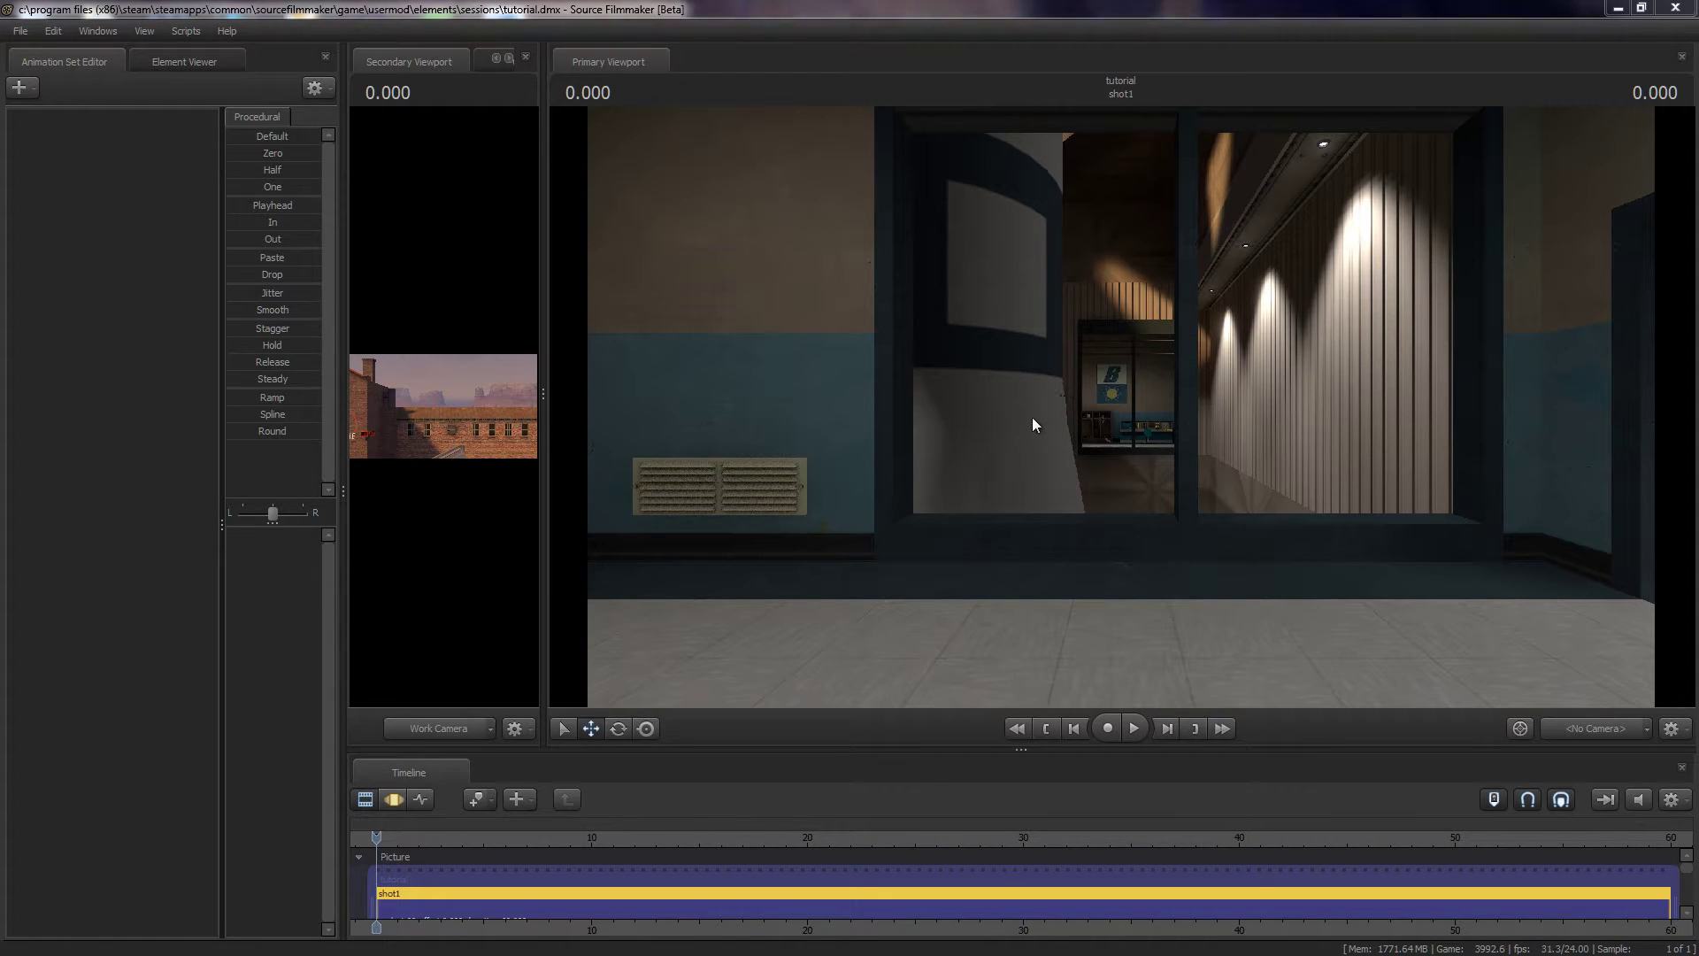
Step: Turn off Ambient Occlusion in the viewport's progressive refinement settings
right_click(881, 379)
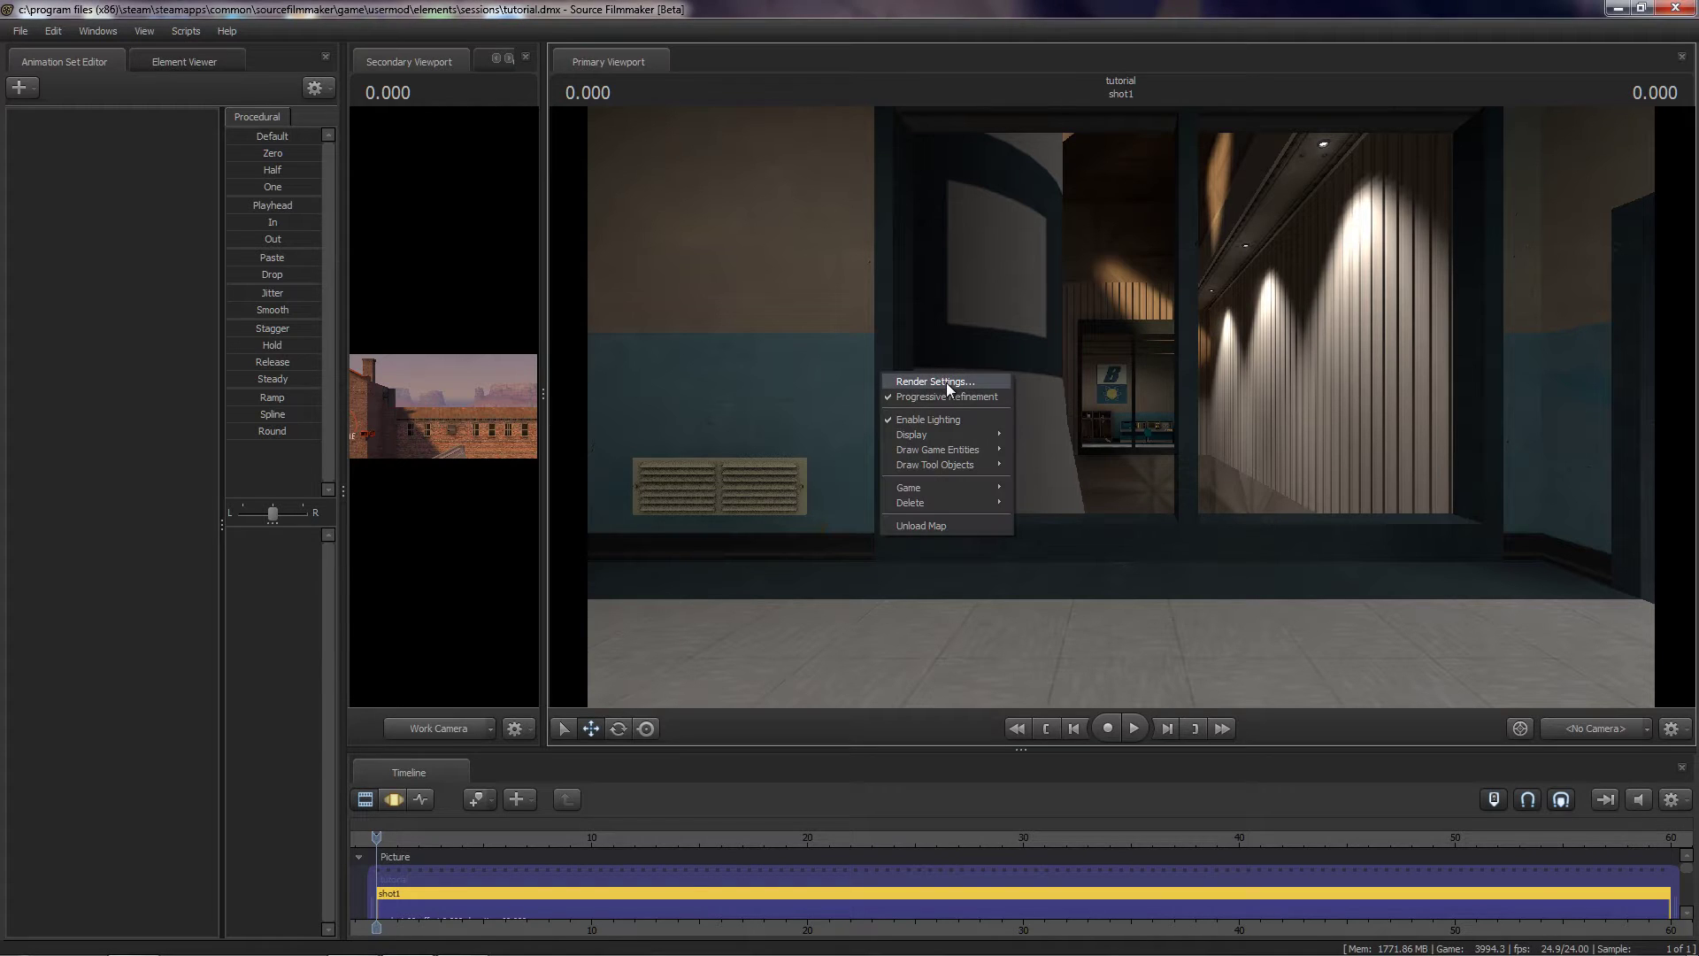
left_click(947, 383)
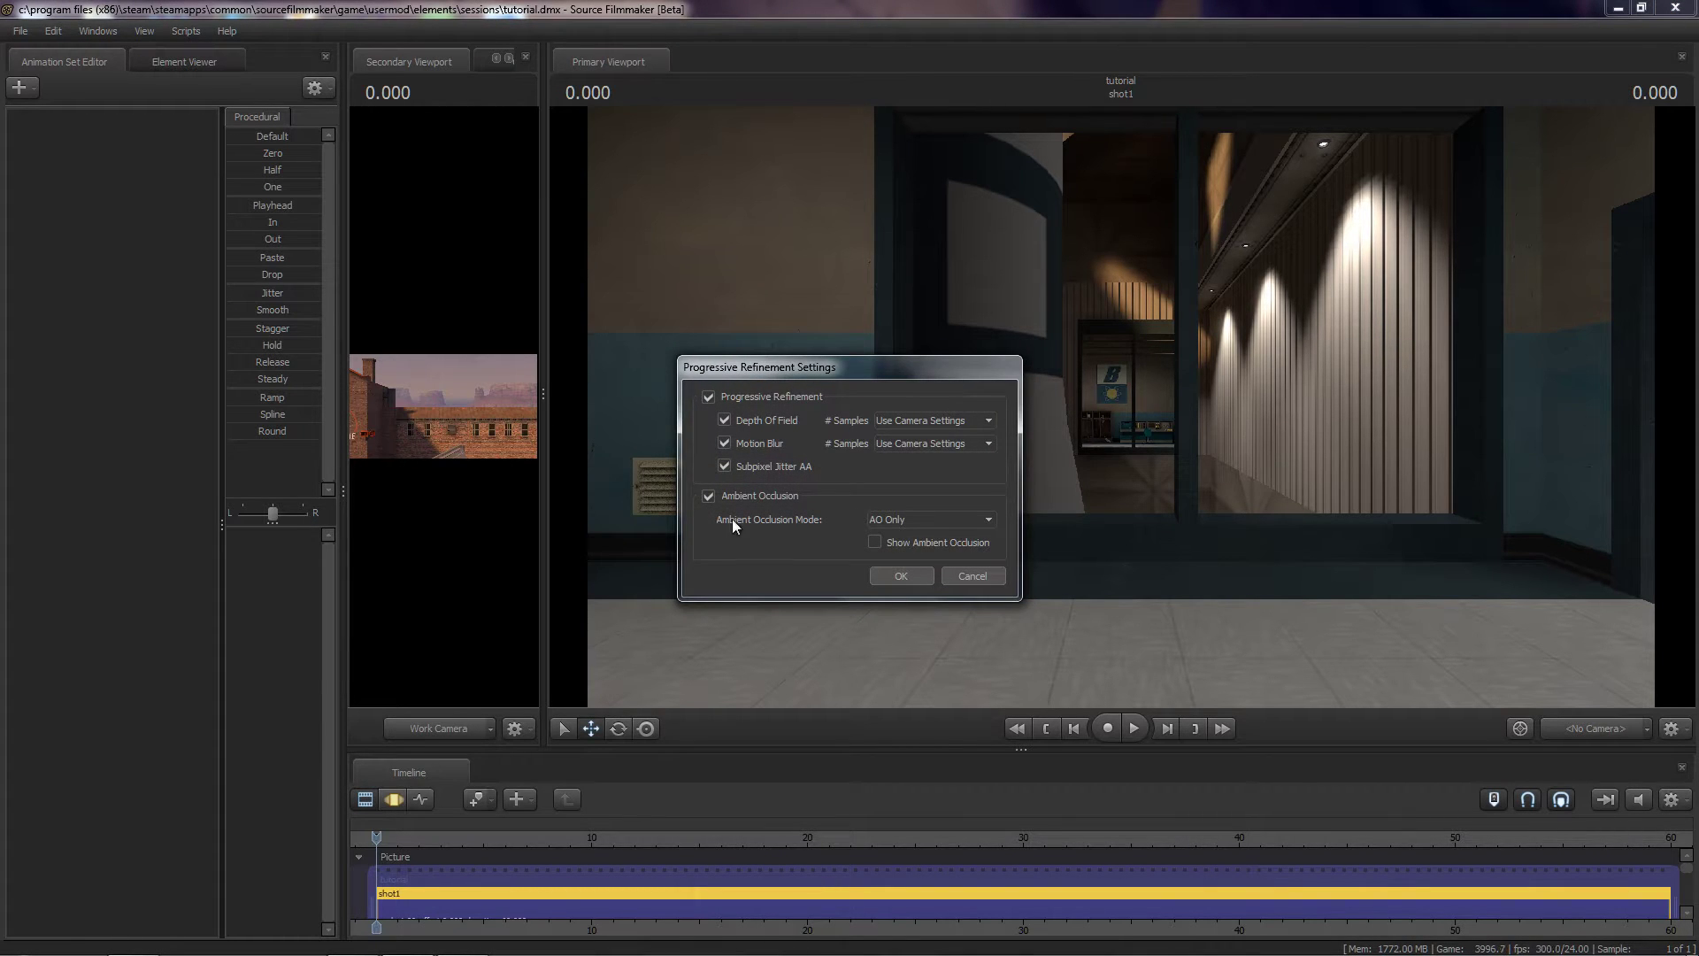
left_click(708, 496)
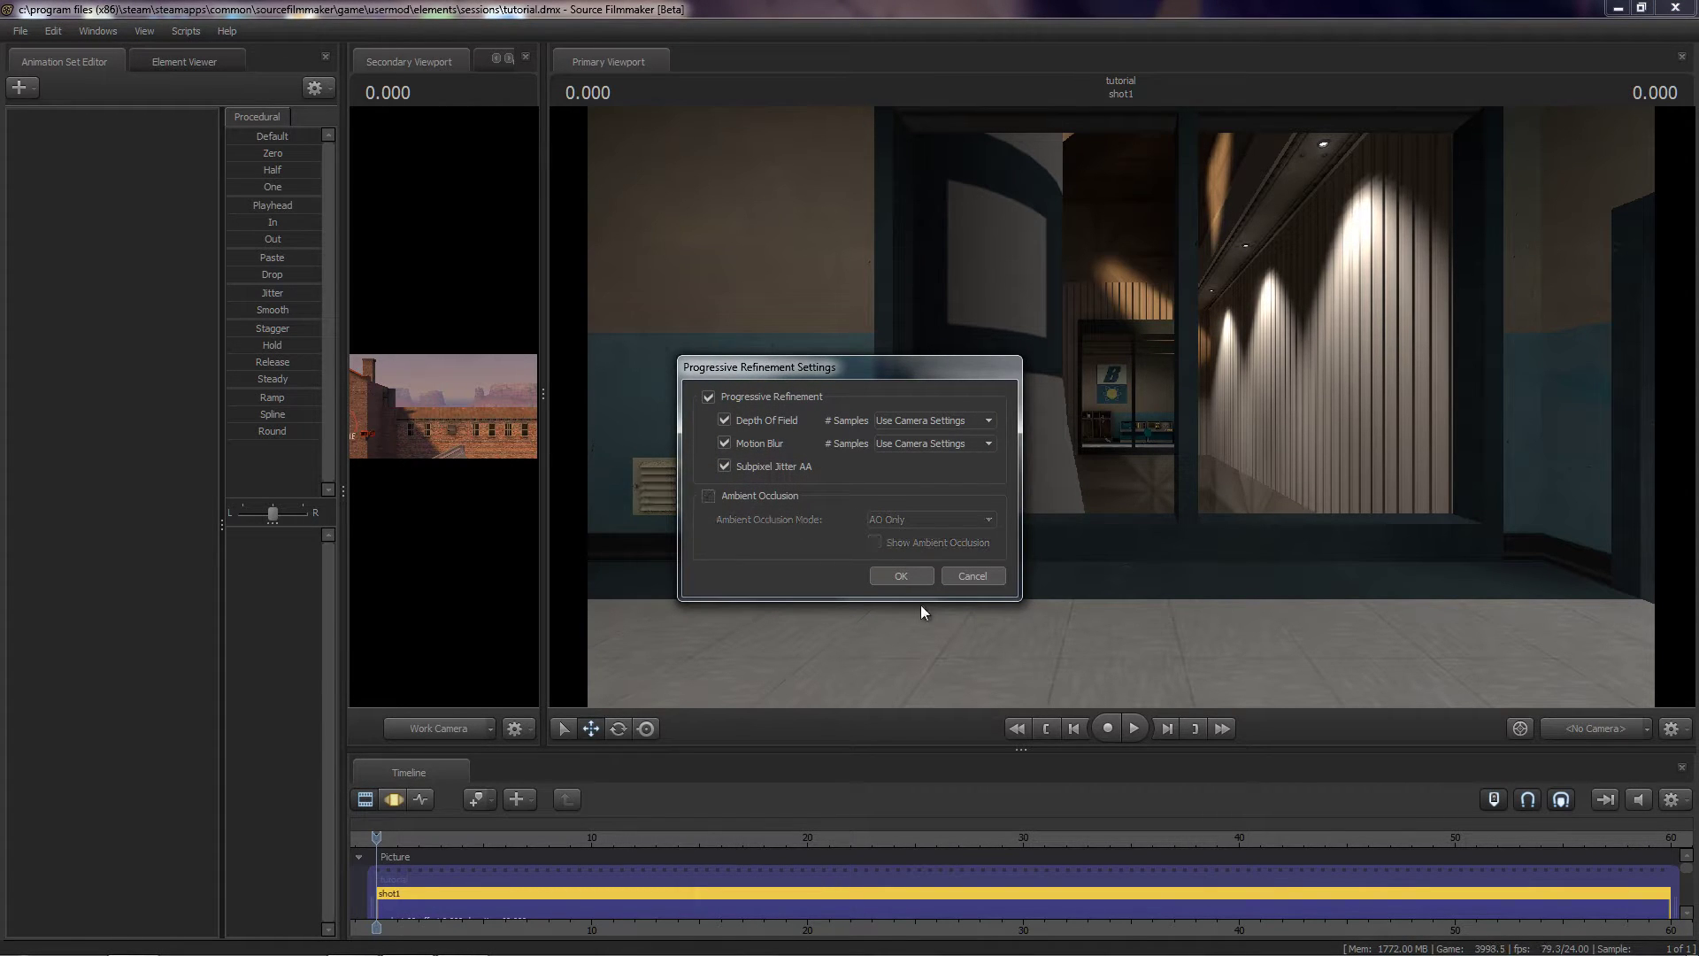
left_click(921, 580)
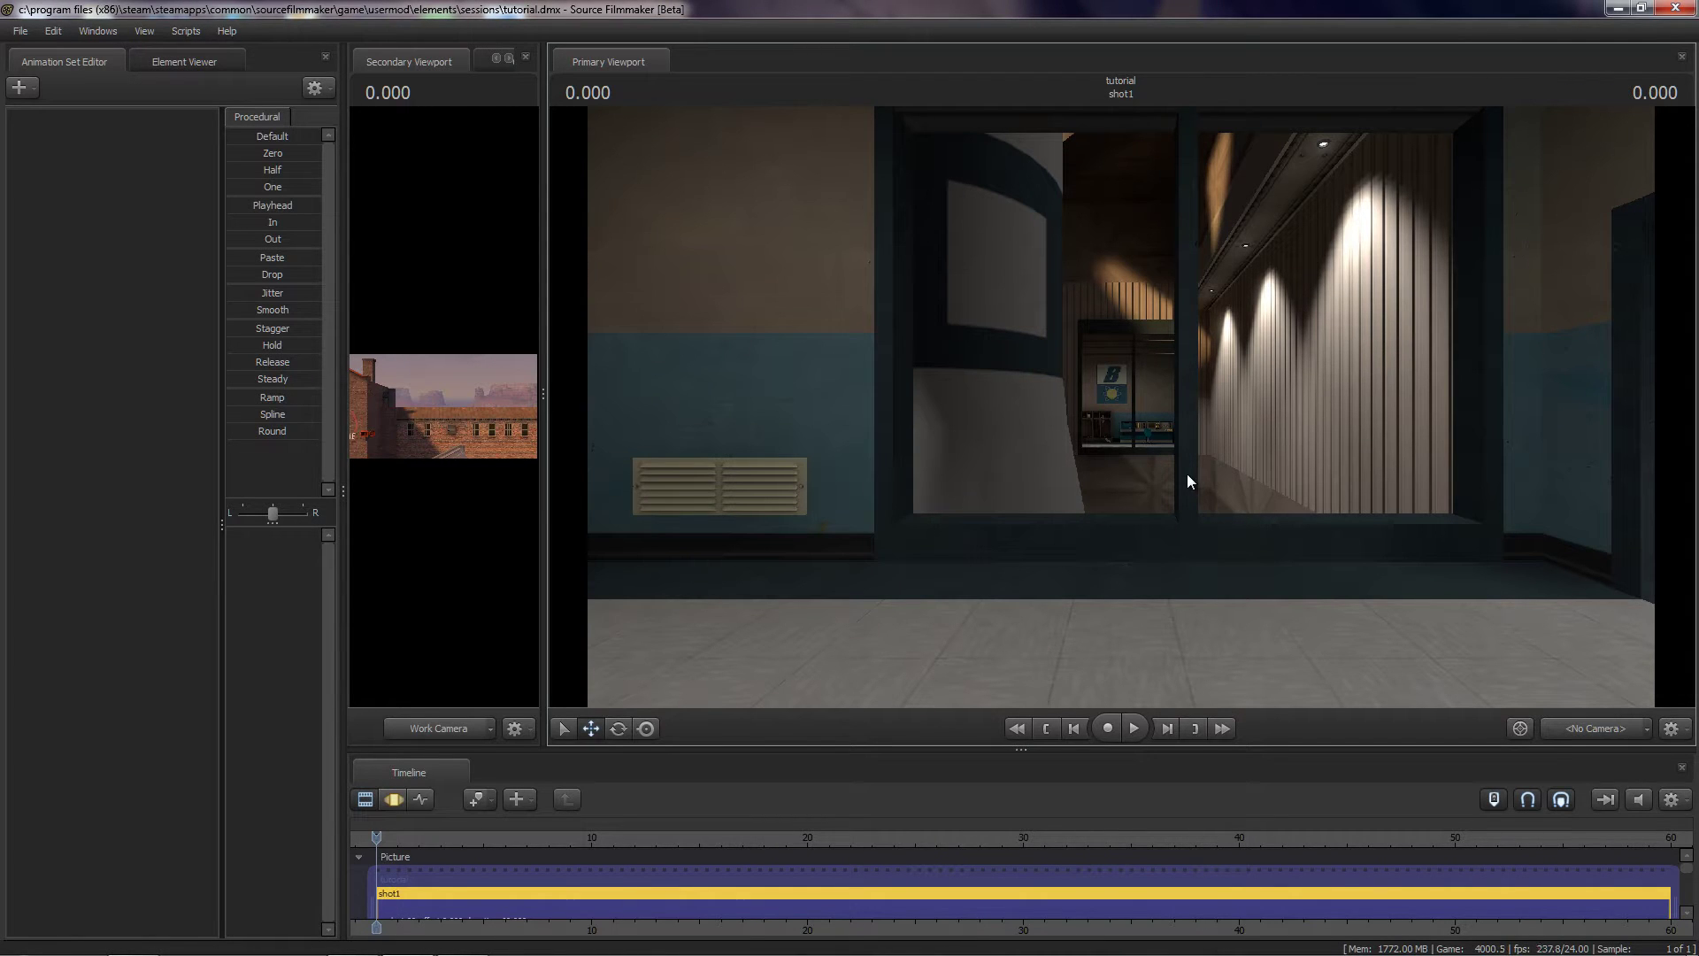
Step: Create a camera in shot1 and fly it out of the indoor room to overlook the Redstone Cargo rooftops
left_click(1330, 535)
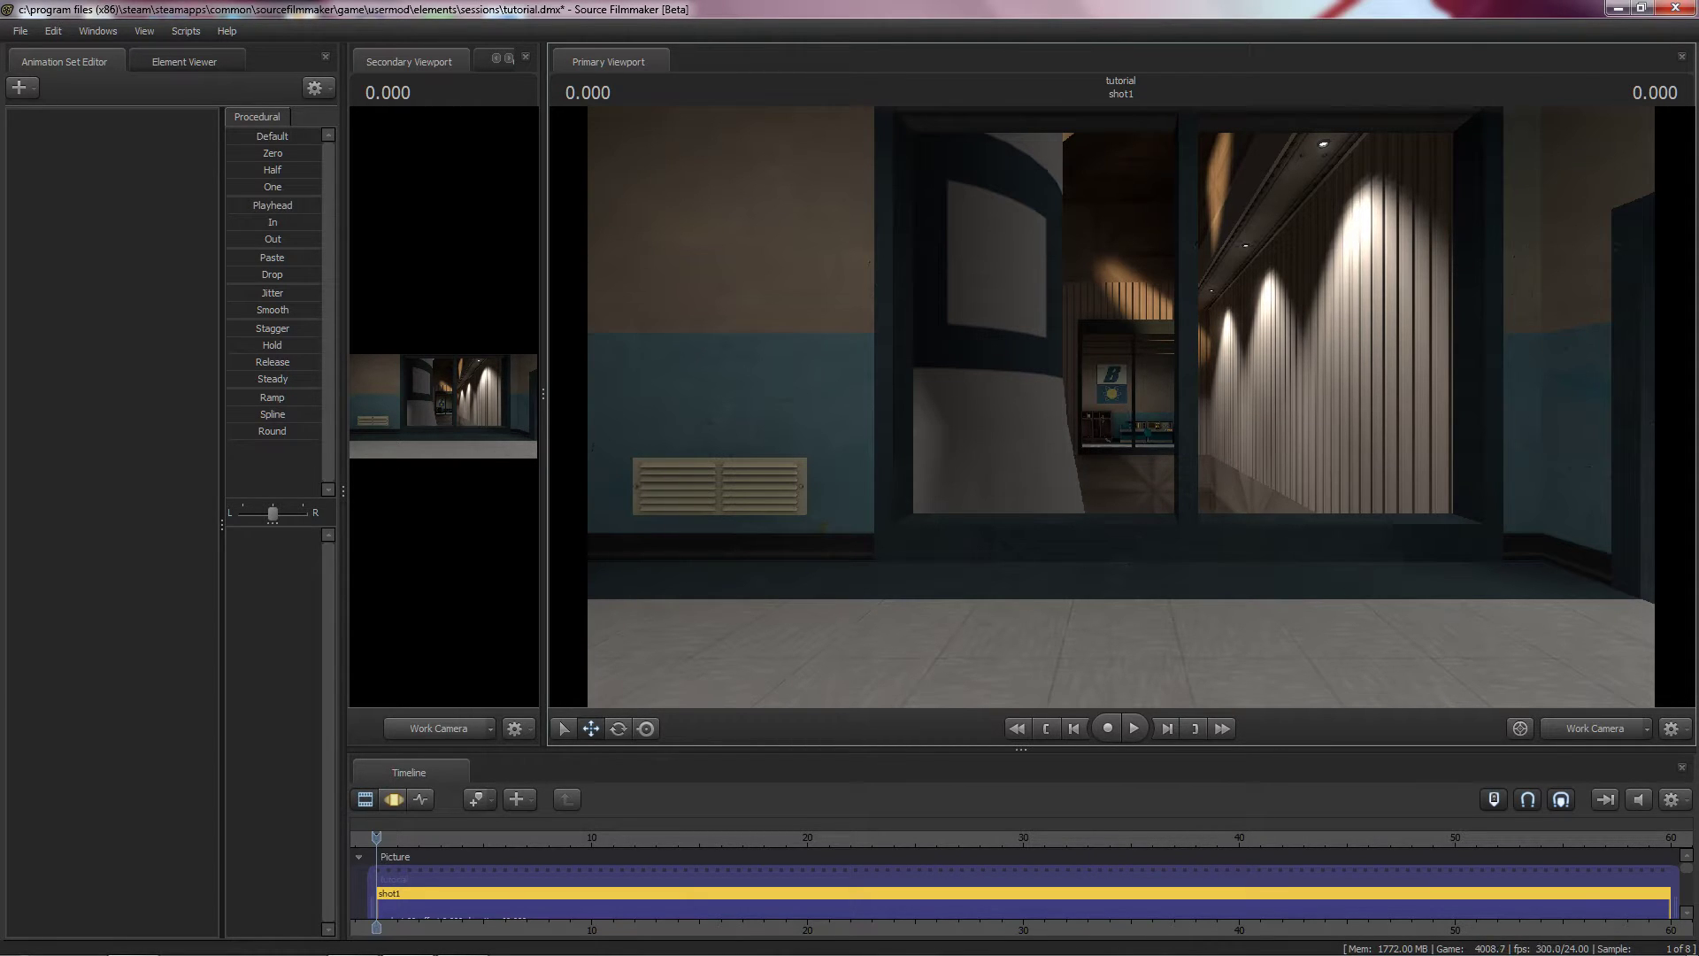
left_click(1593, 731)
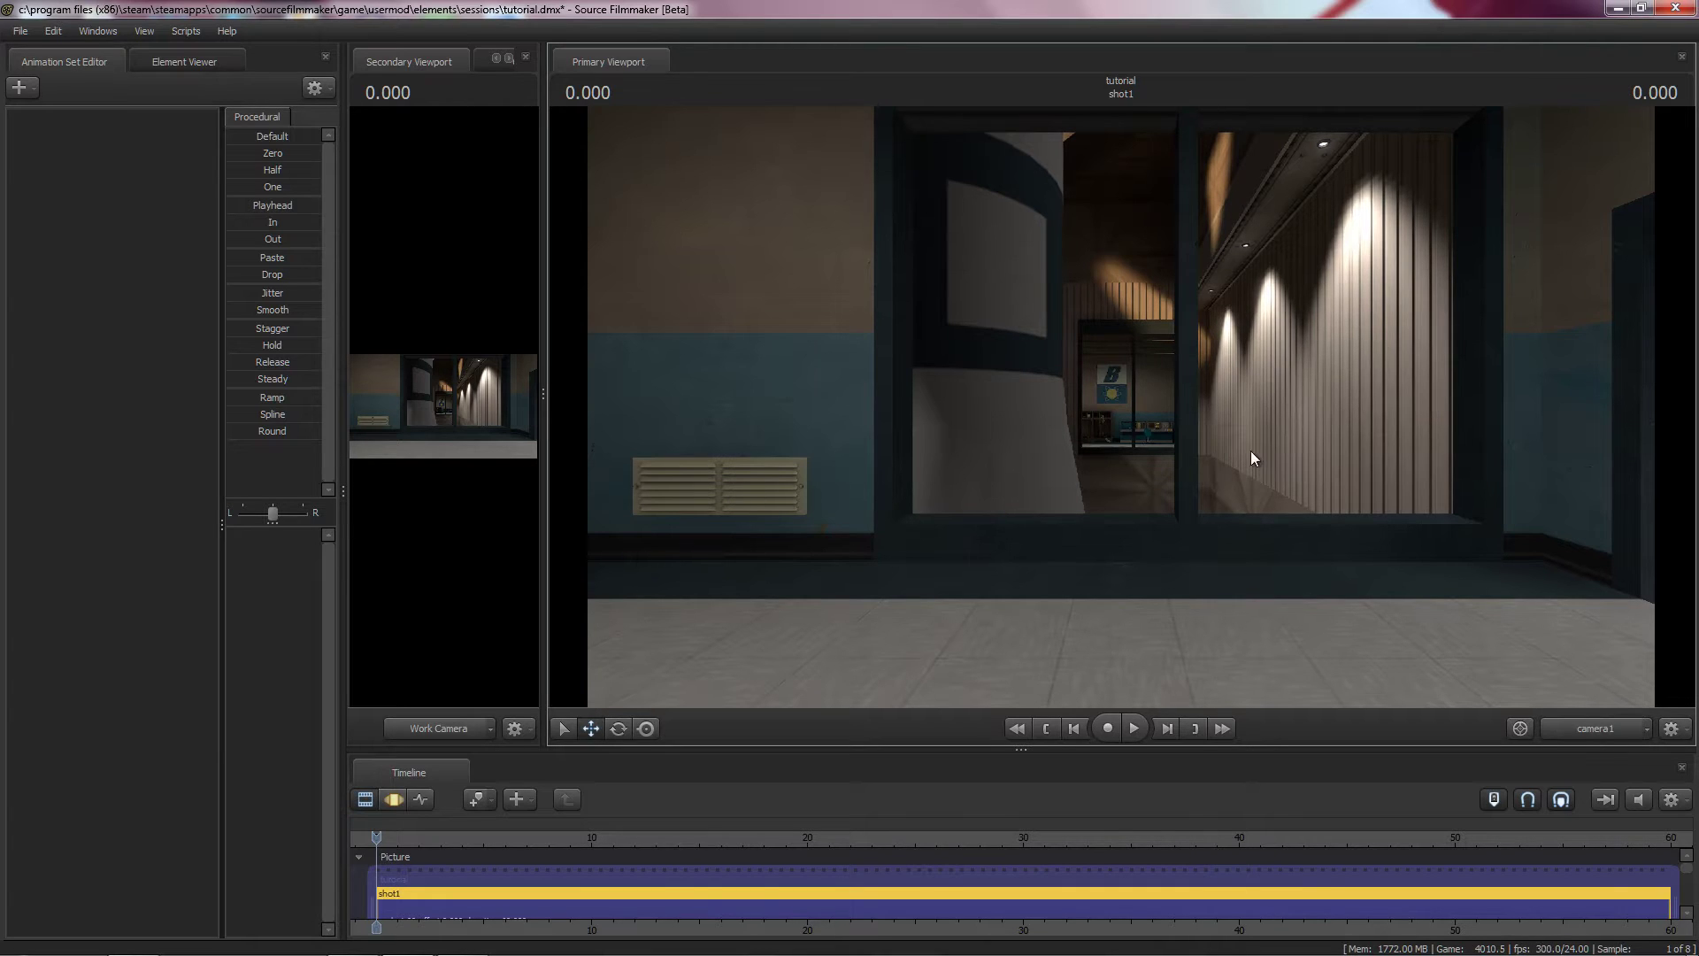
left_click_drag(1250, 449, 1420, 467)
key("w")
key("z")
left_click_drag(1017, 564, 859, 377)
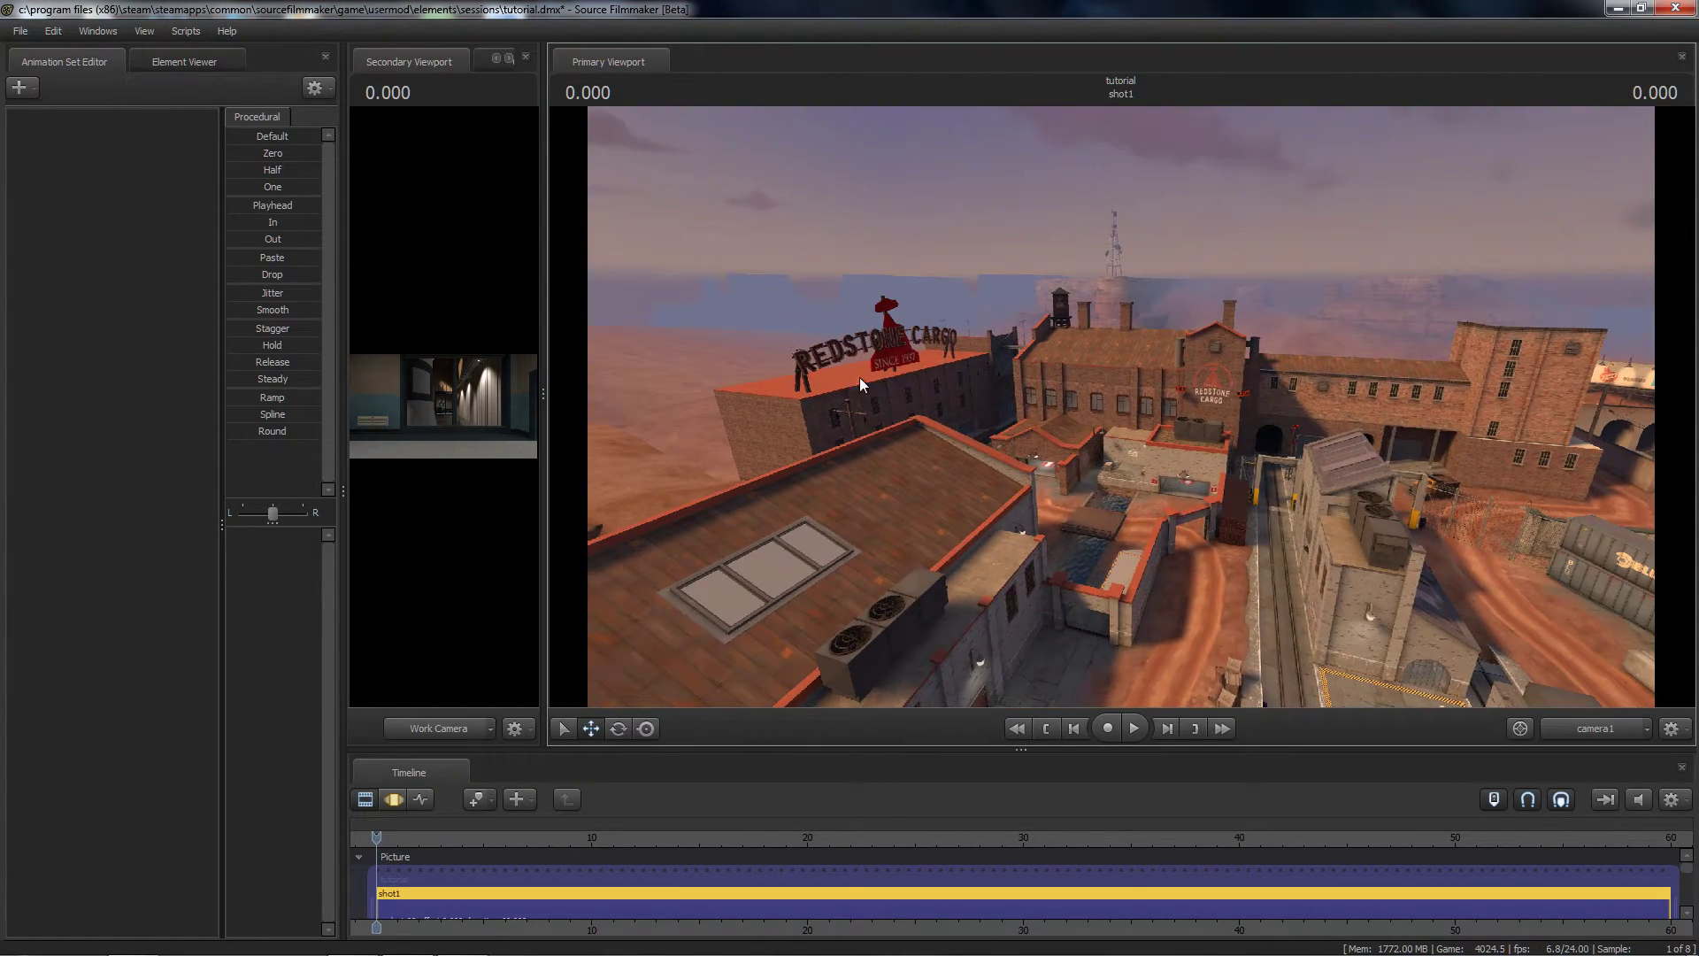
left_click_drag(1012, 446, 1108, 319)
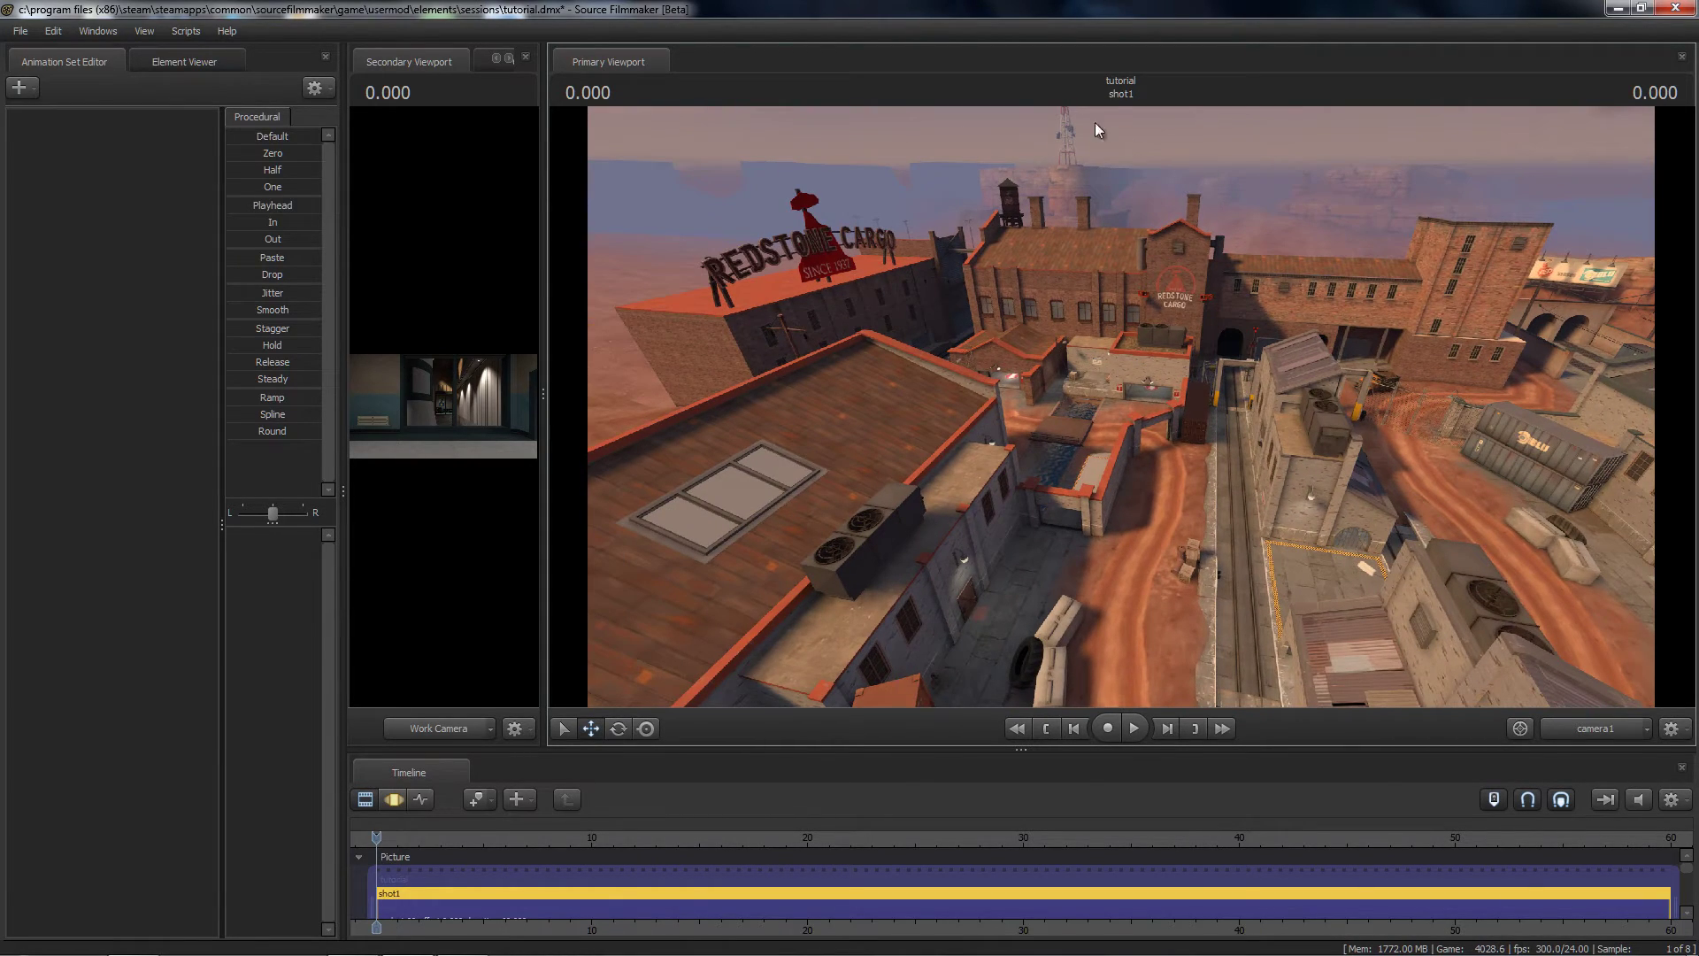
Step: Fly camera1 down to the dirt road, facing the BLU sign and the control point building
left_click_drag(1240, 299, 770, 278)
left_click_drag(949, 539, 982, 515)
key("w")
key("w")
key("w")
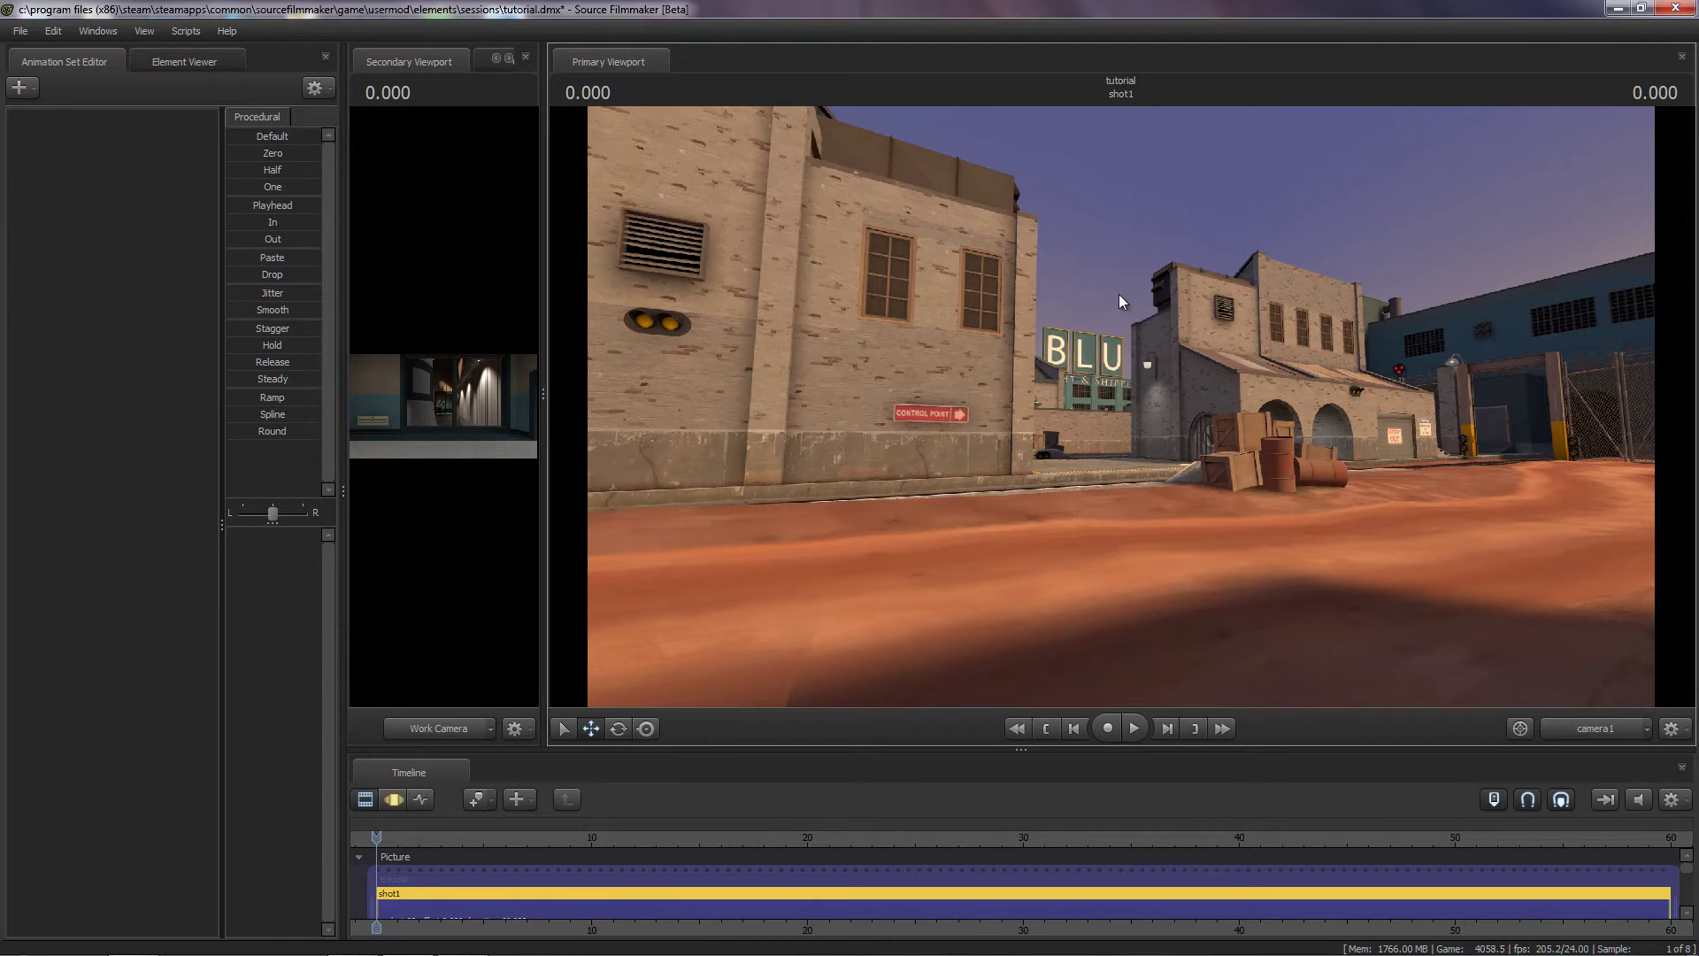
left_click_drag(1063, 345, 1064, 345)
key("s")
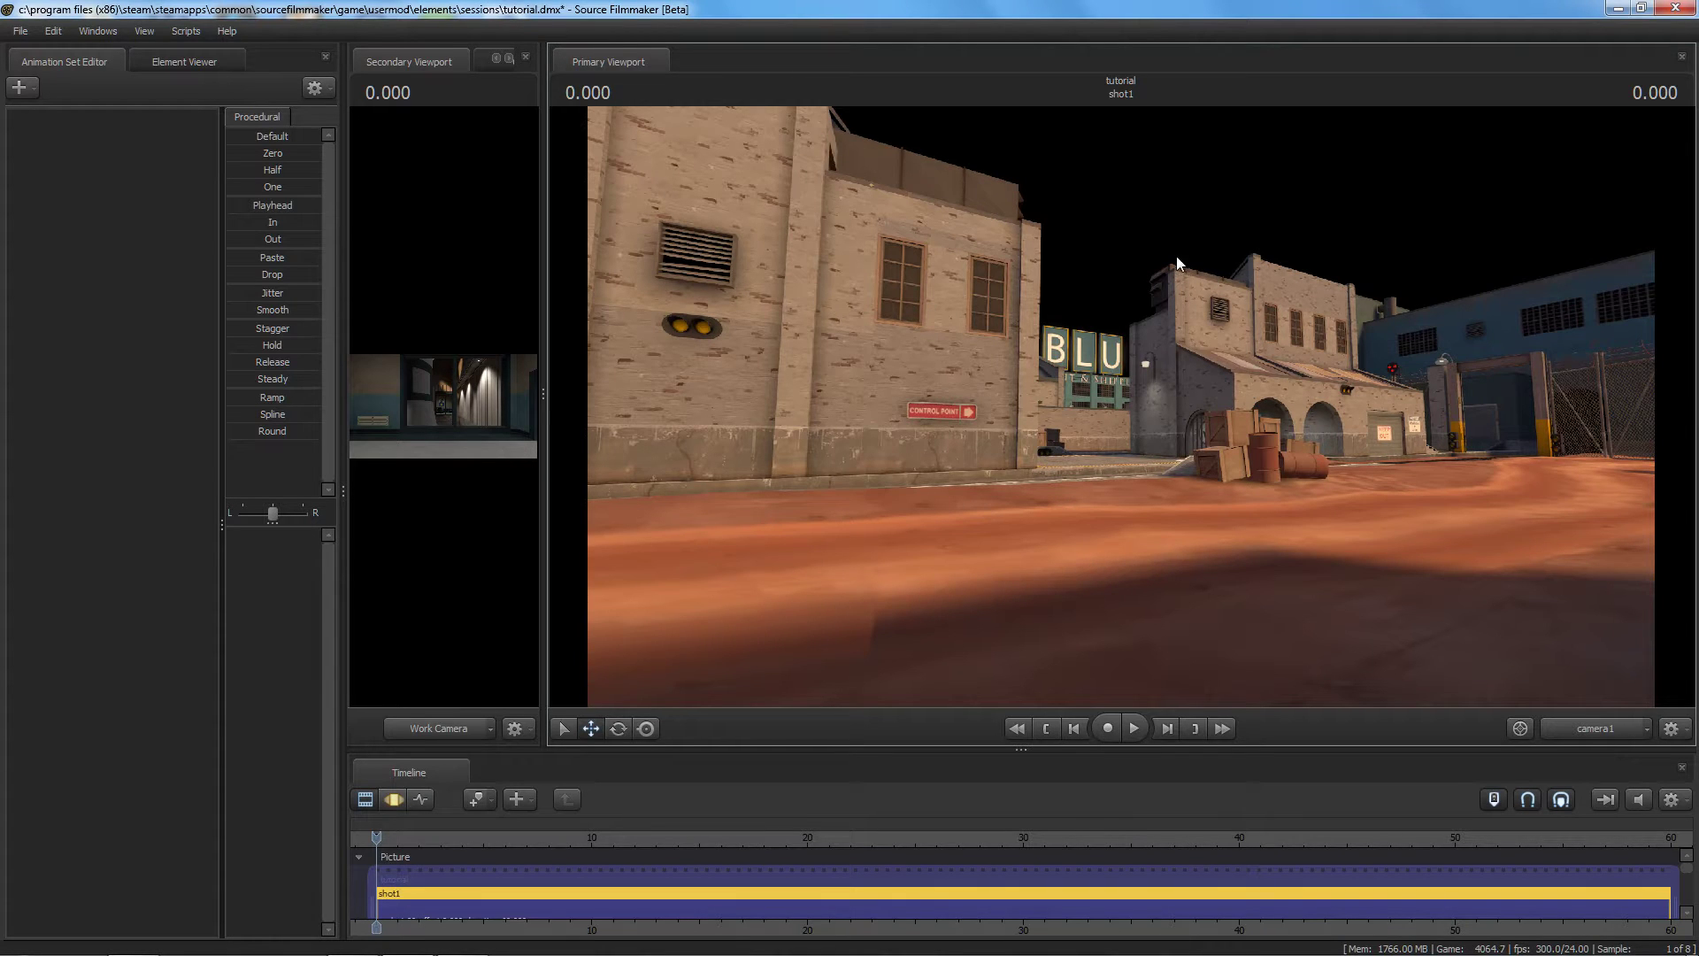
left_click_drag(1175, 256, 1176, 256)
key("w")
key("w")
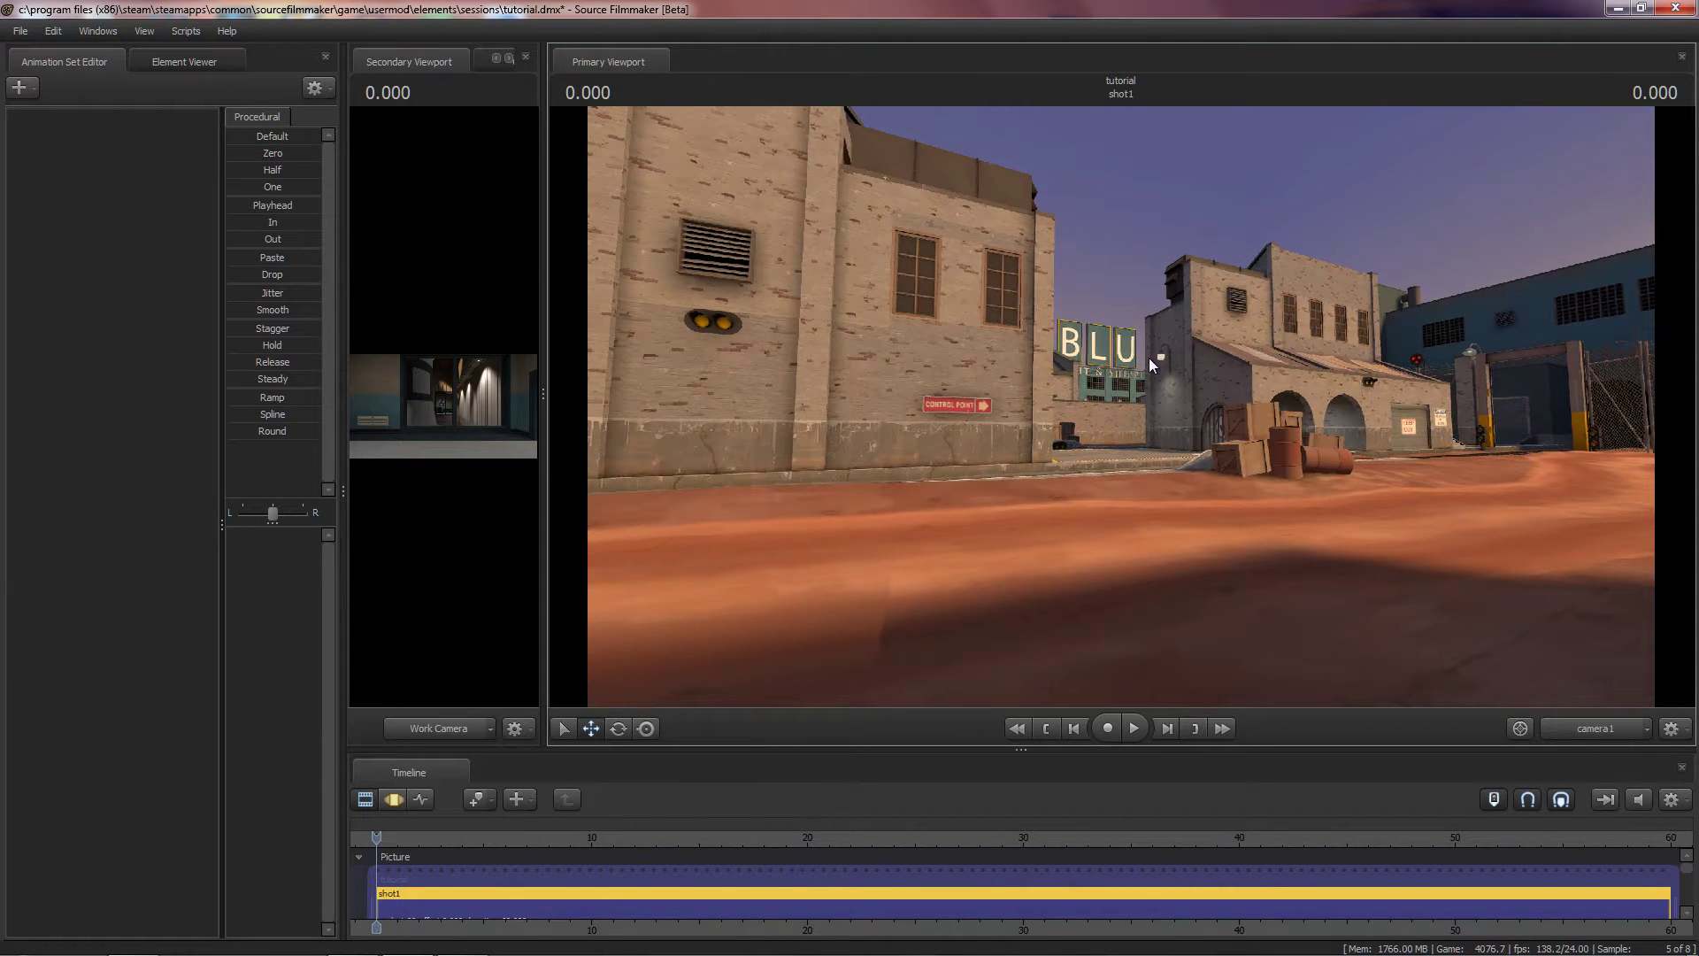
Step: Create an animation set for the existing camera1 element
right_click(115, 207)
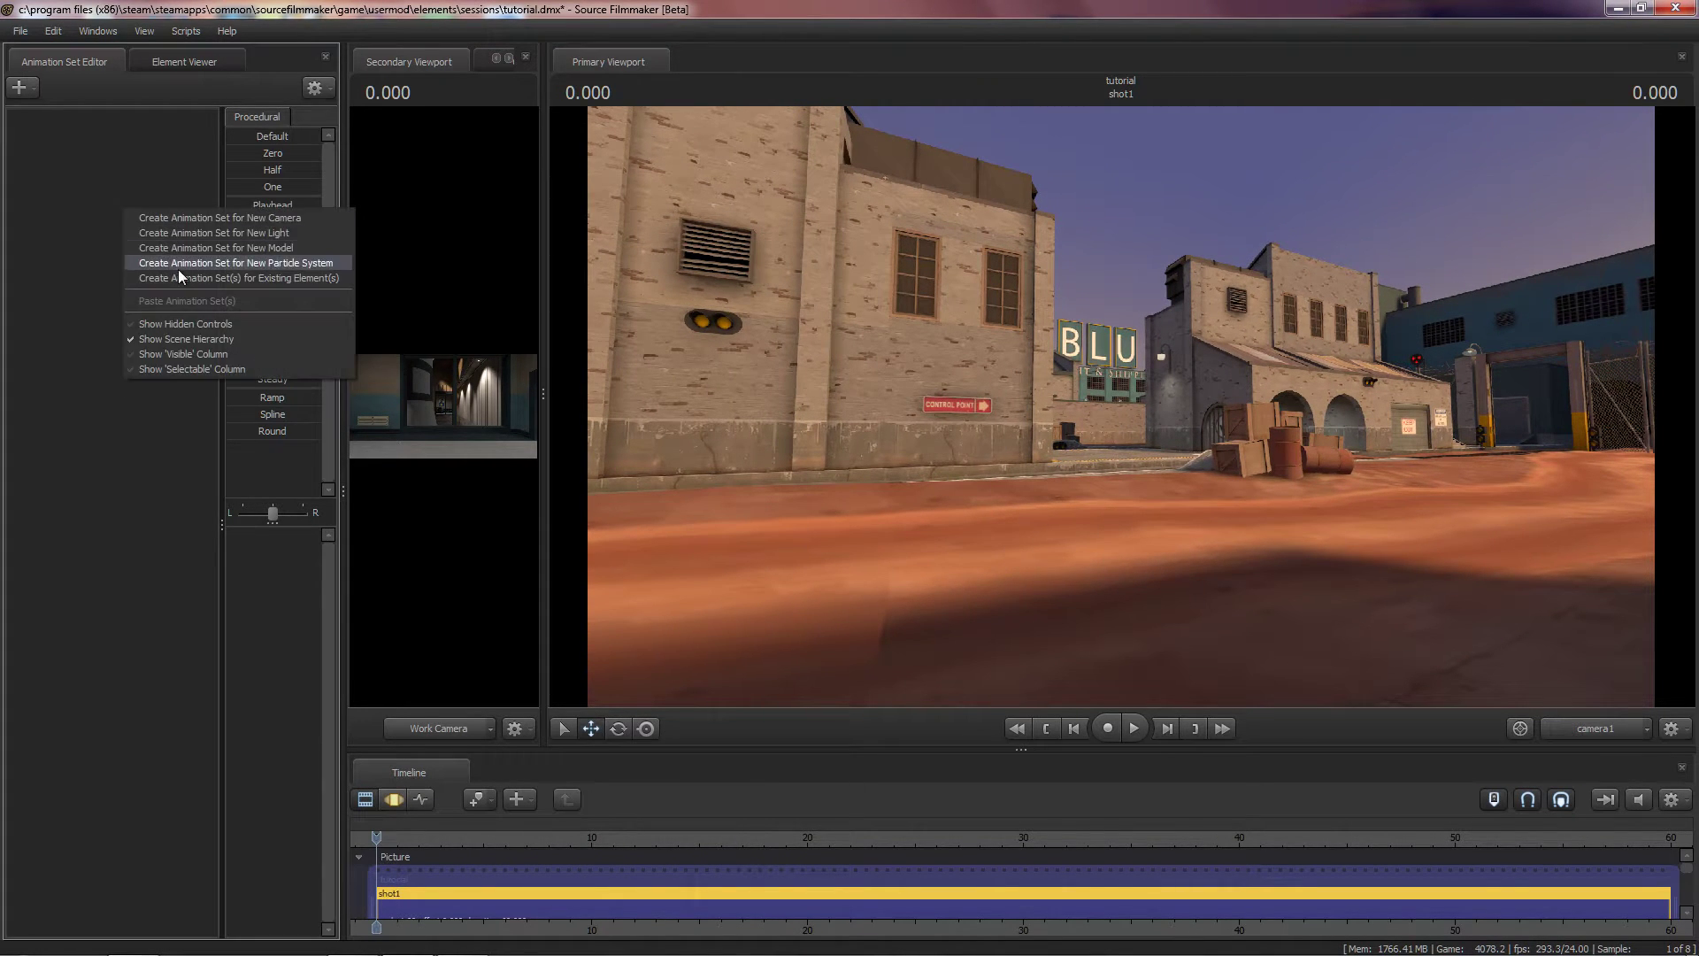
left_click(179, 283)
left_click(929, 299)
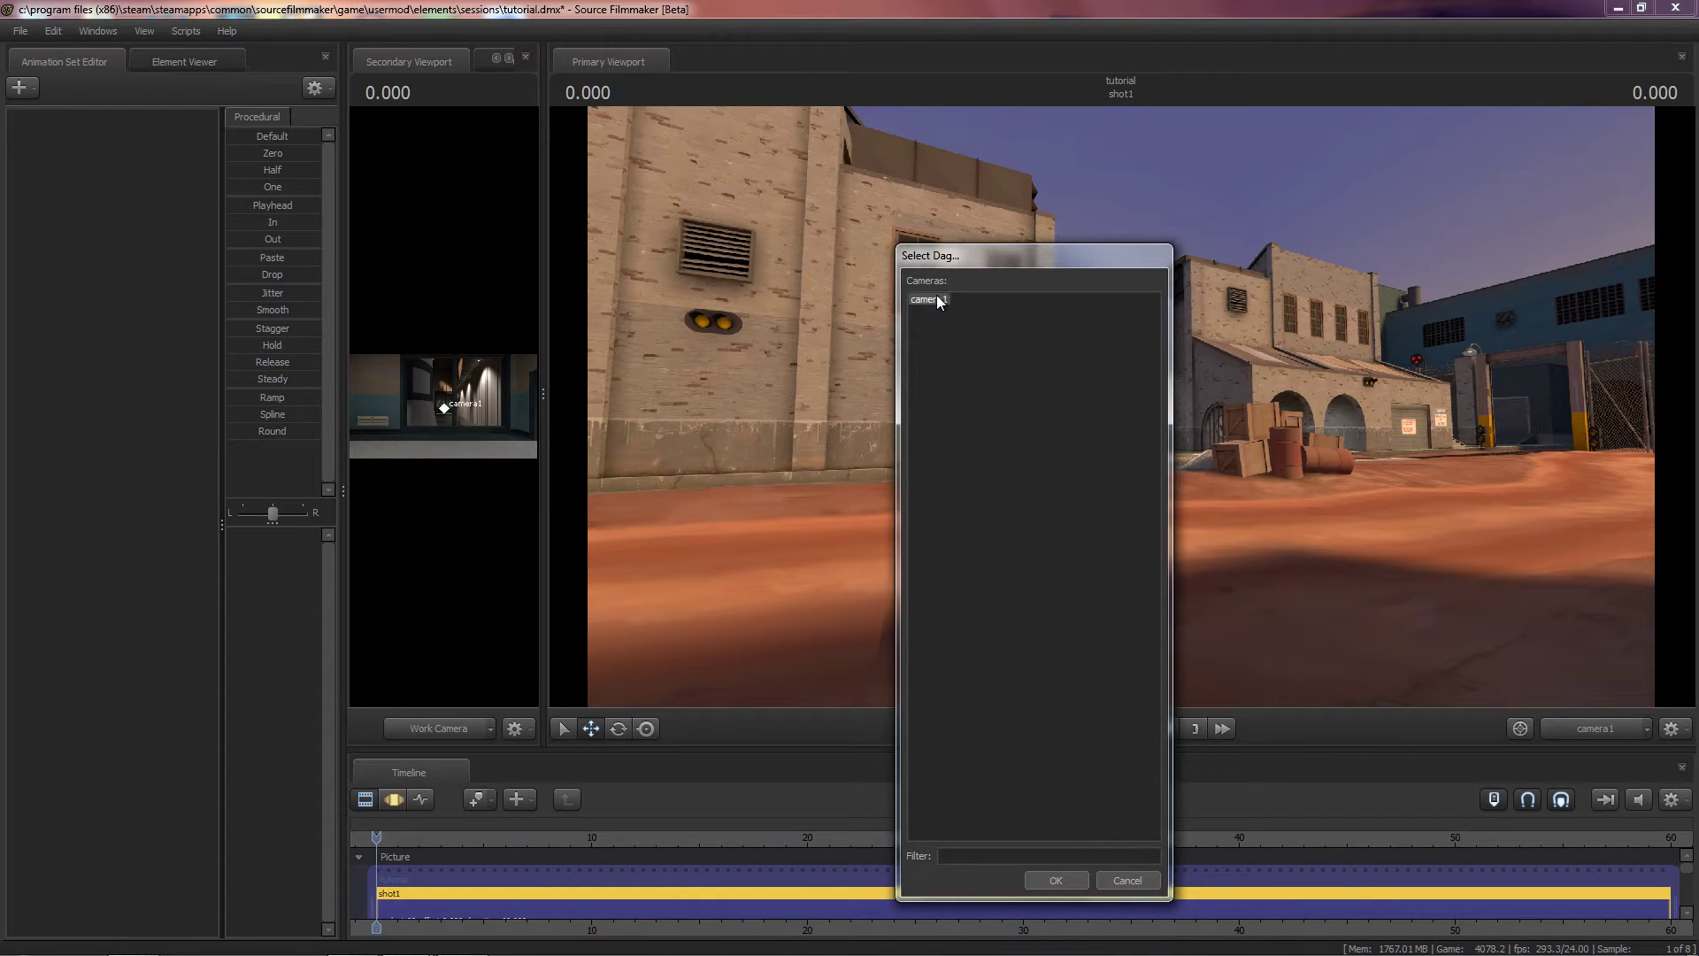
left_click(1056, 879)
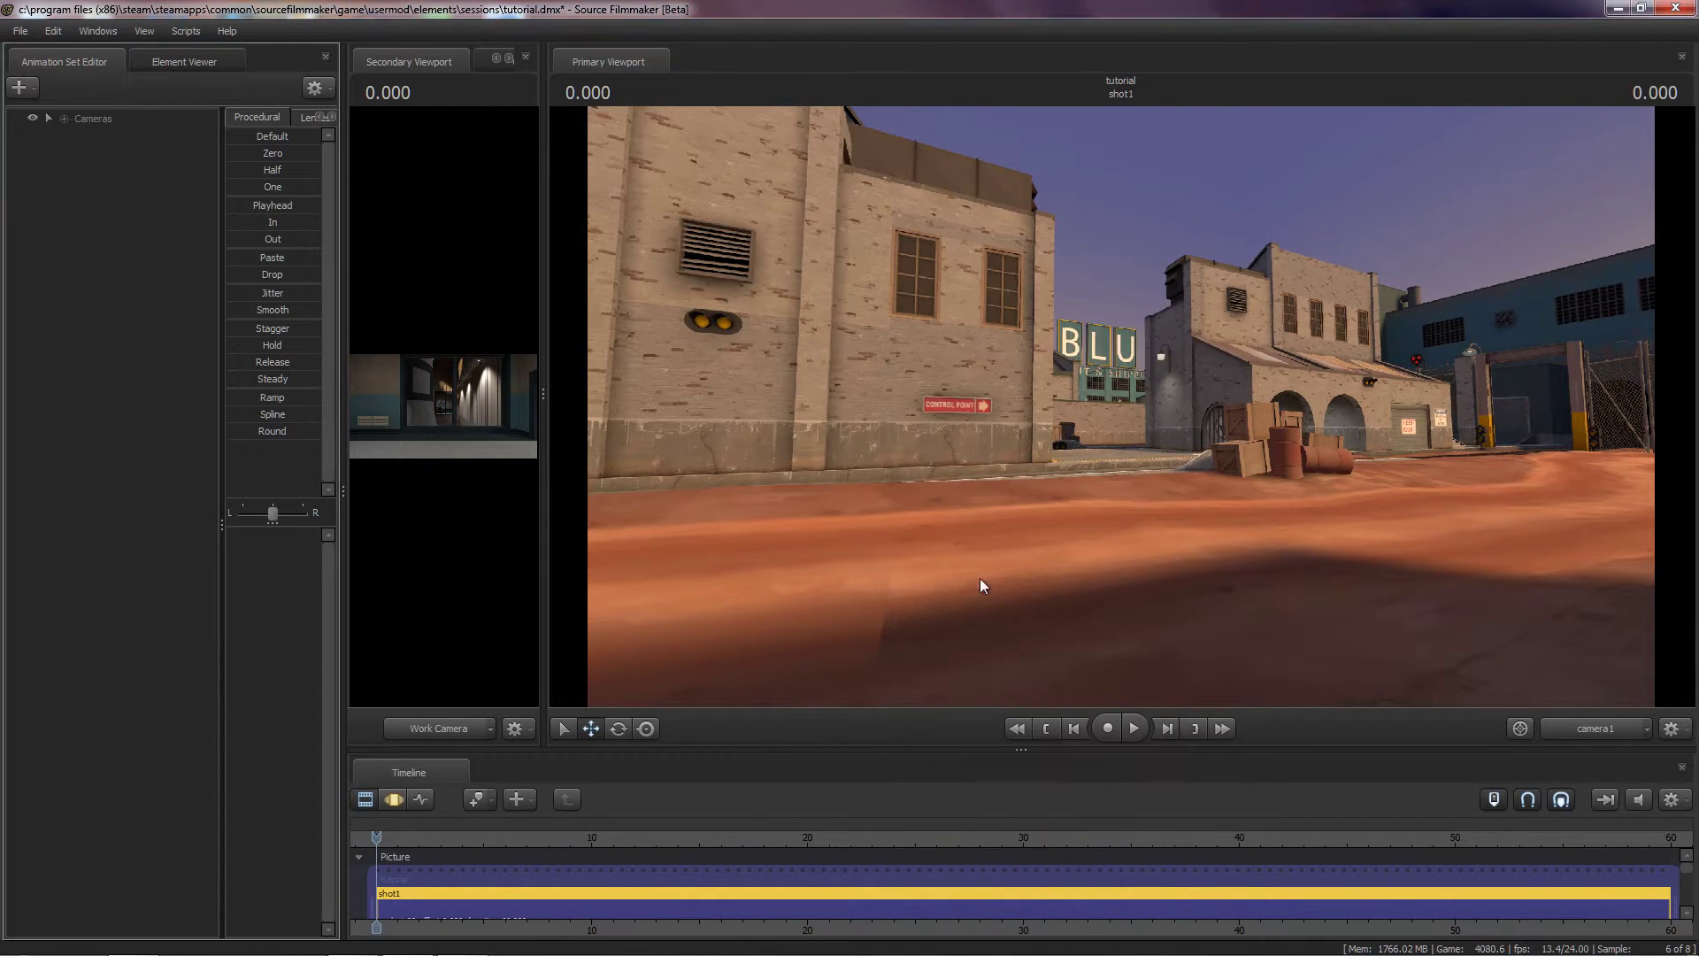
Step: Apply the 35 mm lens preset to camera1 in the Motion Editor
left_click(135, 138)
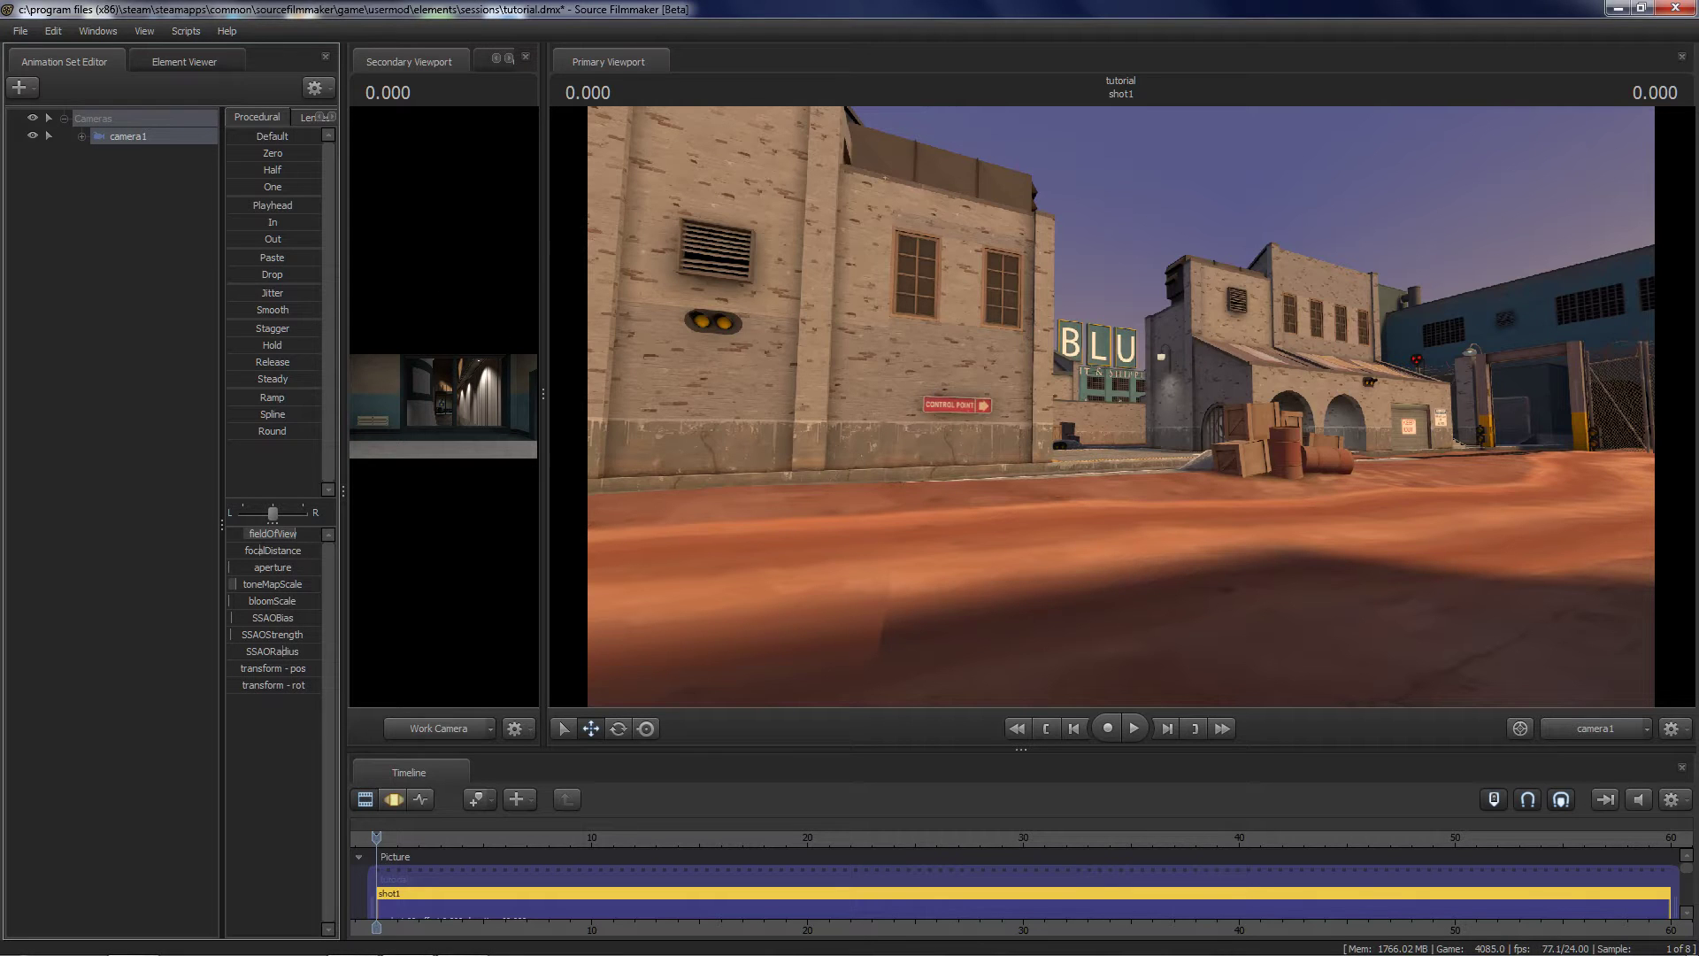
left_click(307, 116)
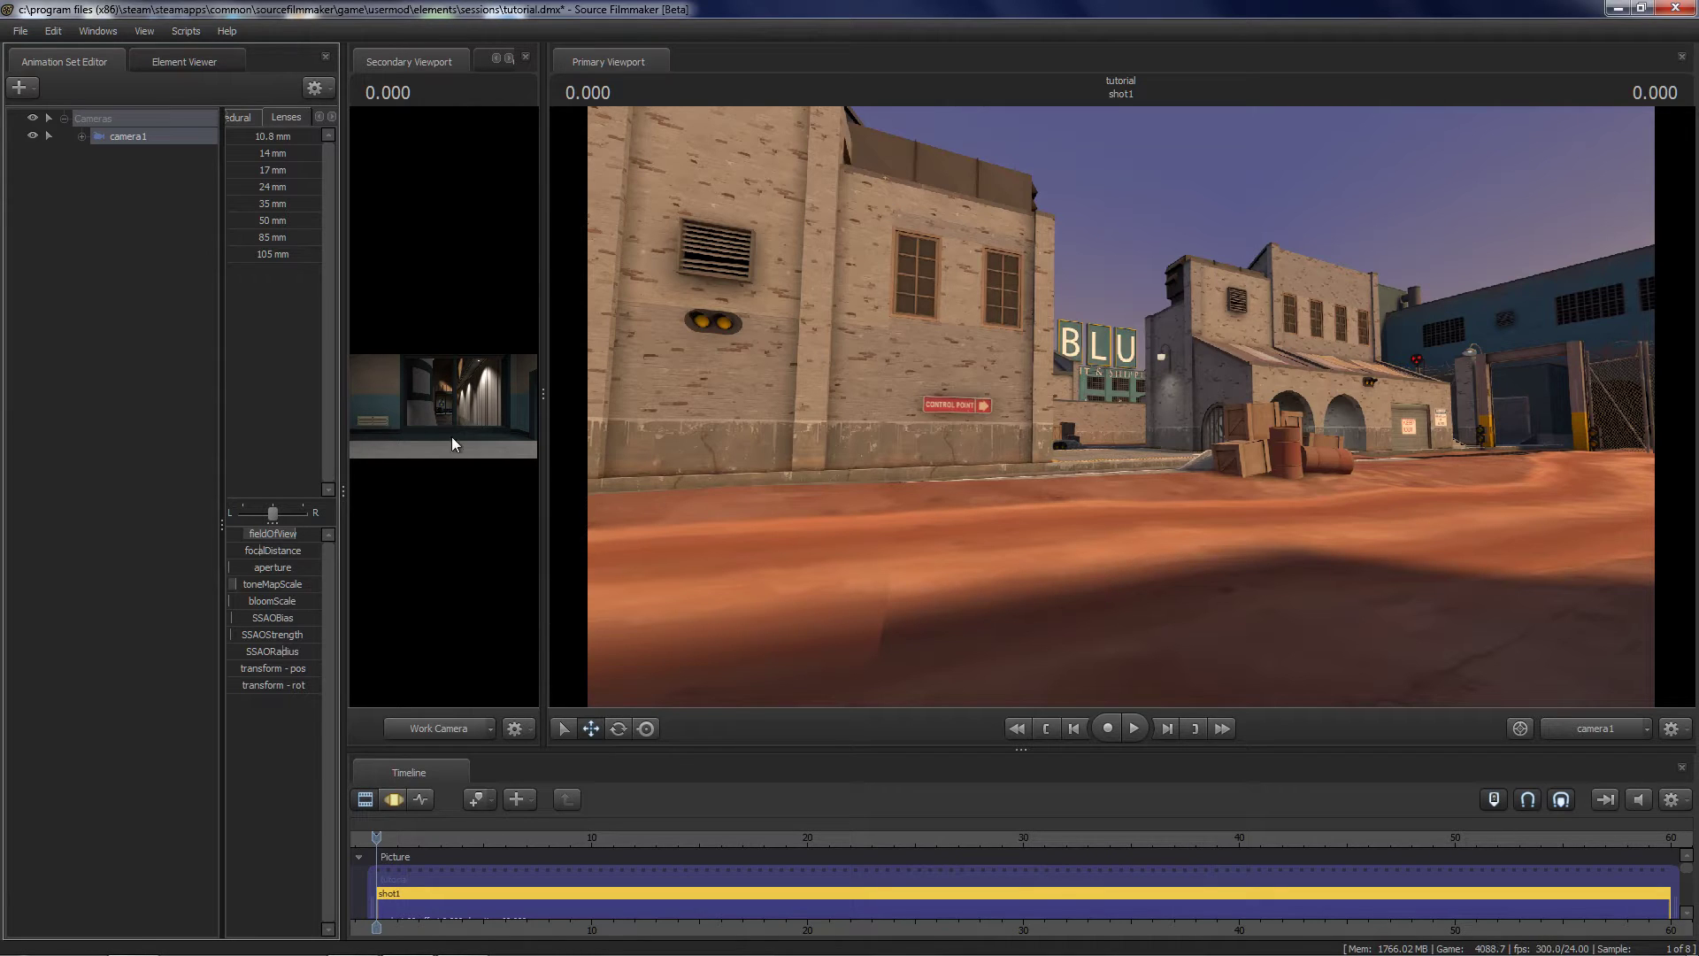
key("F3")
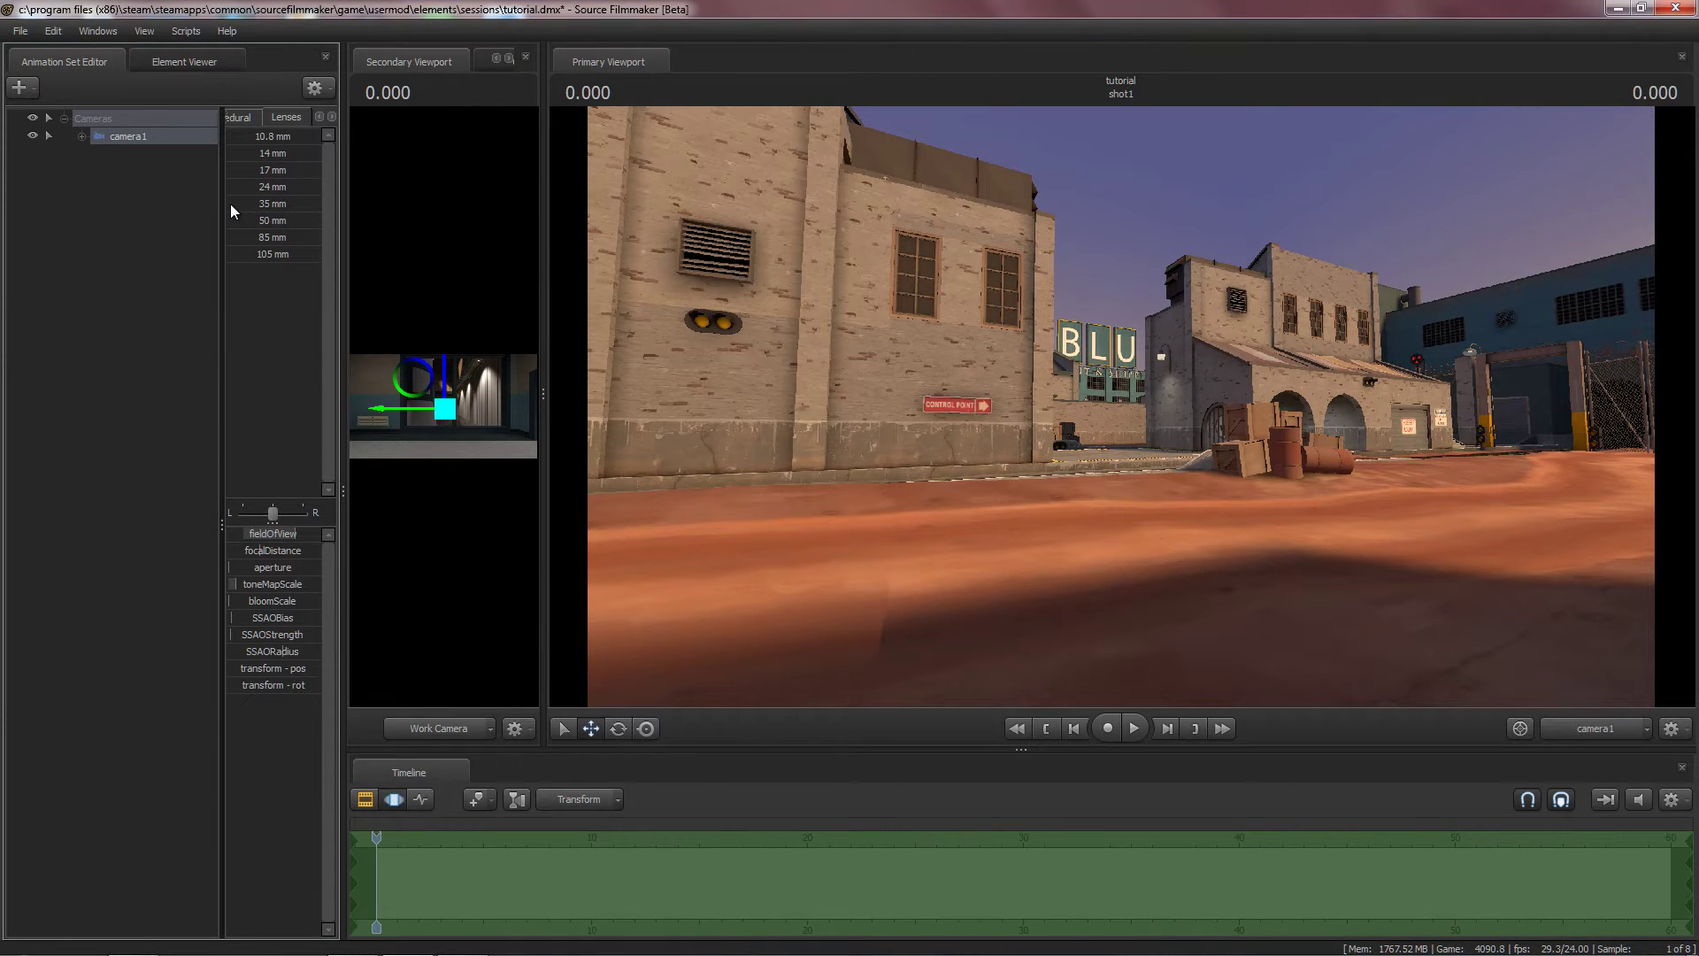
left_click_drag(230, 204, 482, 207)
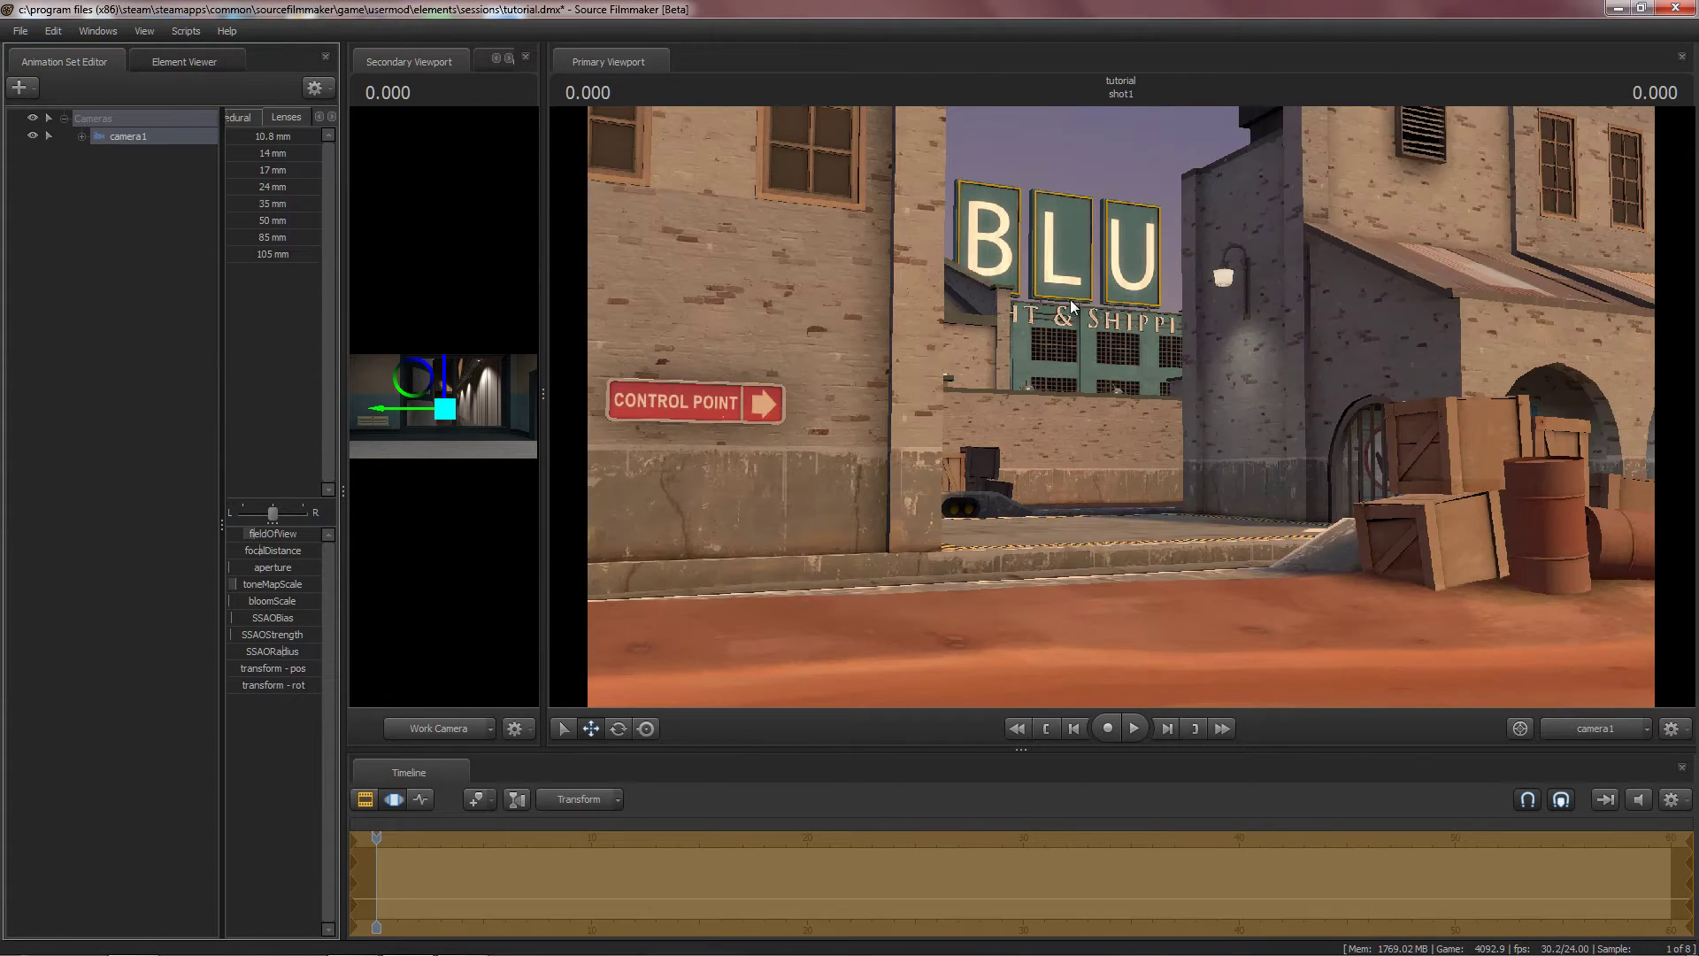
Step: Reframe camera1 so the BLU sign sits between the two brick buildings, with the crates and barrels in the foreground
left_click_drag(1071, 305, 1175, 279)
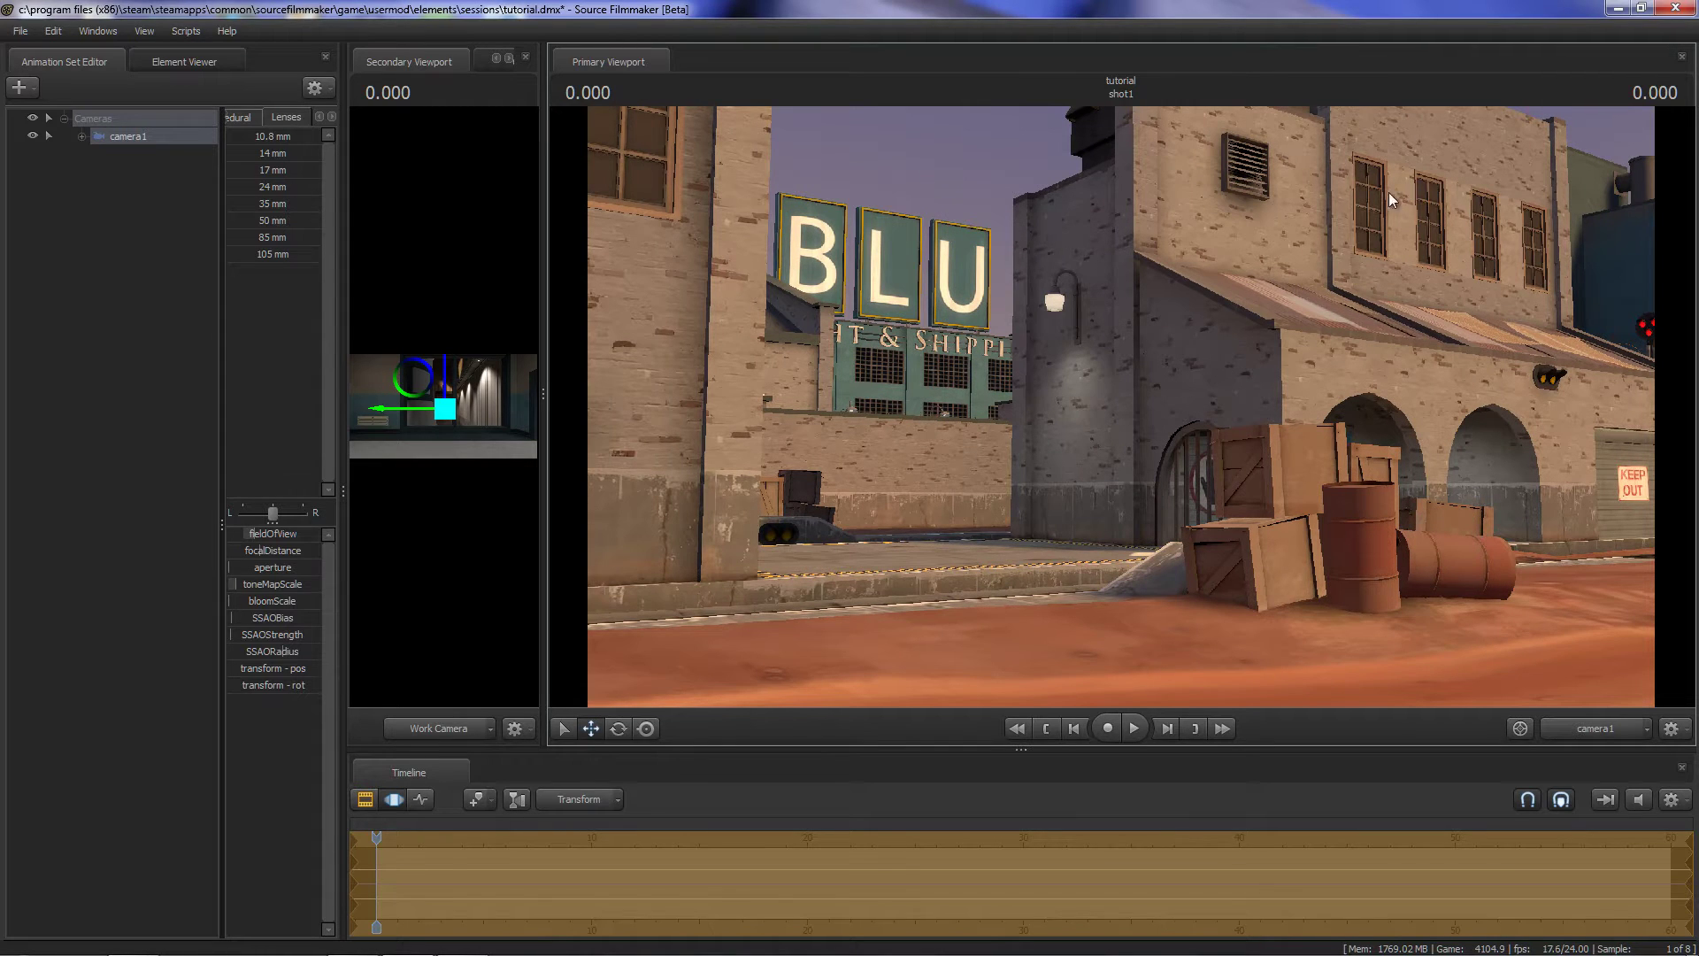
left_click_drag(1081, 390, 1081, 348)
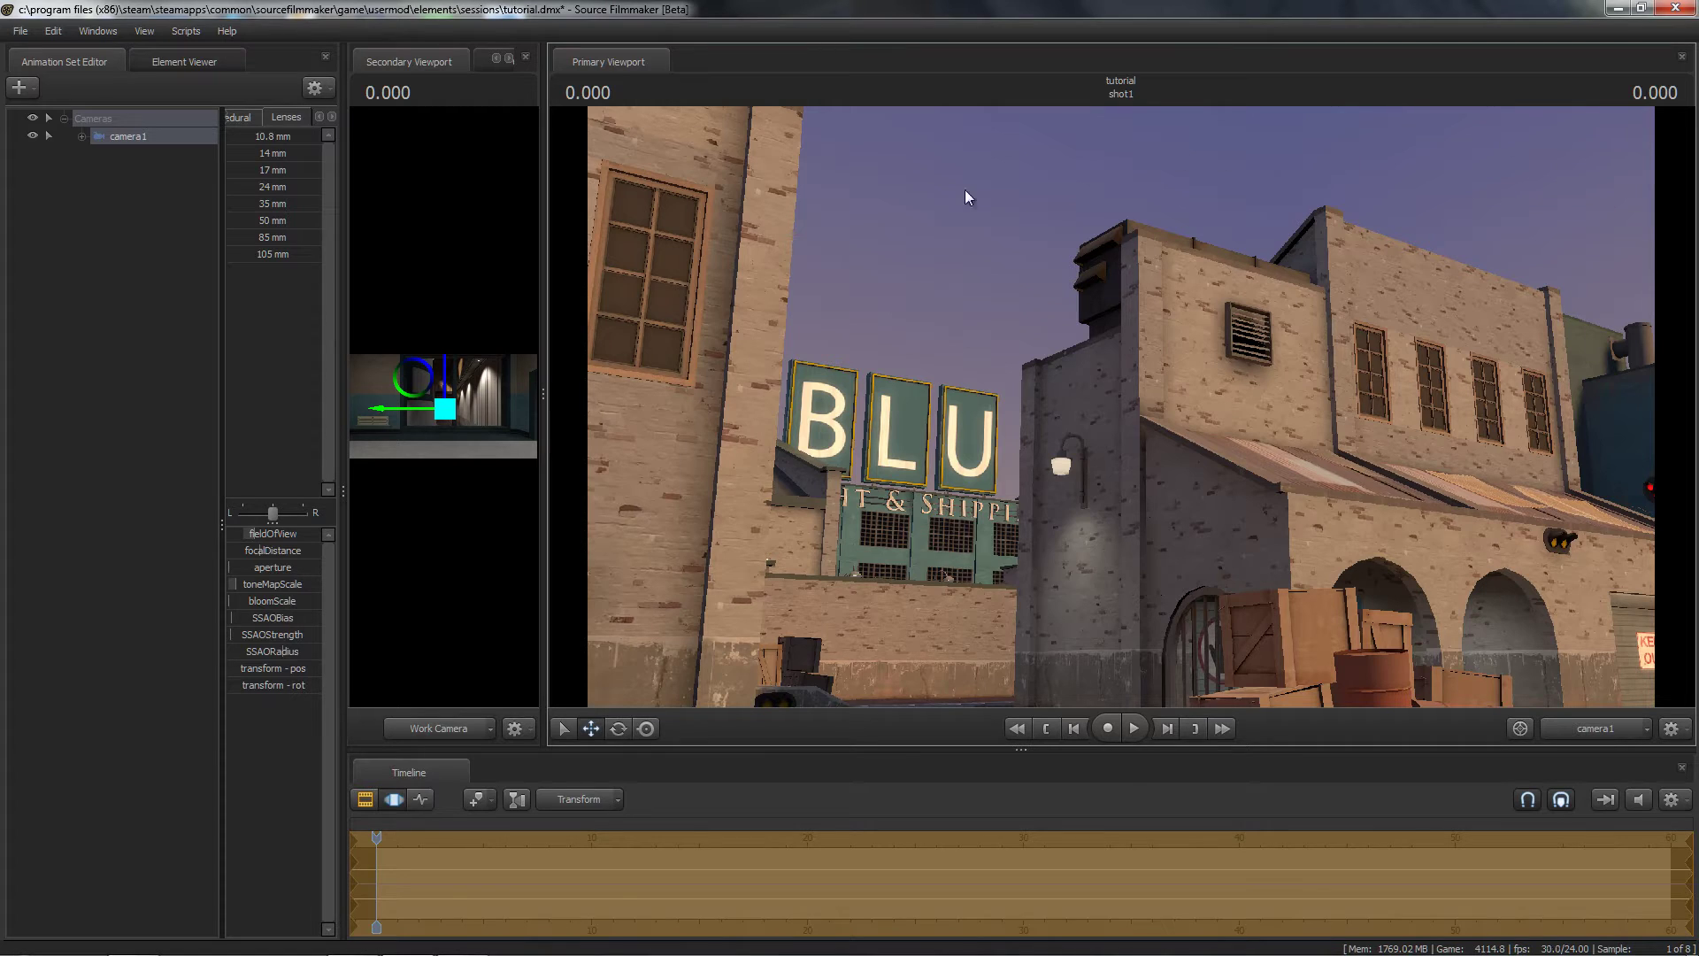
mouse_move(965, 191)
left_mouse_down()
mouse_move(965, 71)
mouse_move(966, 191)
left_mouse_up()
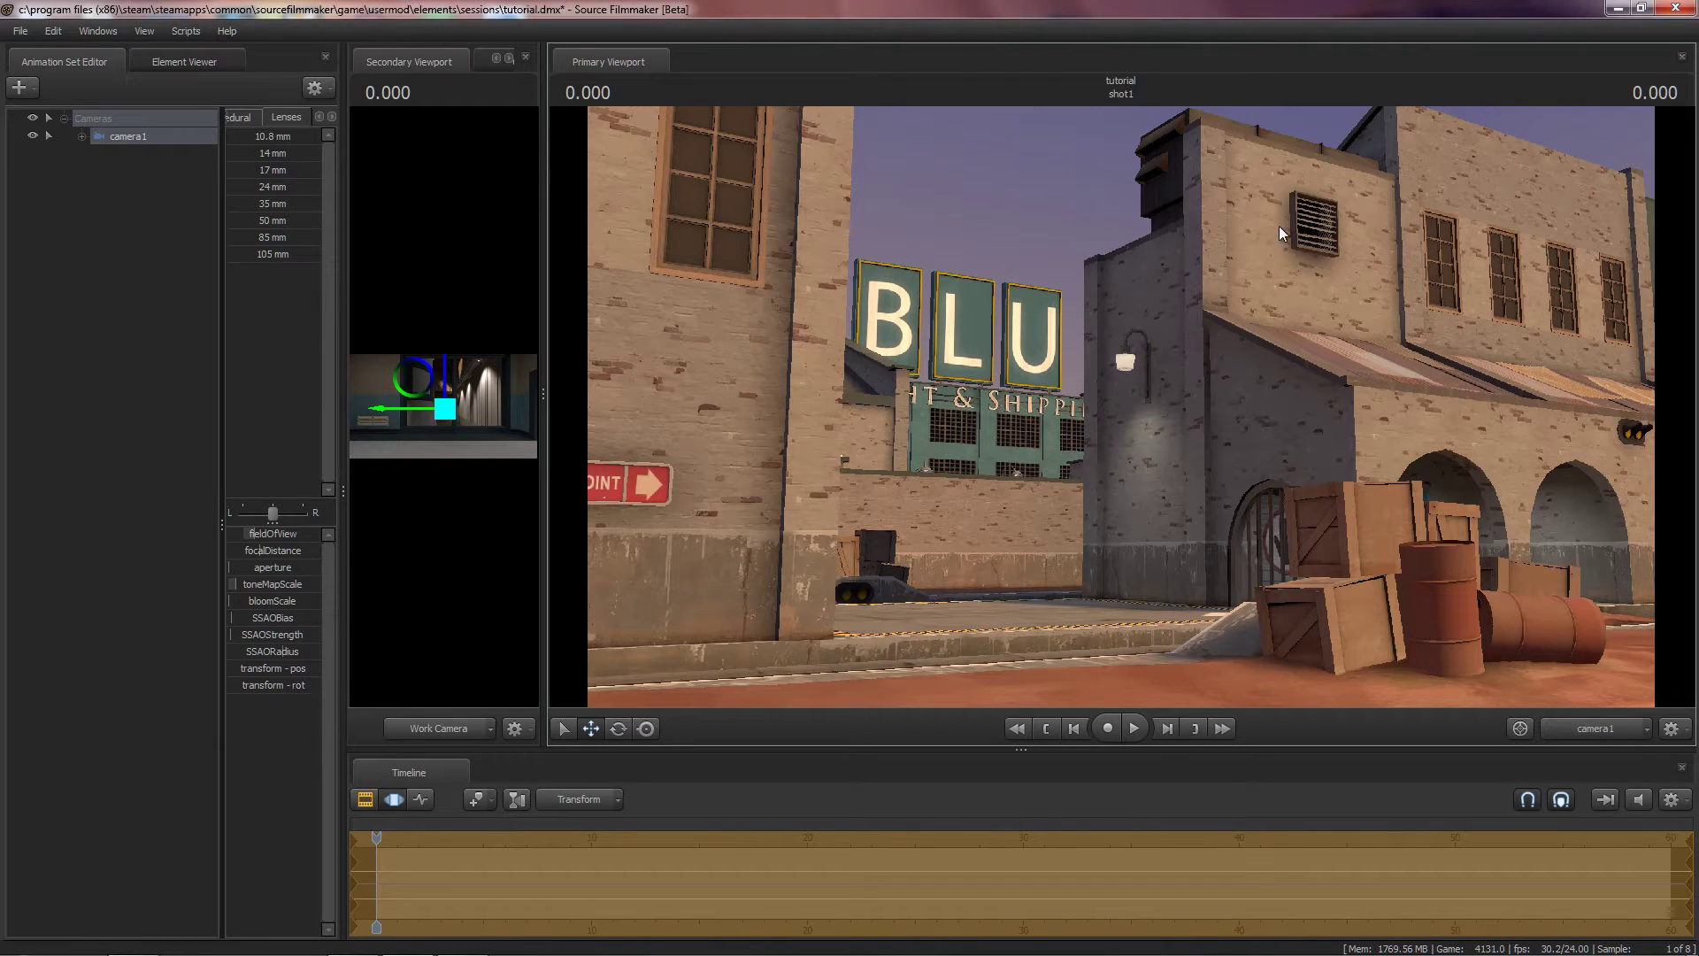
left_click_drag(926, 308, 946, 951)
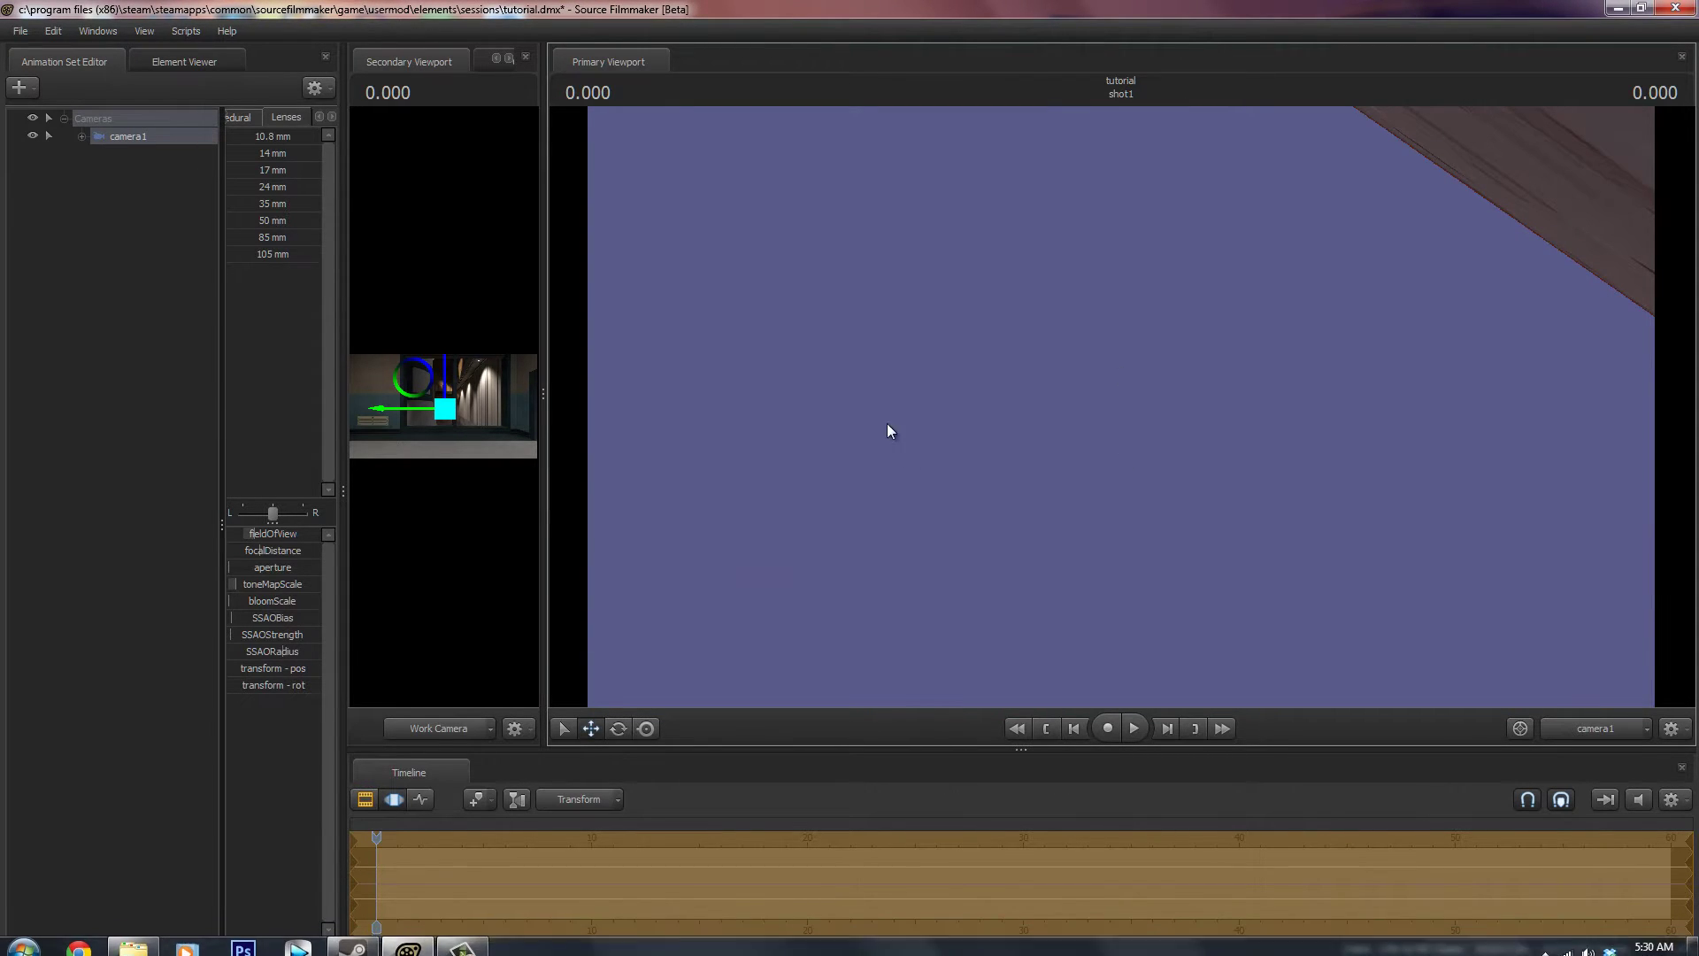
left_click_drag(977, 400, 1017, 310)
left_click_drag(1121, 407, 1085, 455)
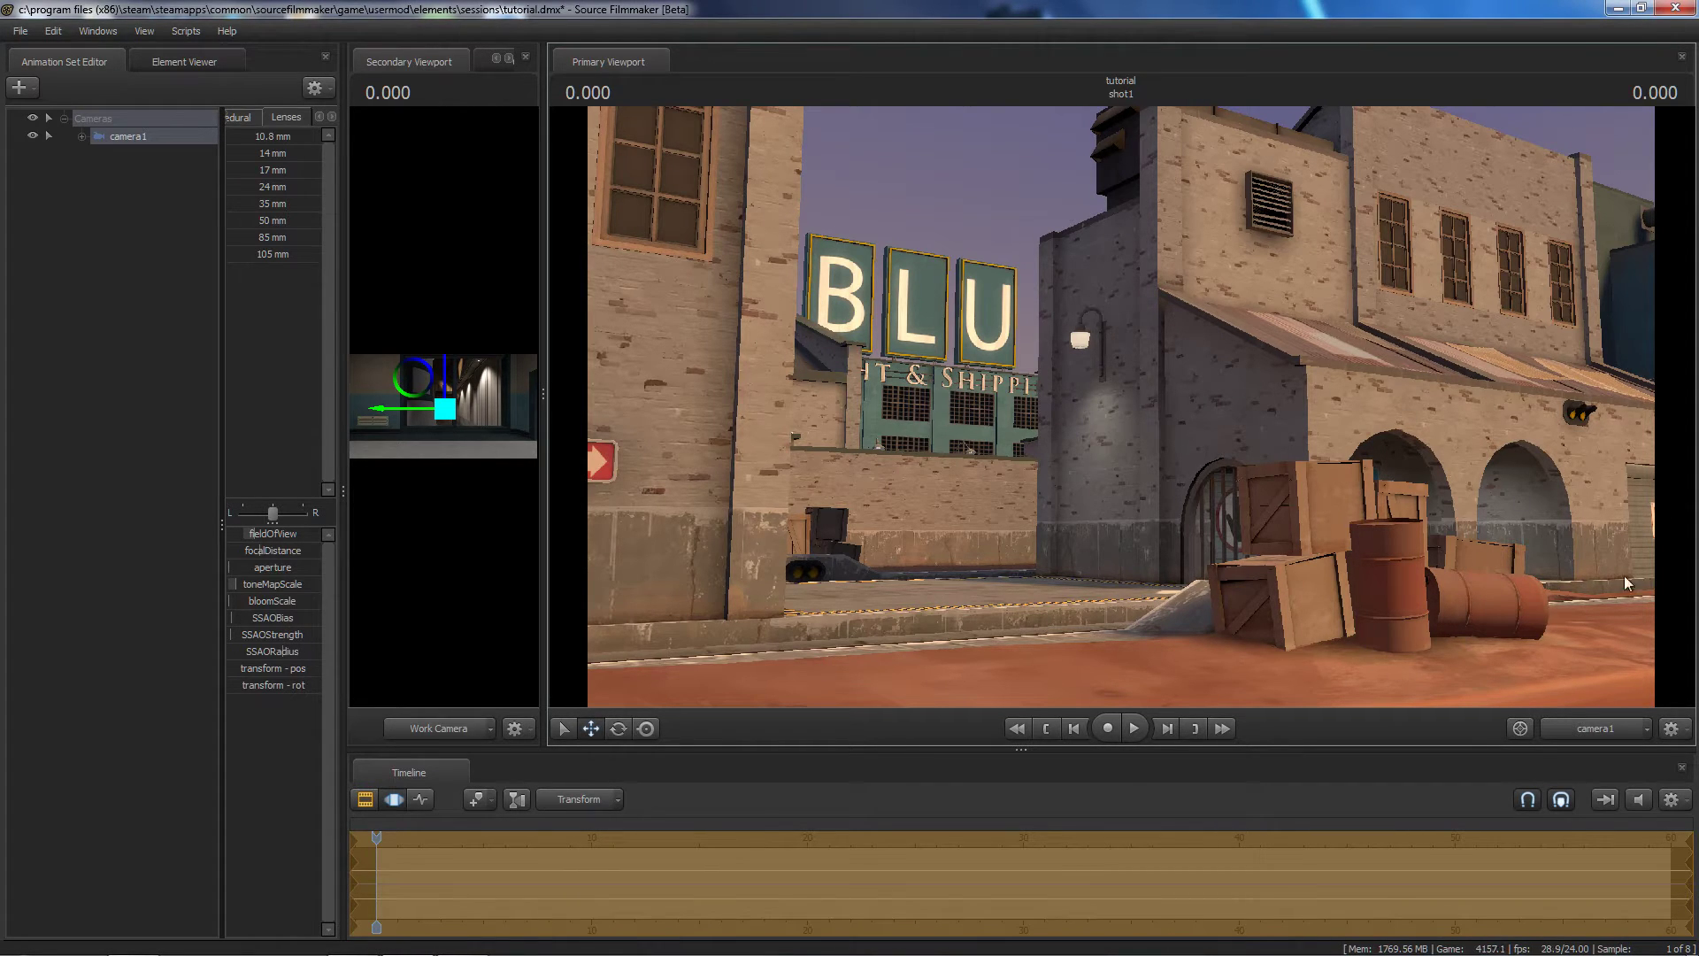
left_click_drag(1120, 407, 1125, 415)
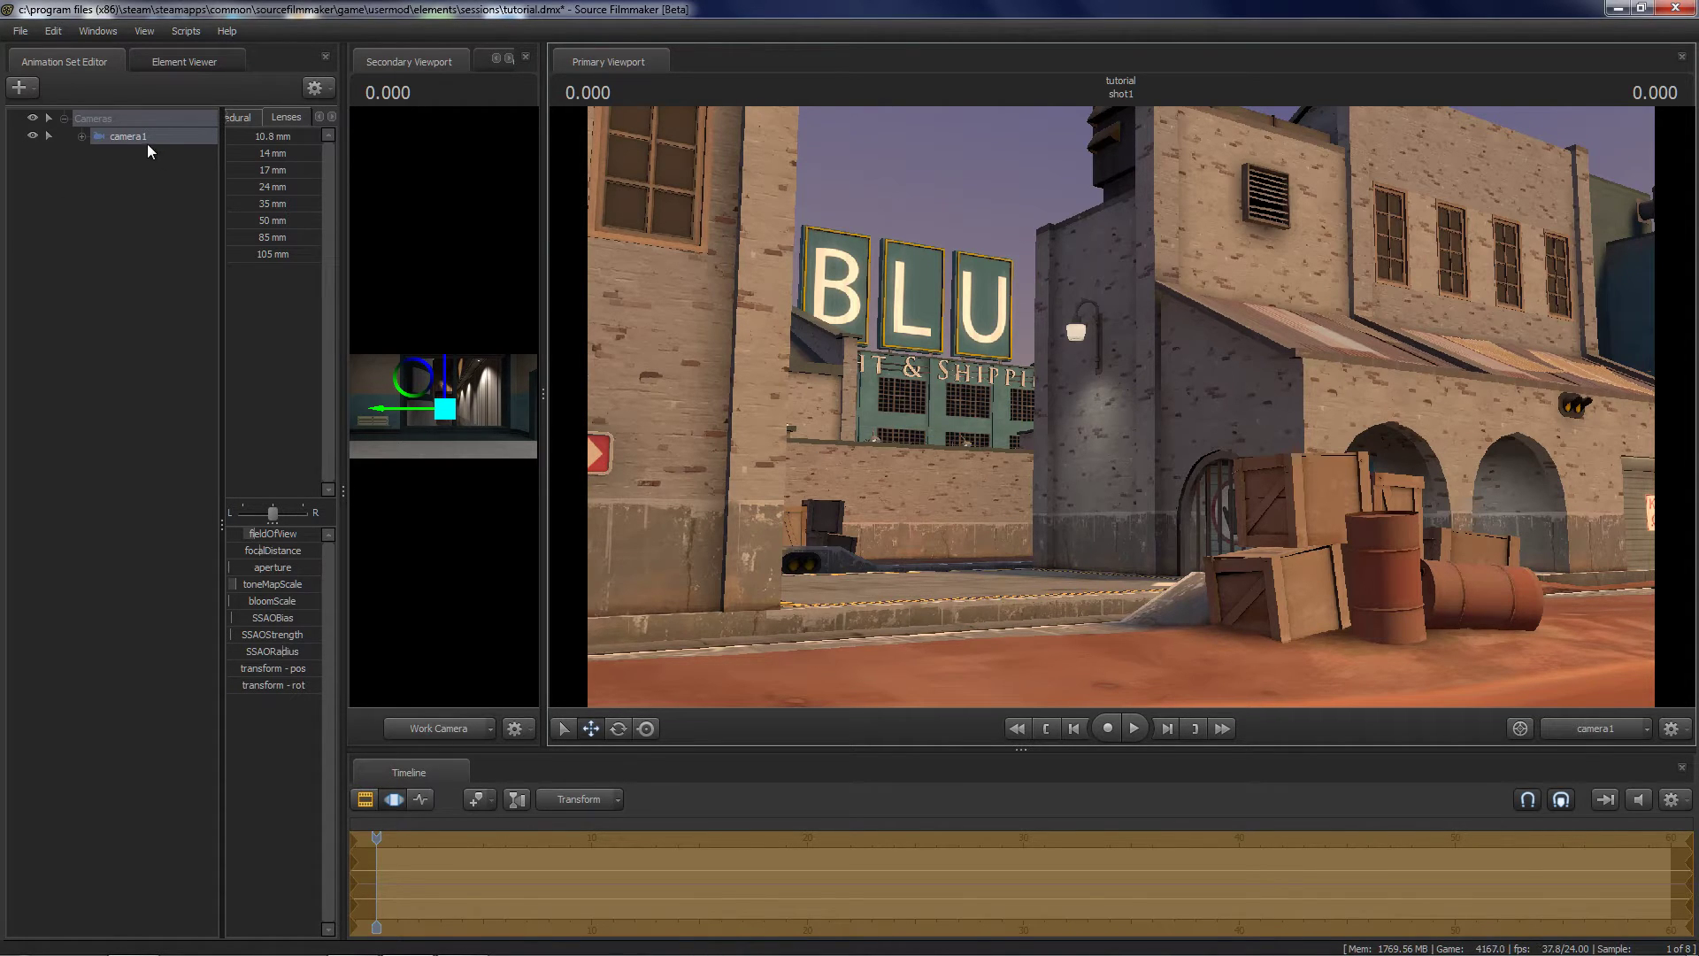
left_click_drag(988, 476, 1021, 480)
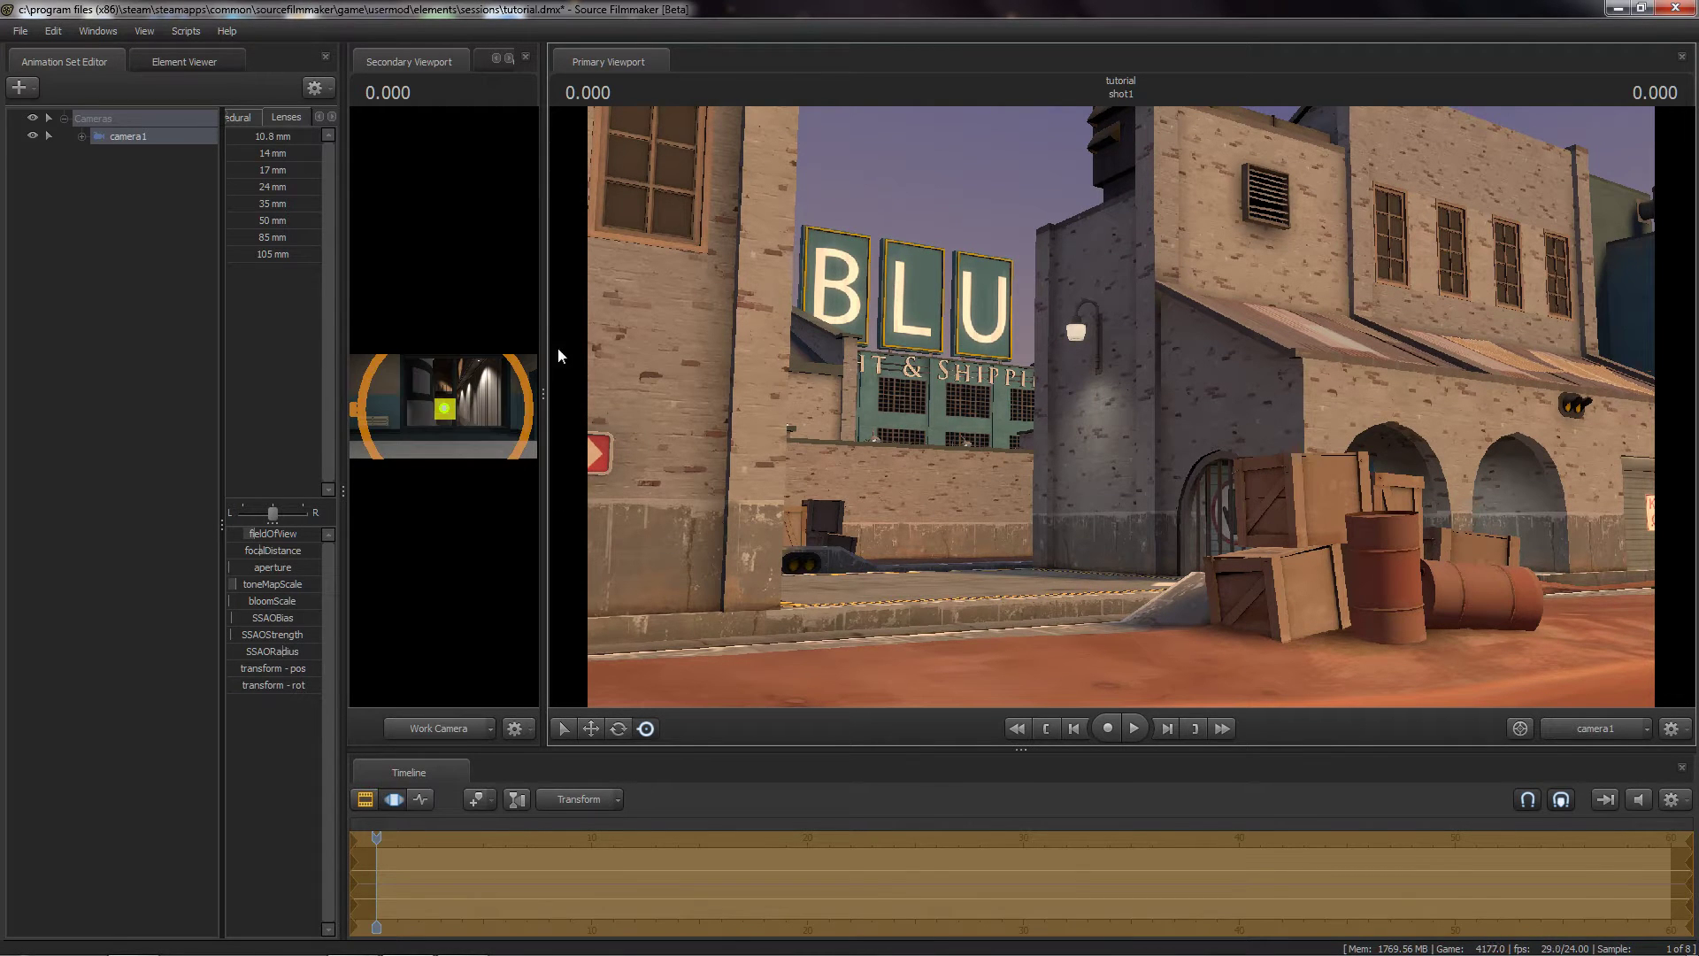
Step: Enlarge the Secondary Viewport and fly its Work Camera to the street beside the rails with camera1 in view
left_click_drag(542, 395, 1405, 394)
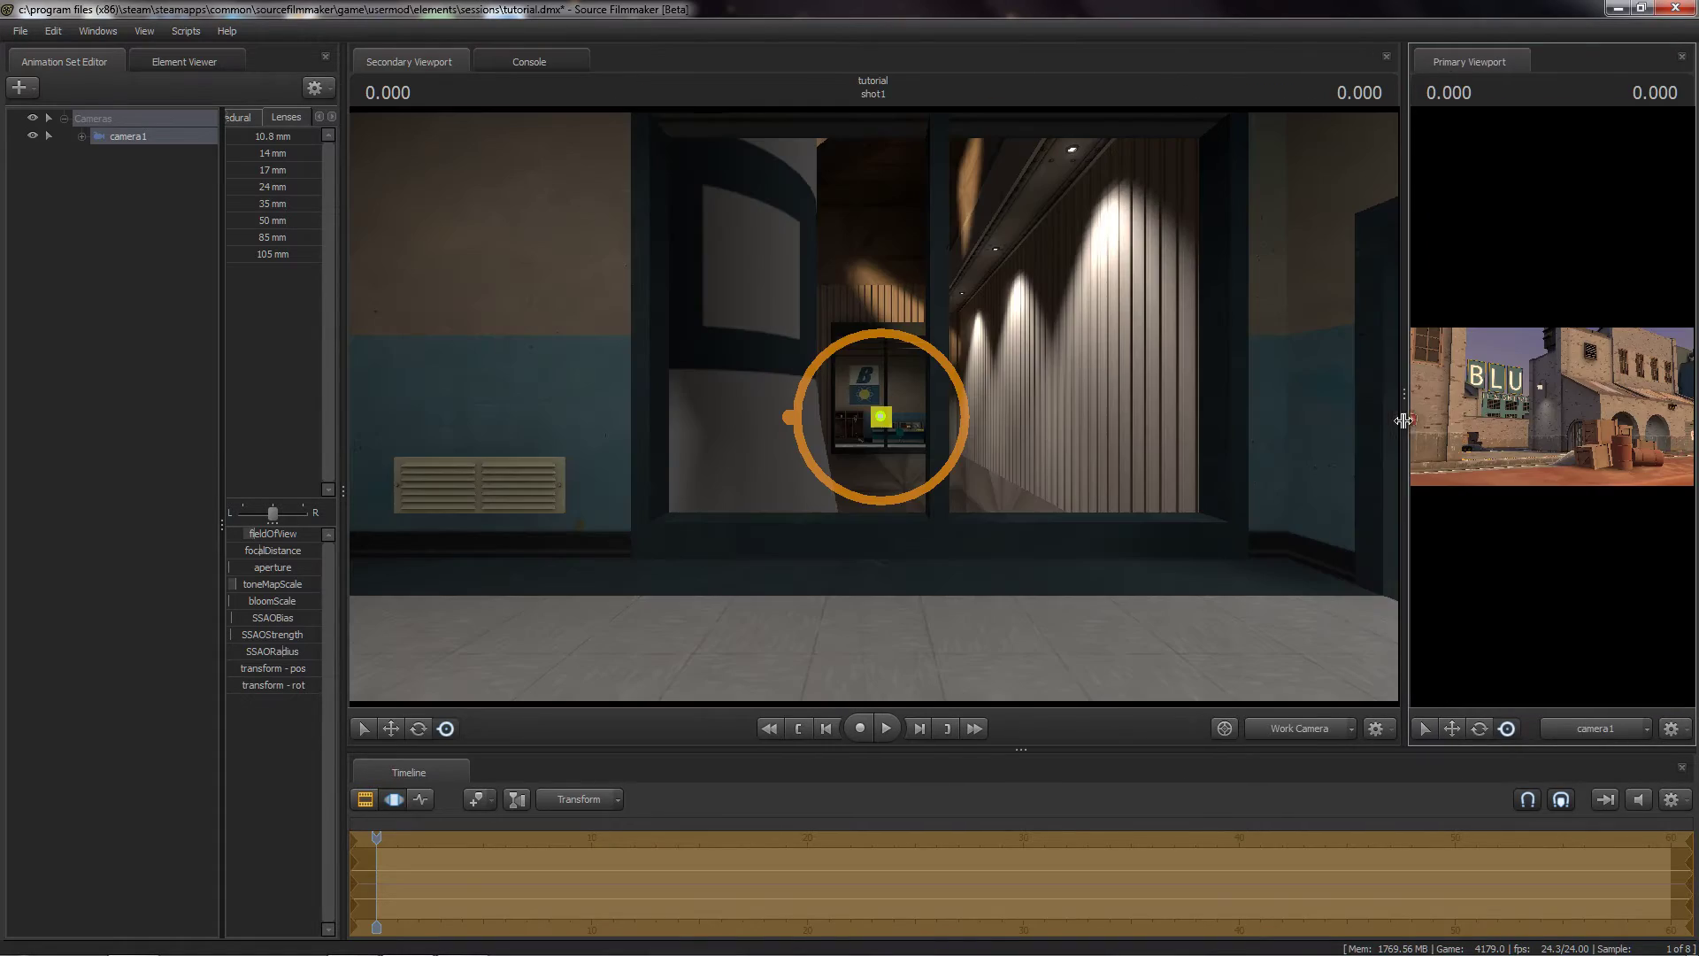
left_click_drag(991, 442, 1208, 434)
key("w")
key("w")
key("w")
key("w")
mouse_move(874, 406)
left_mouse_down()
mouse_move(860, 447)
mouse_move(874, 406)
left_mouse_up()
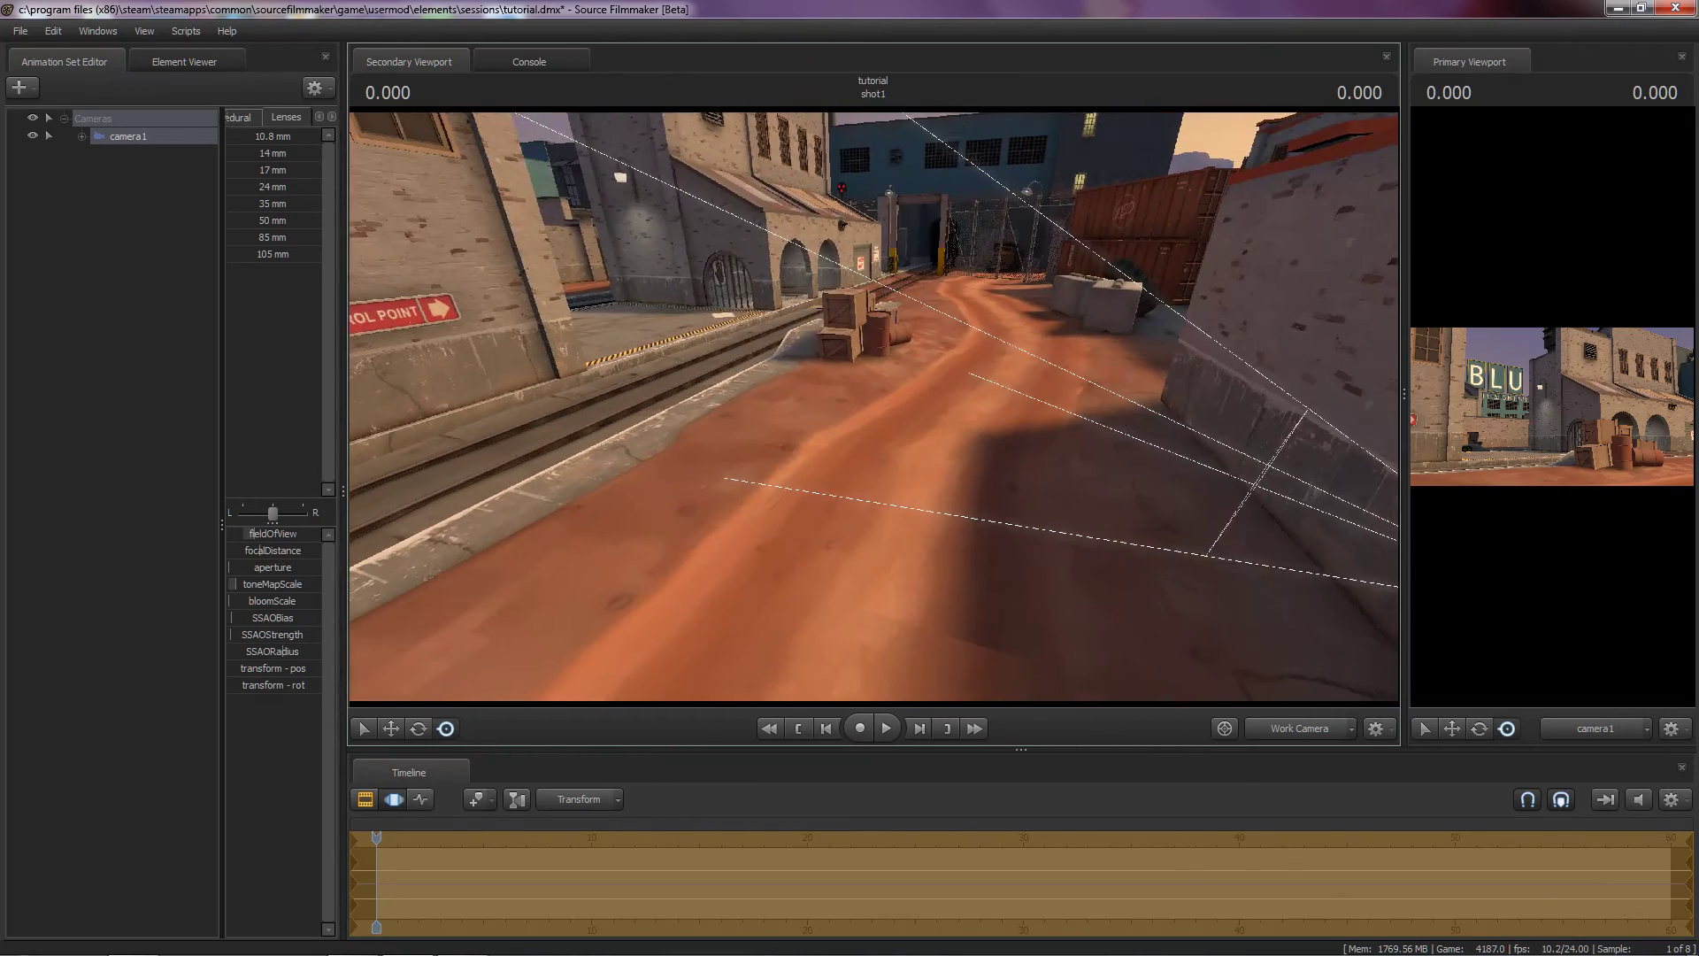
left_click_drag(851, 476, 931, 375)
key("s")
key("a")
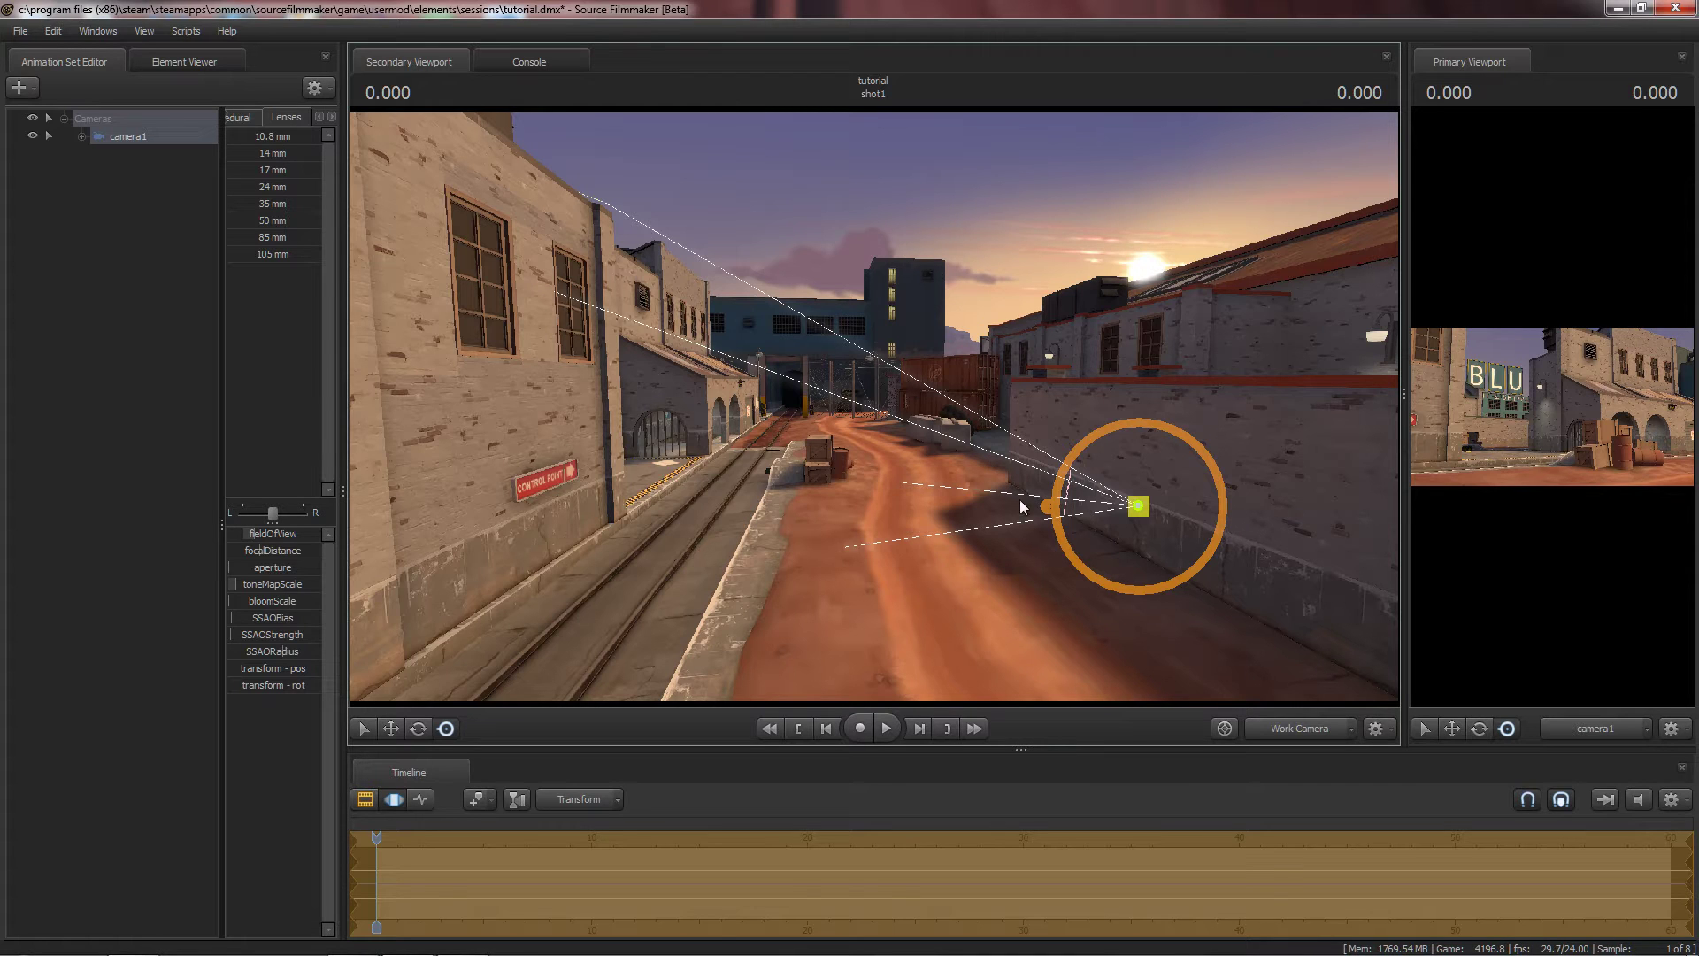
Step: Add the workshop model steam_locomotive_t1_sfm to the scene as a new animation set
right_click(147, 254)
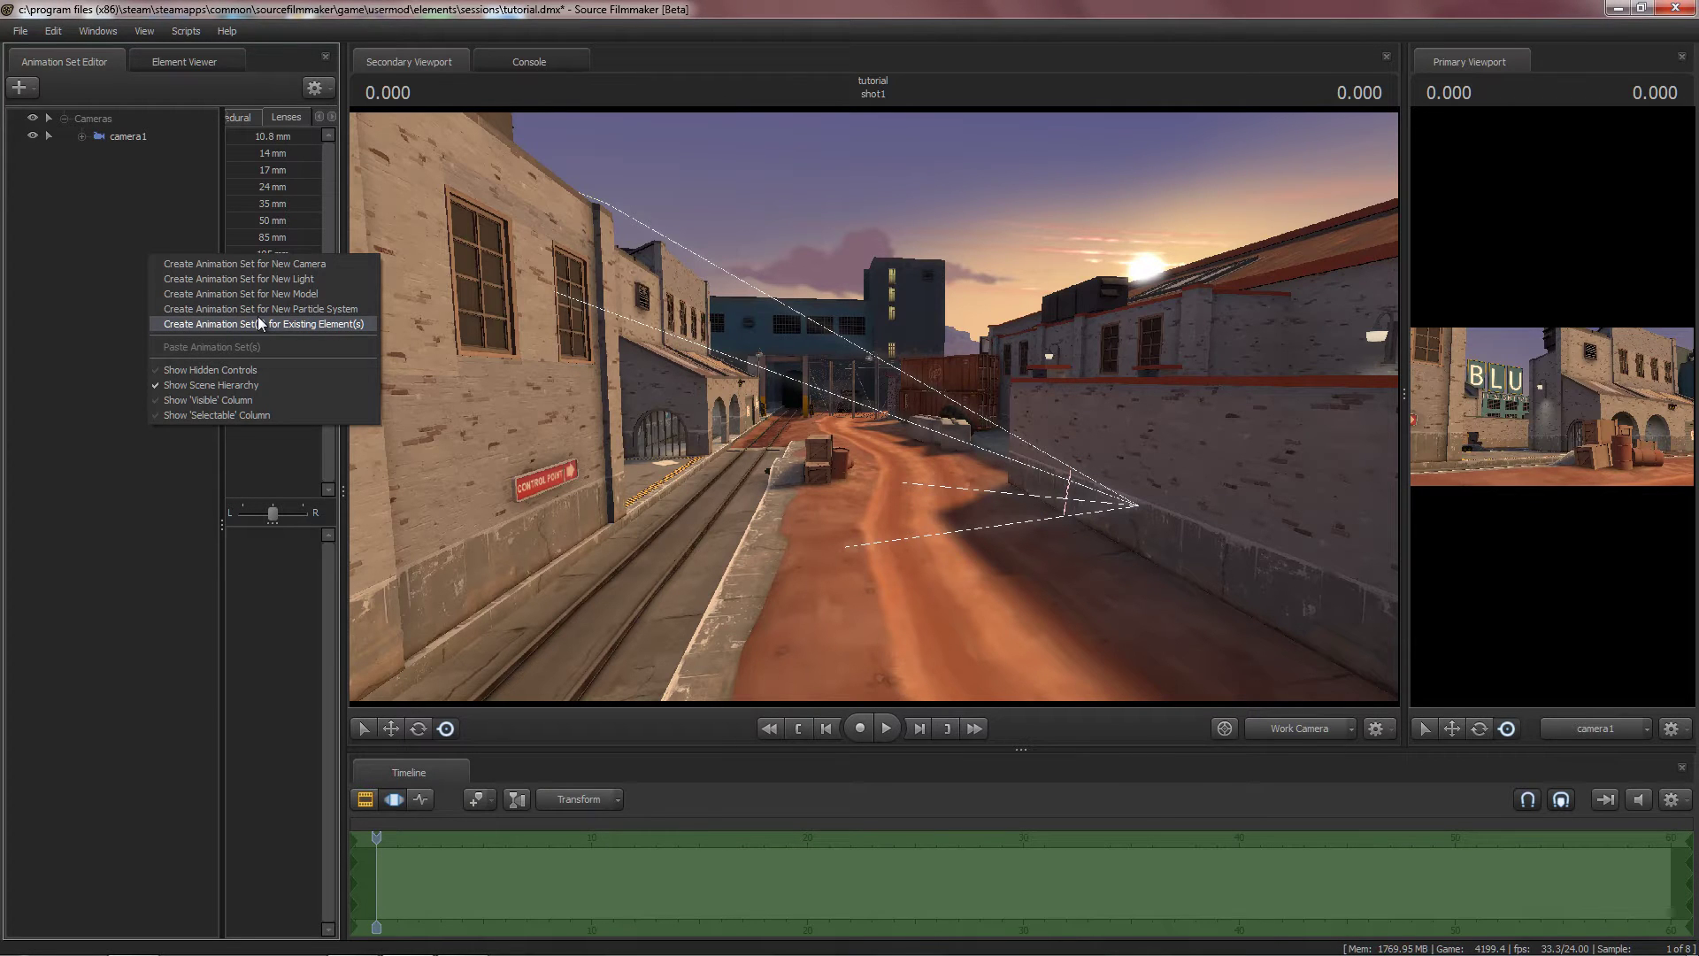
left_click(274, 295)
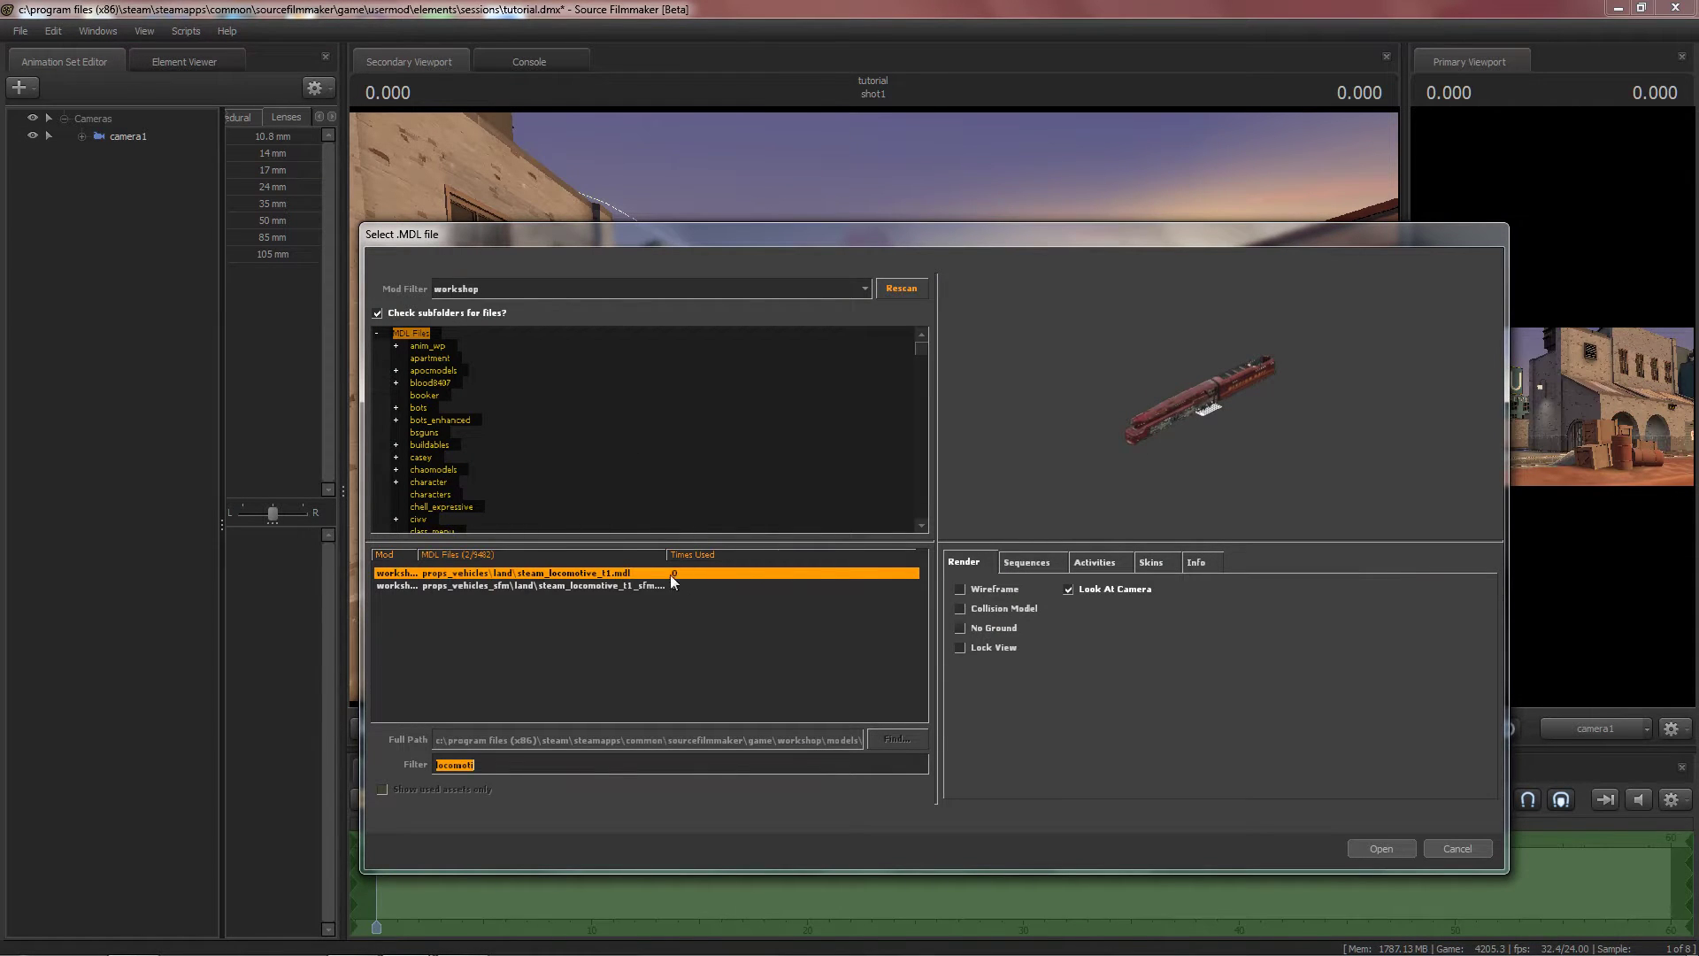
left_click(617, 585)
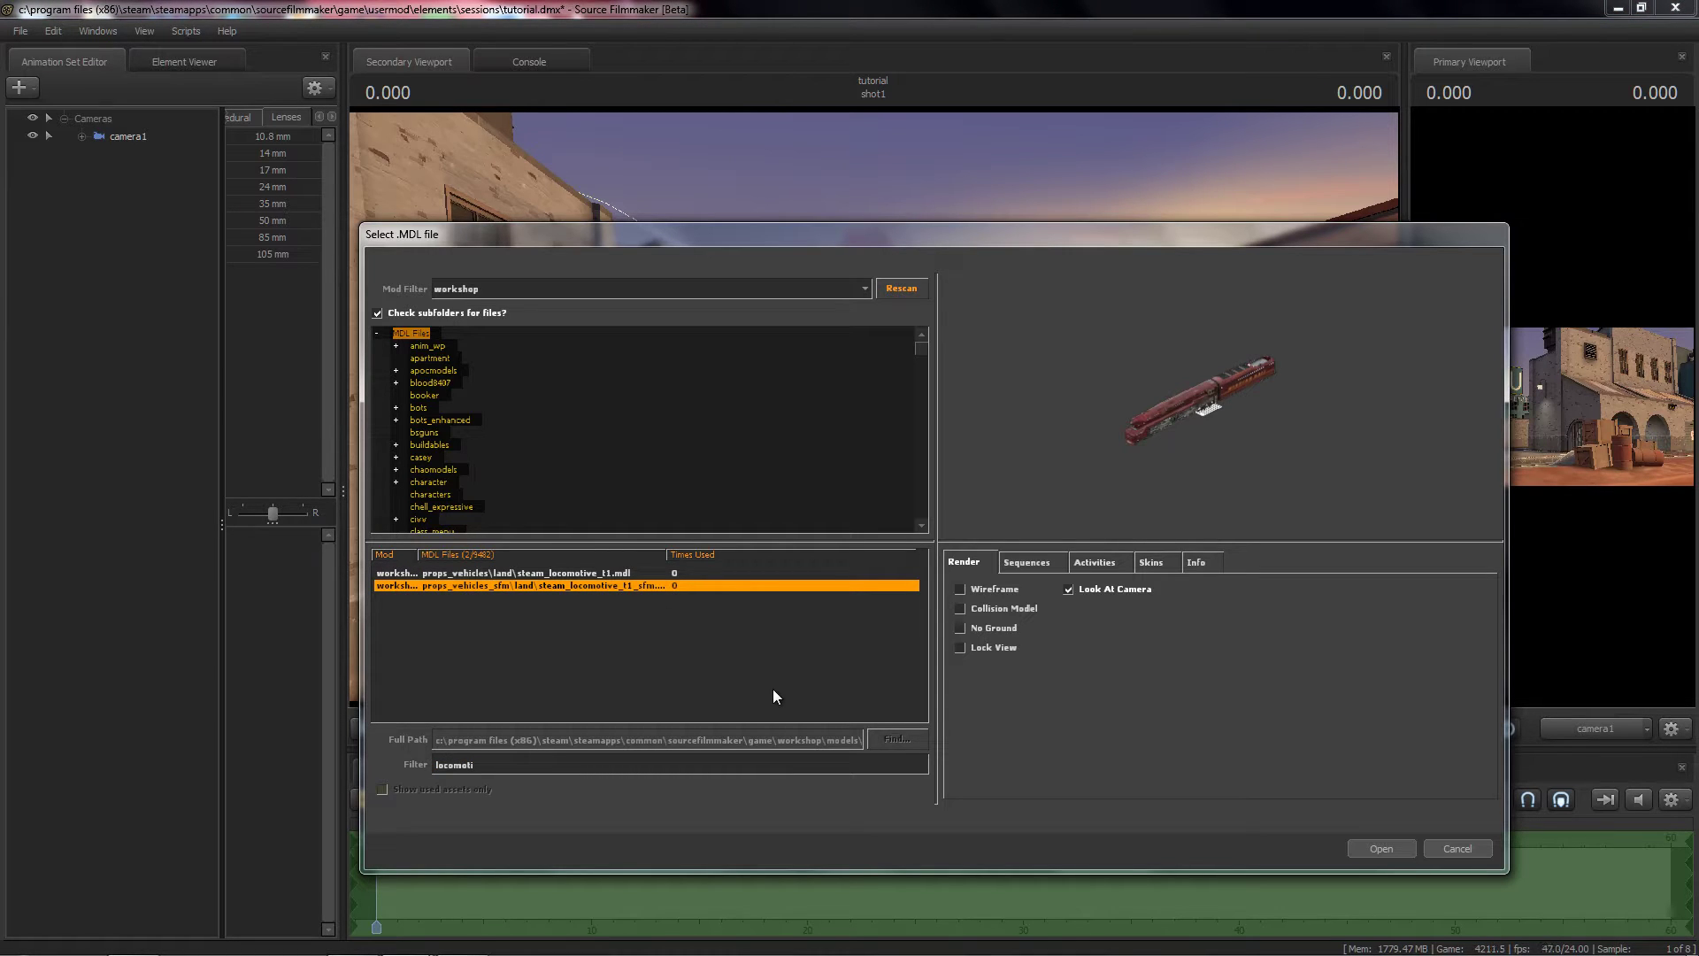
left_click(618, 575)
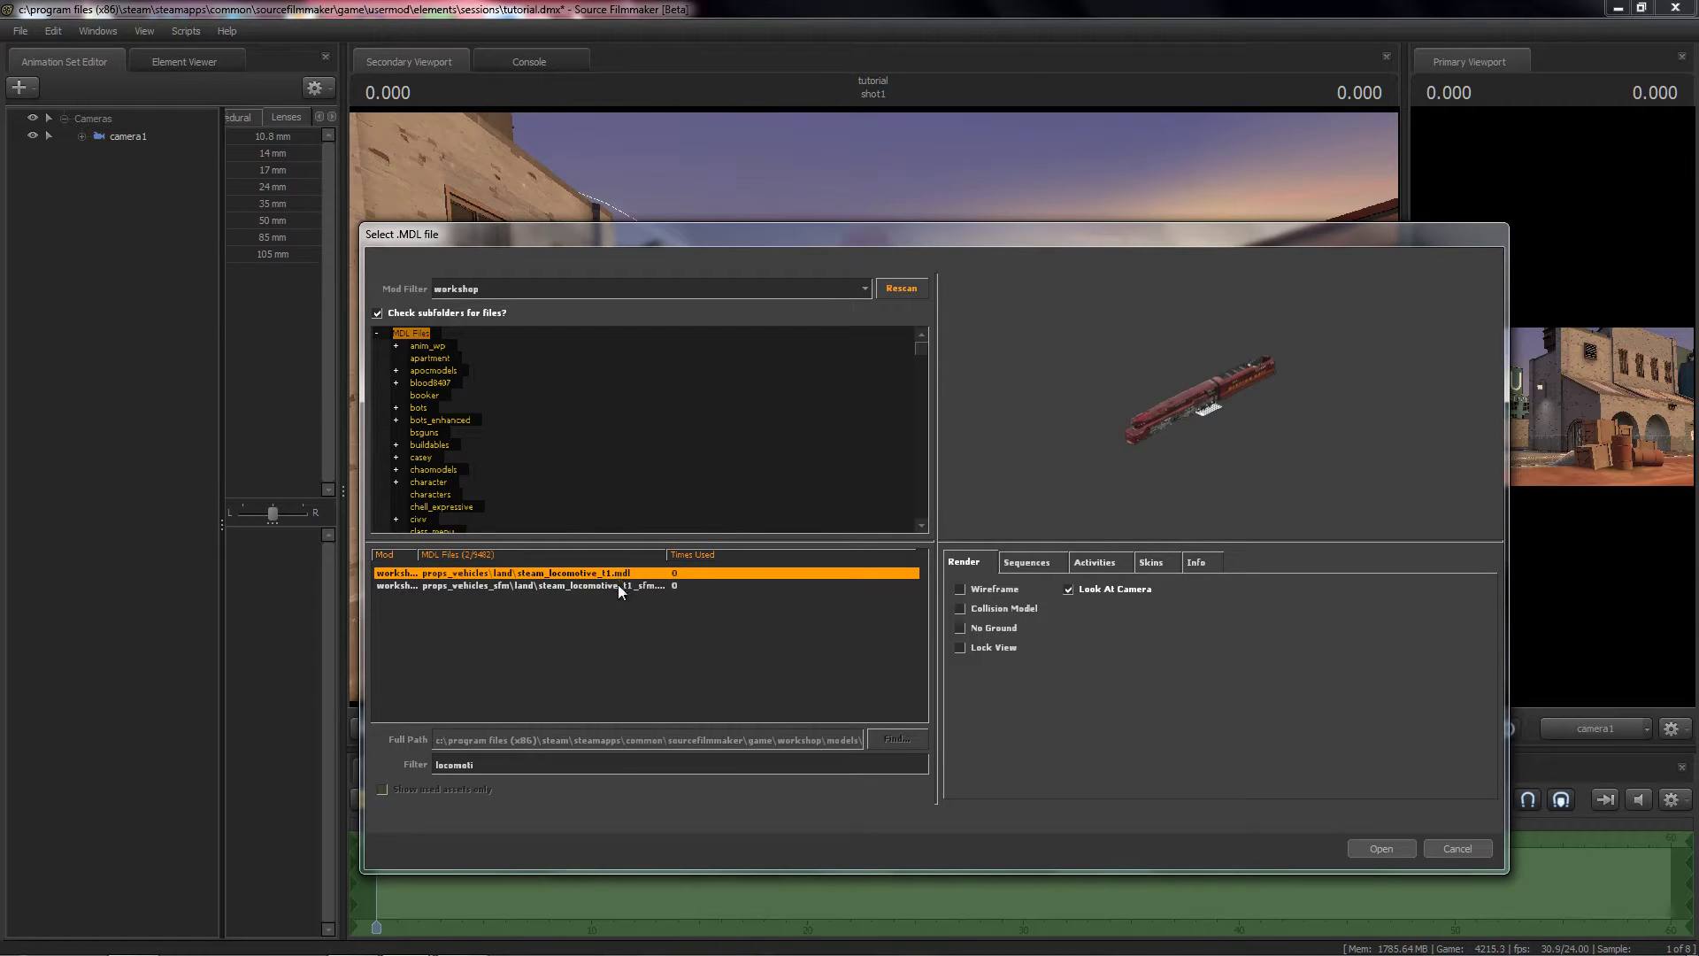
left_click(624, 584)
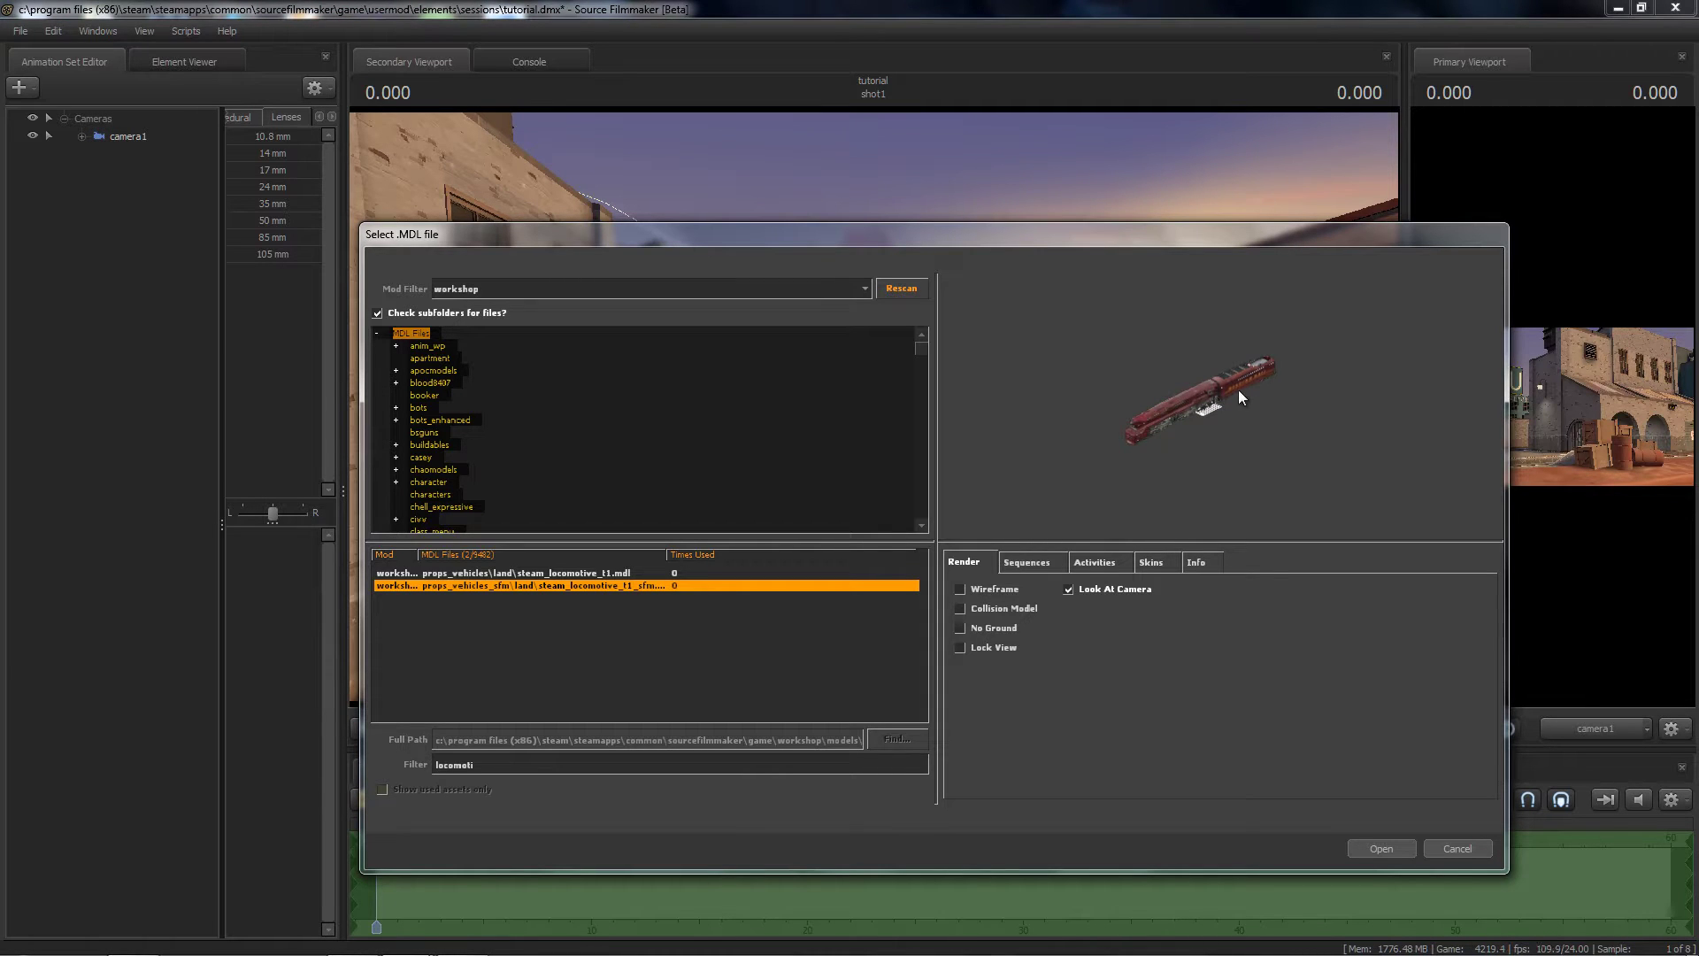
left_click(1394, 853)
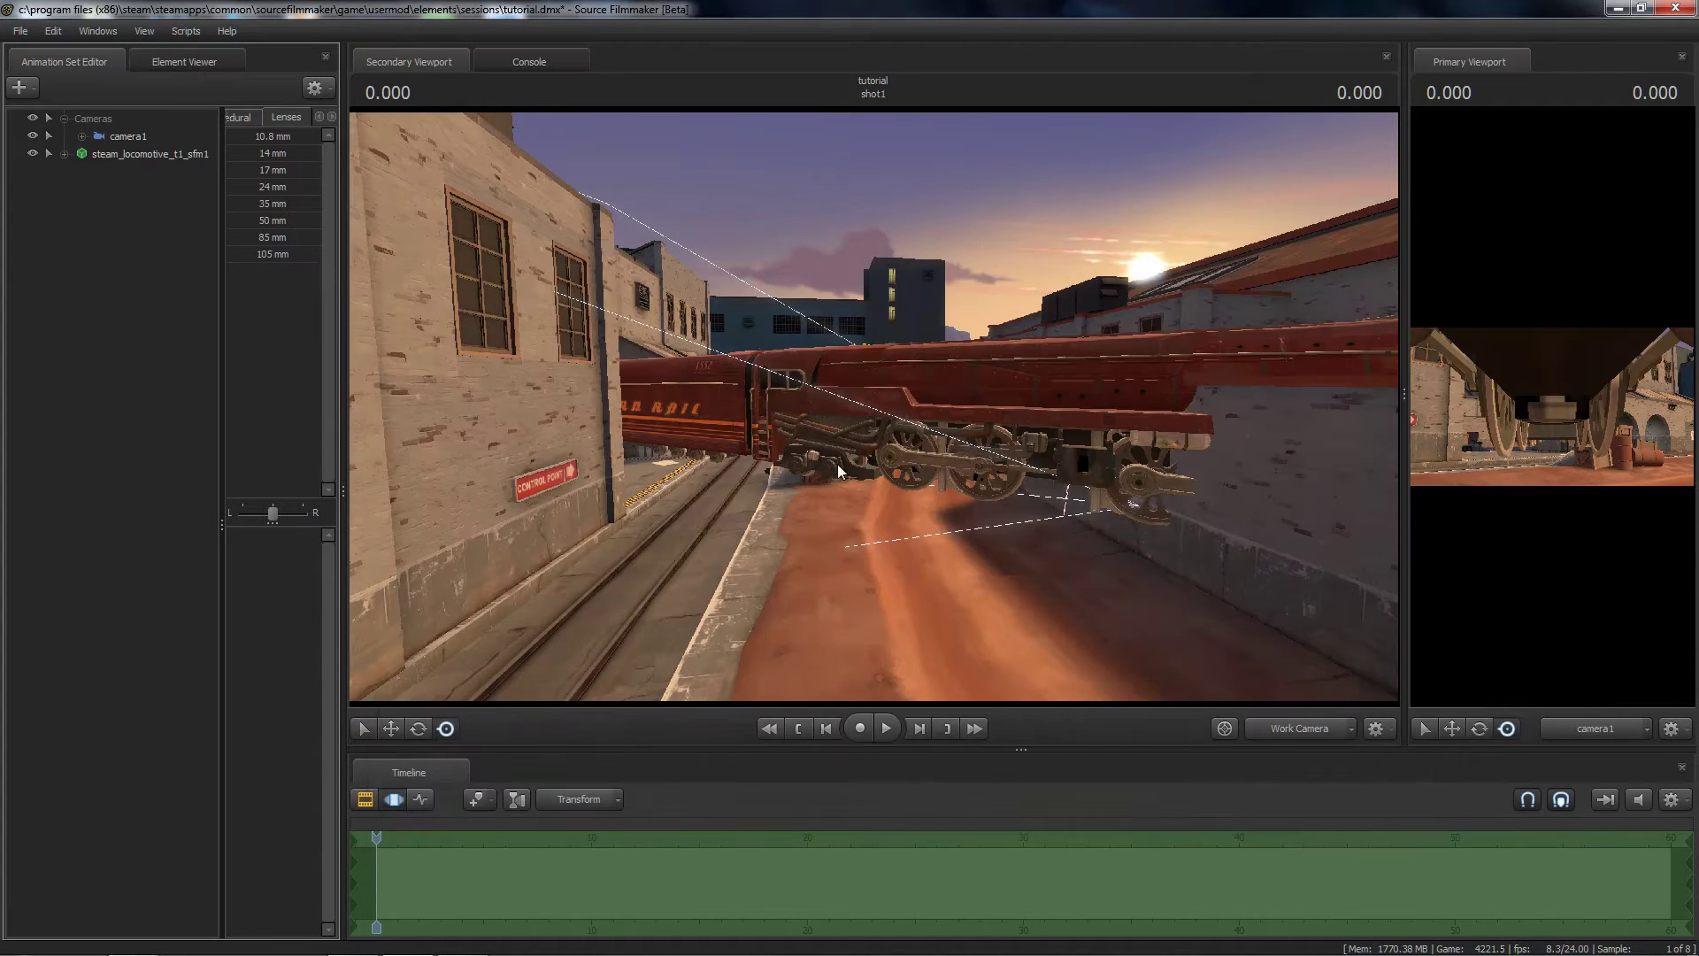
left_click_drag(888, 507, 873, 406)
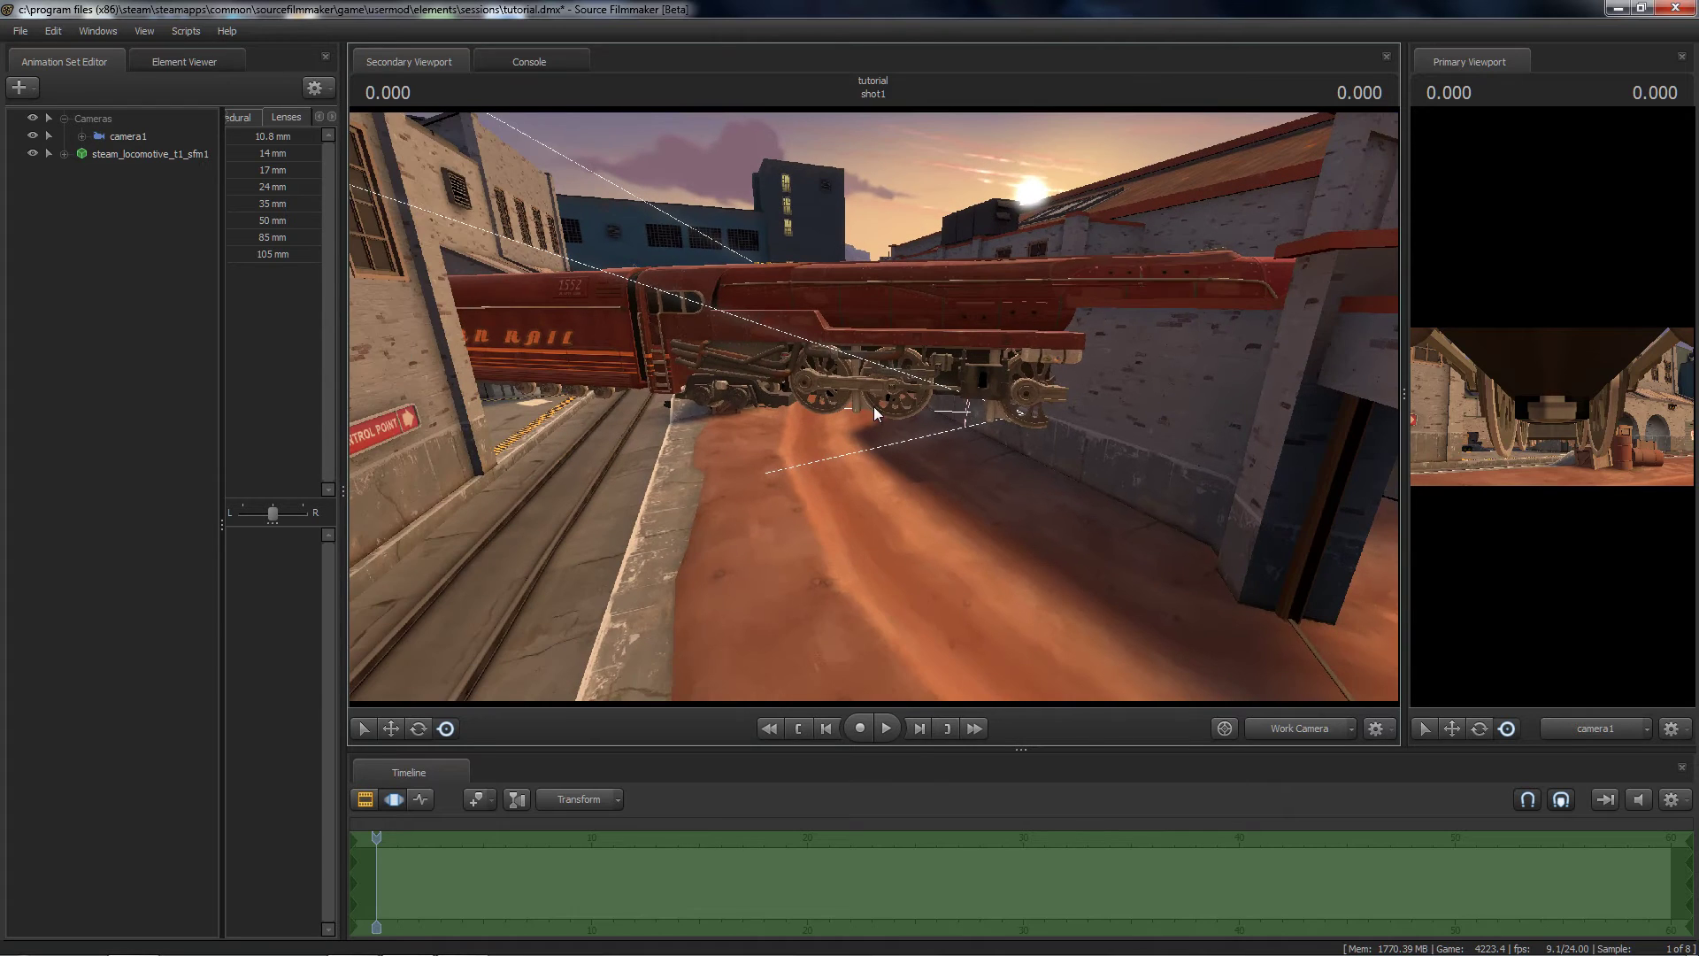
Step: Move the steam locomotive's root onto the rails and rotate the train so it runs parallel to the track
left_click(110, 156)
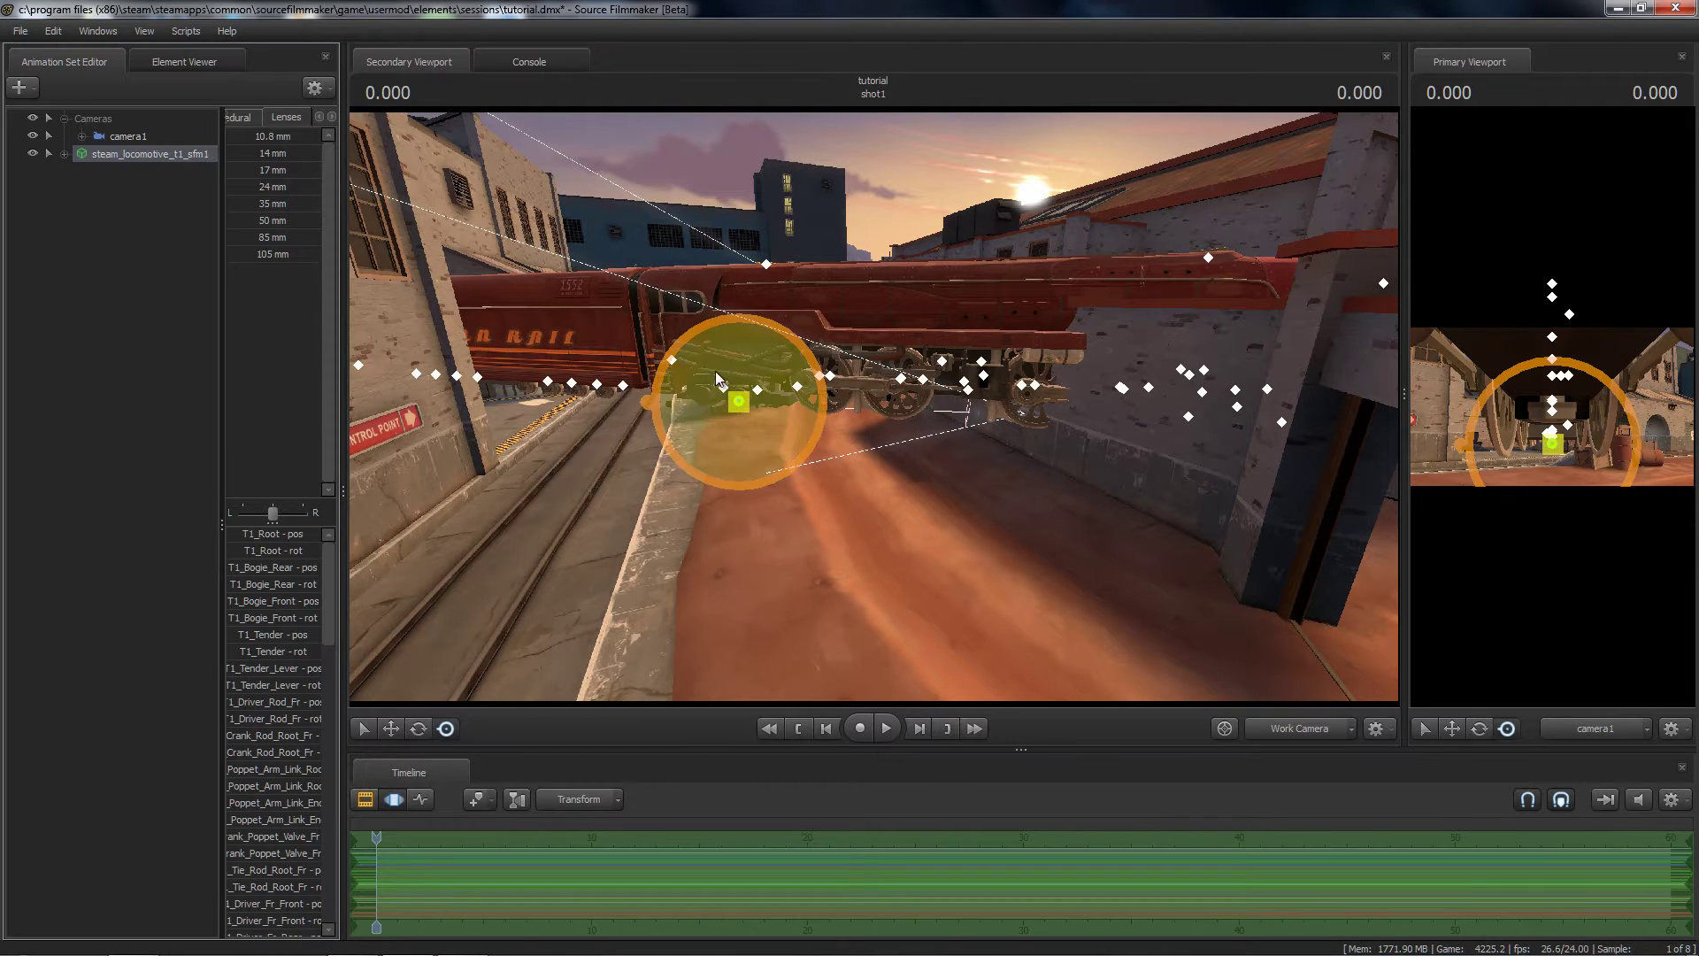
left_click(738, 401)
left_click_drag(733, 406, 600, 439)
key("e")
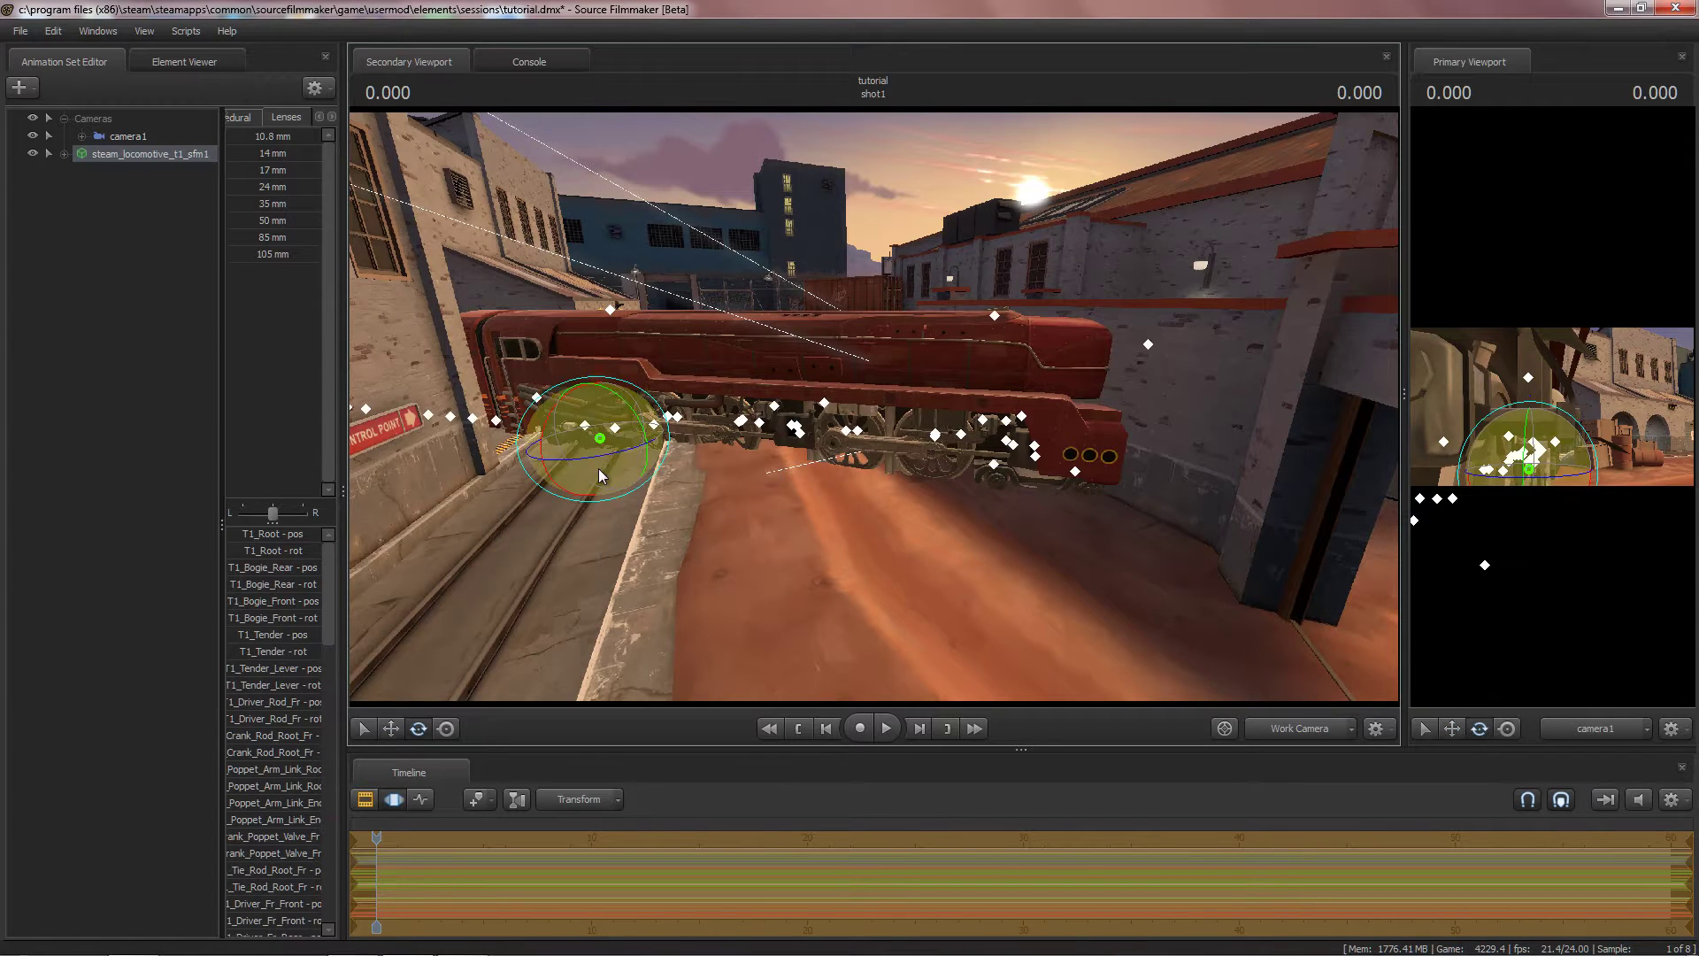
left_click_drag(599, 464, 518, 472)
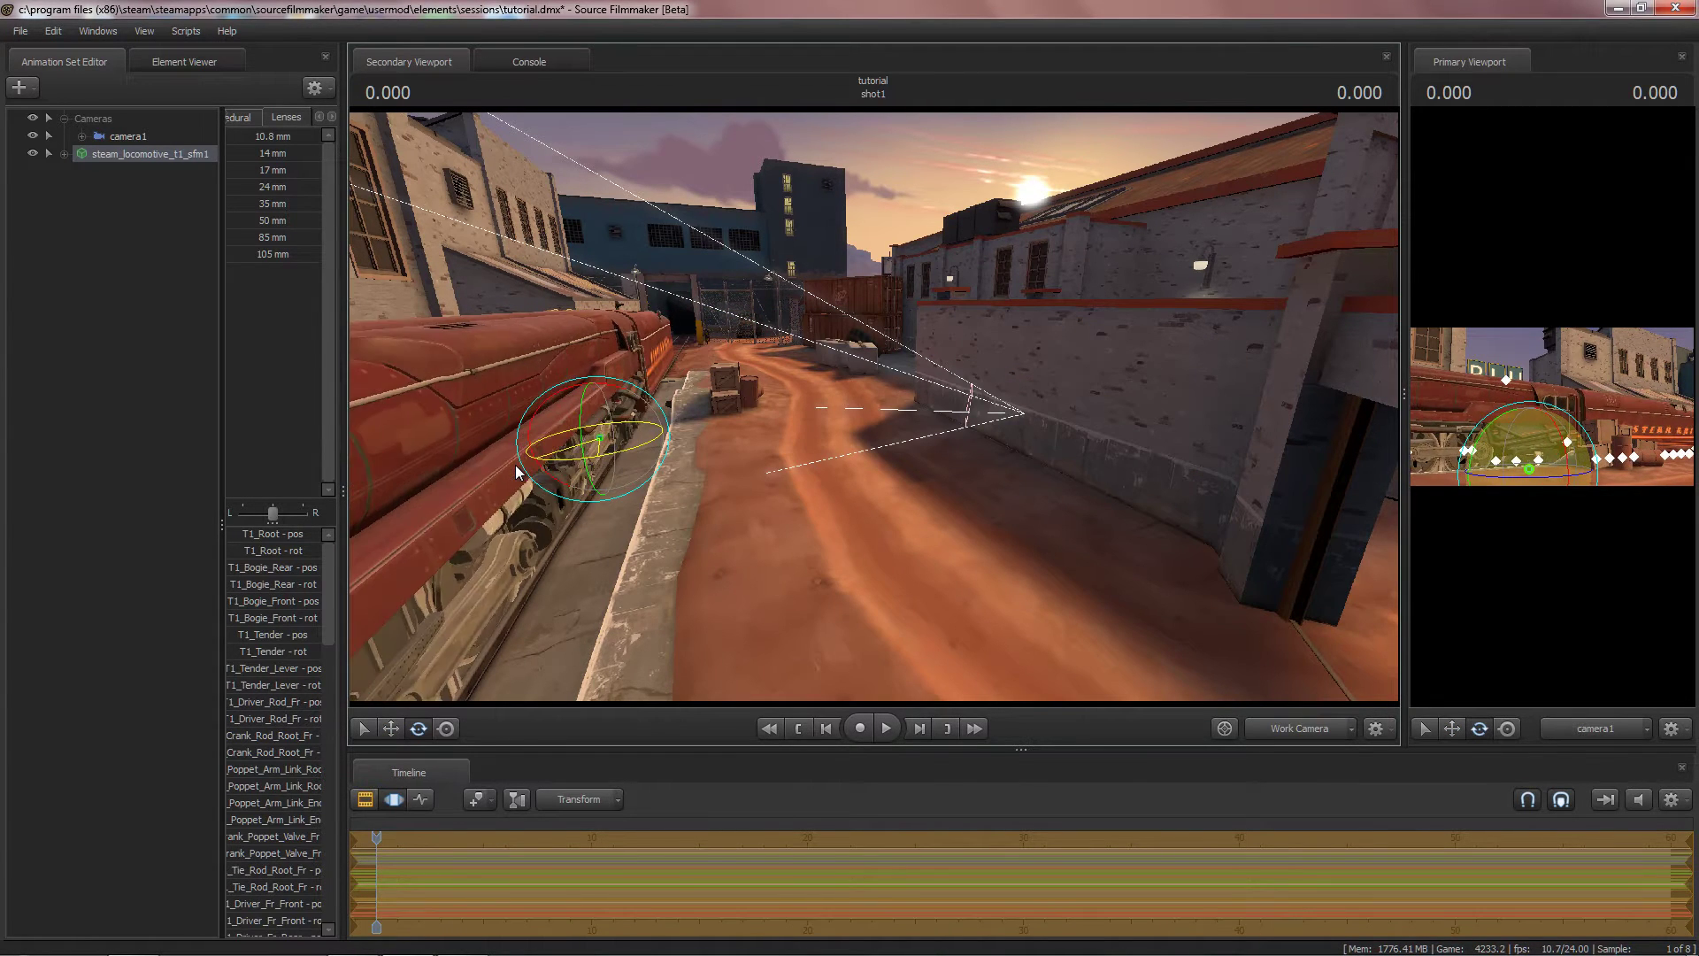
Step: Fine-tune the locomotive's rotation to match the rails and raise it slightly so its wheels are not sunk into the track
key("w")
left_click_drag(864, 546, 753, 539)
key("w")
key("s")
key("w")
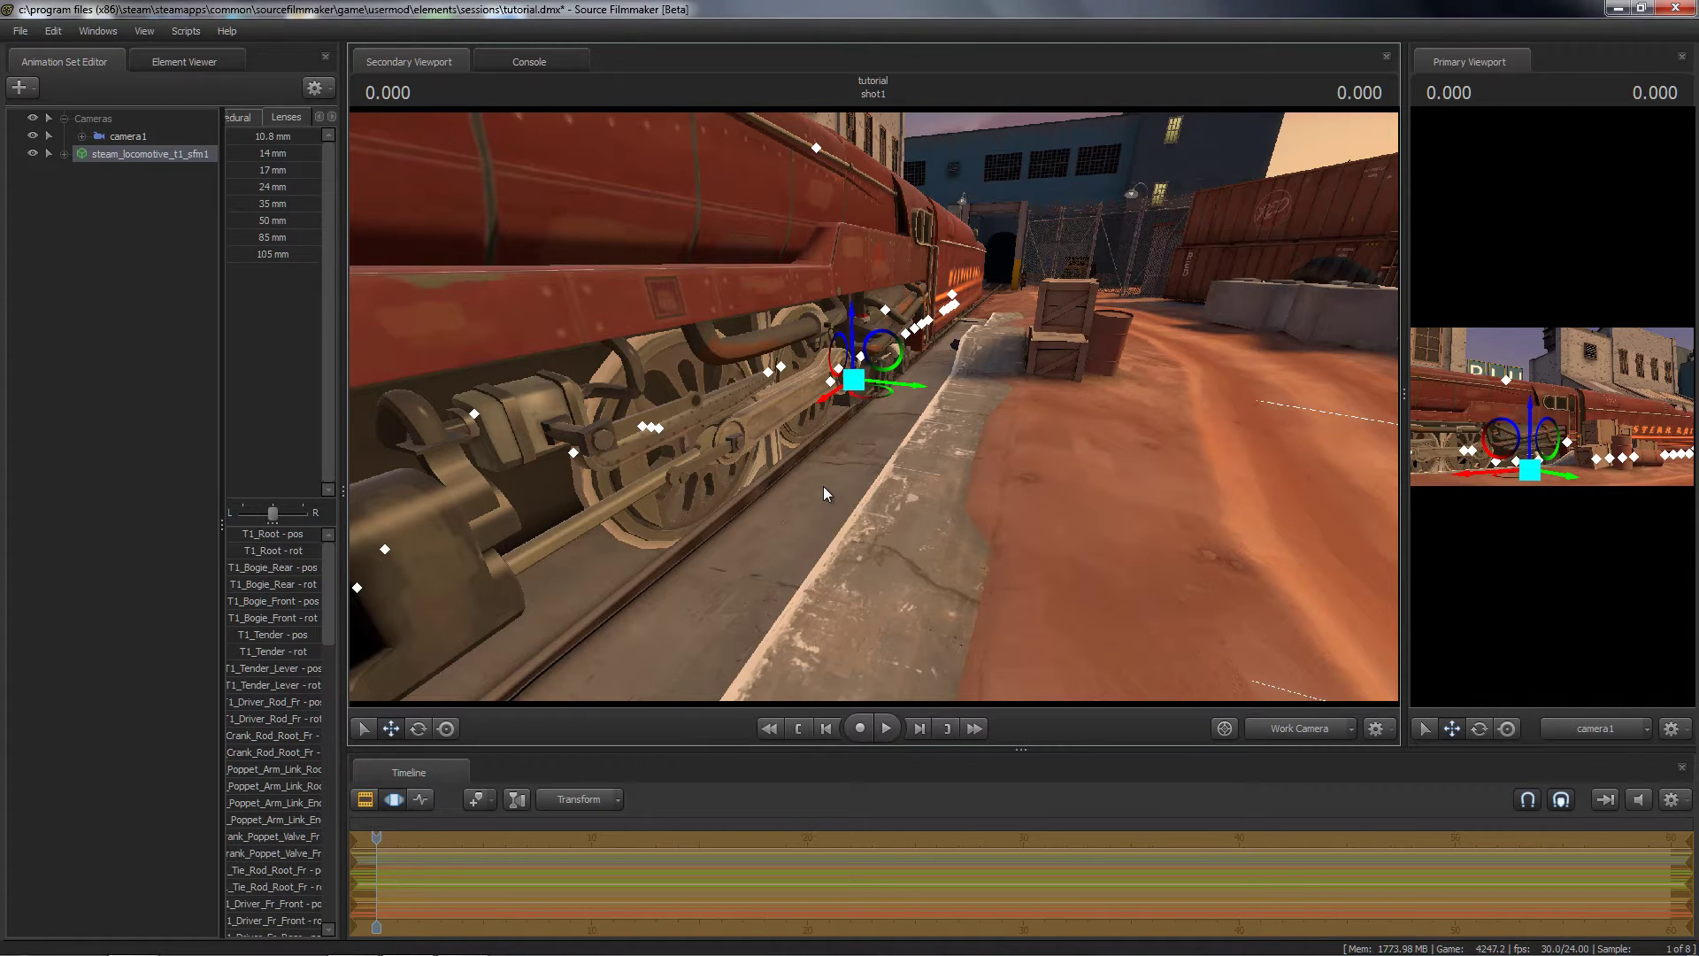
mouse_move(874, 406)
left_mouse_down()
mouse_move(885, 389)
mouse_move(840, 381)
mouse_move(513, 399)
mouse_move(877, 413)
left_mouse_up()
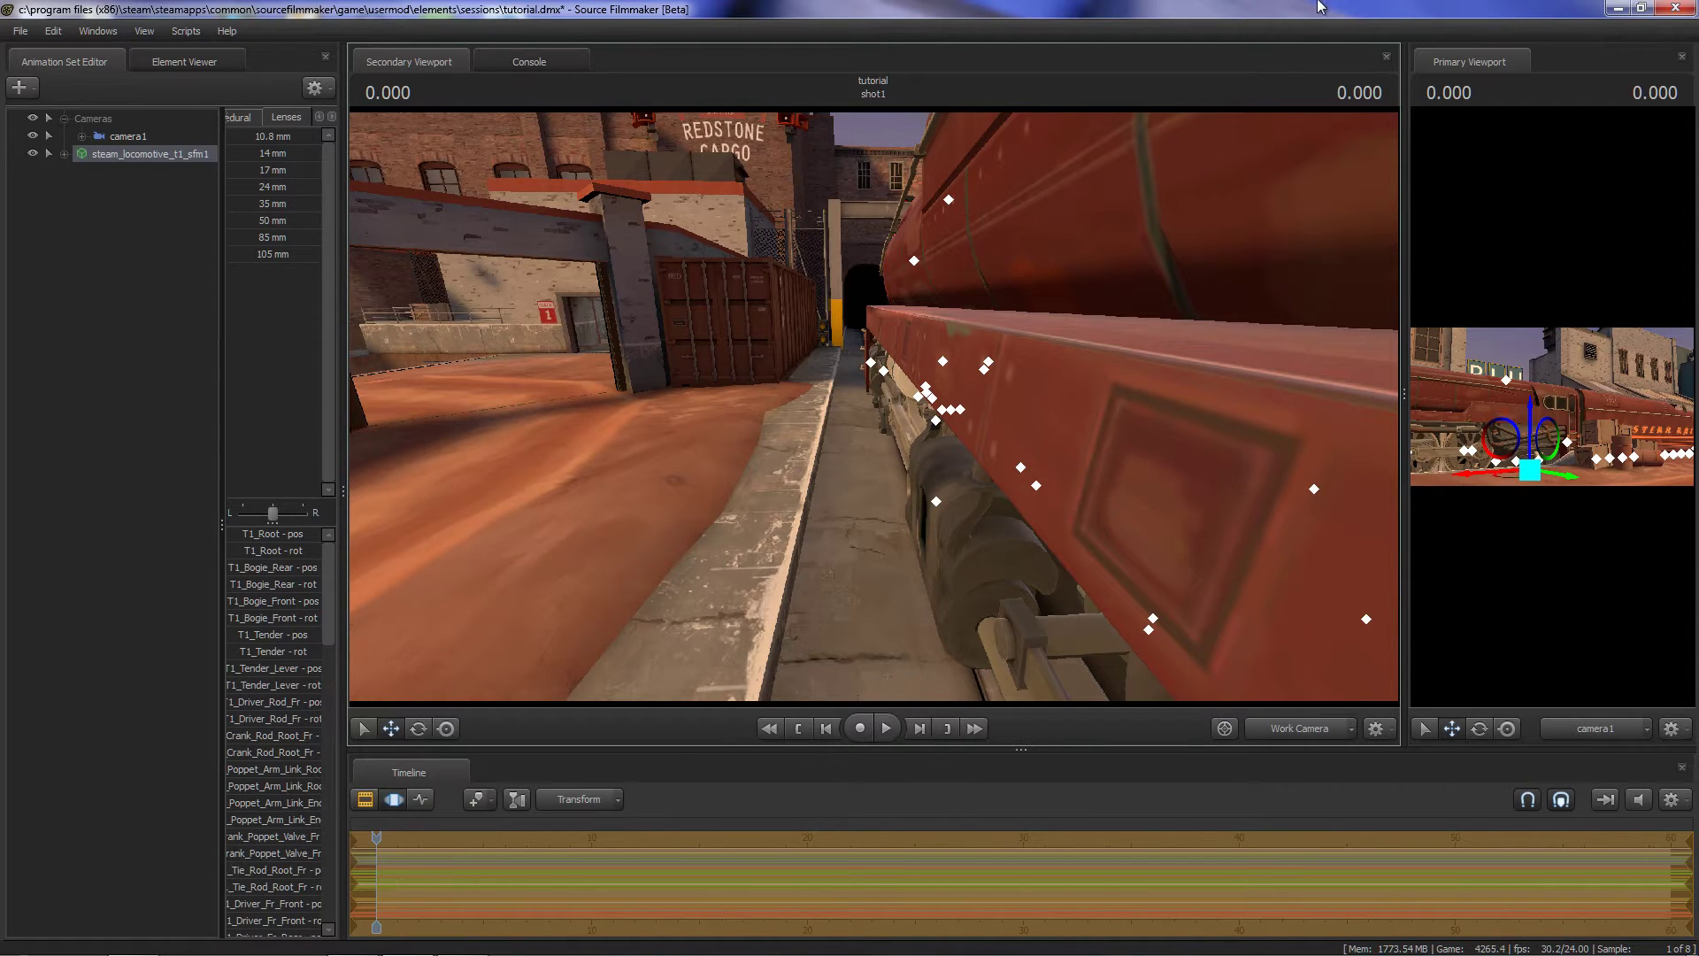
left_click_drag(795, 441, 874, 406)
key("w")
key("d")
key("e")
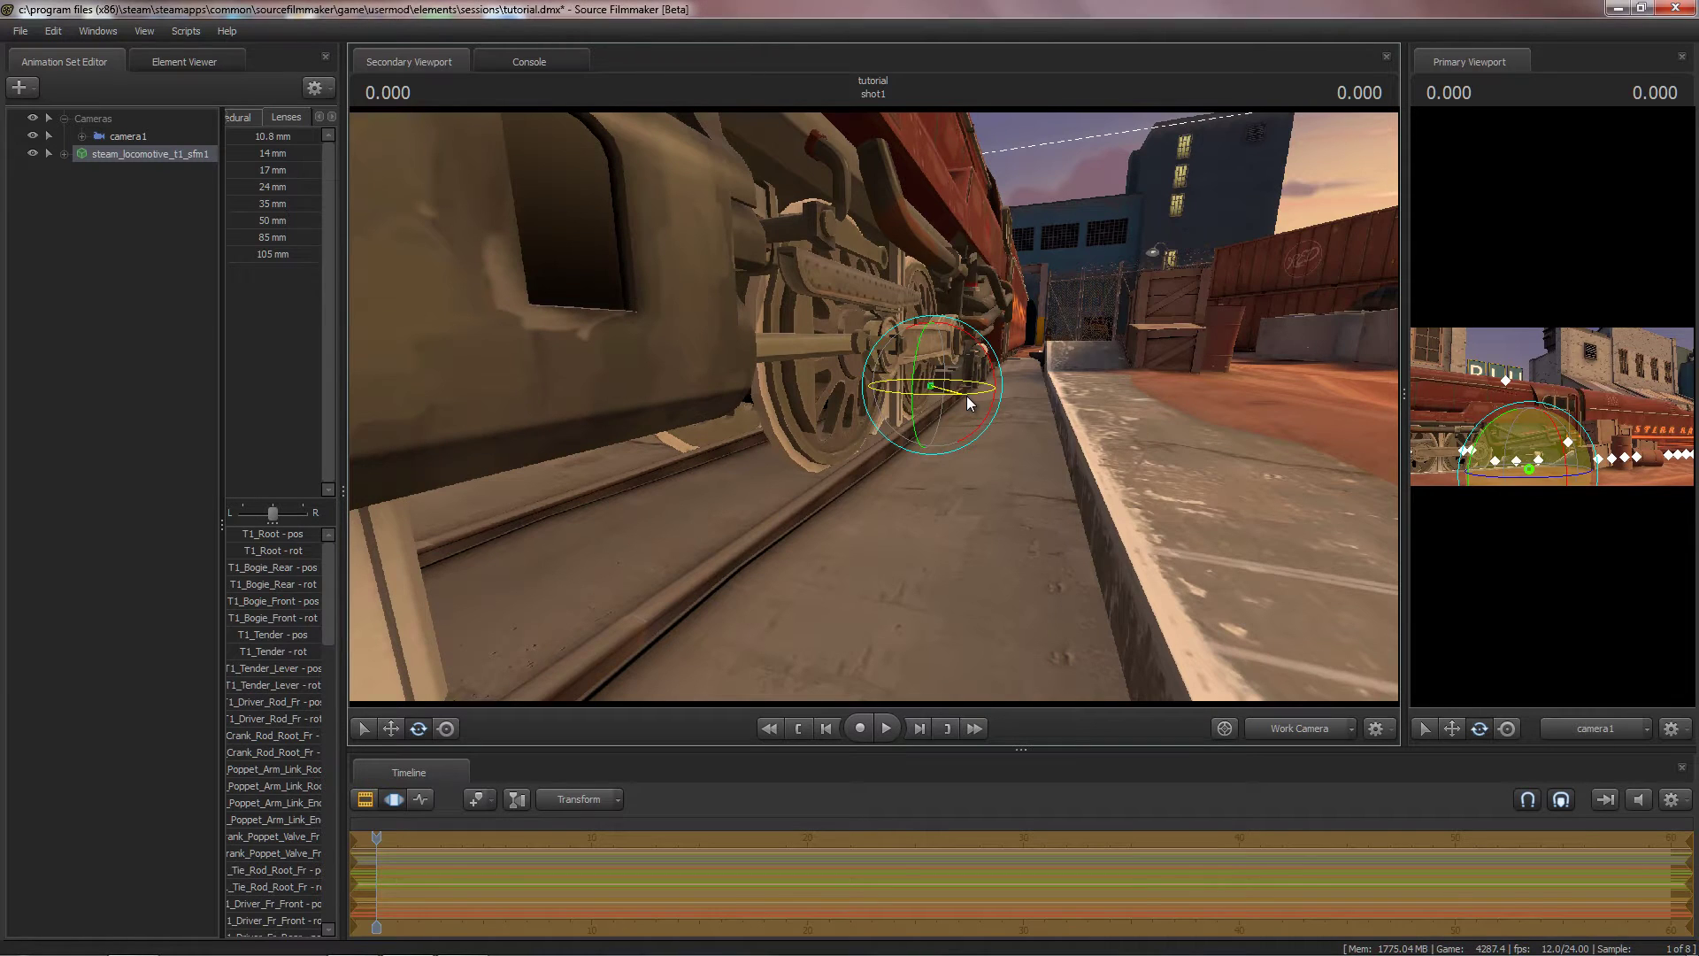
left_click_drag(966, 395, 821, 364)
left_click(806, 361)
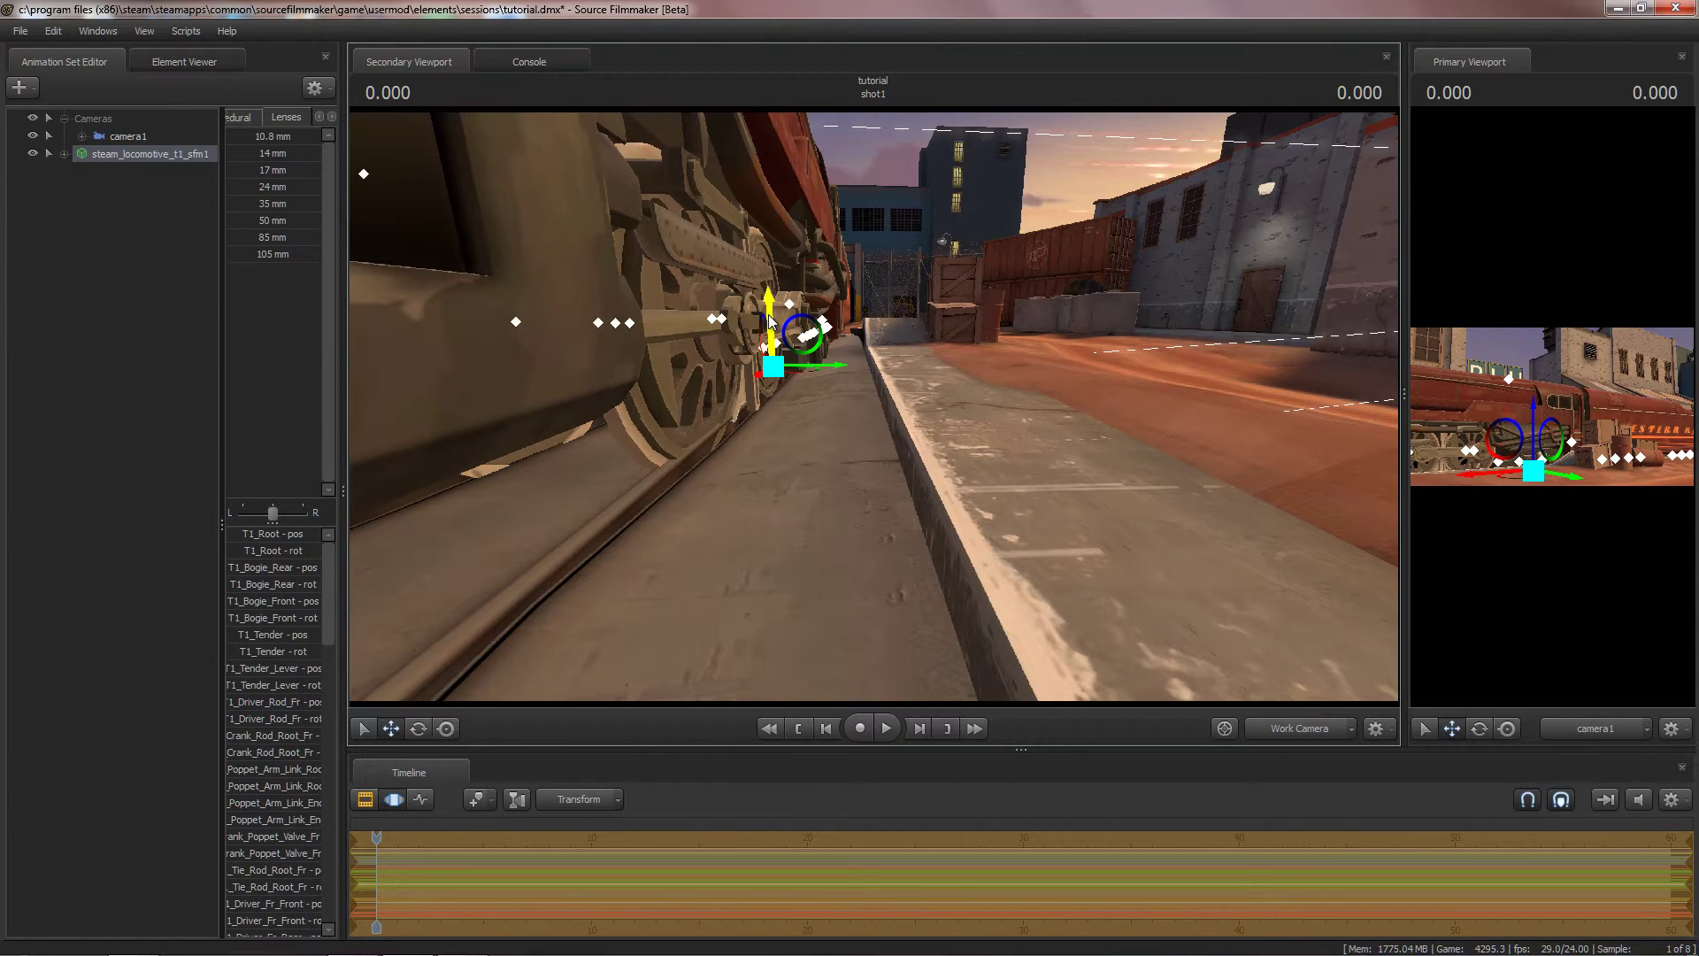
left_click_drag(768, 315, 769, 308)
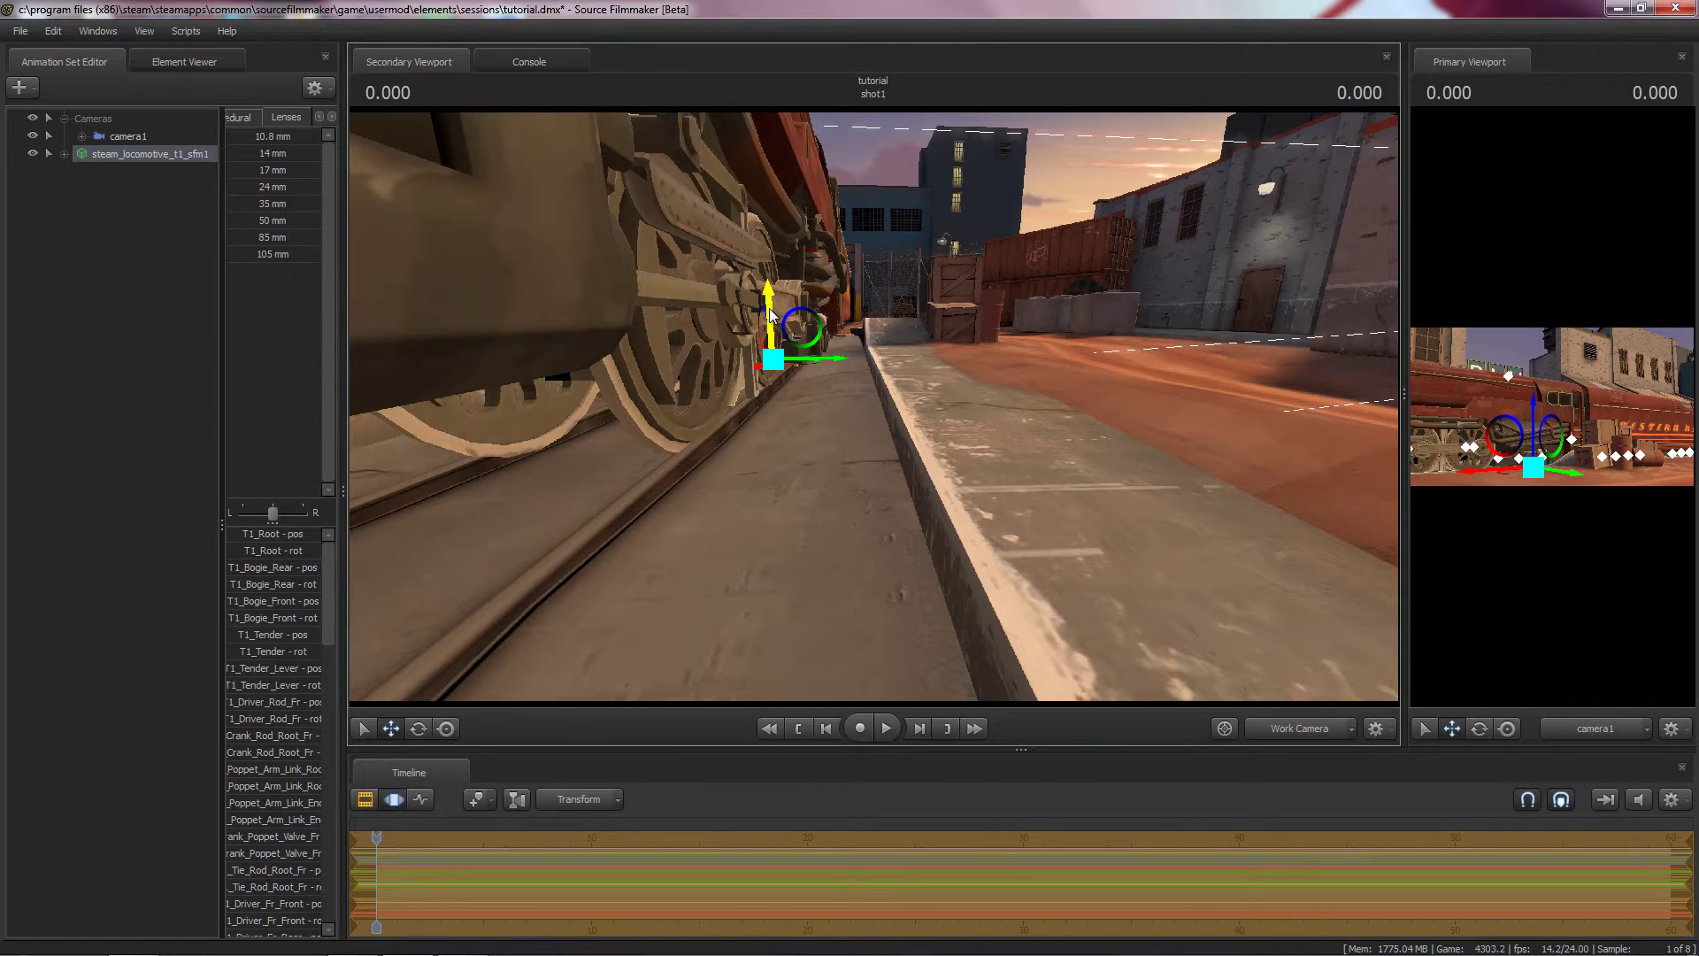
Step: Nudge the locomotive sideways so the wheels at its nose and tender ends line up with the rails
left_click_drag(815, 486, 1346, 434)
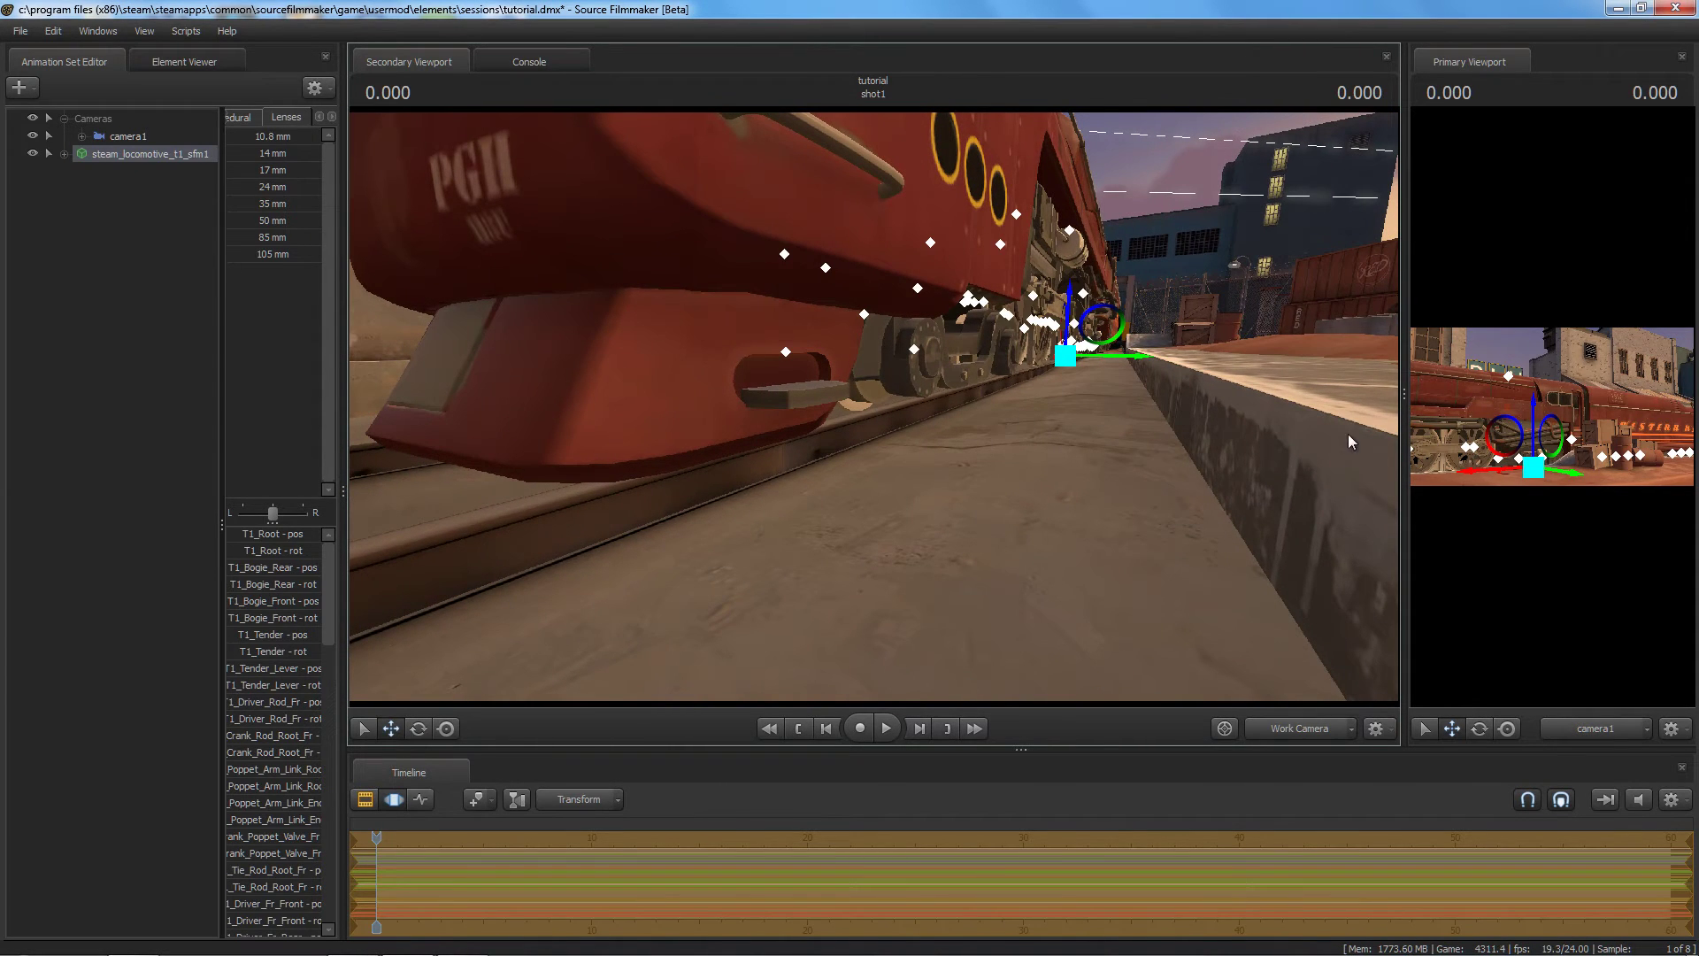
left_click_drag(1204, 467, 867, 401)
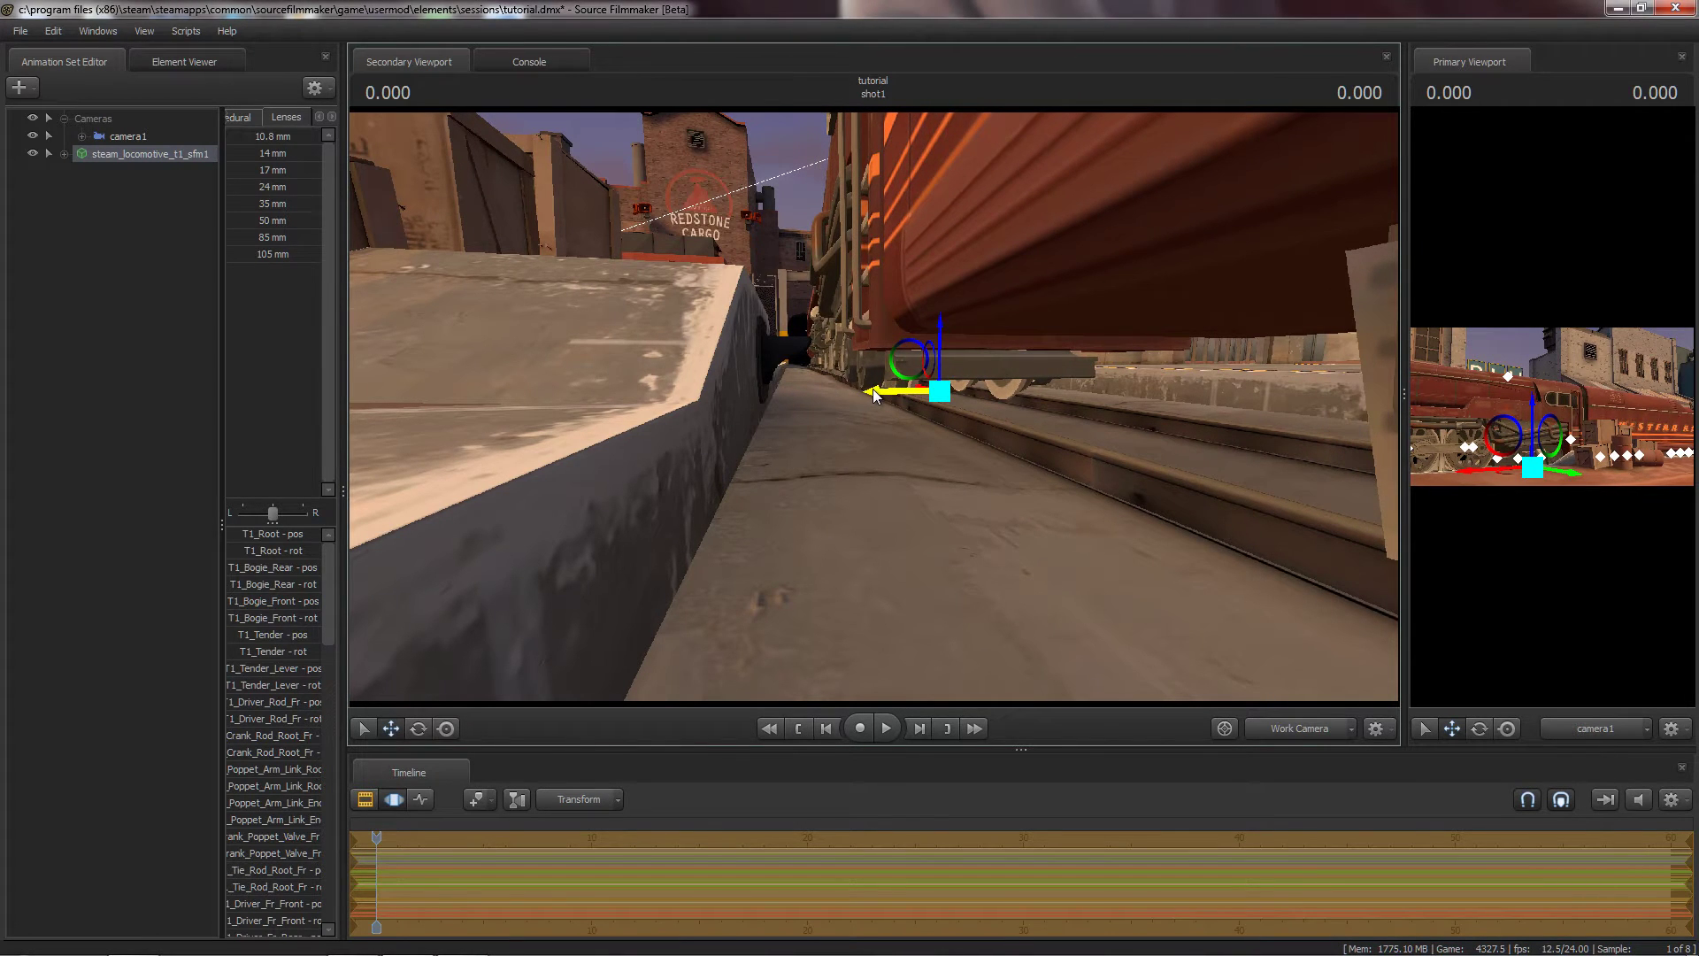
key("e")
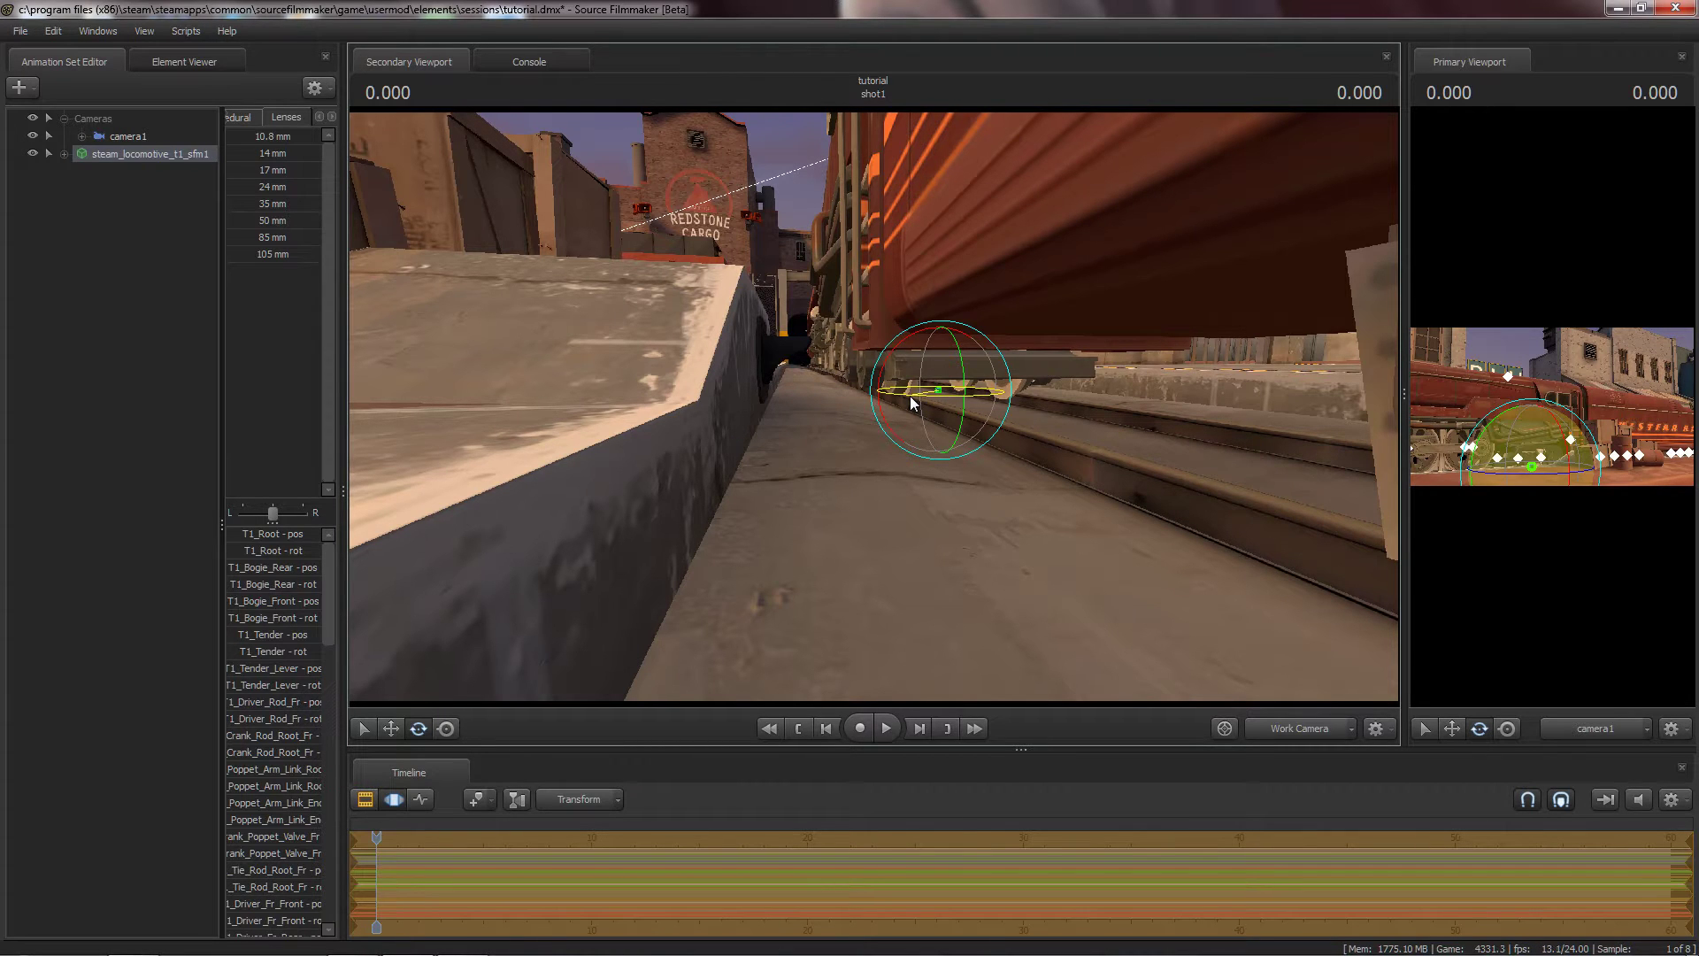
key("w")
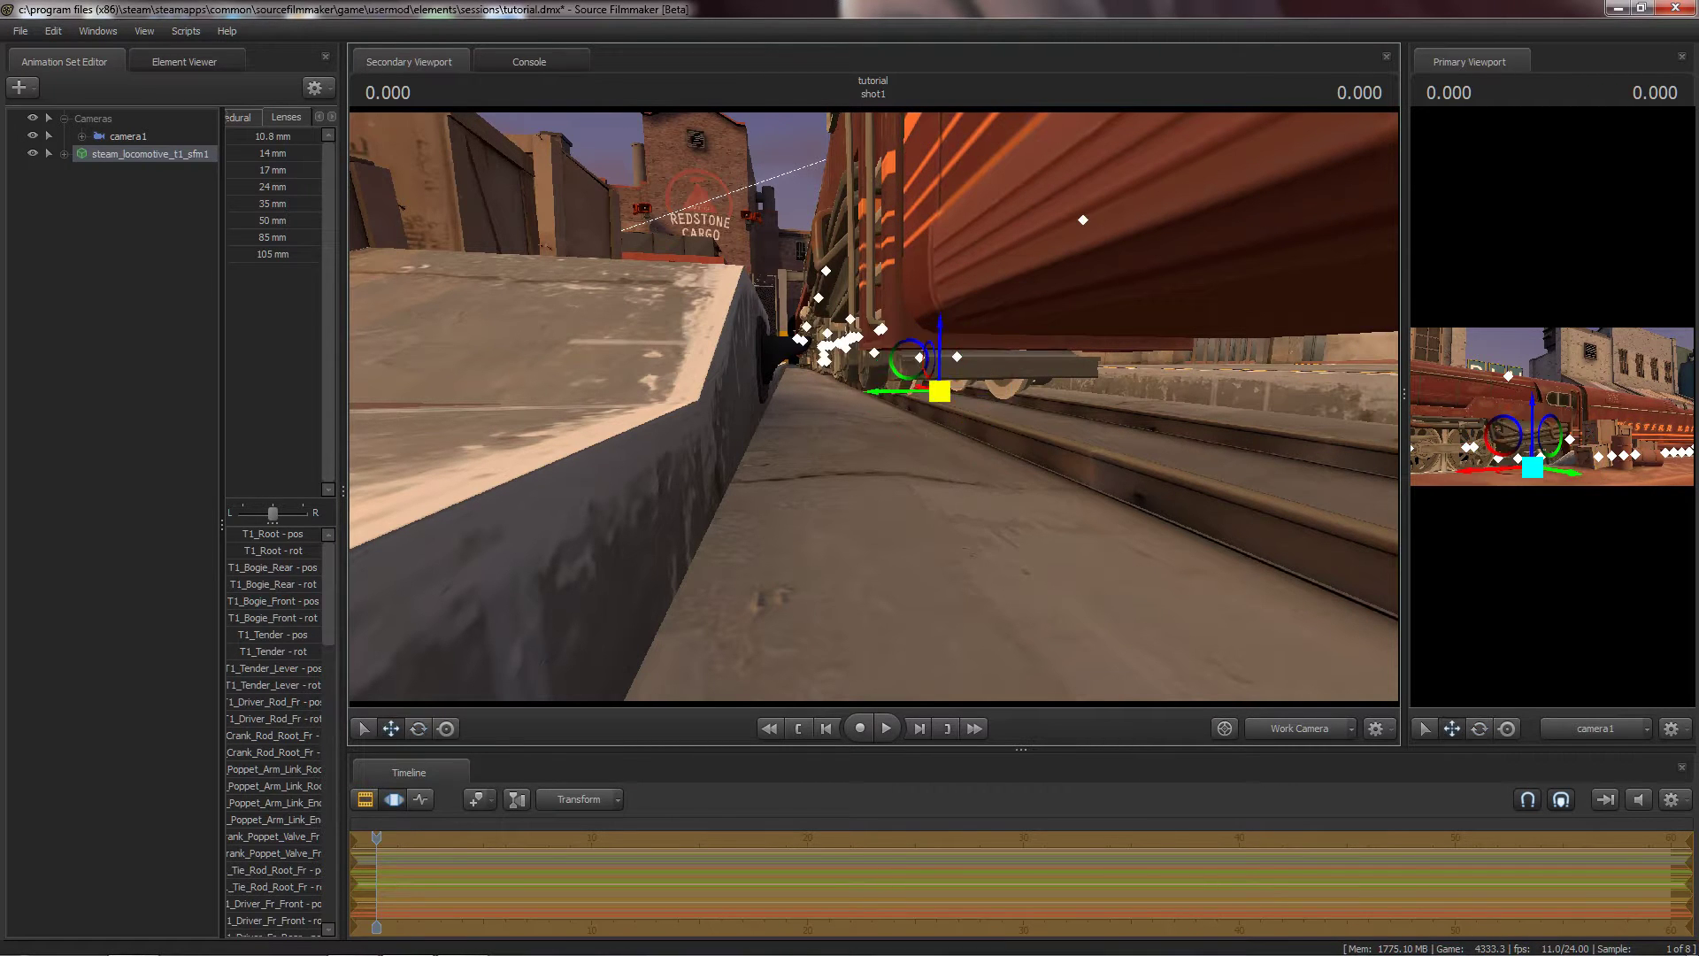
left_click_drag(912, 395, 708, 381)
Step: Make a final small rotation and height adjustment so the driving wheels sit on the rails along the whole train
key("w")
left_click_drag(873, 406, 1260, 390)
key("w")
key("s")
key("e")
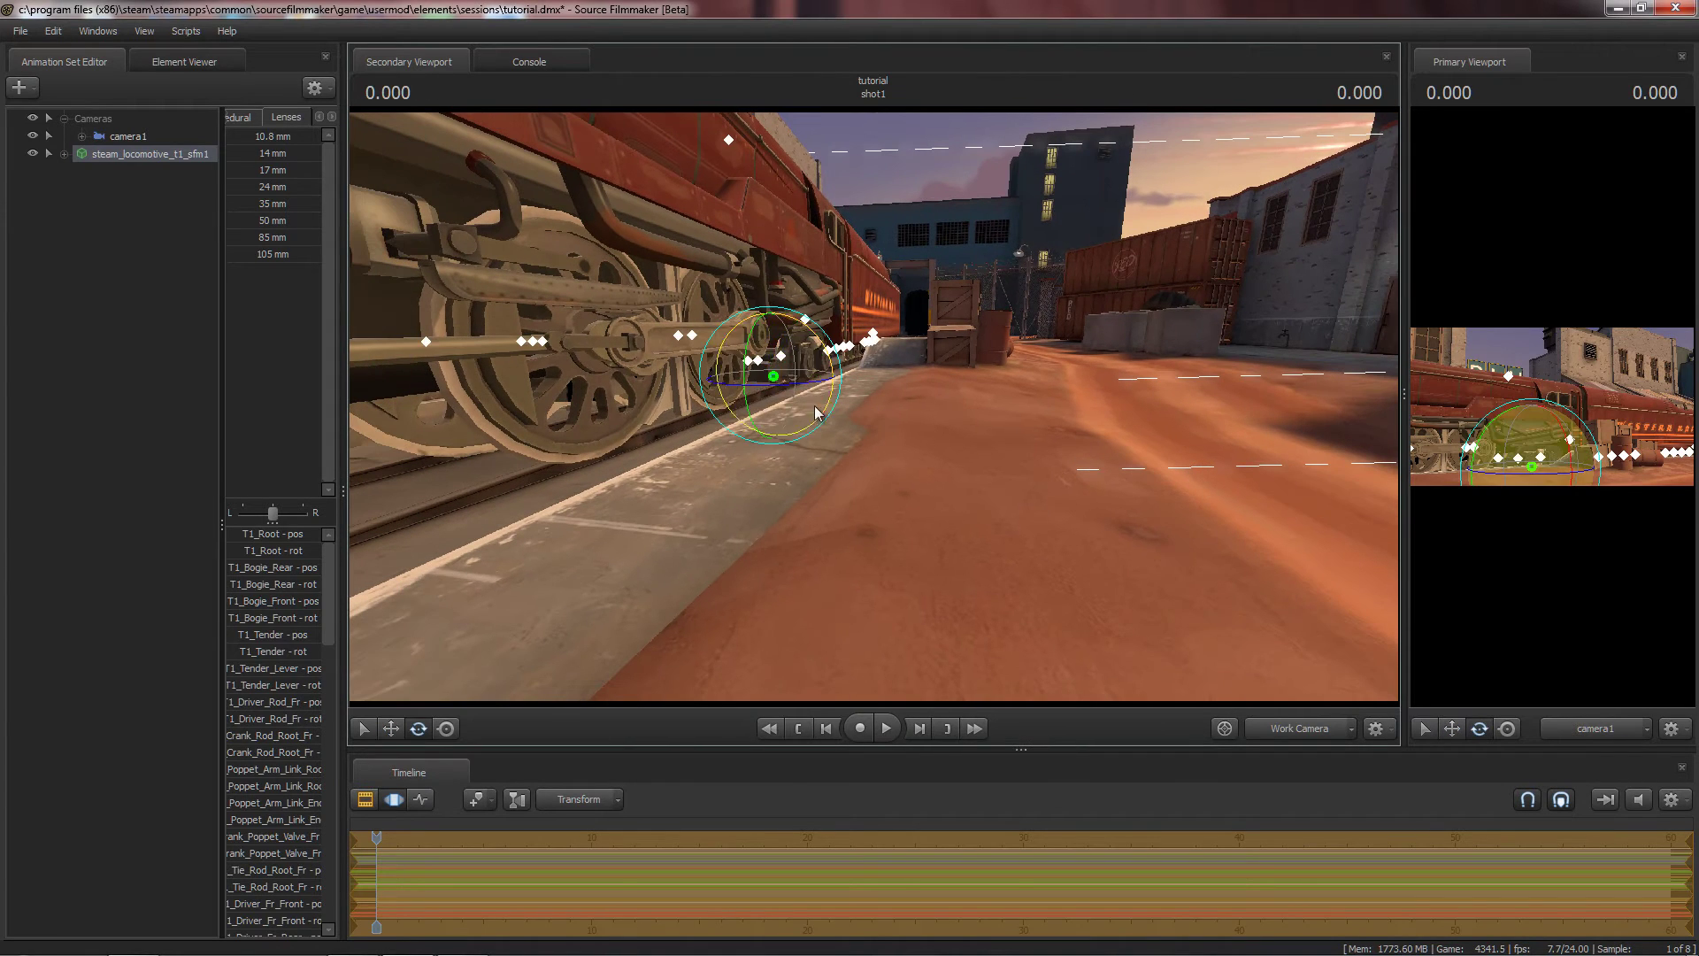
left_click_drag(783, 389, 850, 453)
key("w")
key("w")
key("w")
key("a")
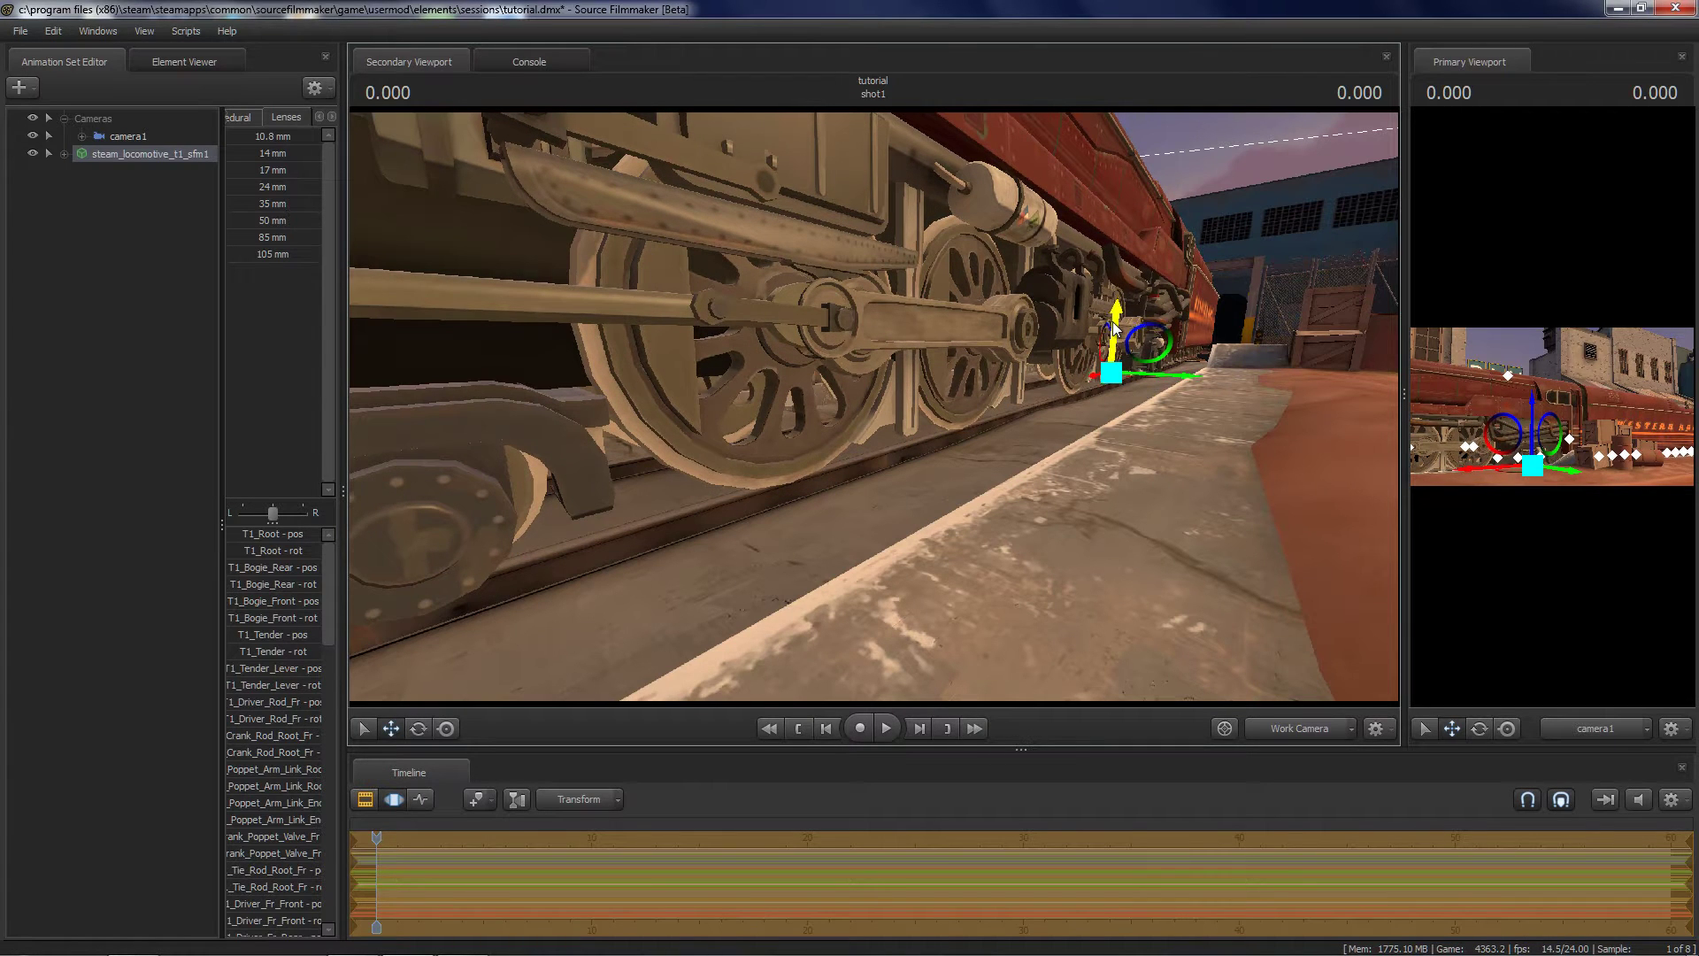
Step: Slide the locomotive back along the rails until its nose is just behind the crates in camera1's view, and enlarge the Primary Viewport
left_click_drag(985, 459, 850, 497)
key("a")
key("s")
key("w")
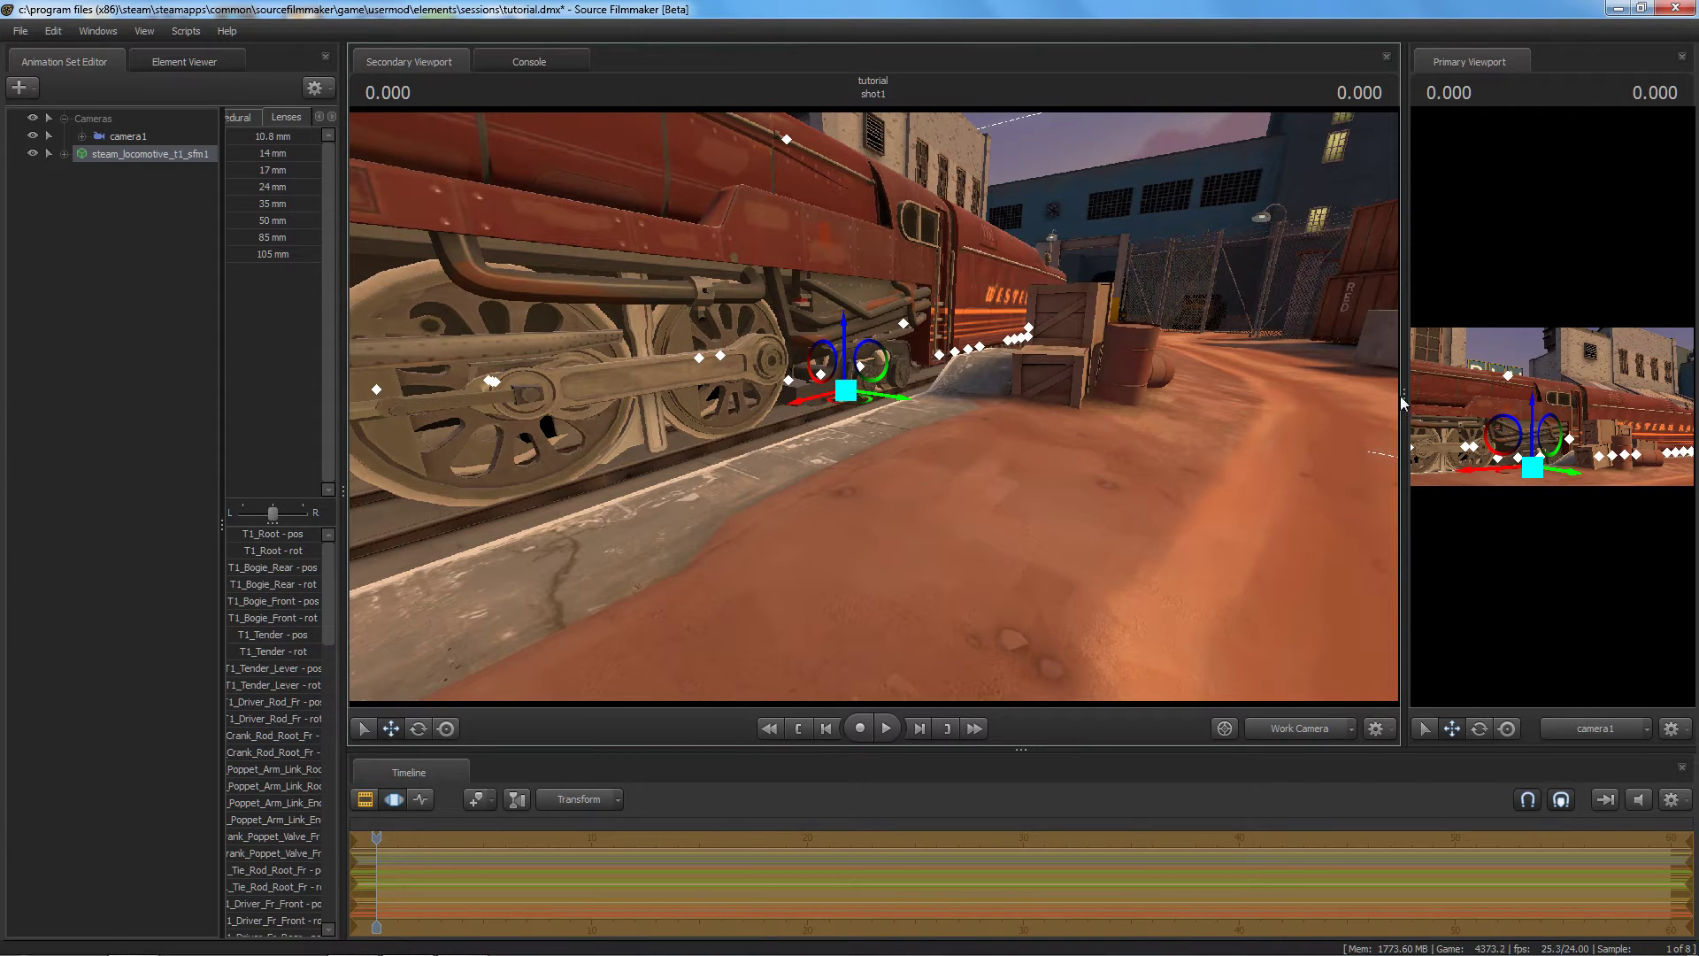
left_click_drag(1285, 416, 1184, 389)
key("d")
key("s")
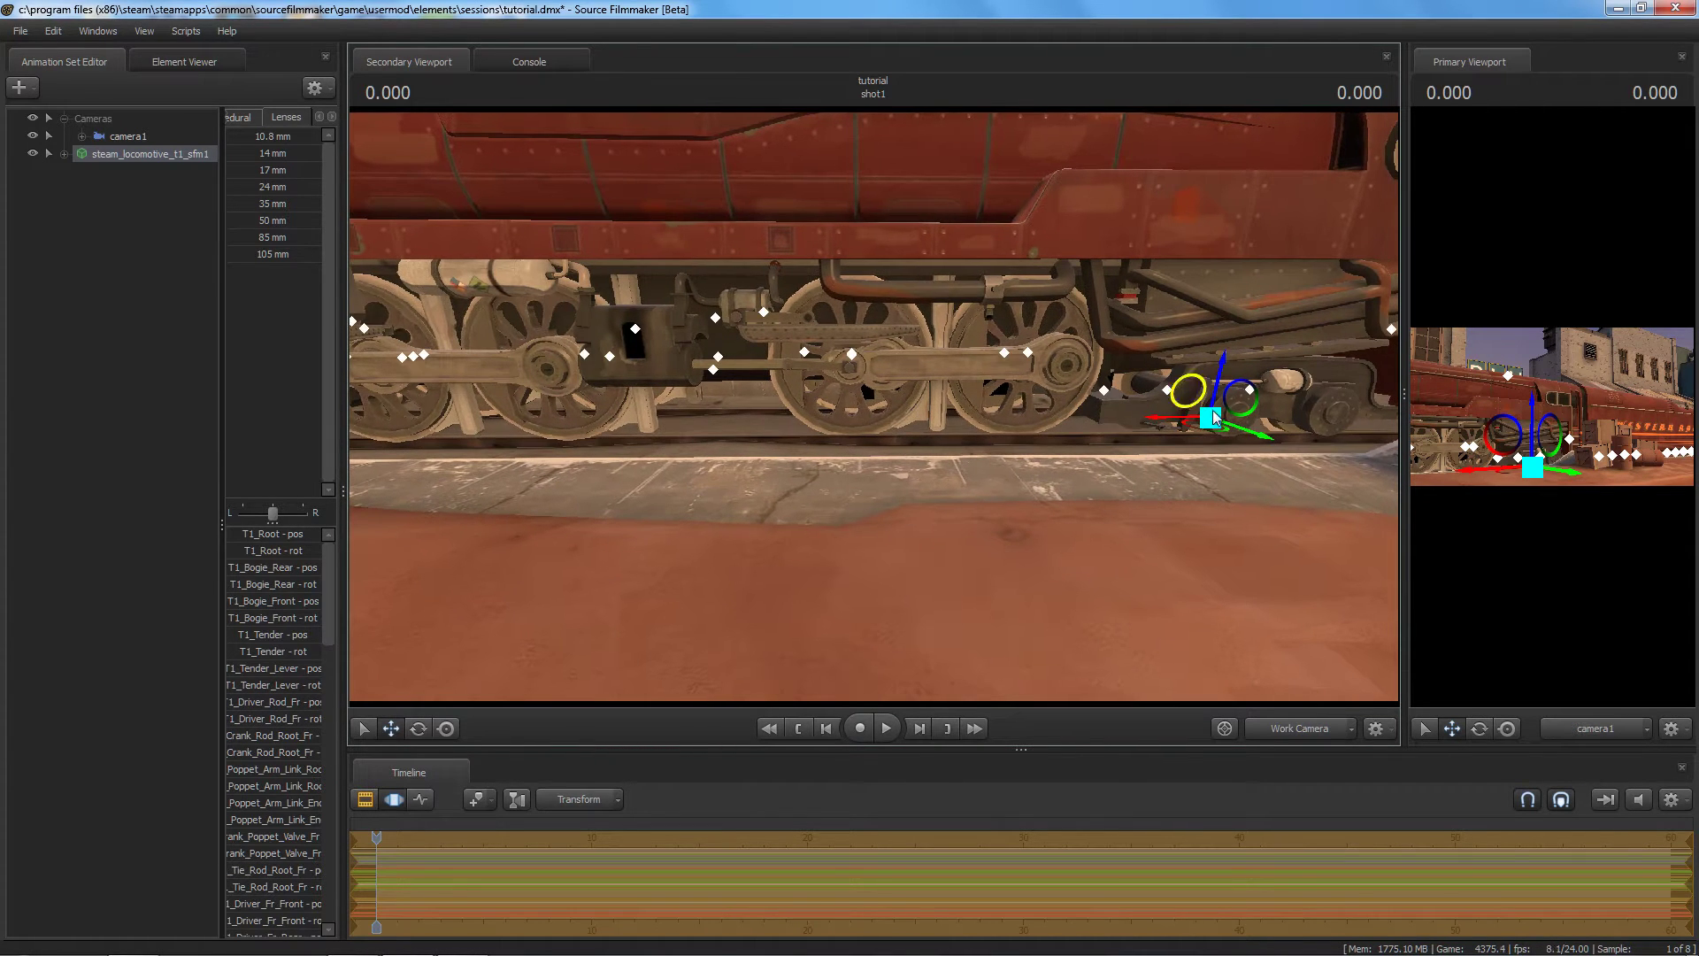
left_click_drag(1405, 393, 988, 393)
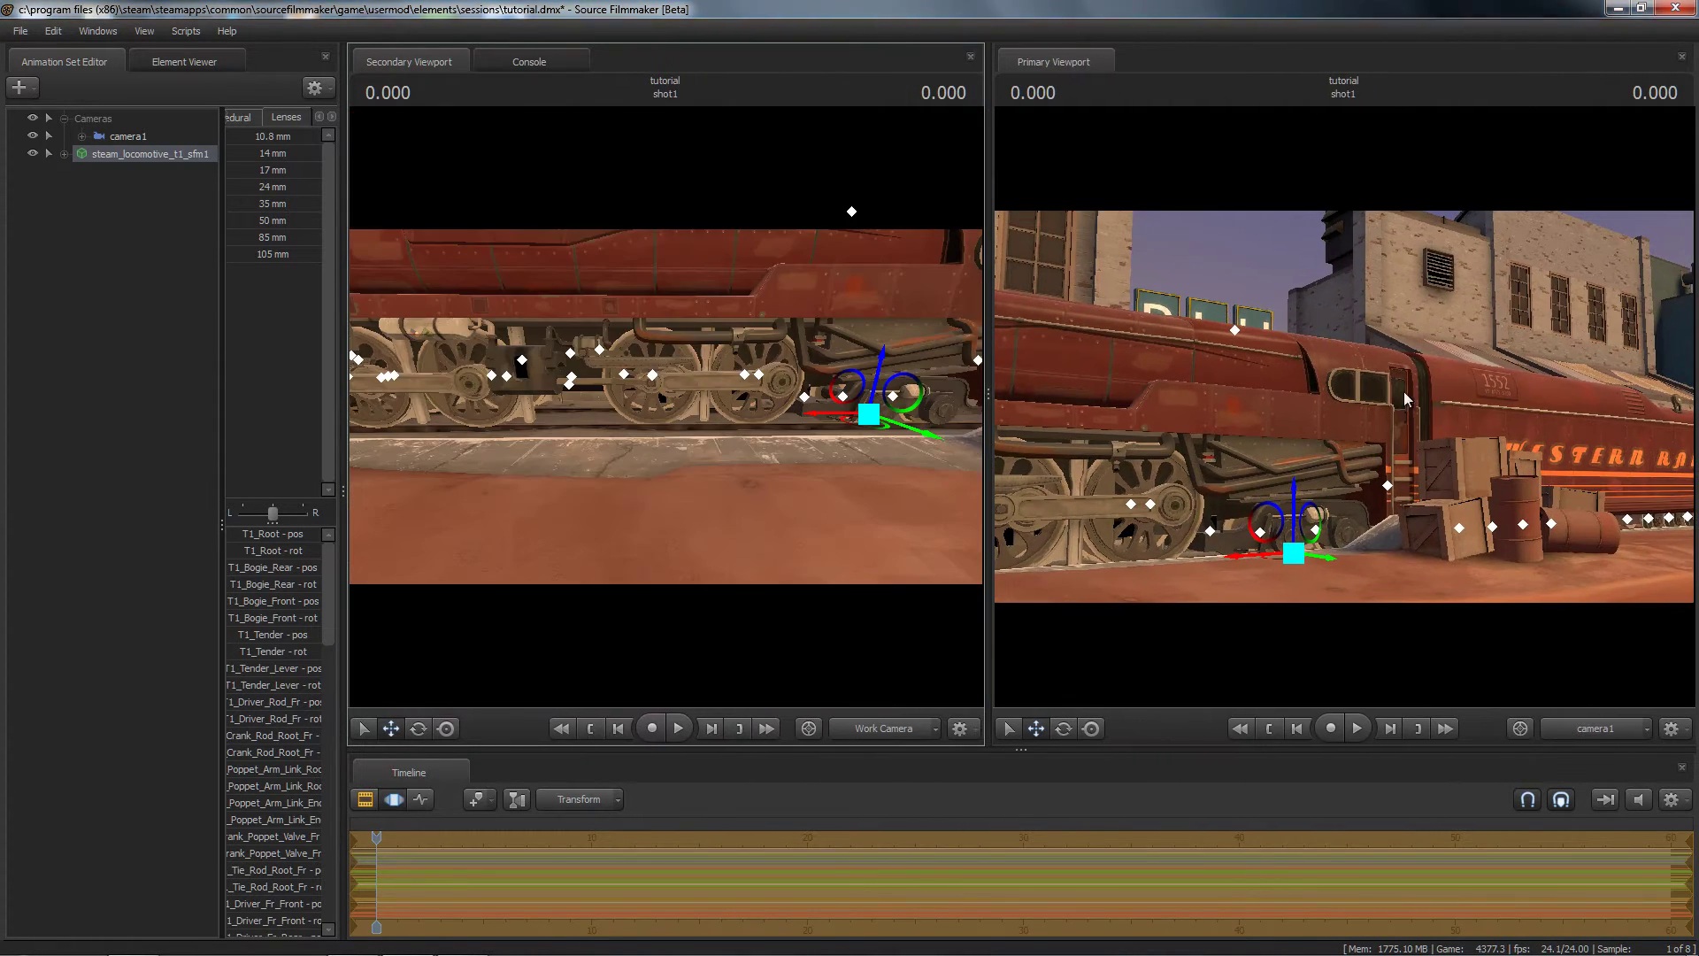
key("a")
left_click_drag(665, 407, 752, 423)
left_click_drag(622, 454, 772, 407)
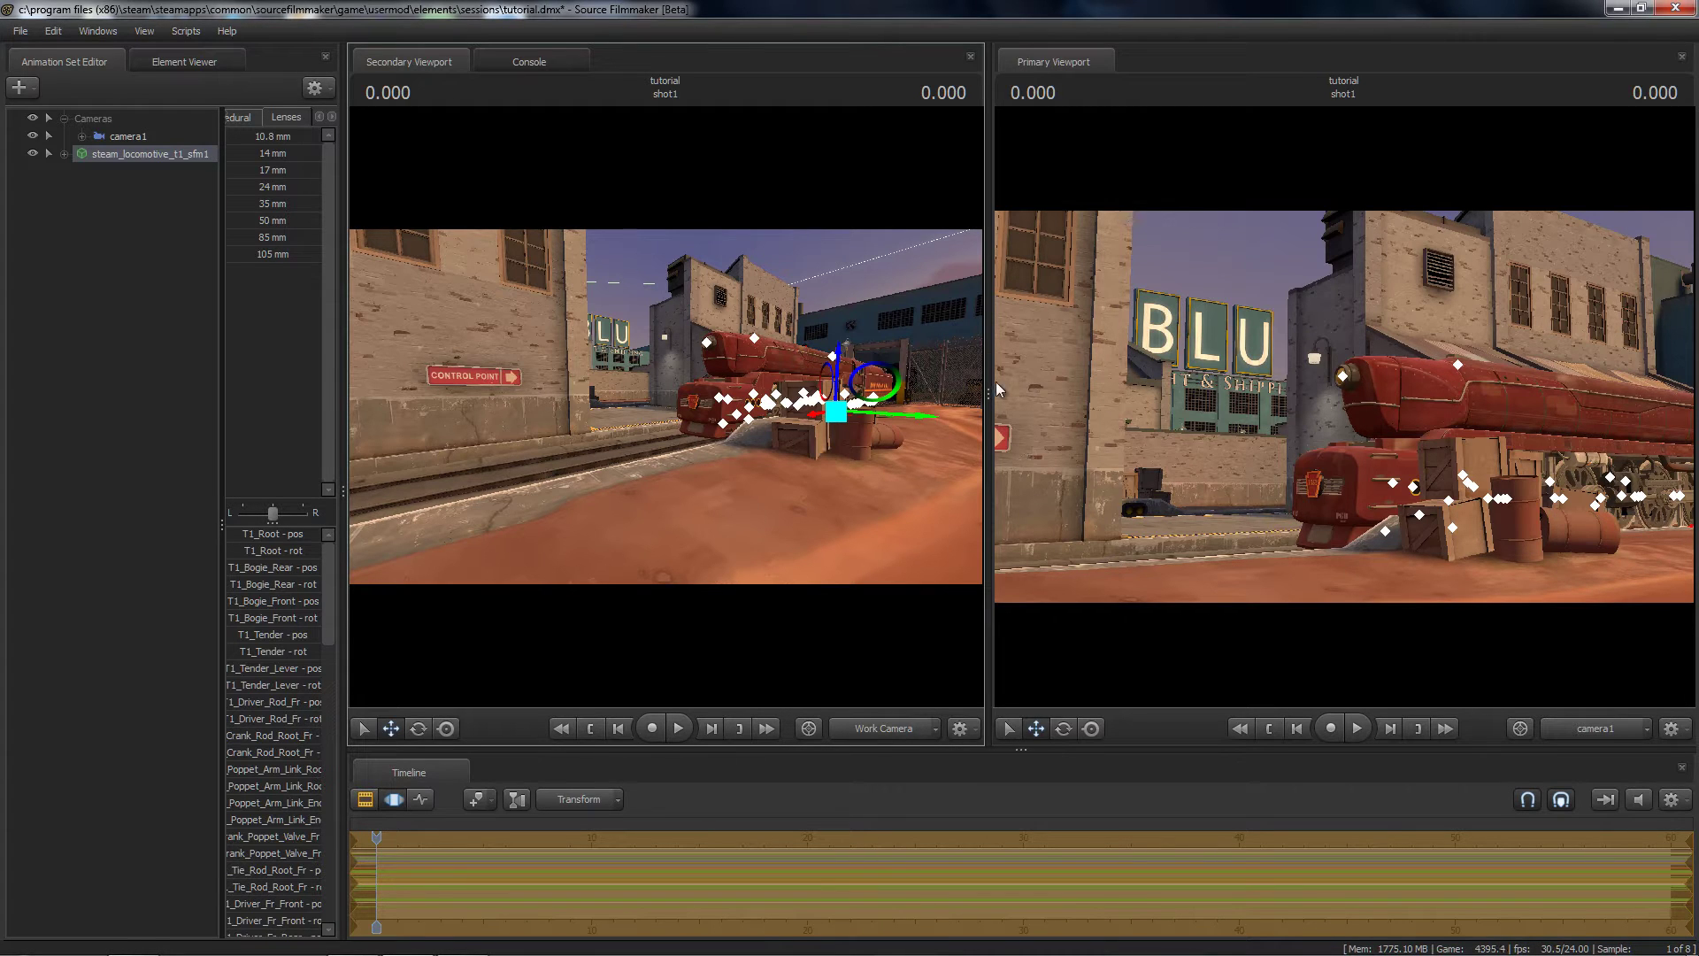
left_click_drag(995, 390, 439, 389)
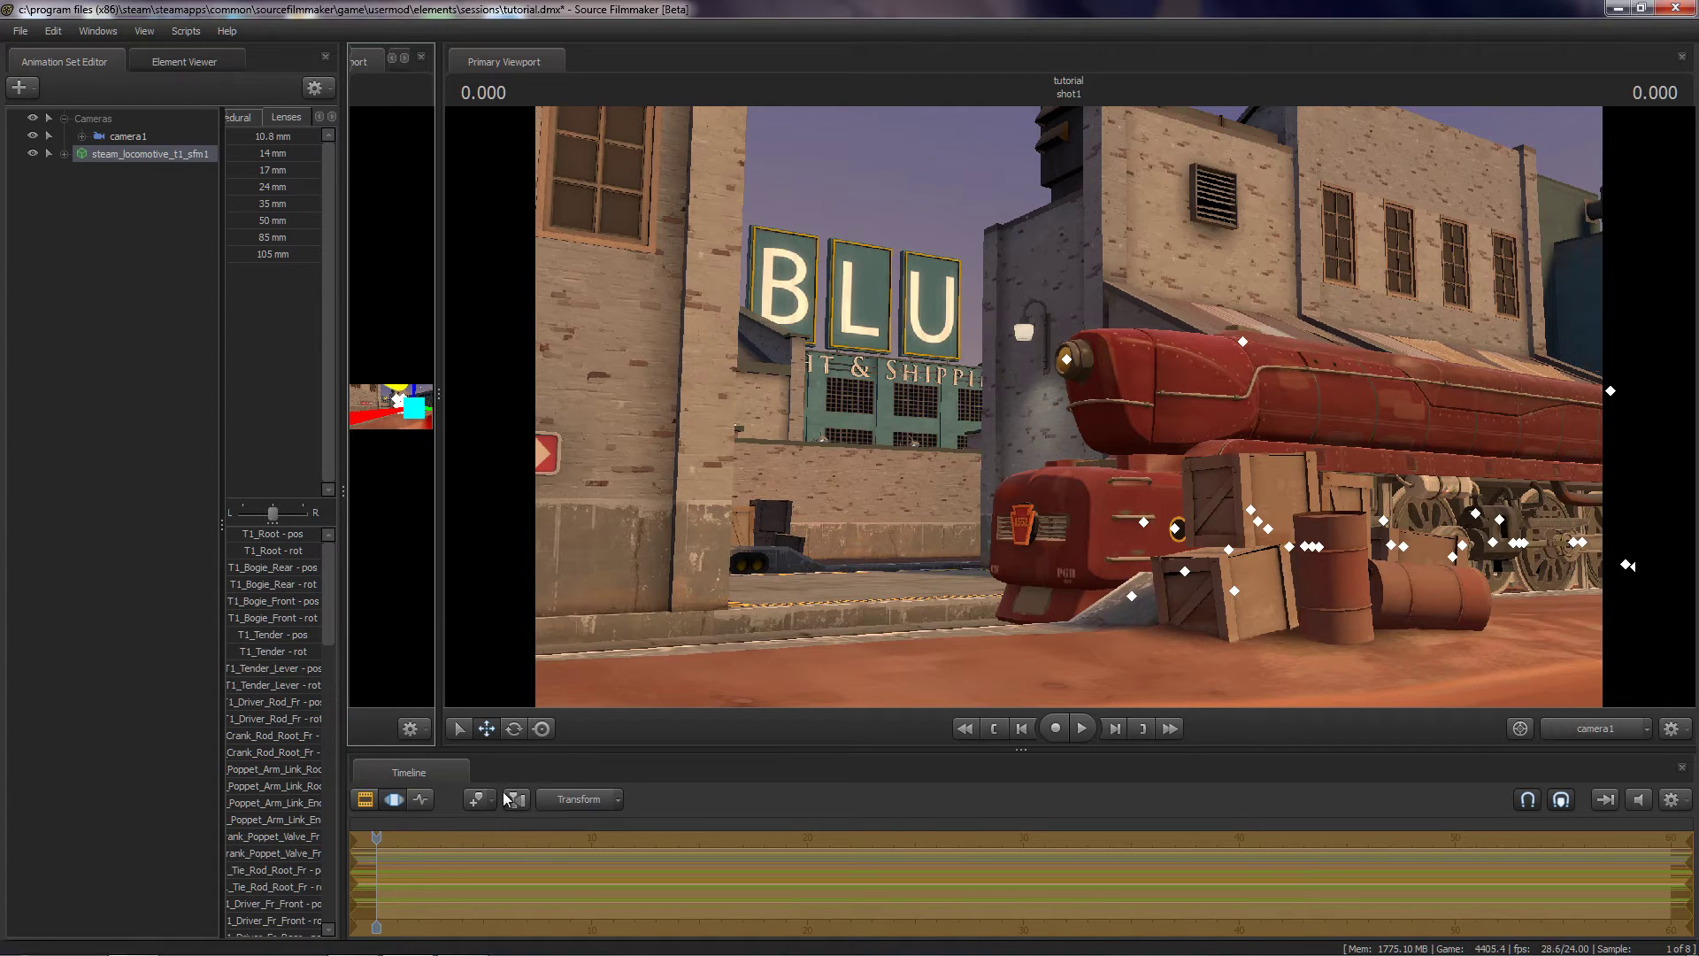
Step: Switch the timeline to the Graph Editor, widen the Secondary Viewport and select the locomotive's rootTransform control under Body
left_click(423, 799)
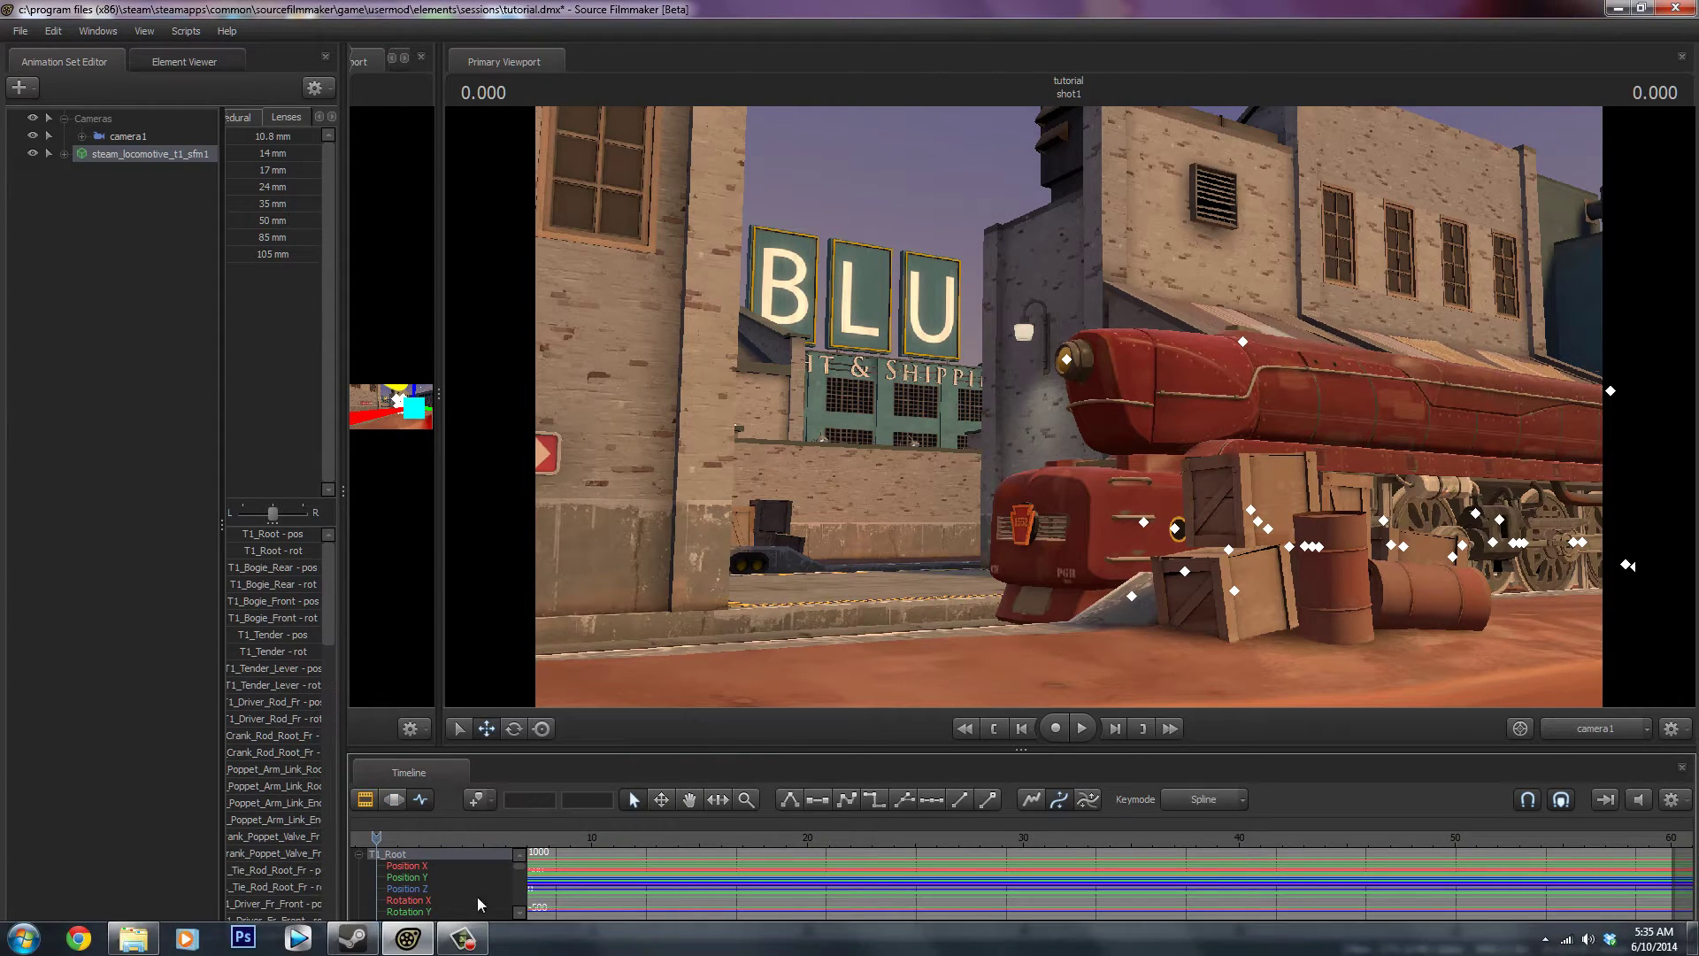
left_click_drag(381, 929, 589, 939)
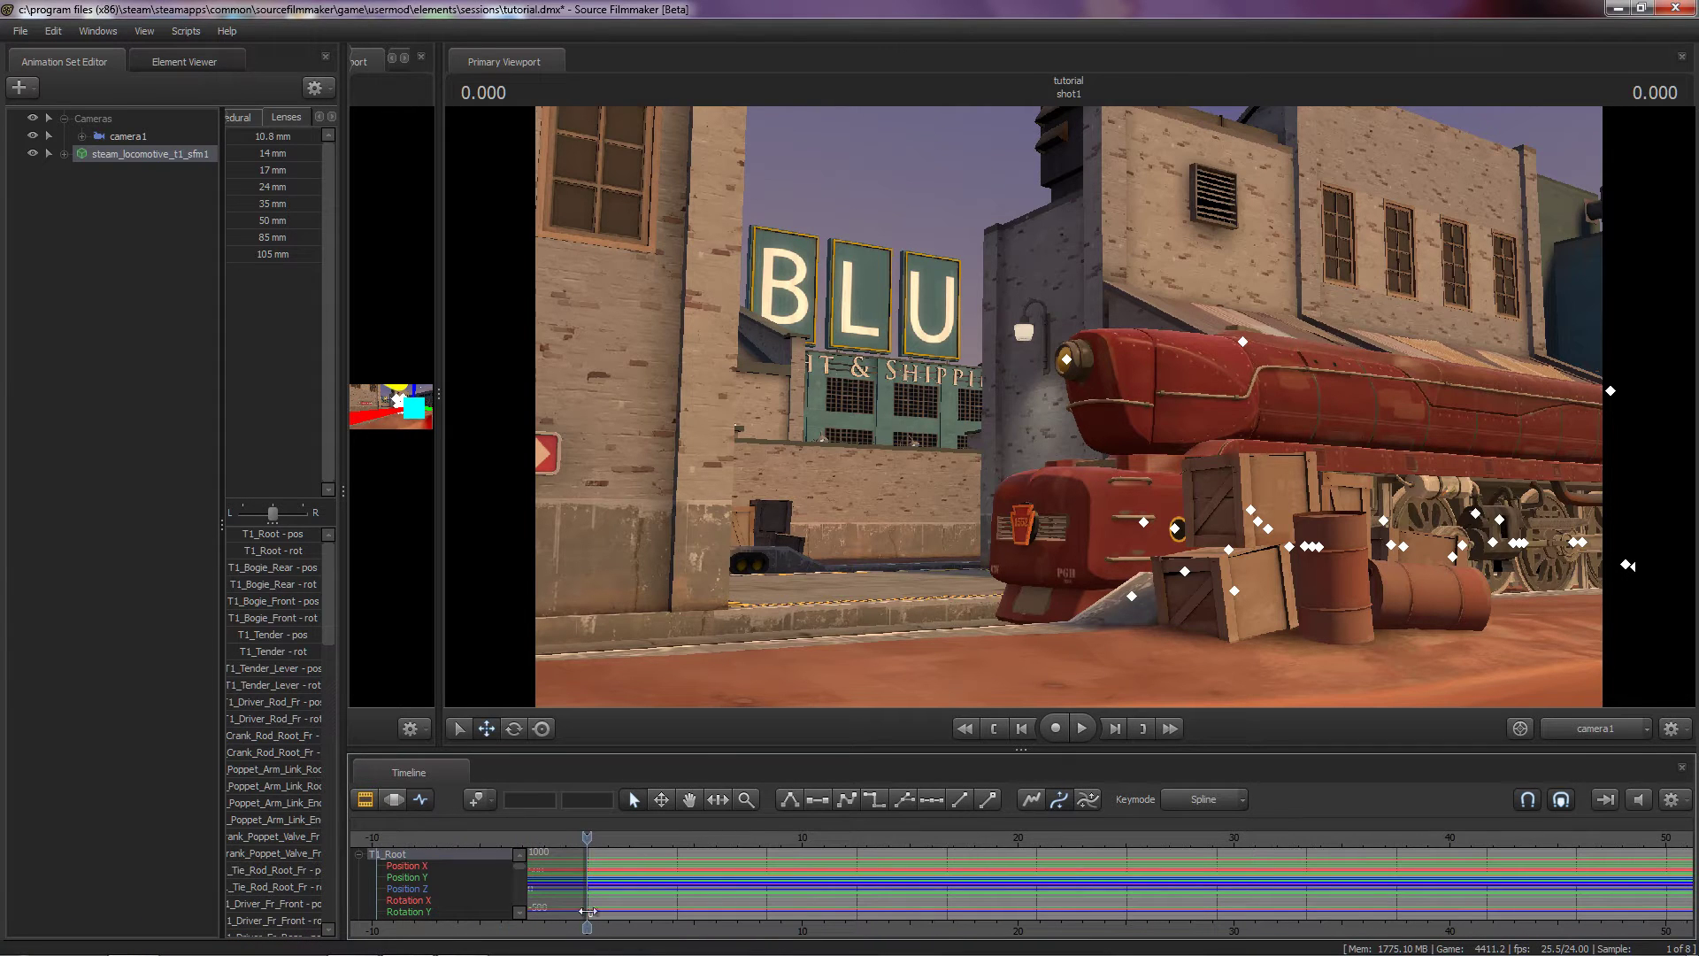
left_click_drag(437, 394, 804, 436)
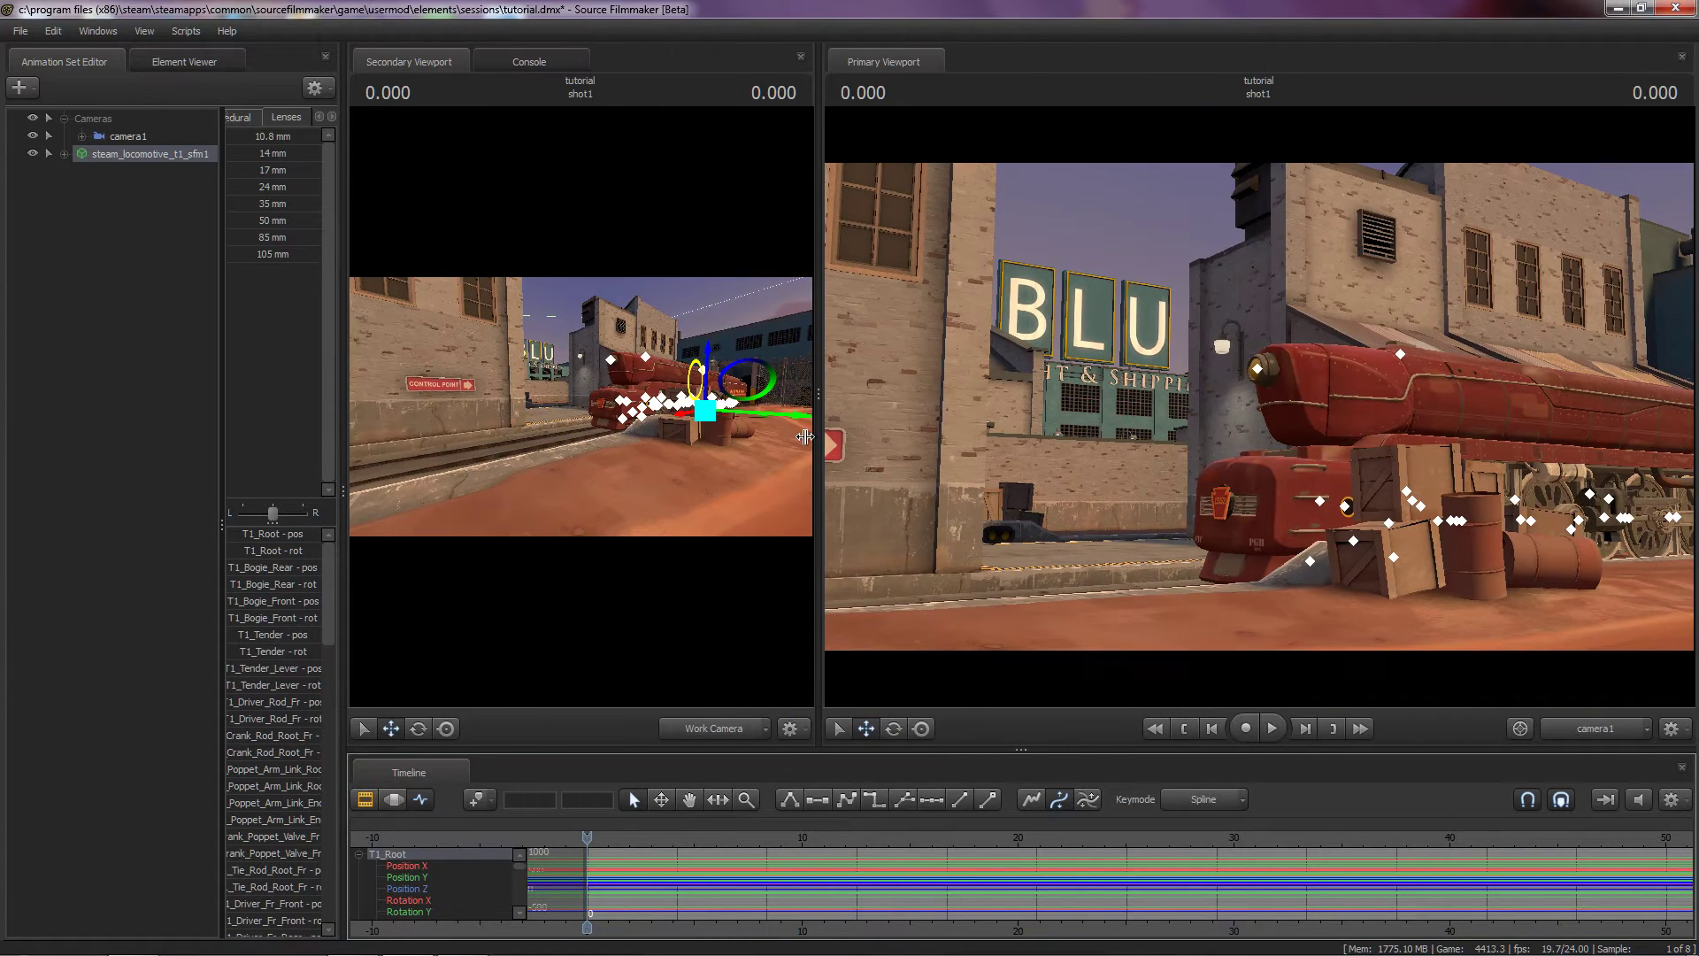
left_click_drag(561, 505, 619, 499)
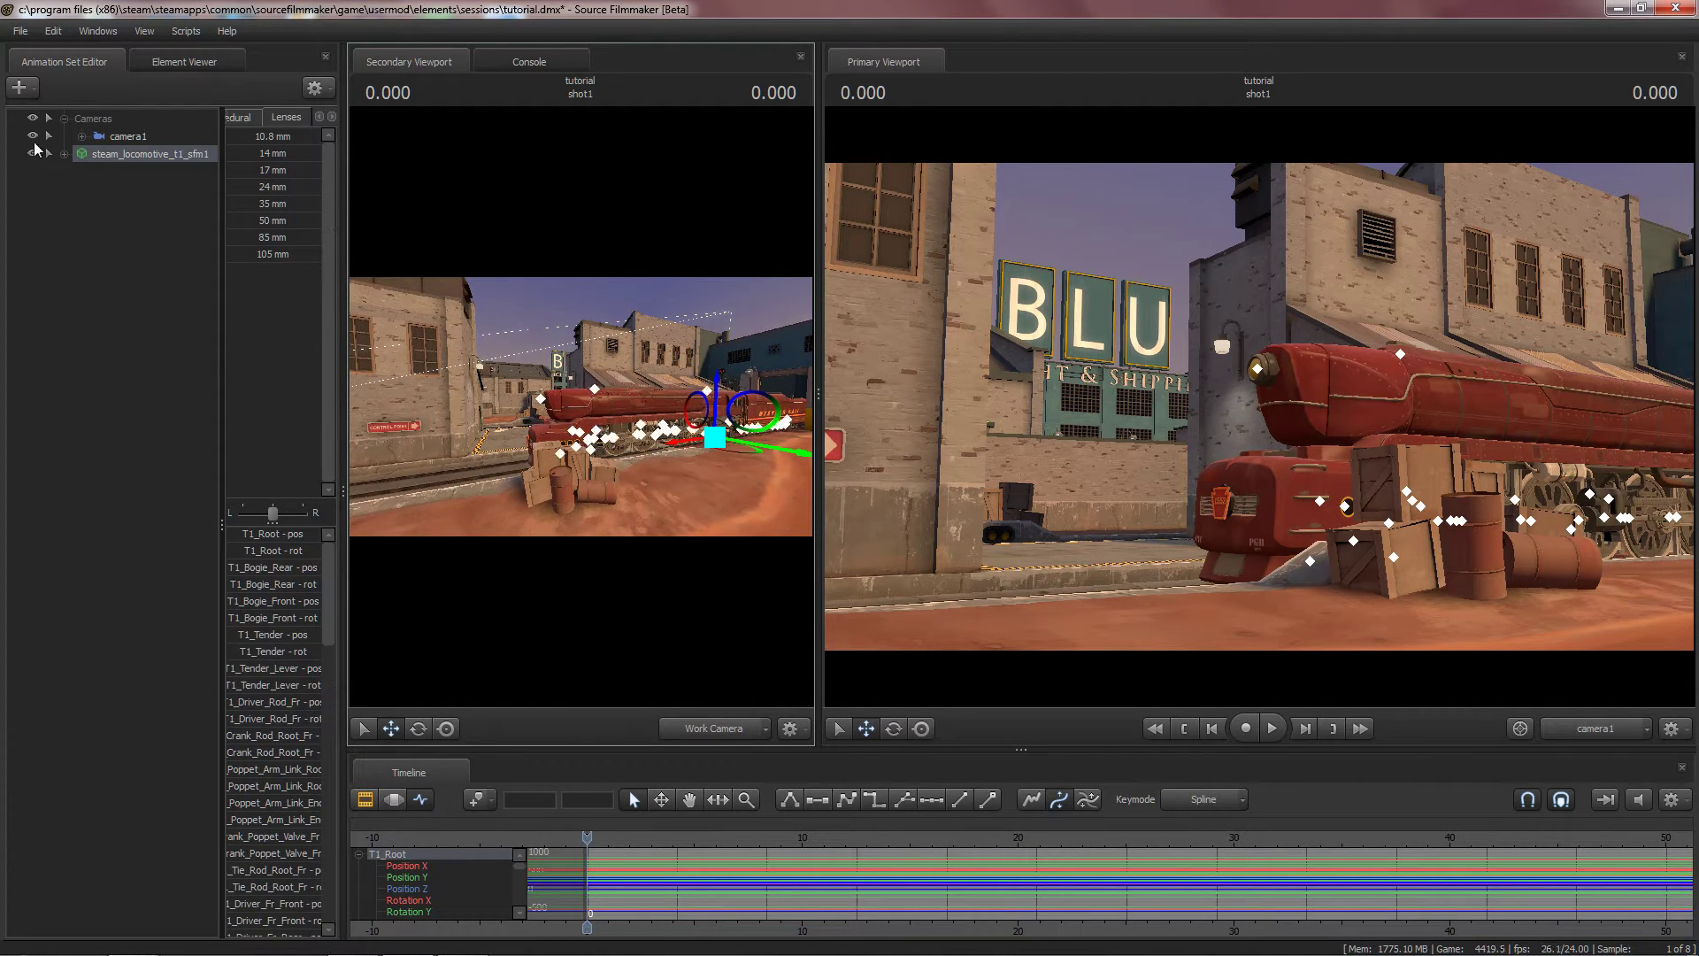
left_click(64, 155)
left_click(81, 171)
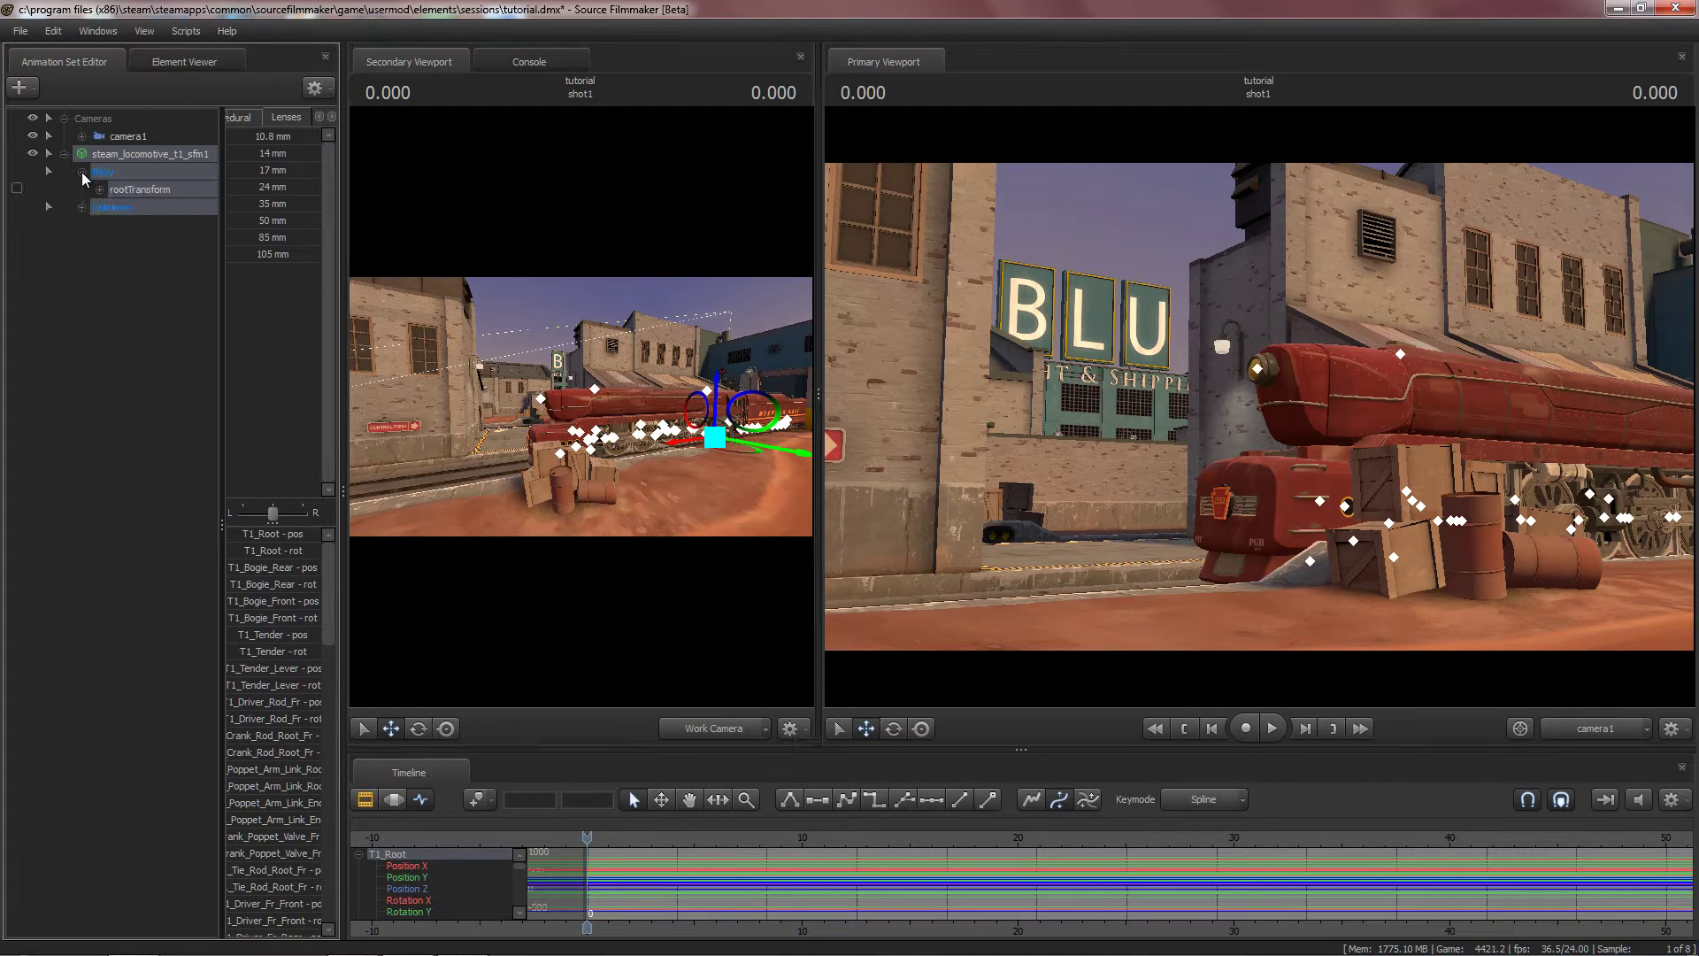
left_click(137, 191)
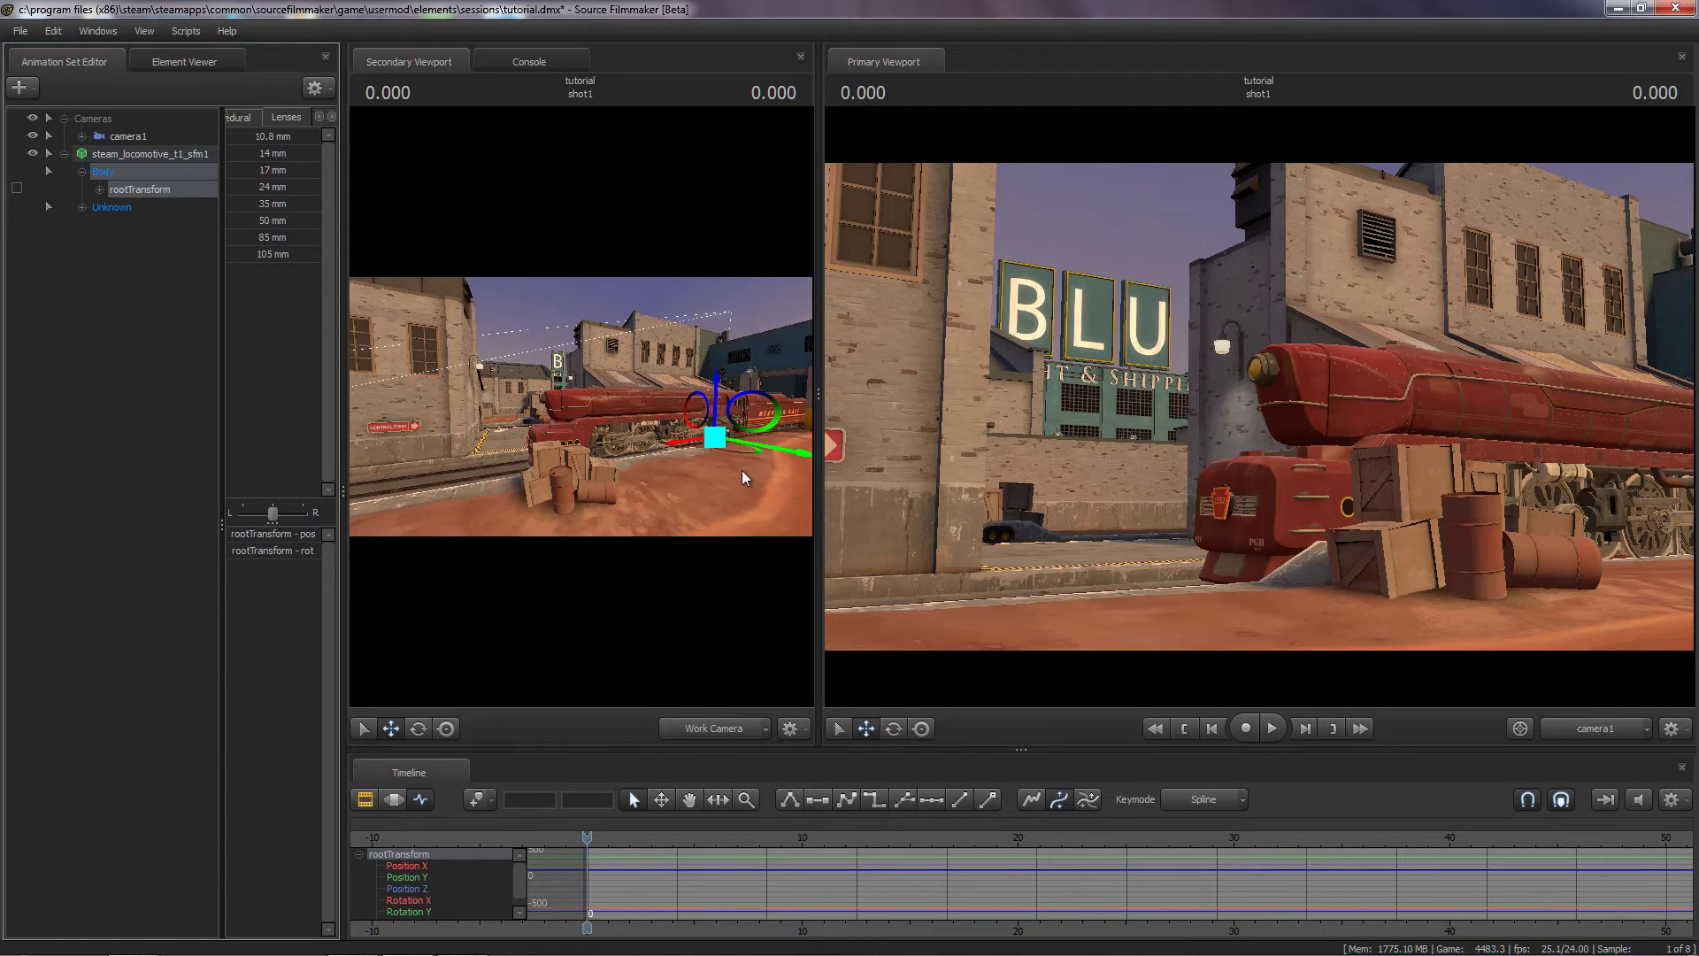
Step: At time 0, move the rootTransform back along the track until the whole train is out of camera1's view
left_click_drag(734, 481, 825, 427)
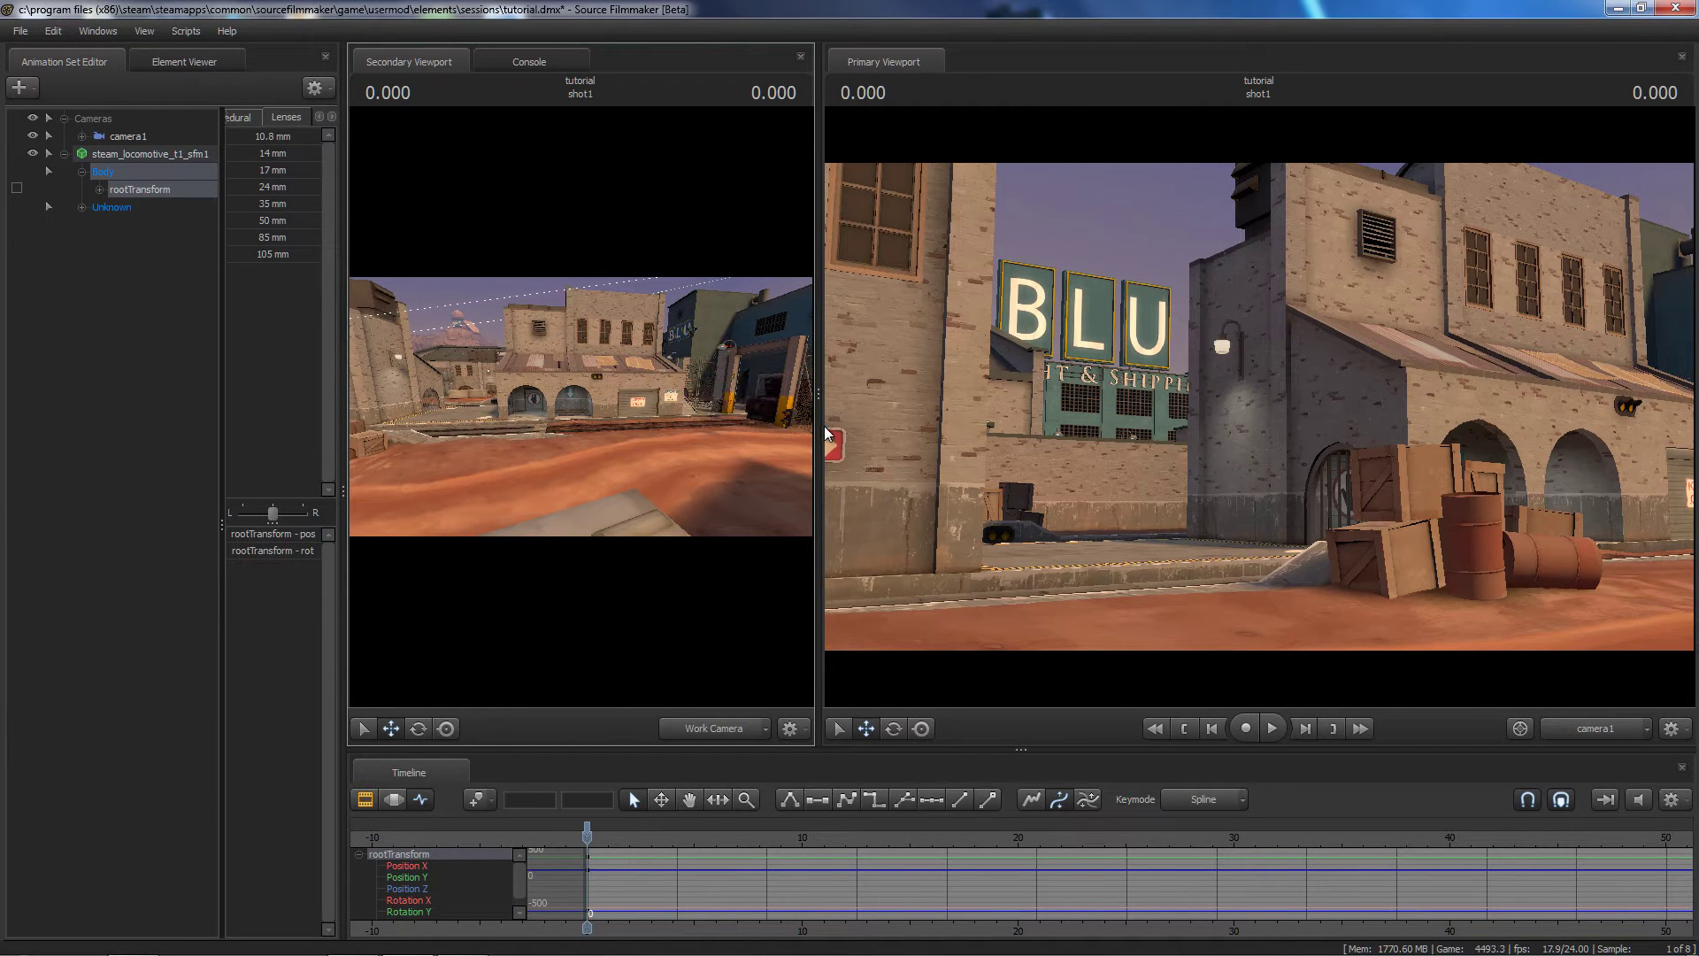
mouse_move(563, 339)
left_mouse_down()
mouse_move(619, 341)
mouse_move(563, 338)
left_mouse_up()
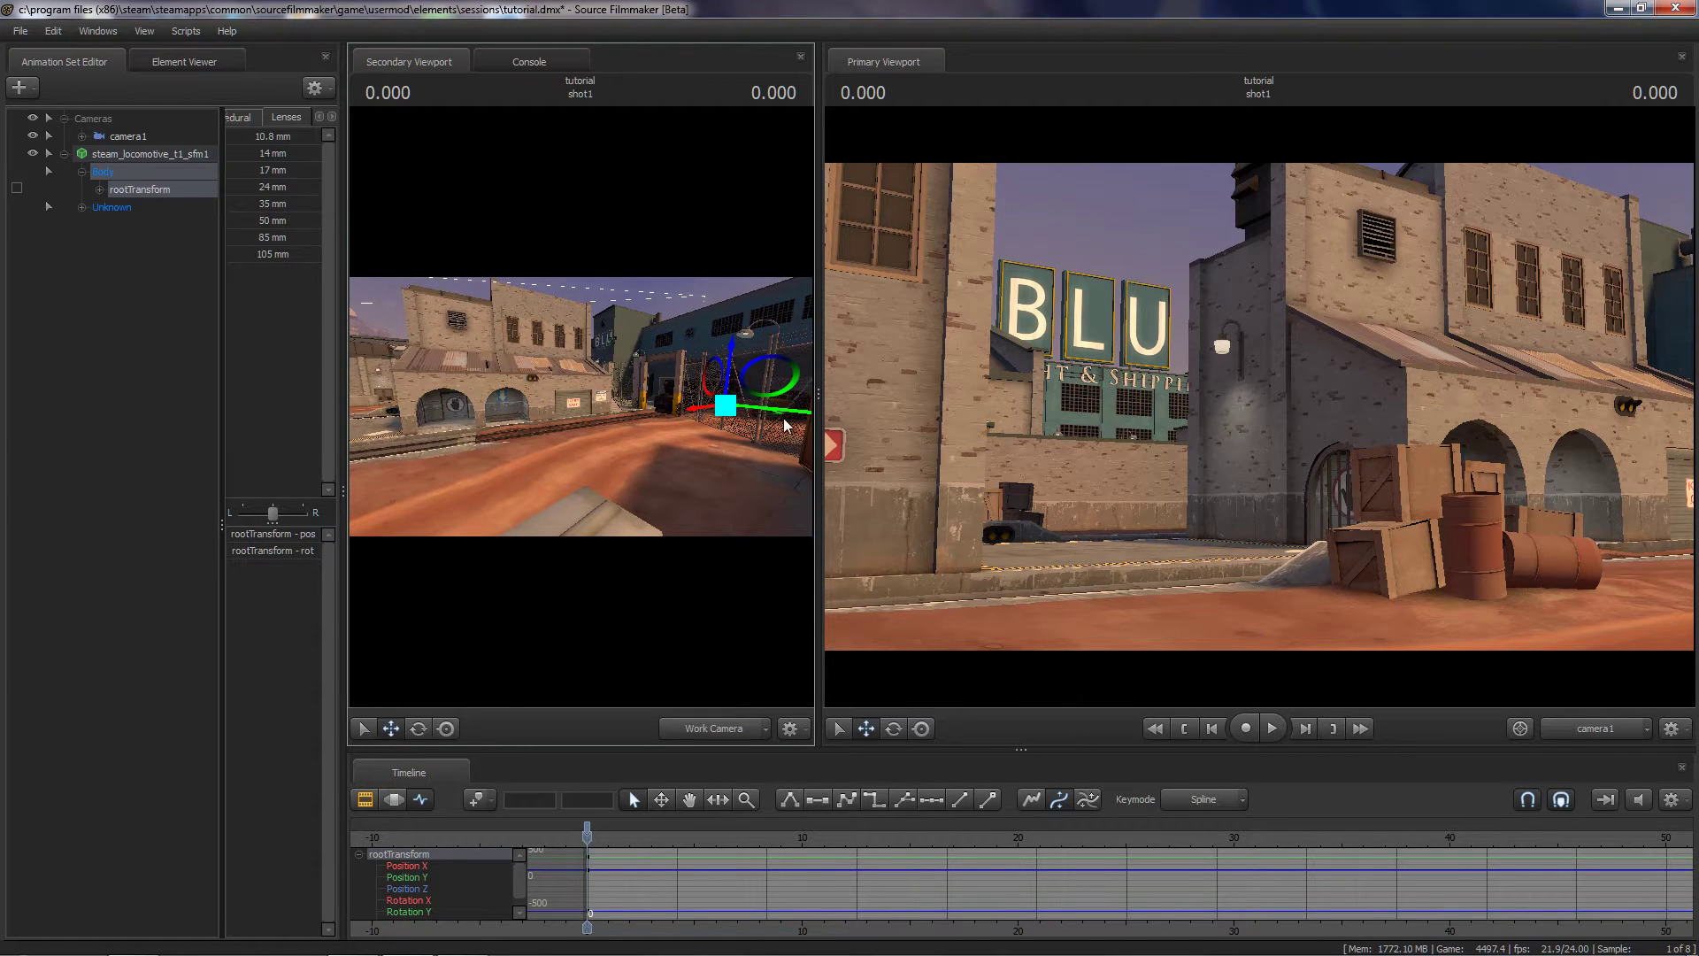
mouse_move(675, 504)
left_mouse_down()
mouse_move(611, 506)
mouse_move(671, 486)
left_mouse_up()
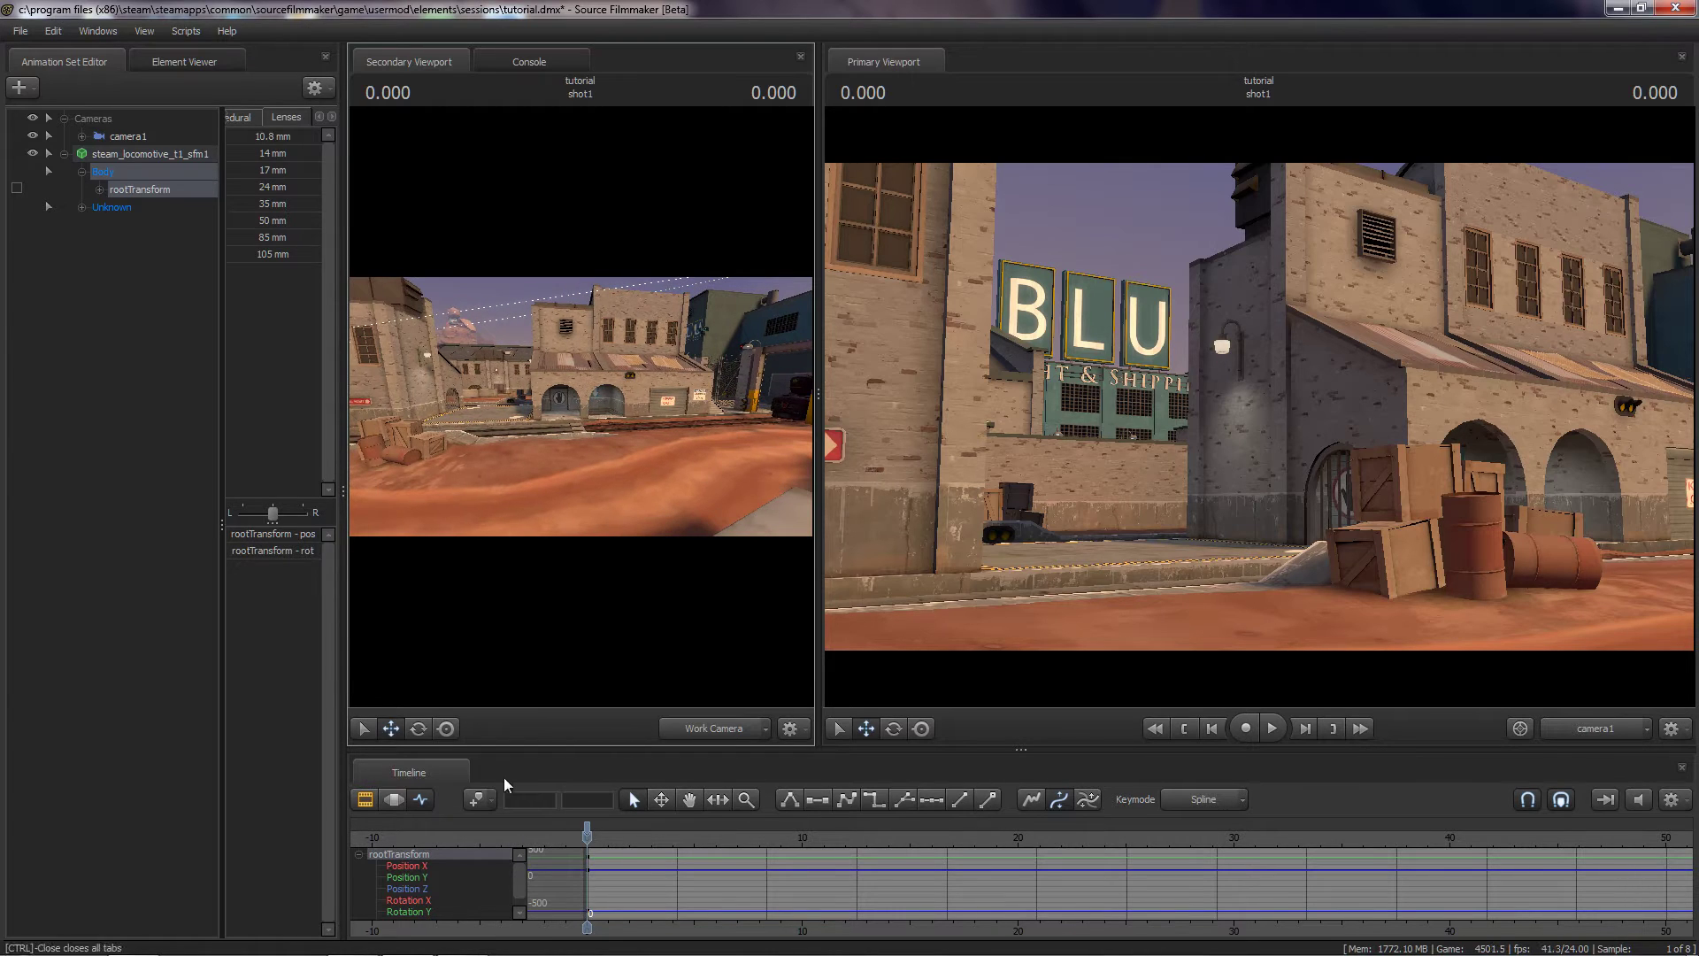
Step: At 1.375 seconds, move the rootTransform forward along the rails to beside the crates and barrels to animate the train's arrival
left_click_drag(589, 838, 617, 837)
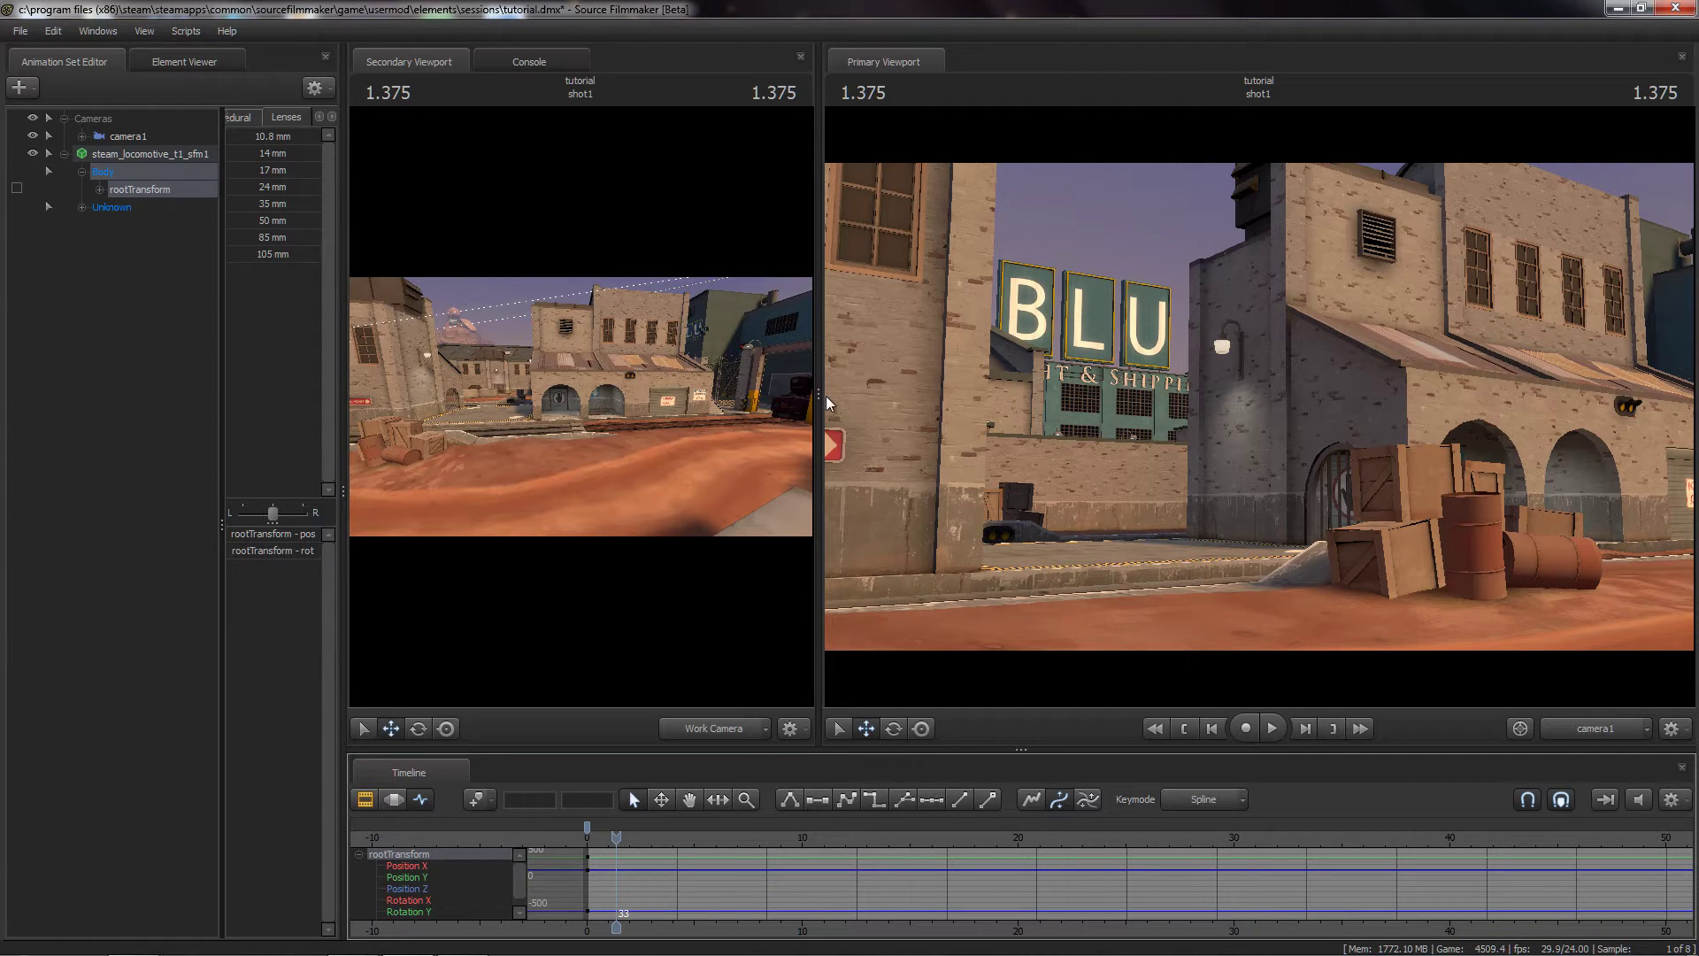
left_click_drag(819, 395, 1690, 410)
right_click_drag(1187, 497, 1169, 401)
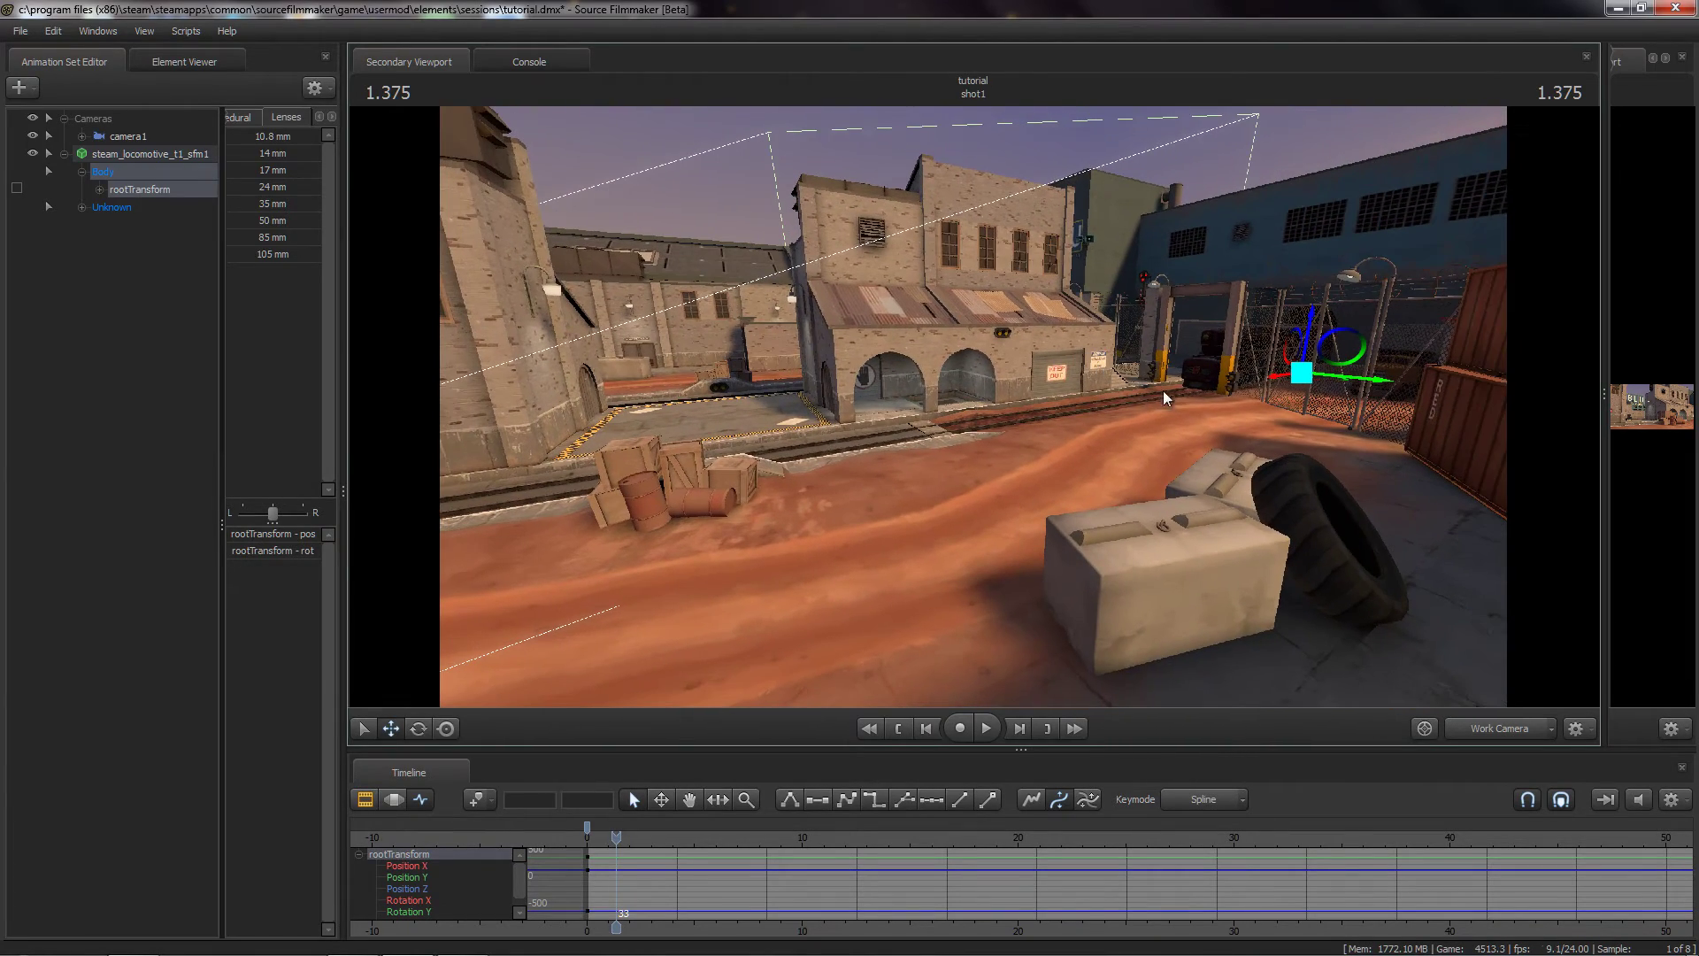
left_click_drag(1177, 406, 671, 507)
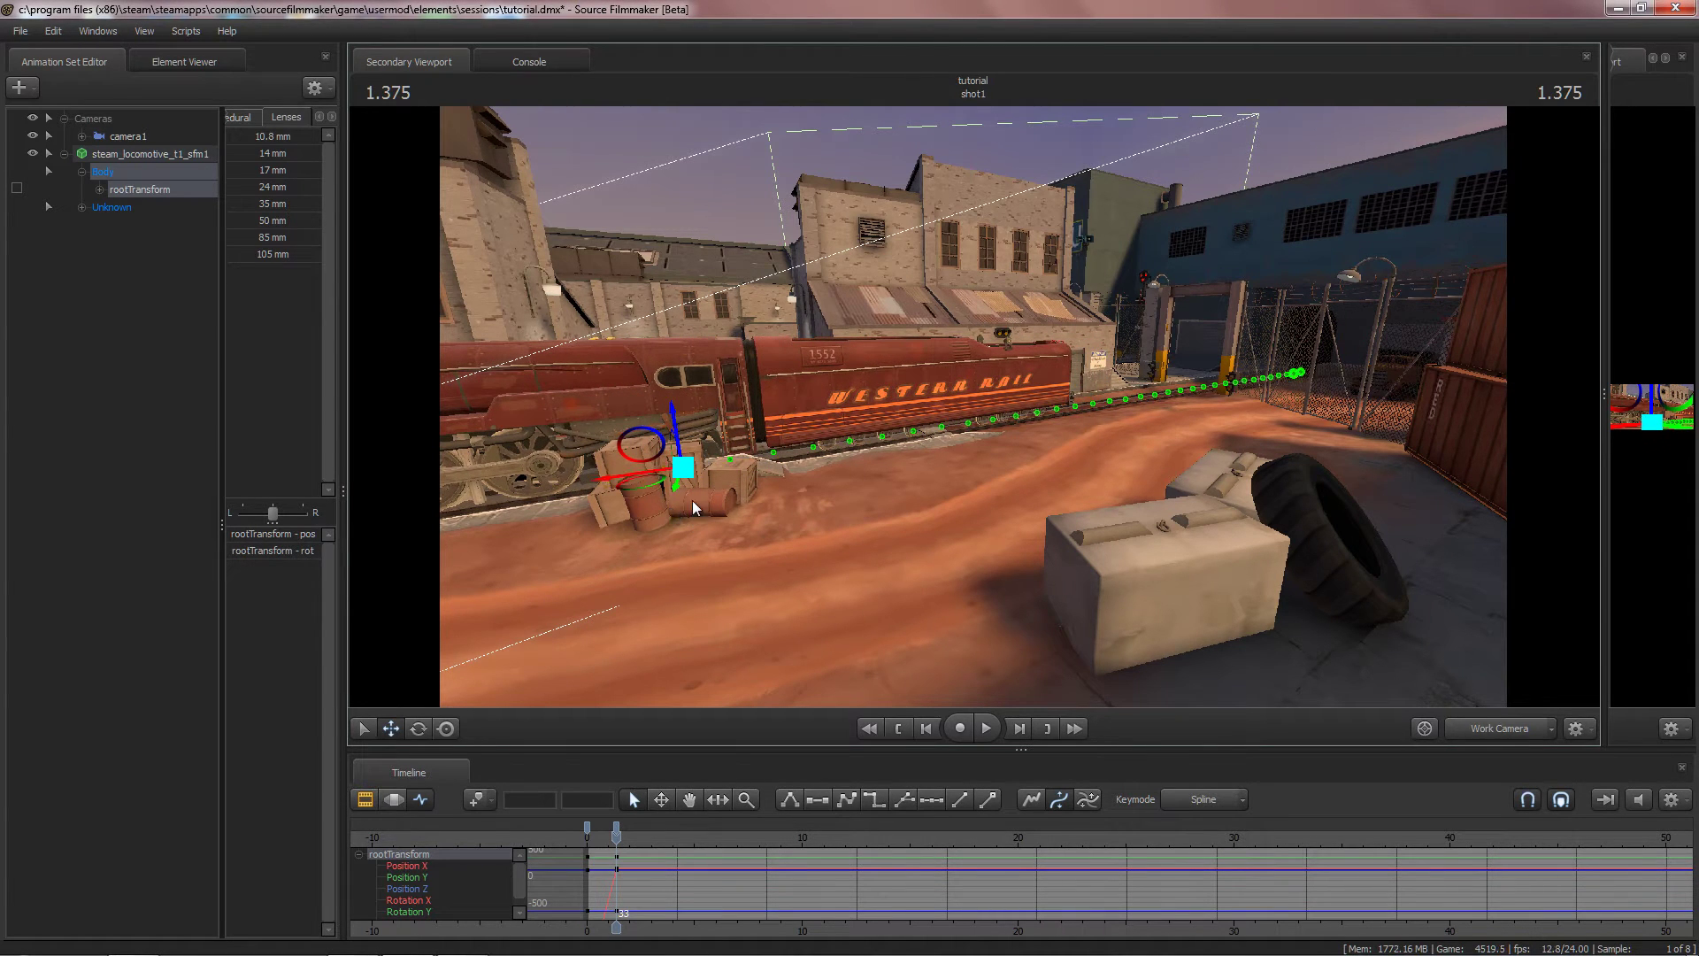
Step: Enlarge the camera1 view and step back and forth through the frames before 1.375 seconds to check the train's motion
left_click_drag(1604, 400, 382, 514)
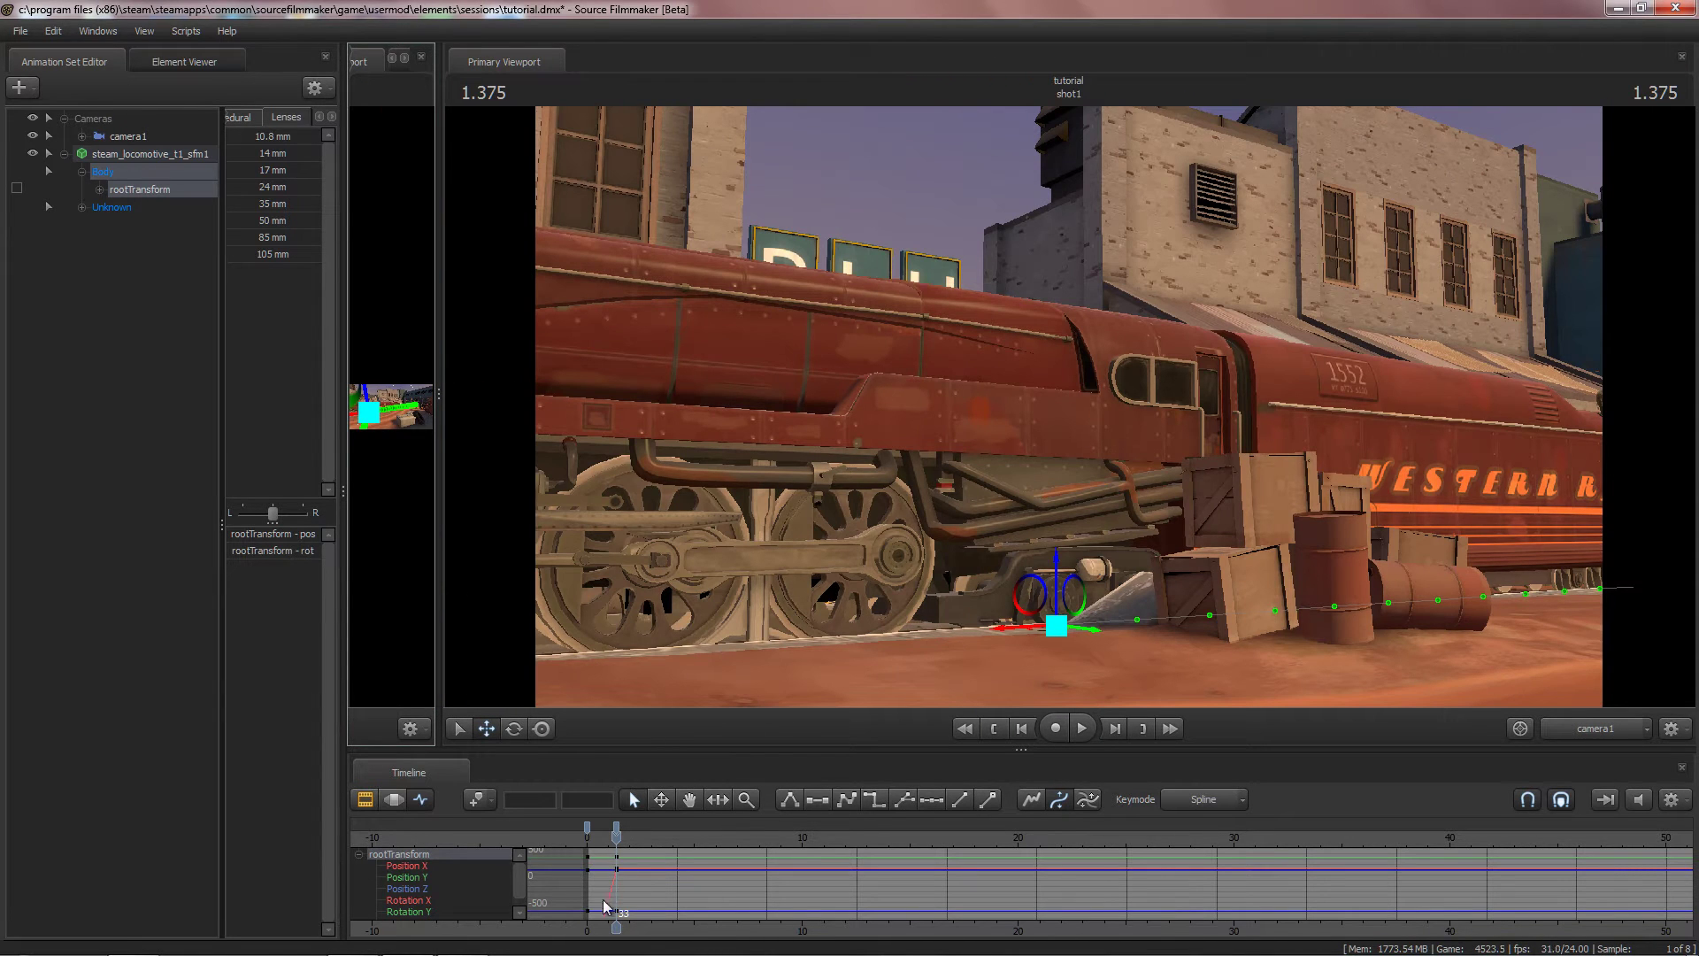
key("Left")
key("Left")
key("Left")
key("Left")
key("Left")
key("Left")
key("Left")
key("Left")
key("Left")
key("Left")
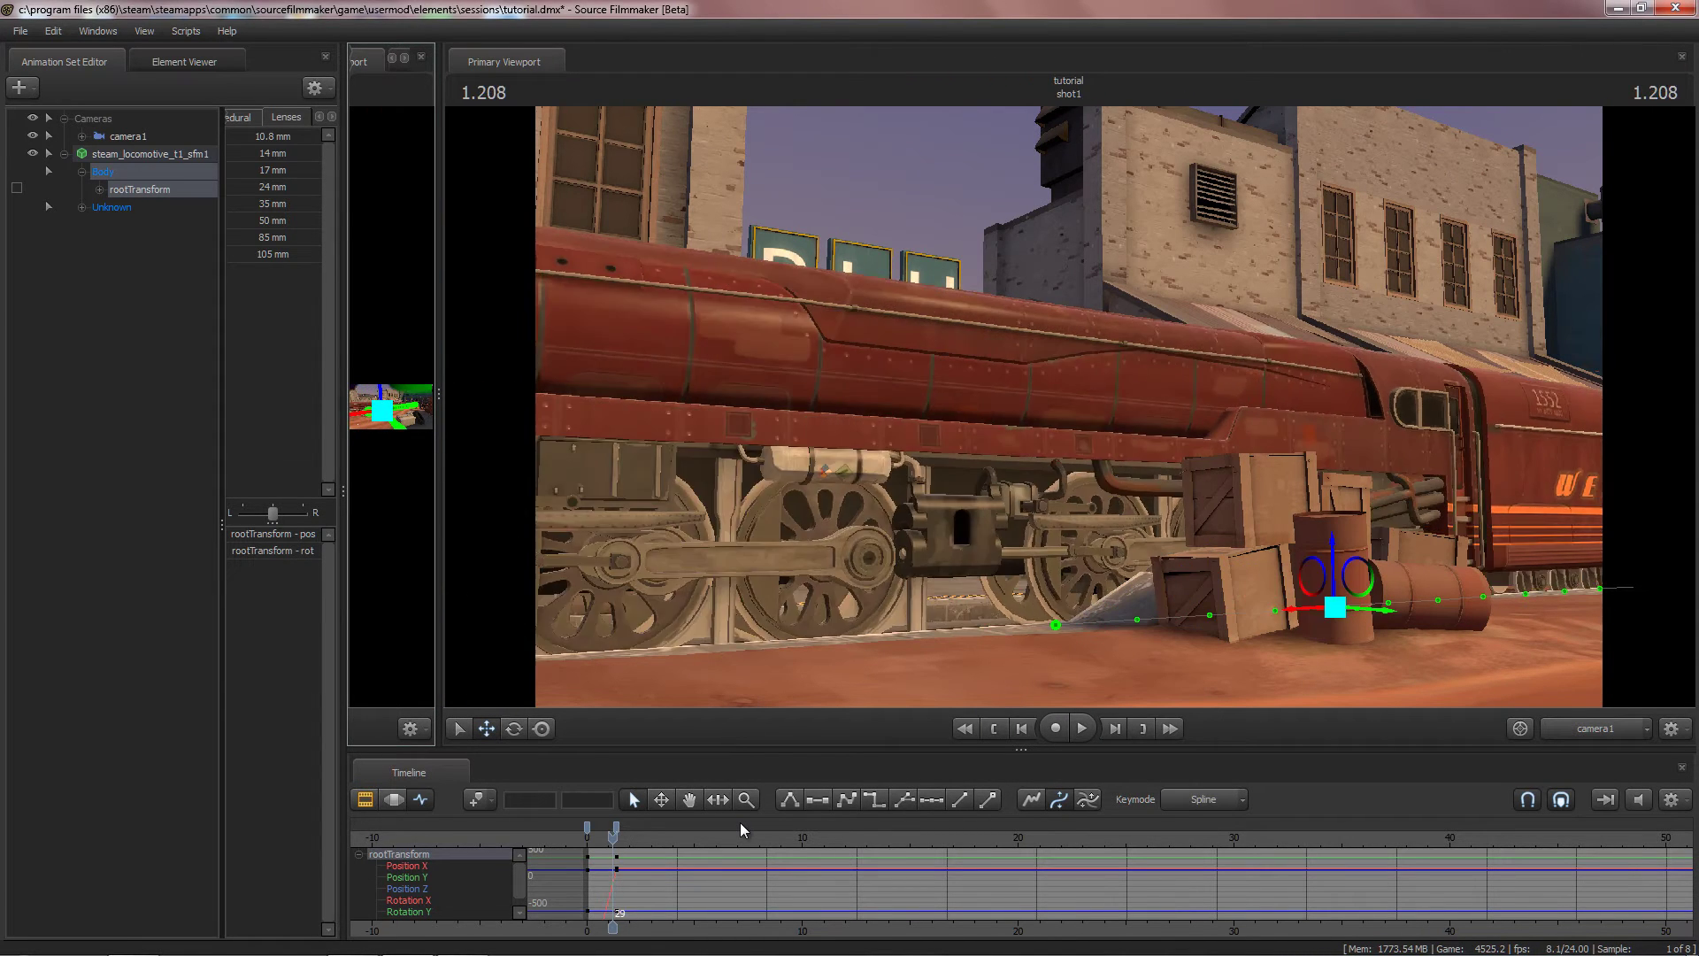
key("Right")
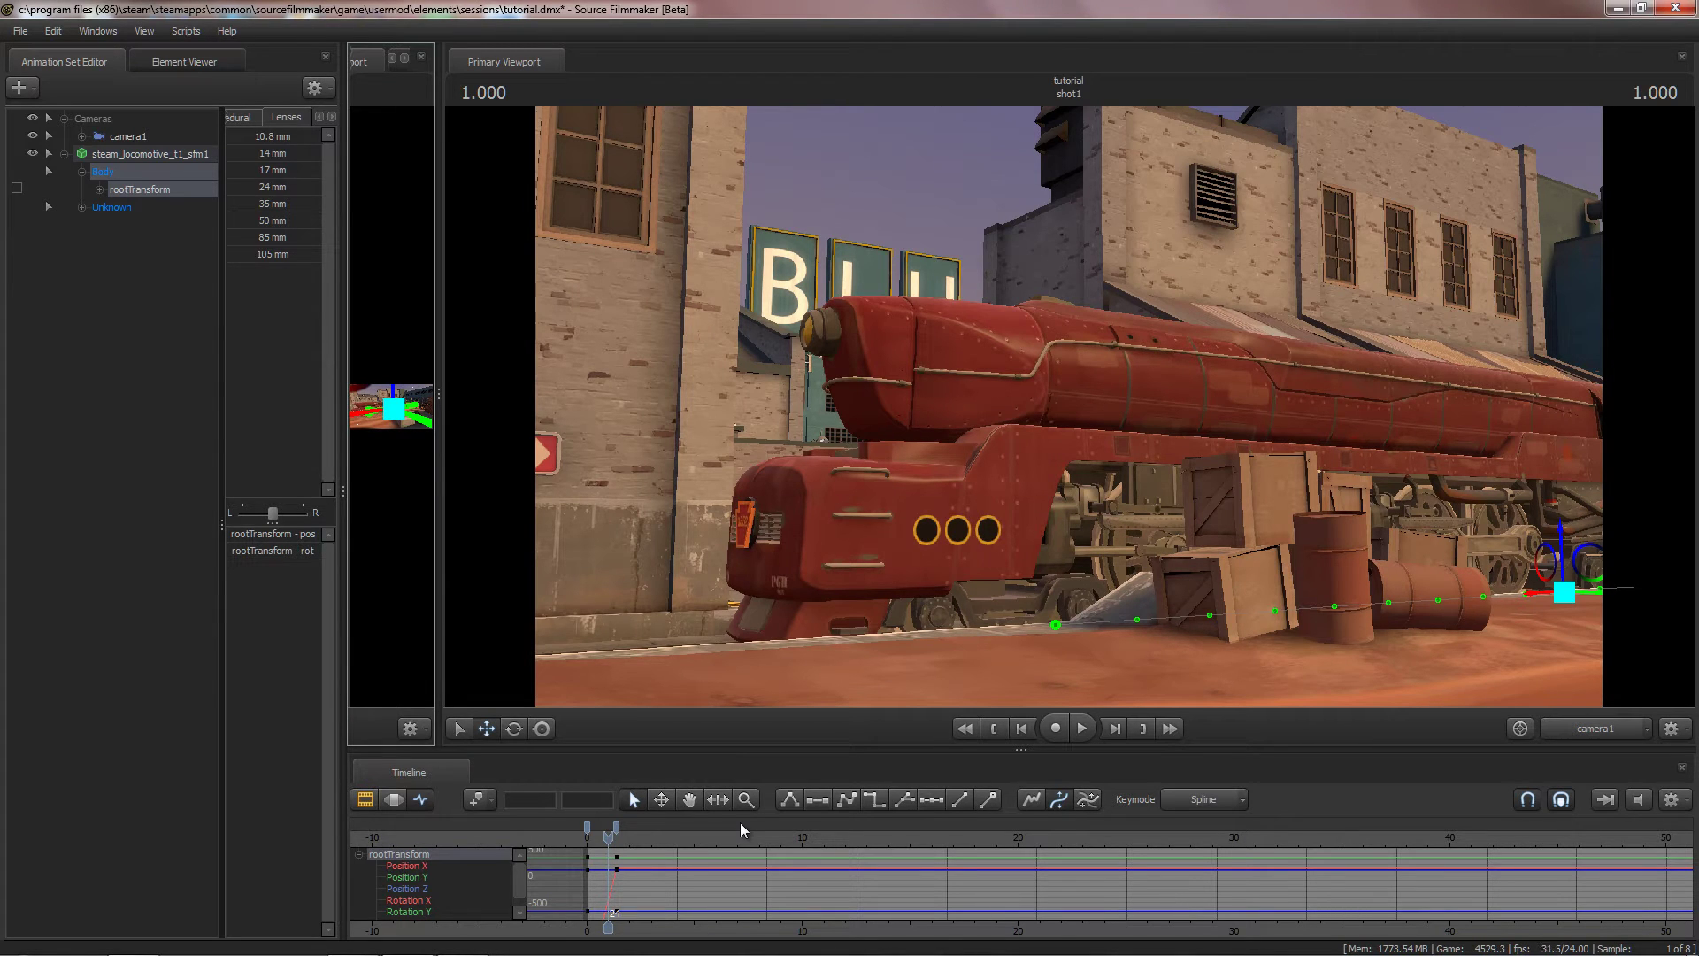
key("Up")
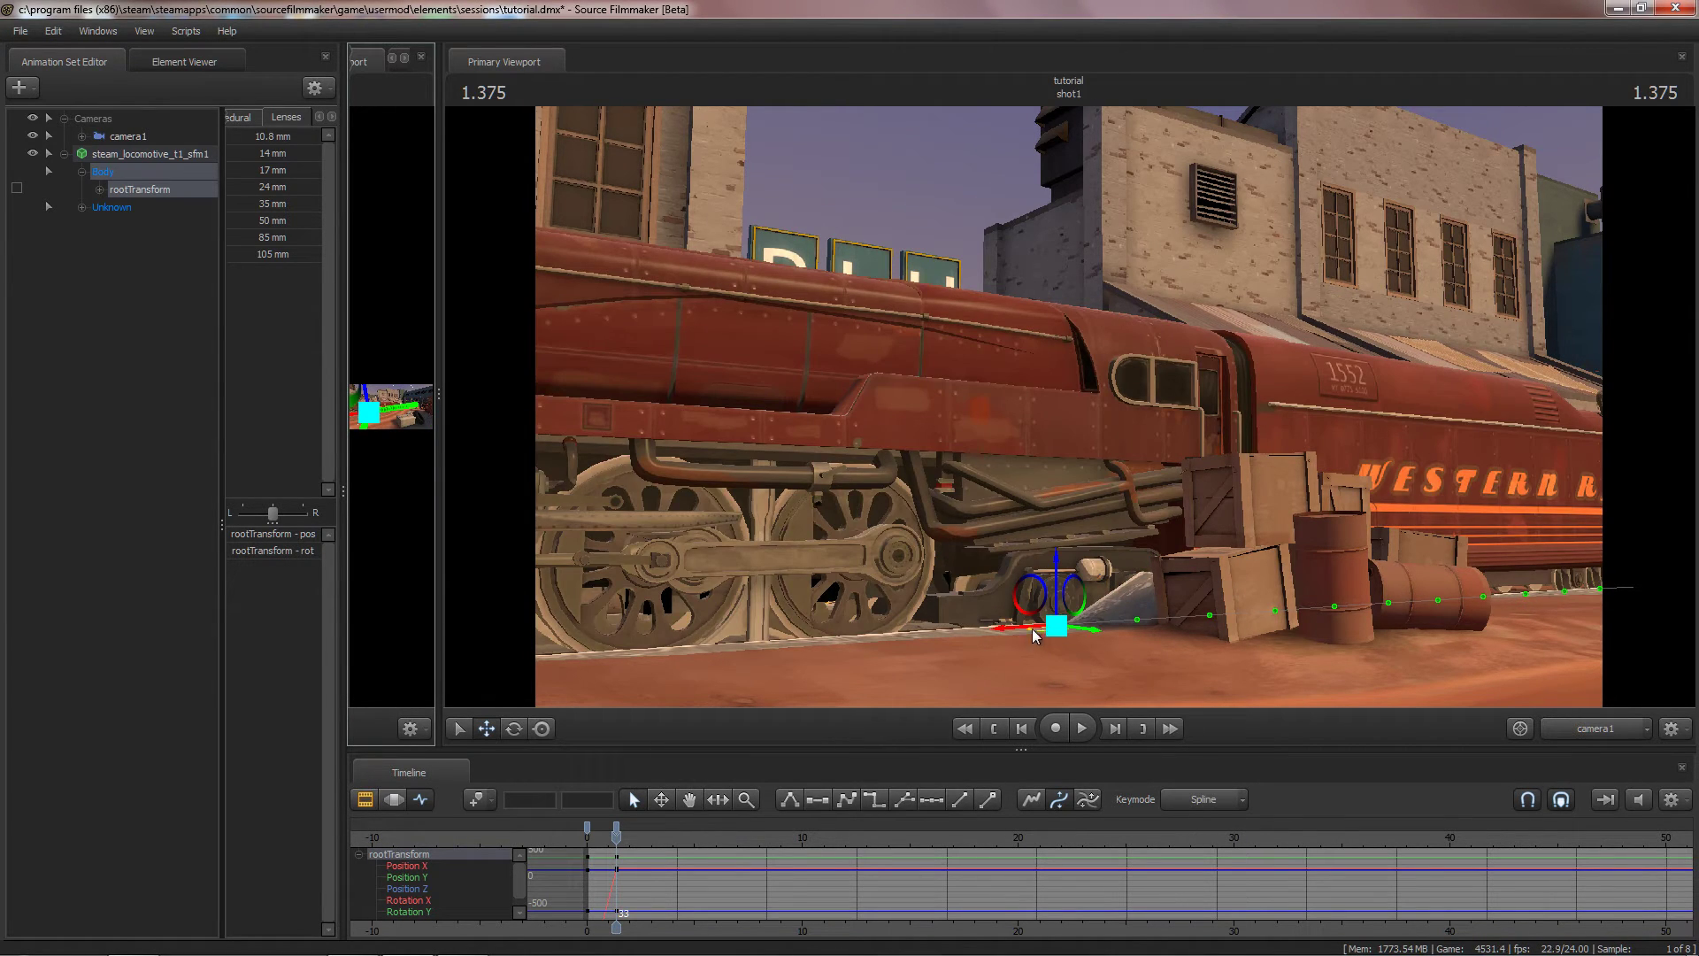
Step: At 1.375 seconds, move the rootTransform back along the rails to the barrels and check the frames back to 1.000 seconds
left_click_drag(1016, 631, 1266, 611)
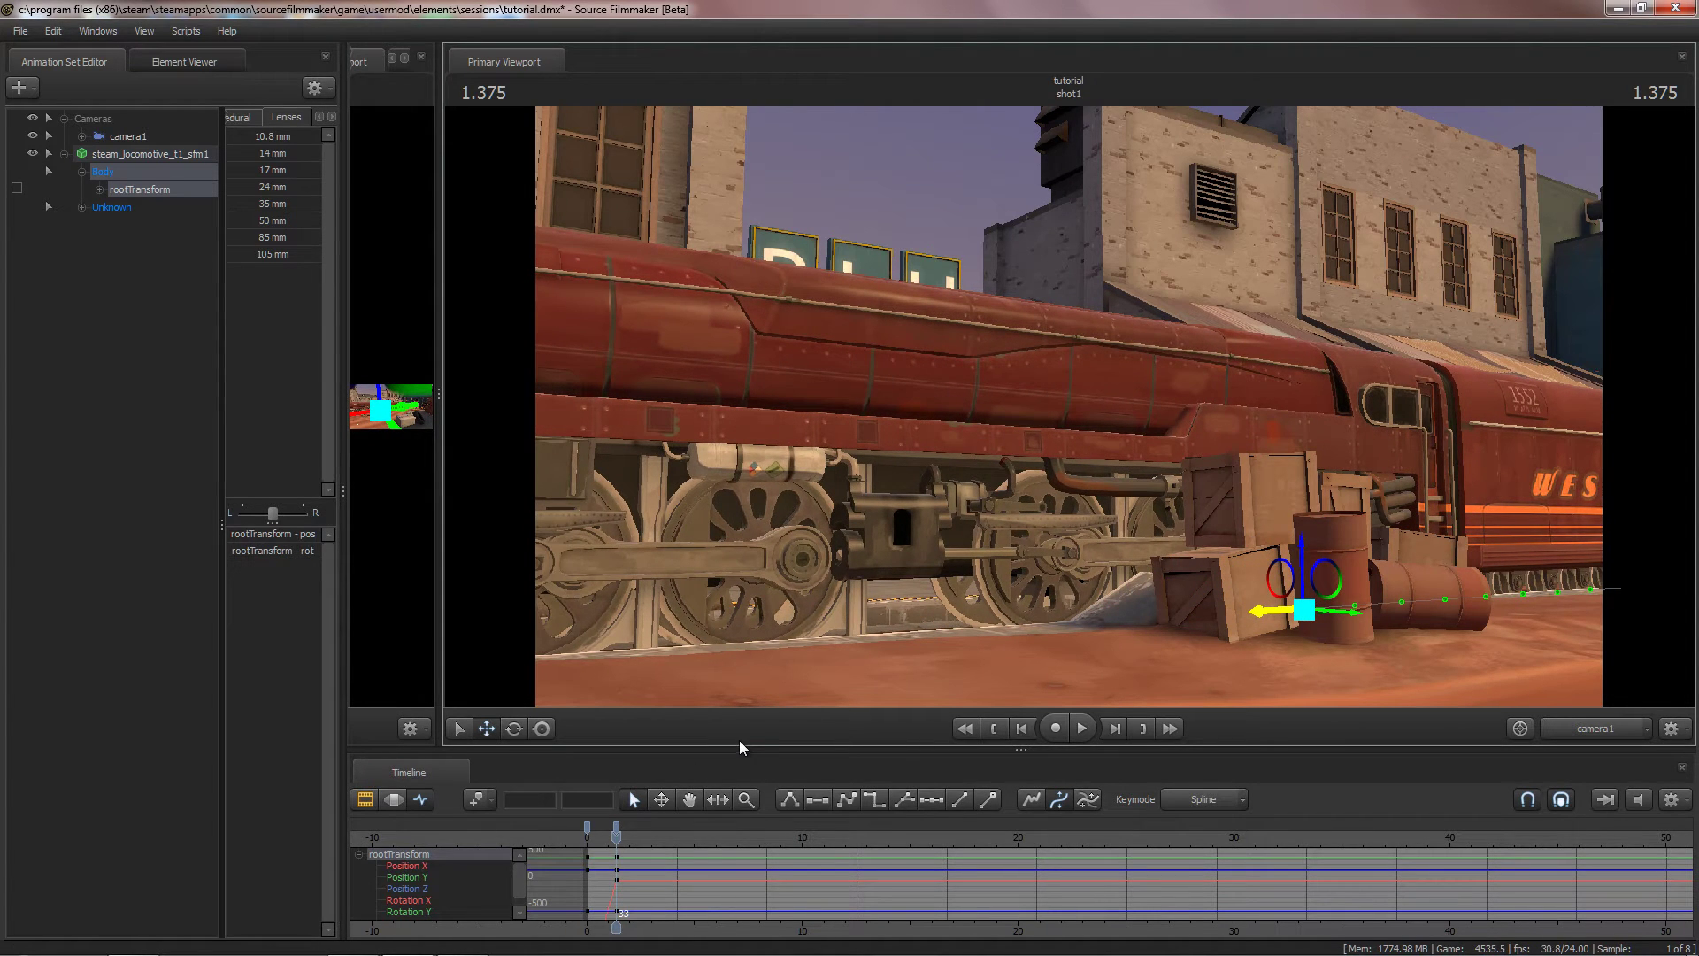
key("Left")
key("Left")
key("Left")
key("Left")
key("Left")
key("Left")
key("Left")
key("Left")
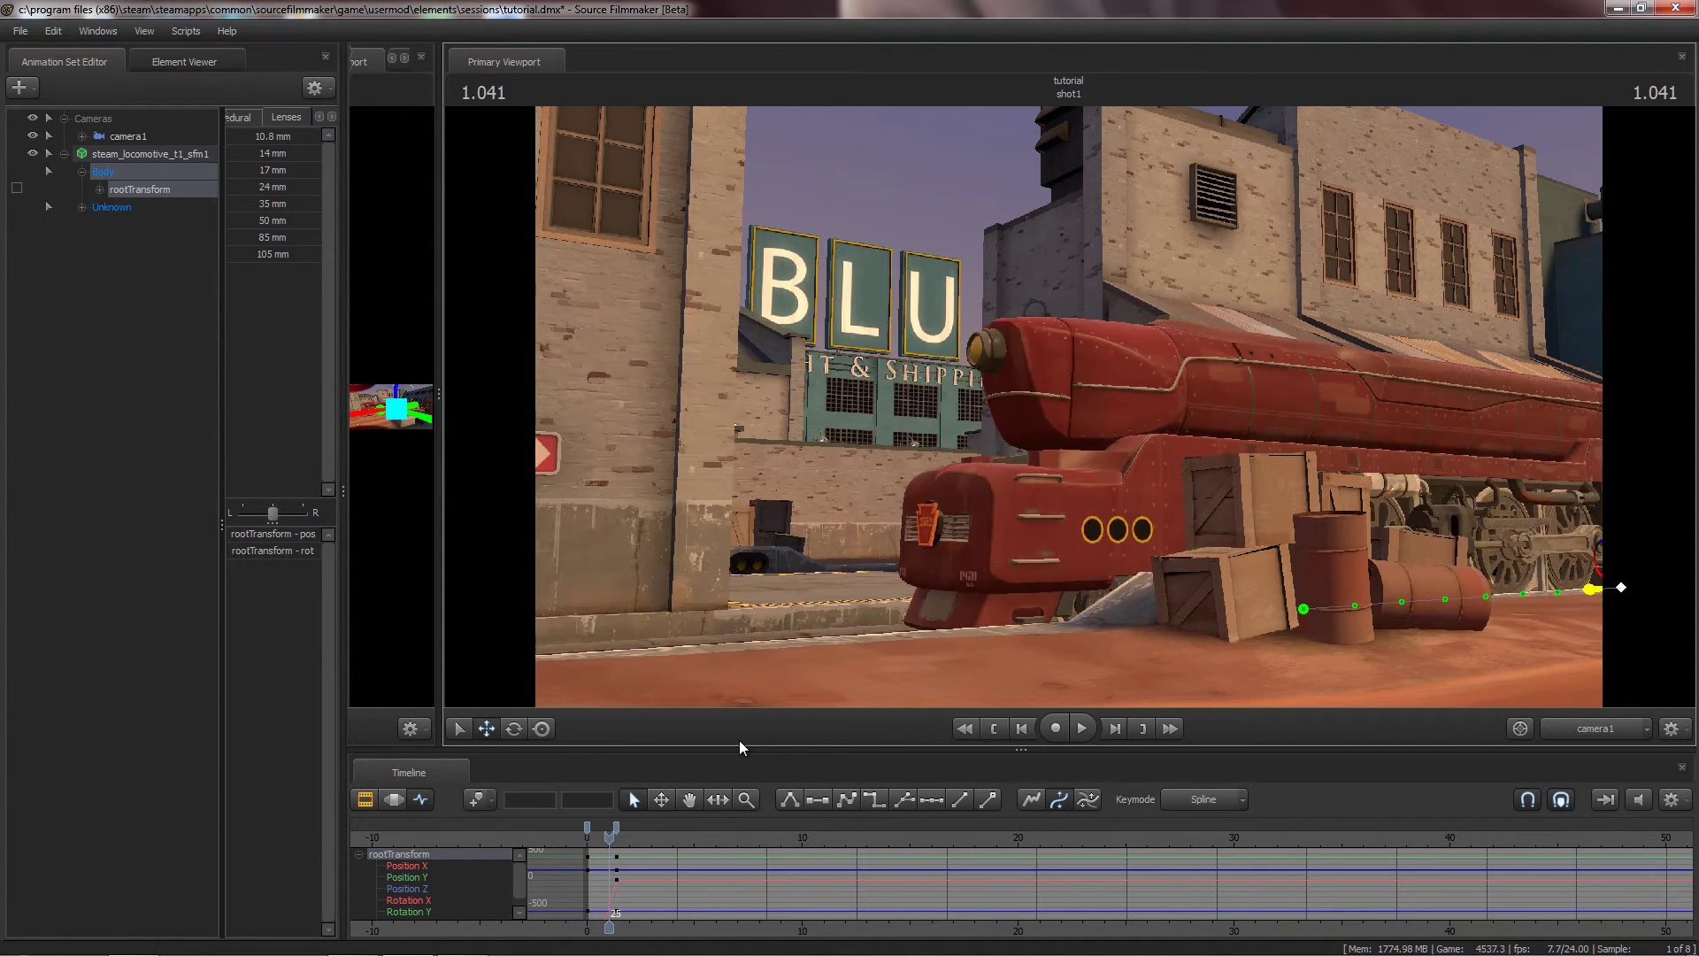
key("Left")
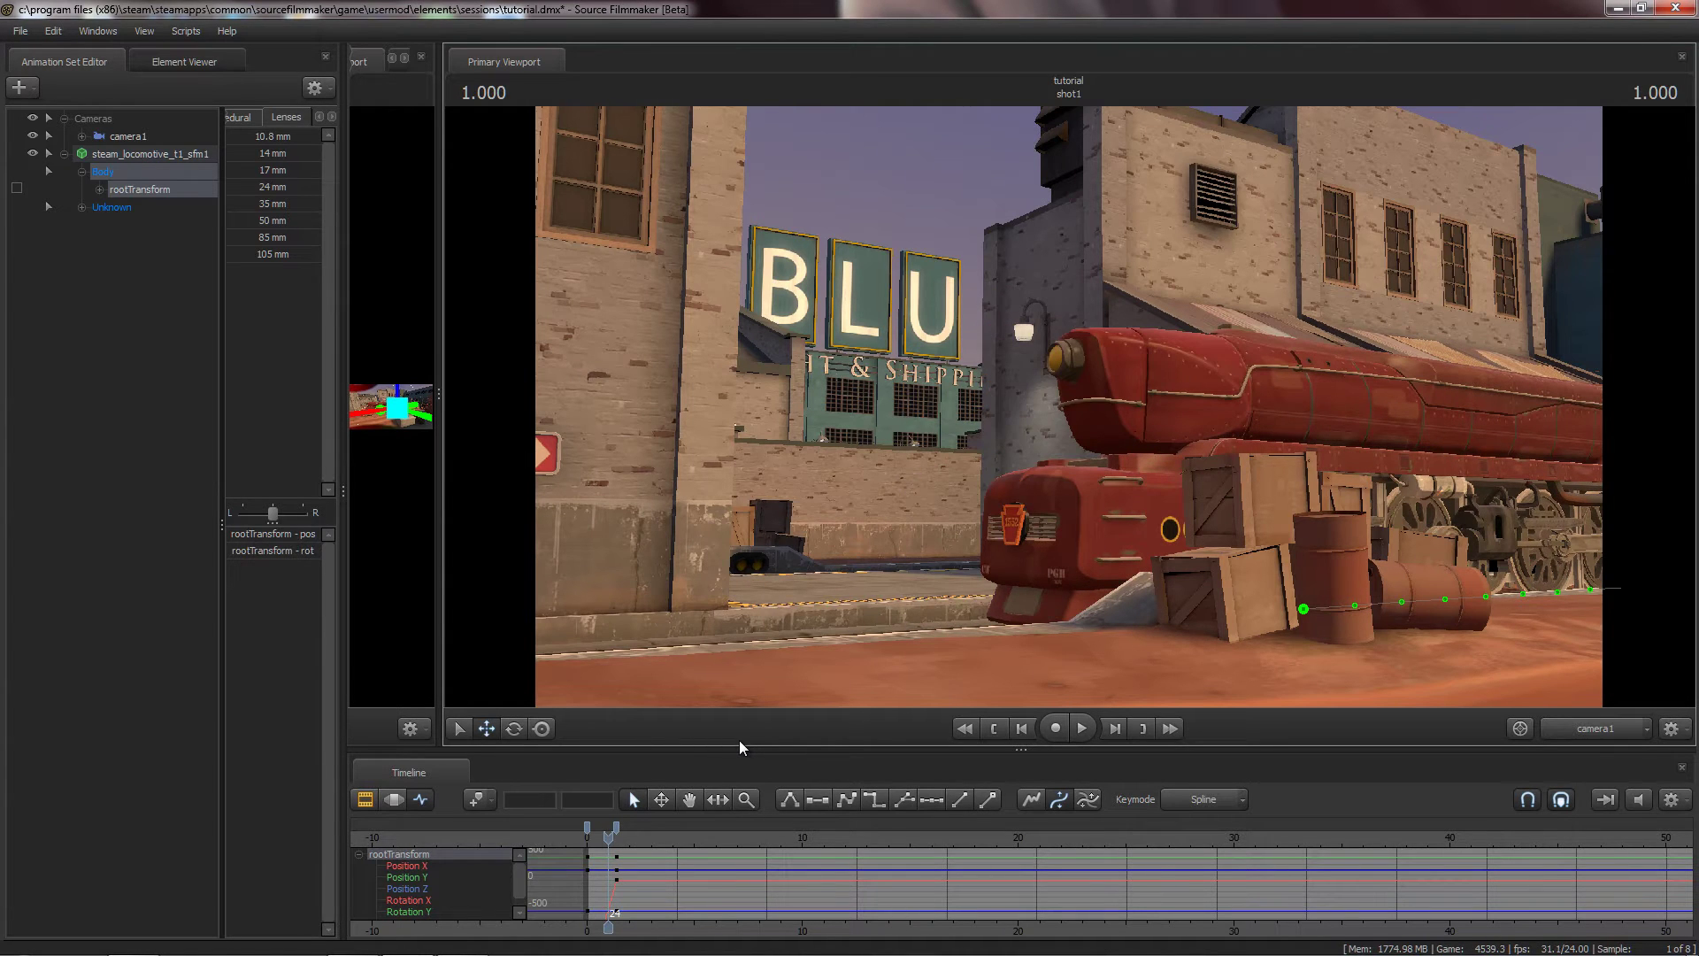
Step: Nudge the rootTransform slightly further back along the rails at 1.375 seconds, and preview the motion-blurred frame at 1.000 seconds
key("Right")
key("Up")
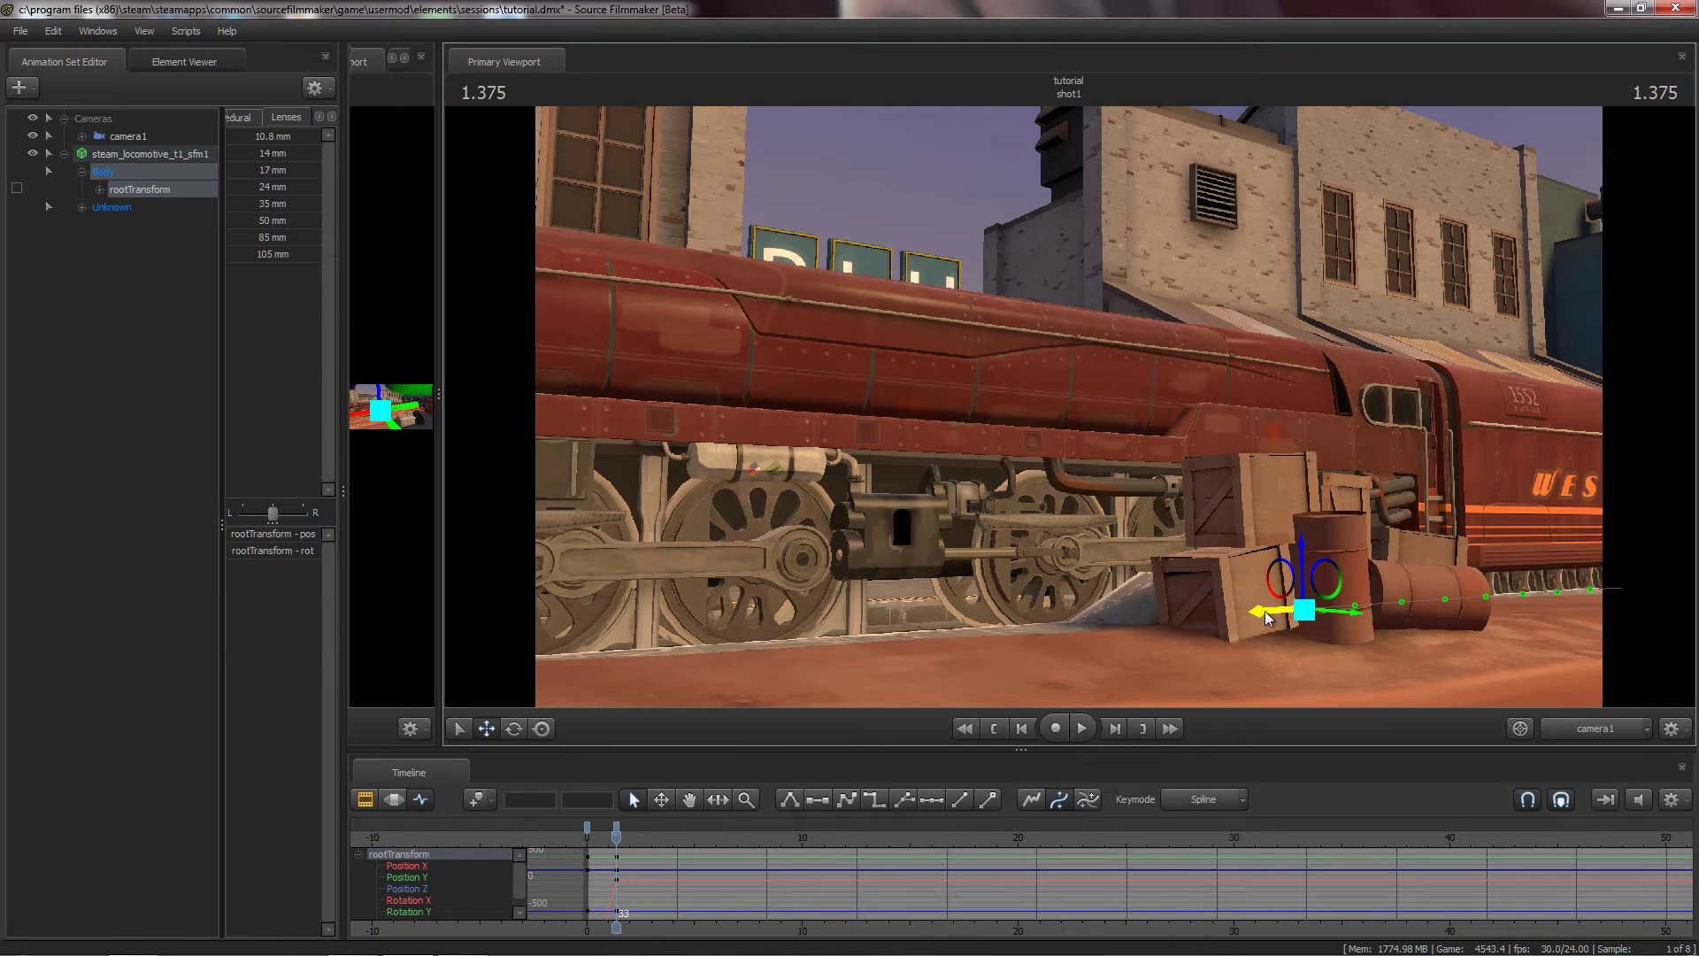
left_click_drag(1265, 611, 1290, 621)
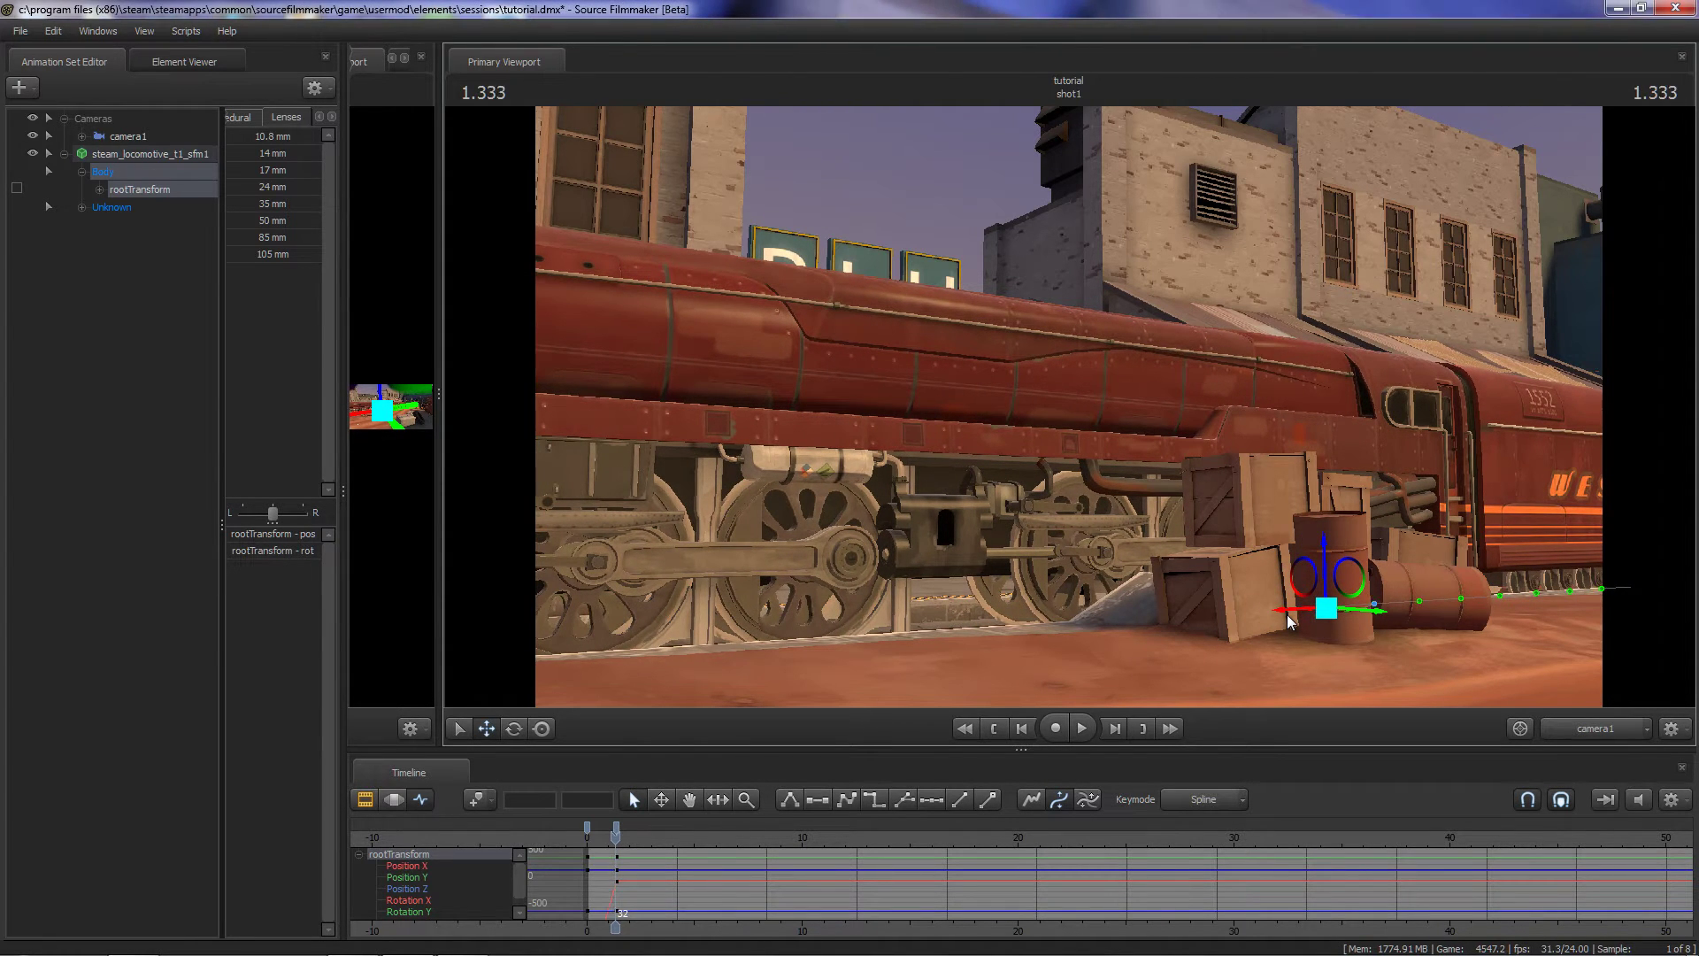
key("Left")
key("Left")
key("Left")
key("Left")
key("Left")
key("Left")
key("Left")
key("Left")
key("Left")
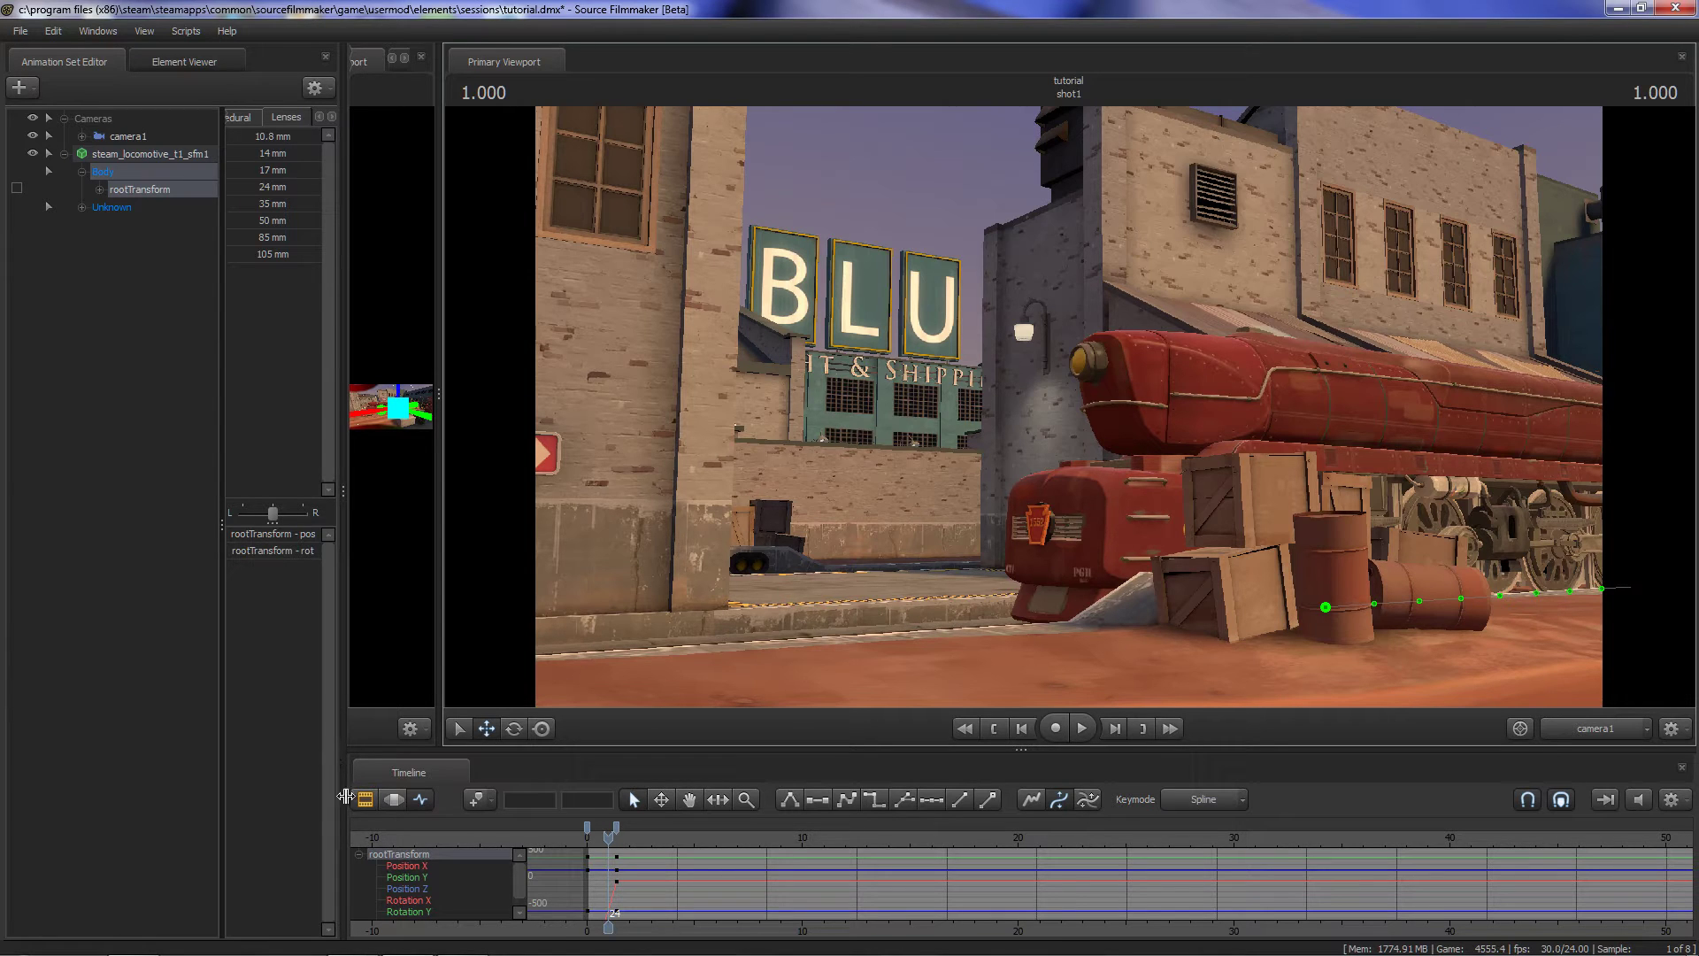
key("F2")
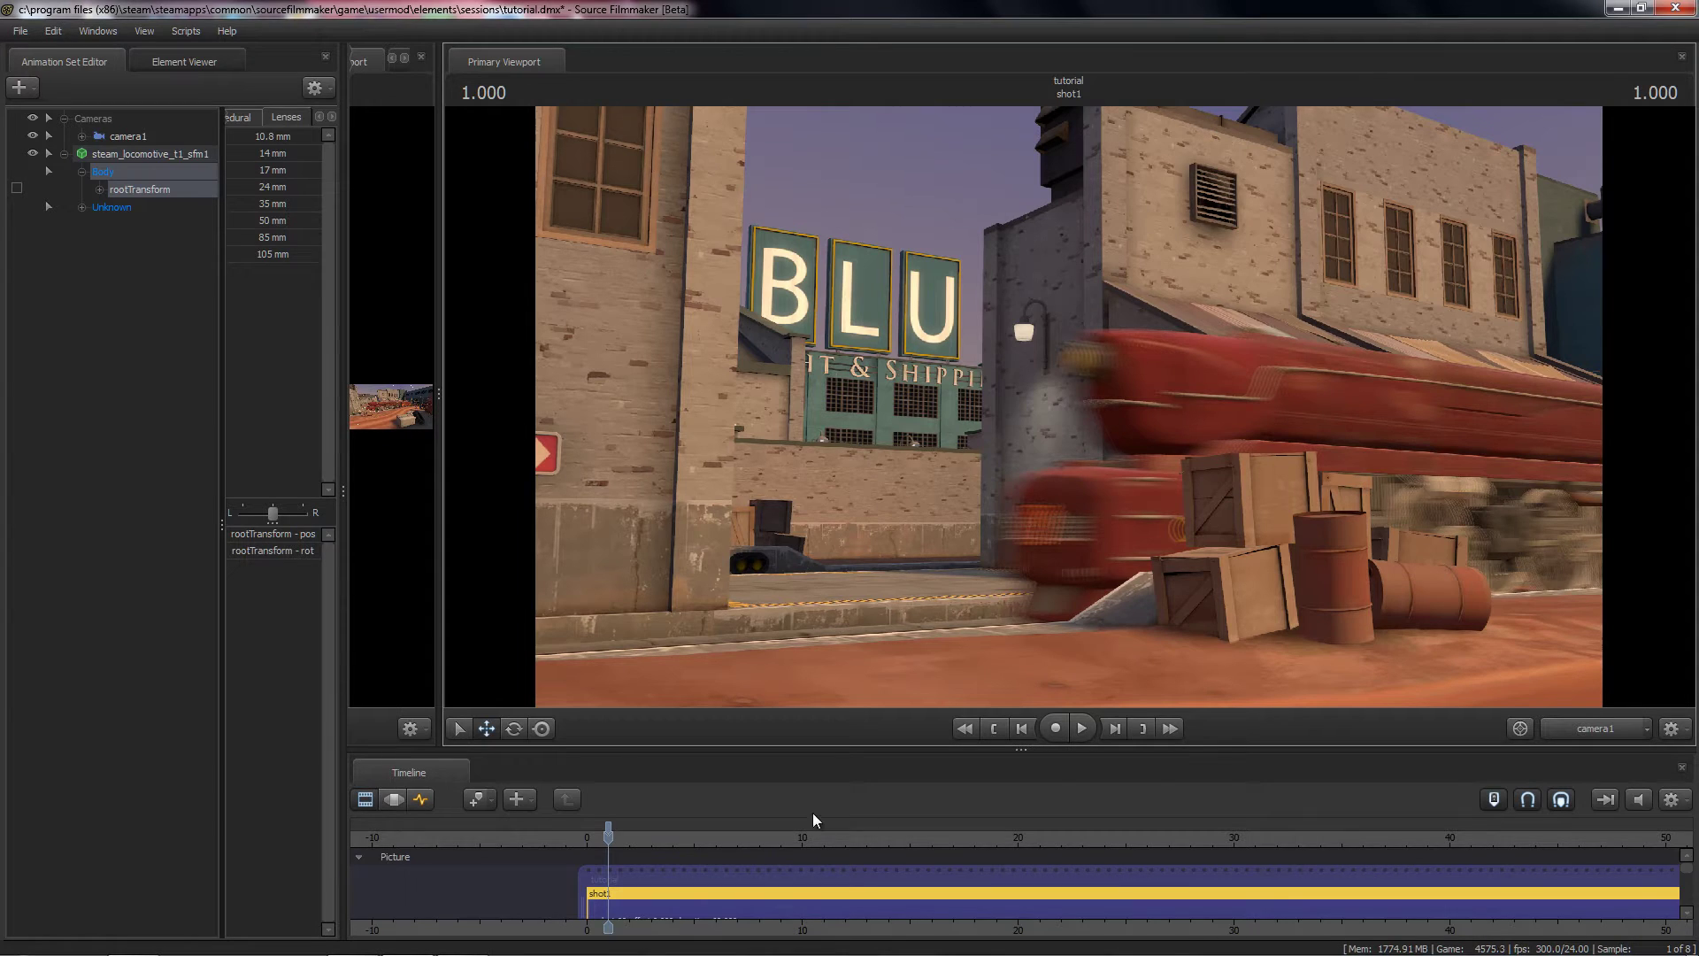
Step: In the Motion Editor, import the WheelSpin_Very_Fast sequence onto steam_locomotive_t1_sfm1 with Generate root motion disabled
key("F4")
left_click(388, 806)
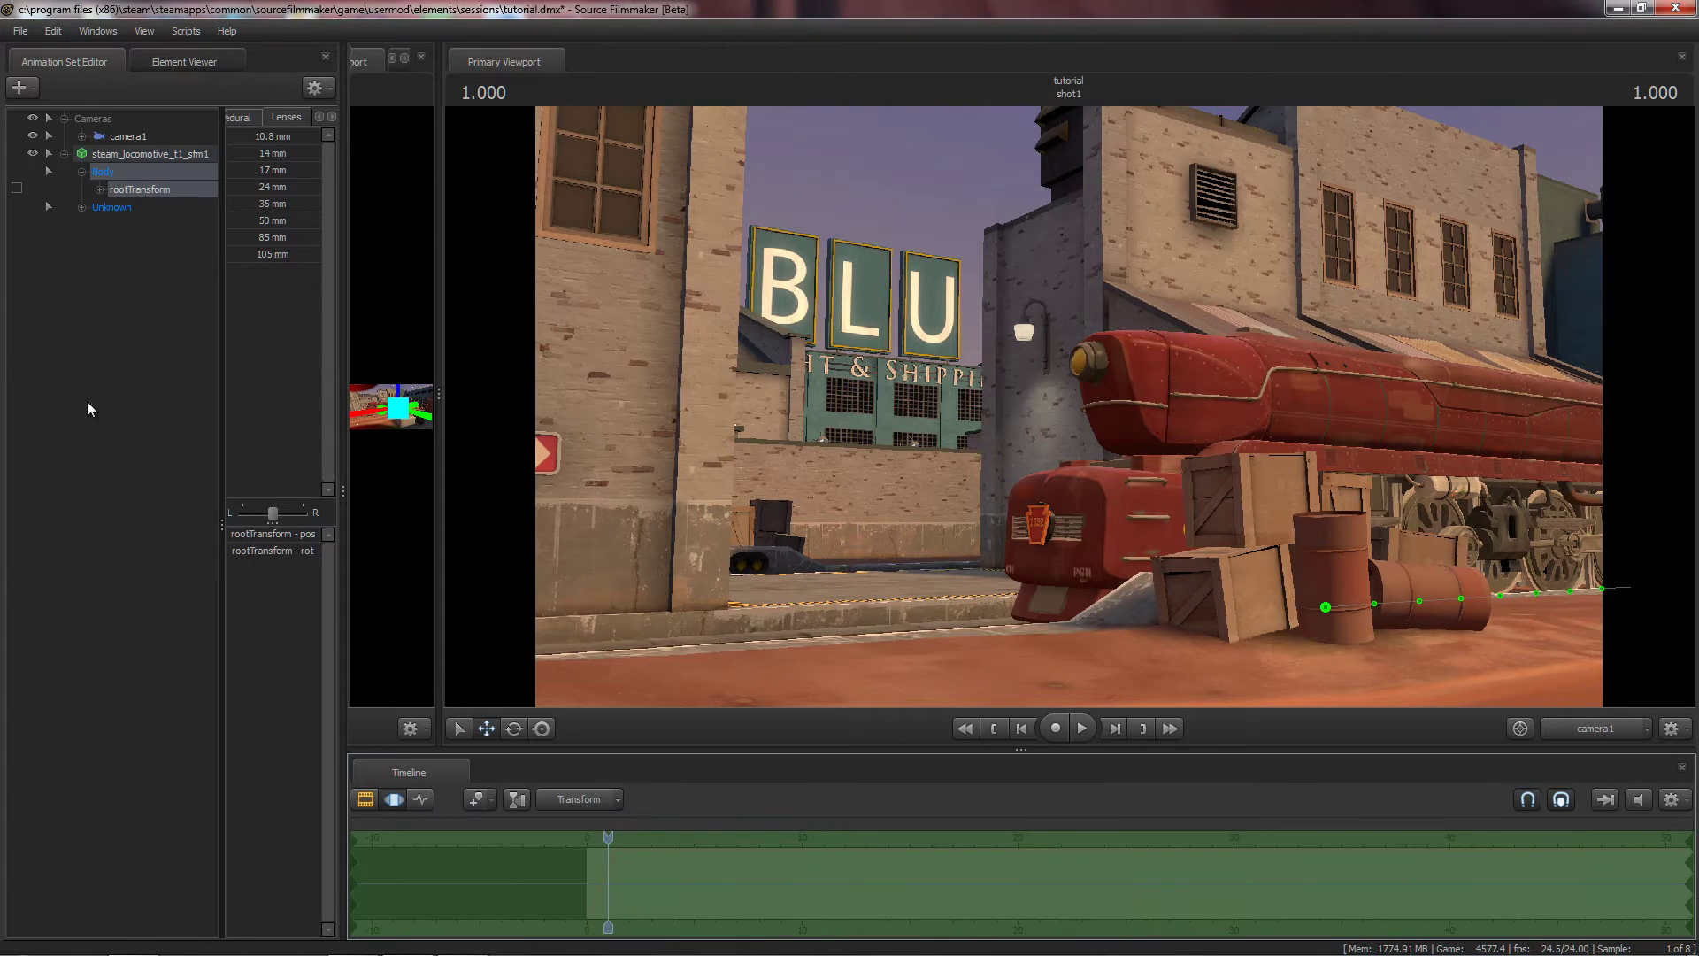
left_click(126, 152)
right_click(125, 152)
mouse_move(186, 293)
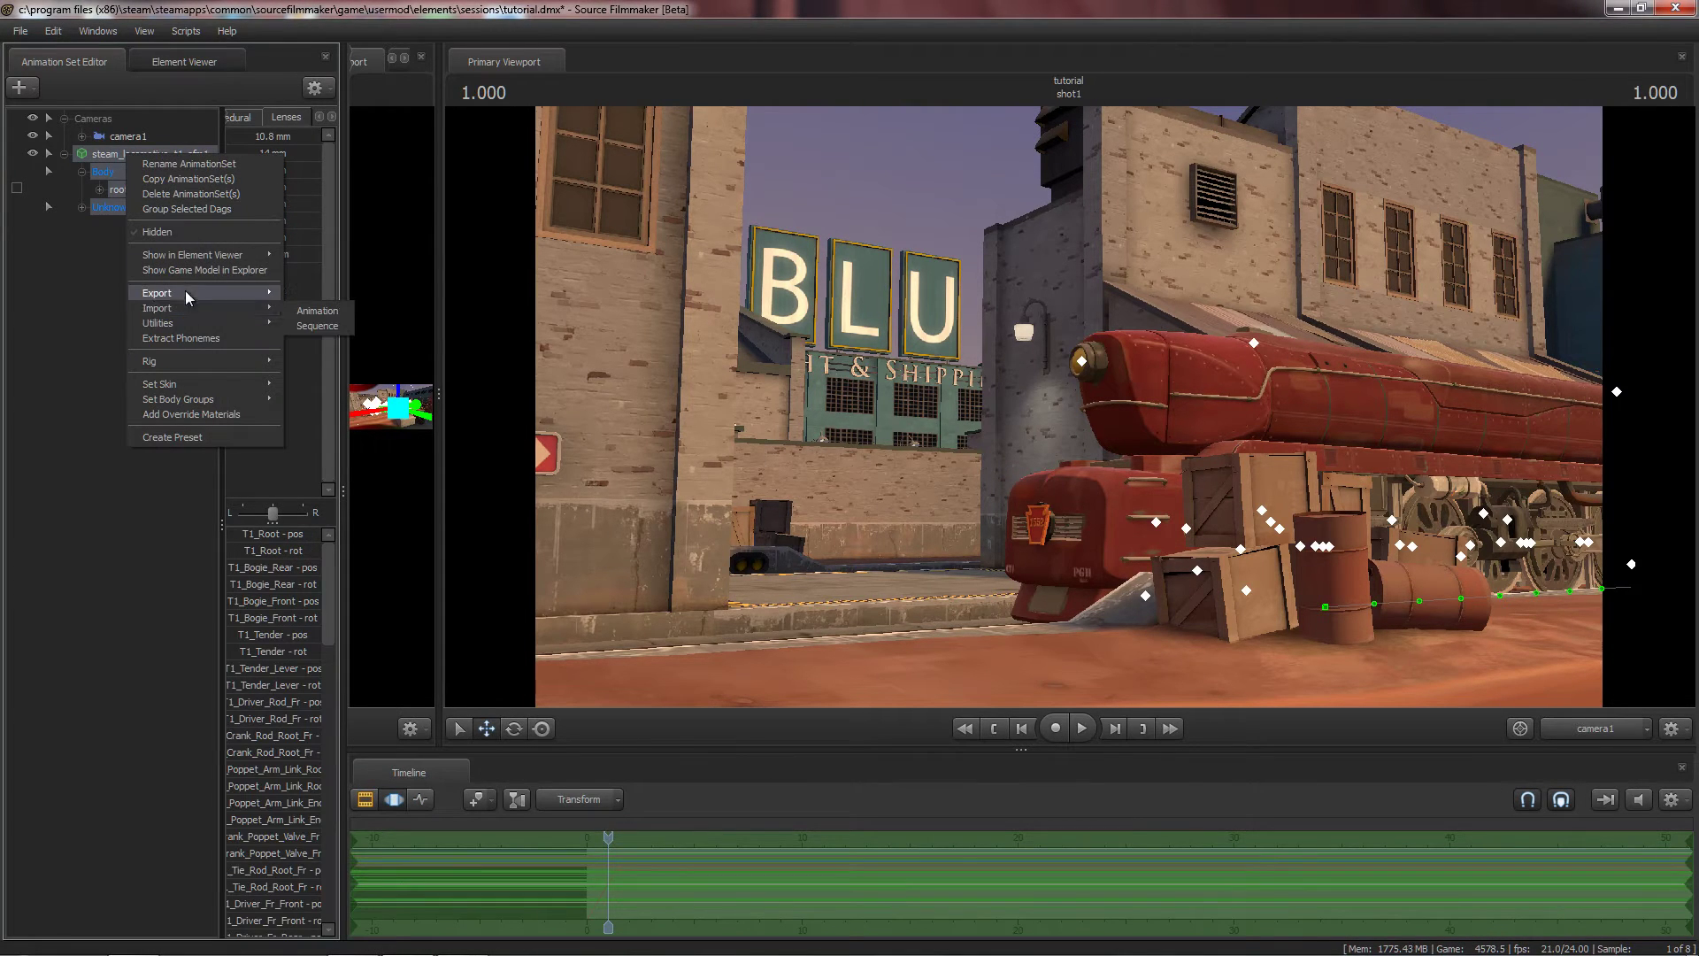
left_click(303, 332)
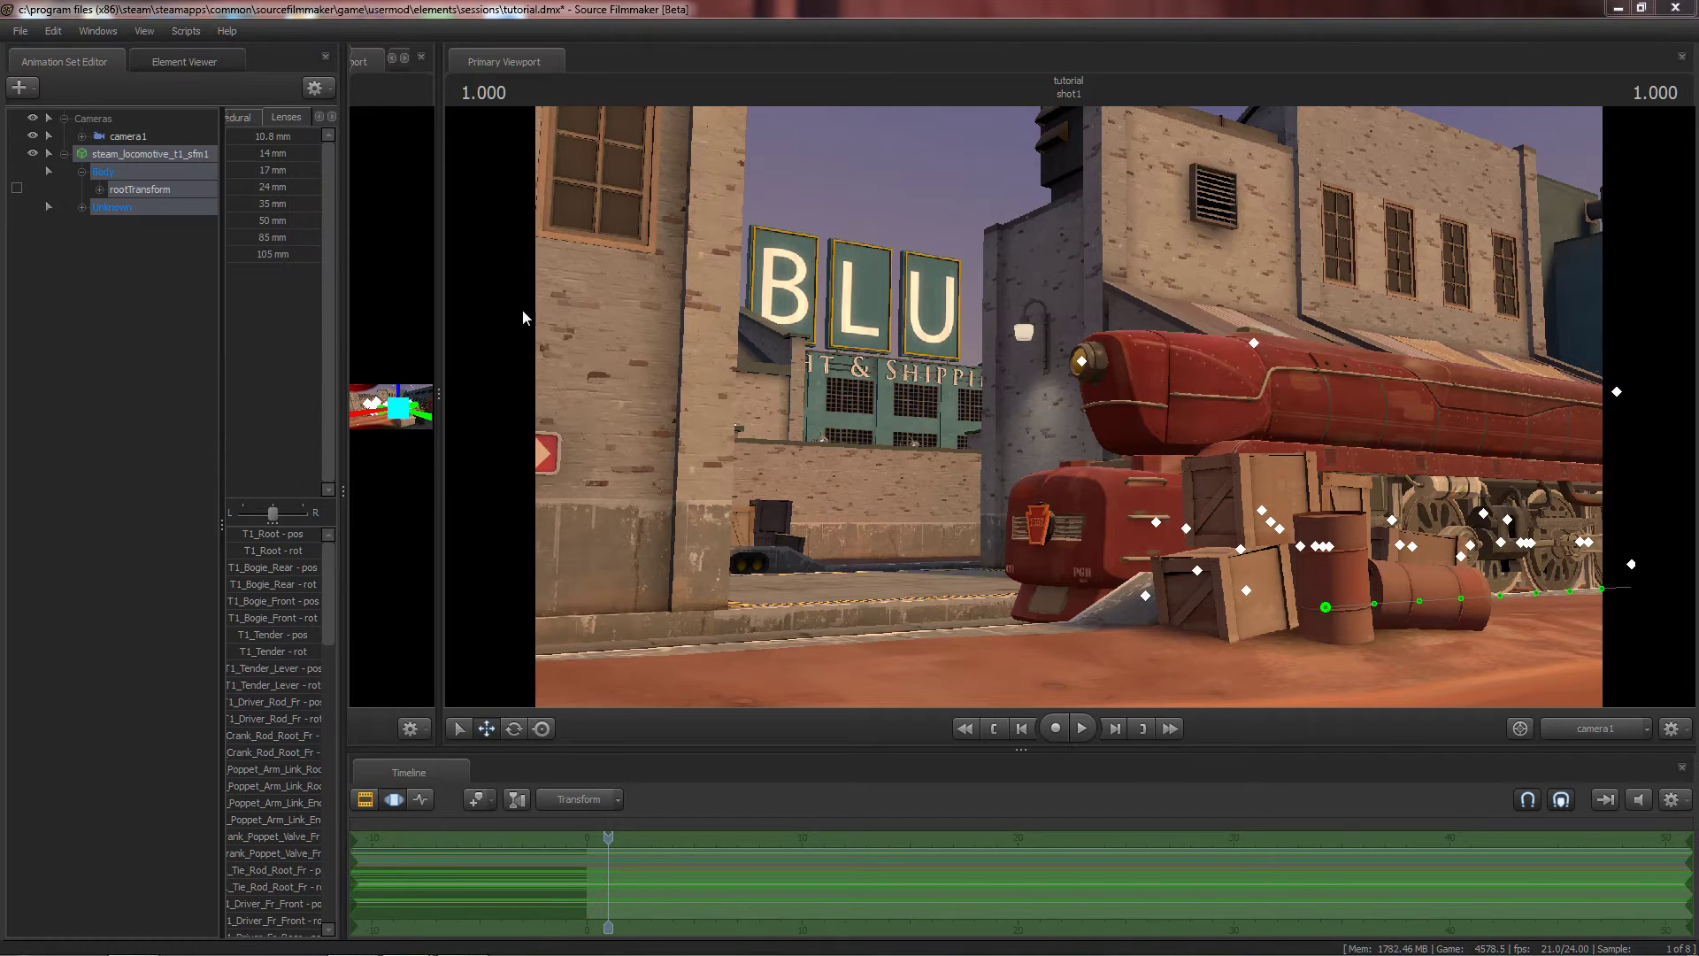
left_click(793, 508)
scroll(740, 571, "down", 5)
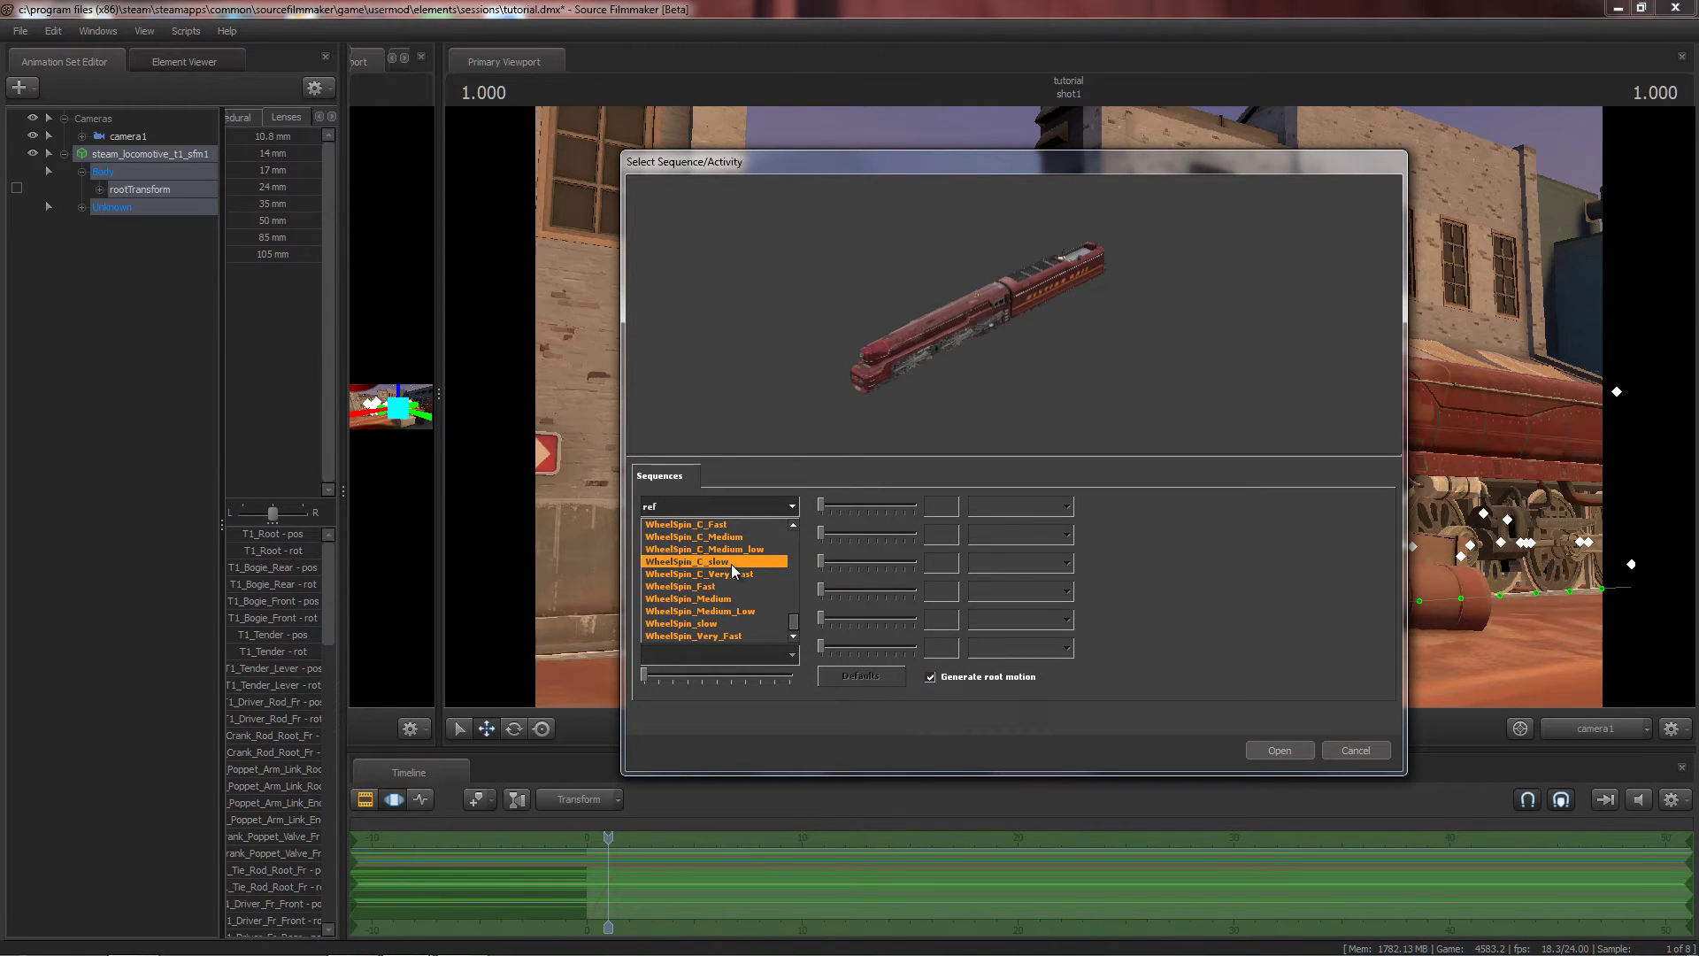
left_click(729, 634)
left_click(930, 677)
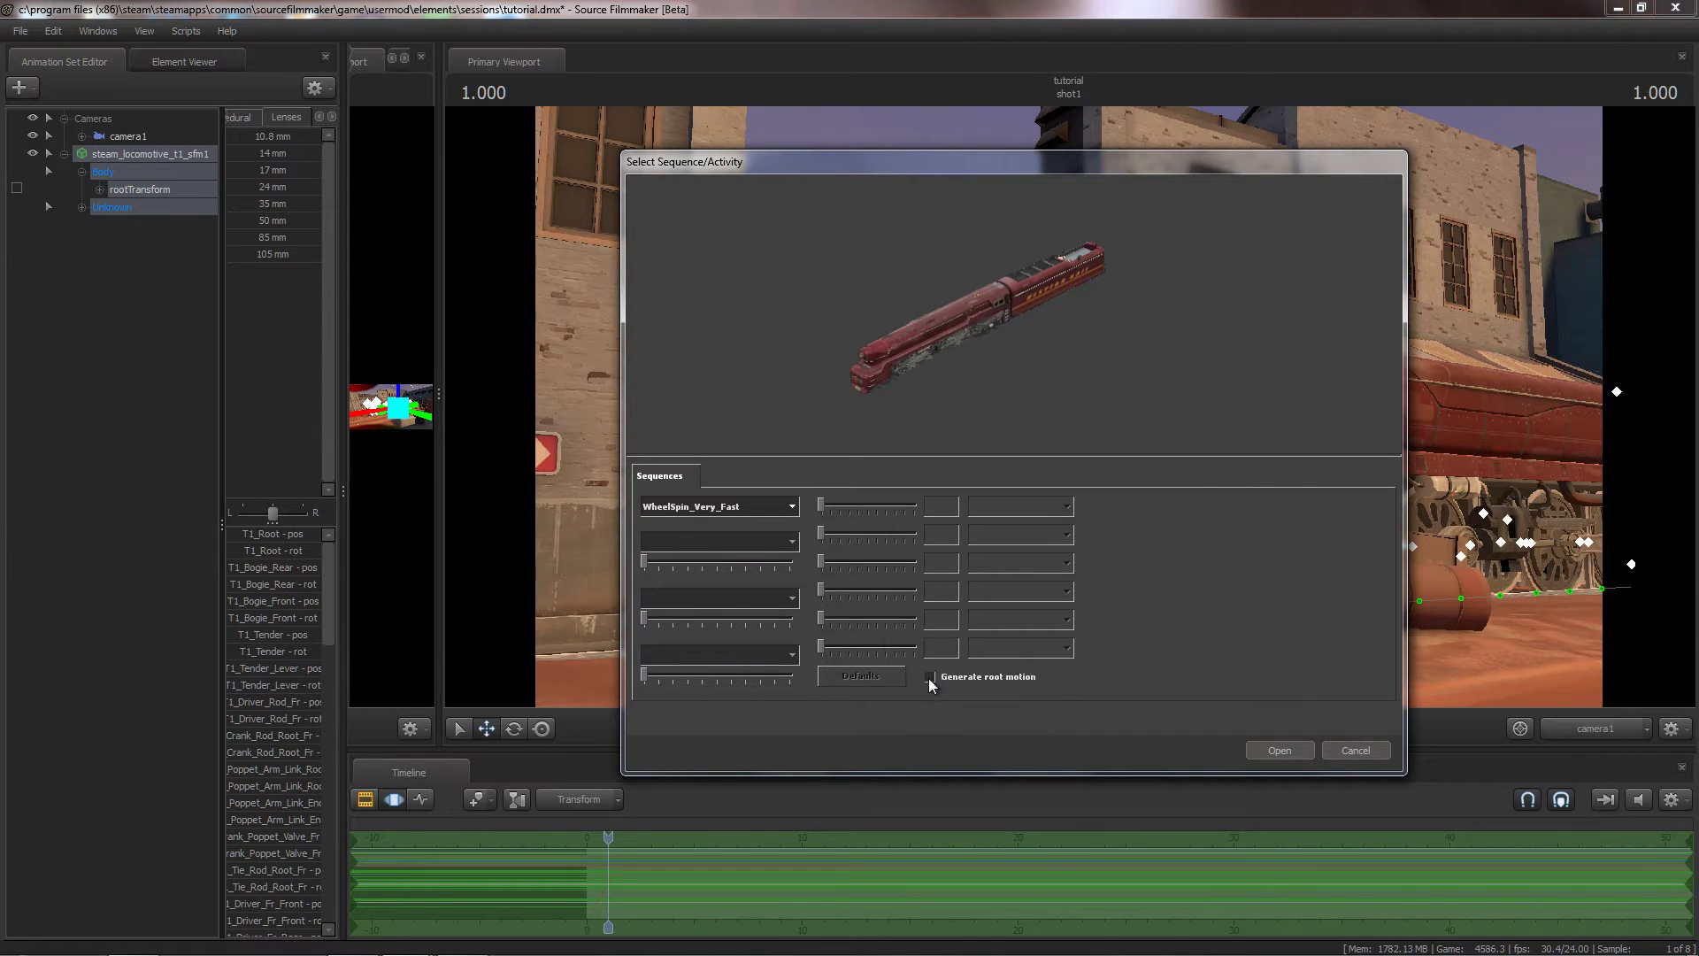
left_click(1292, 756)
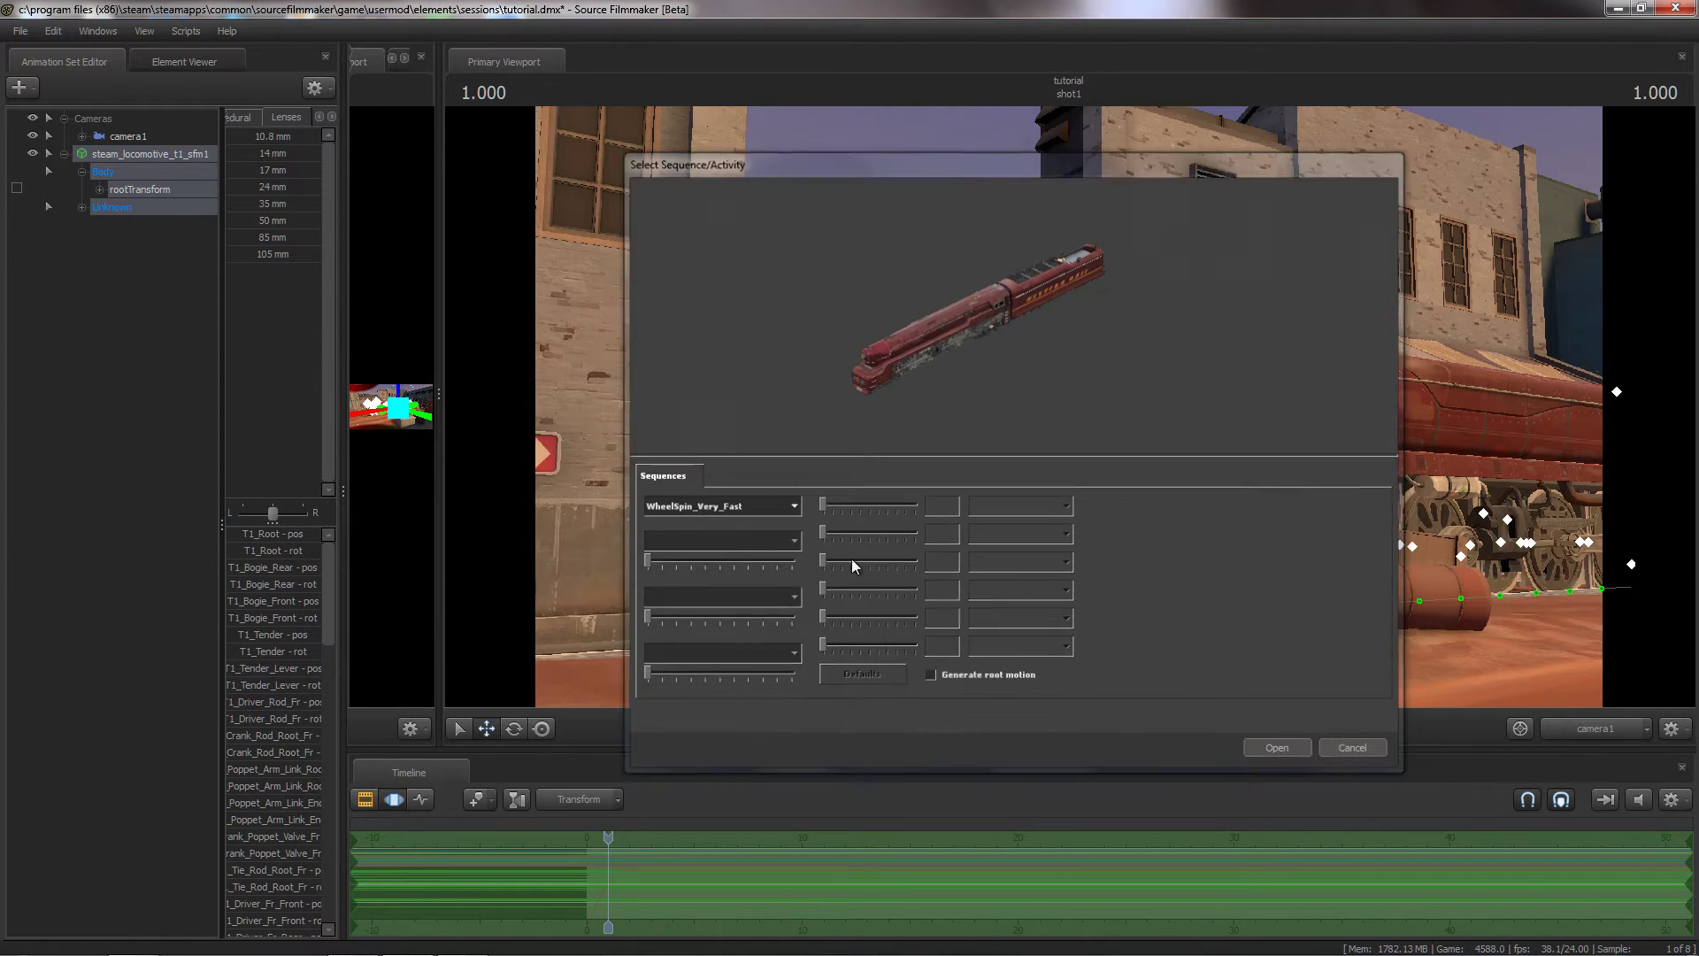
Step: Override the progressive refinement samples in the camera1 view with 128 for both Depth Of Field and Motion Blur
key("F2")
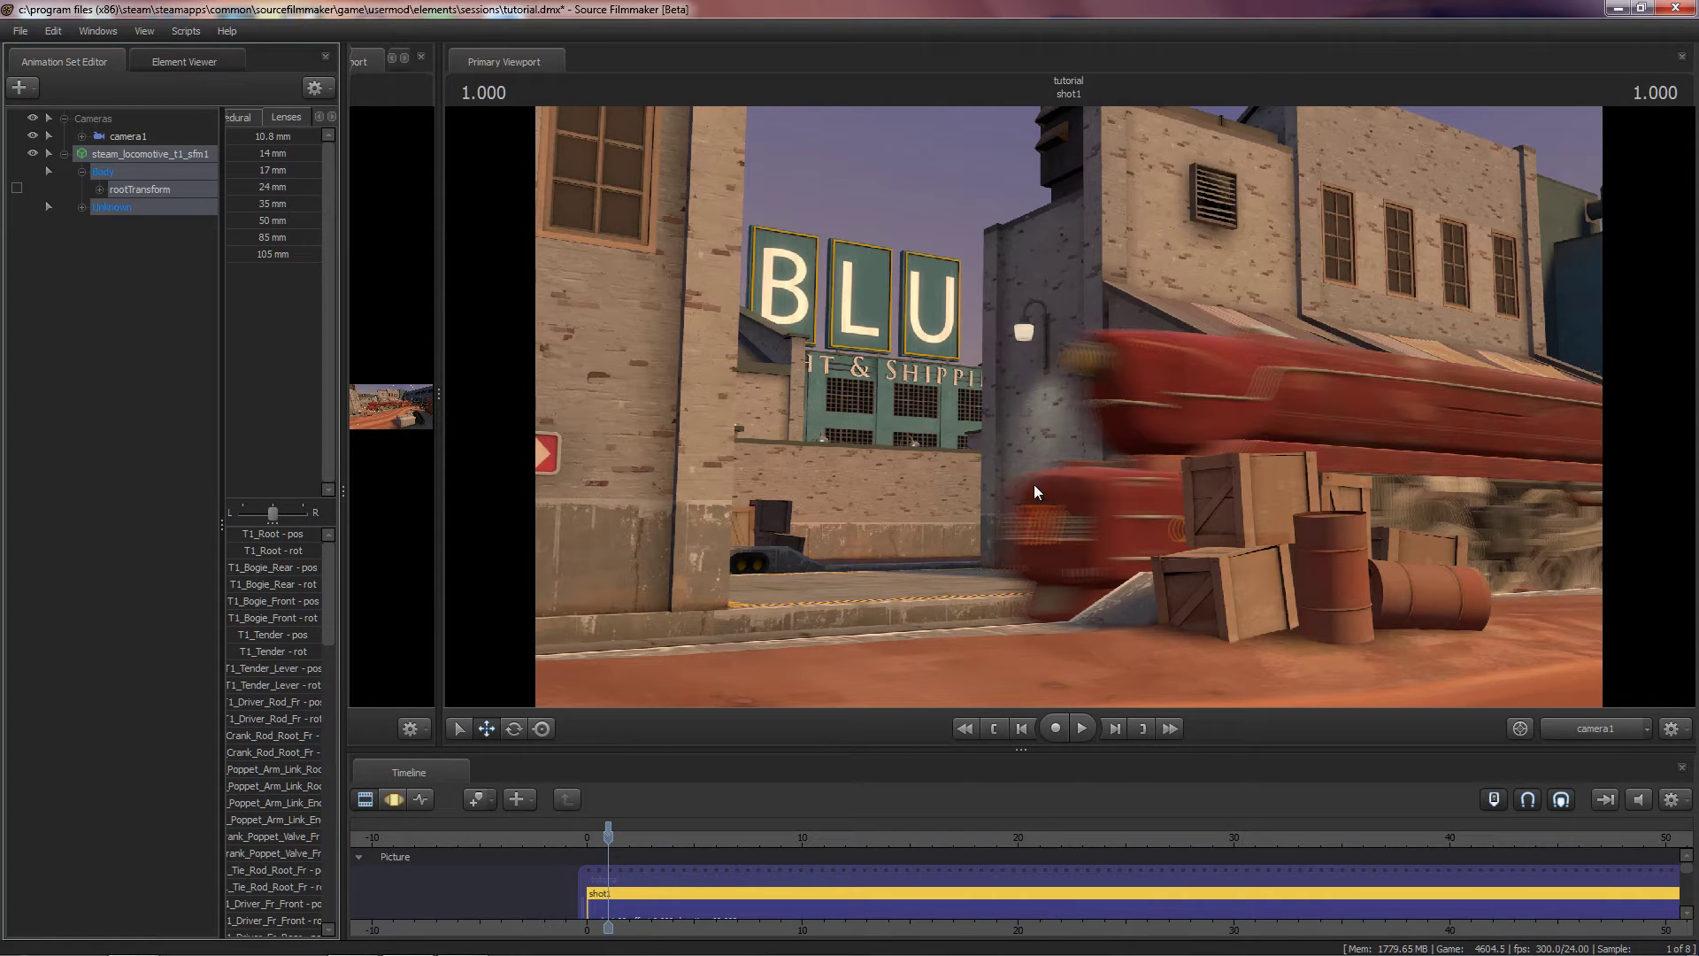
right_click(938, 276)
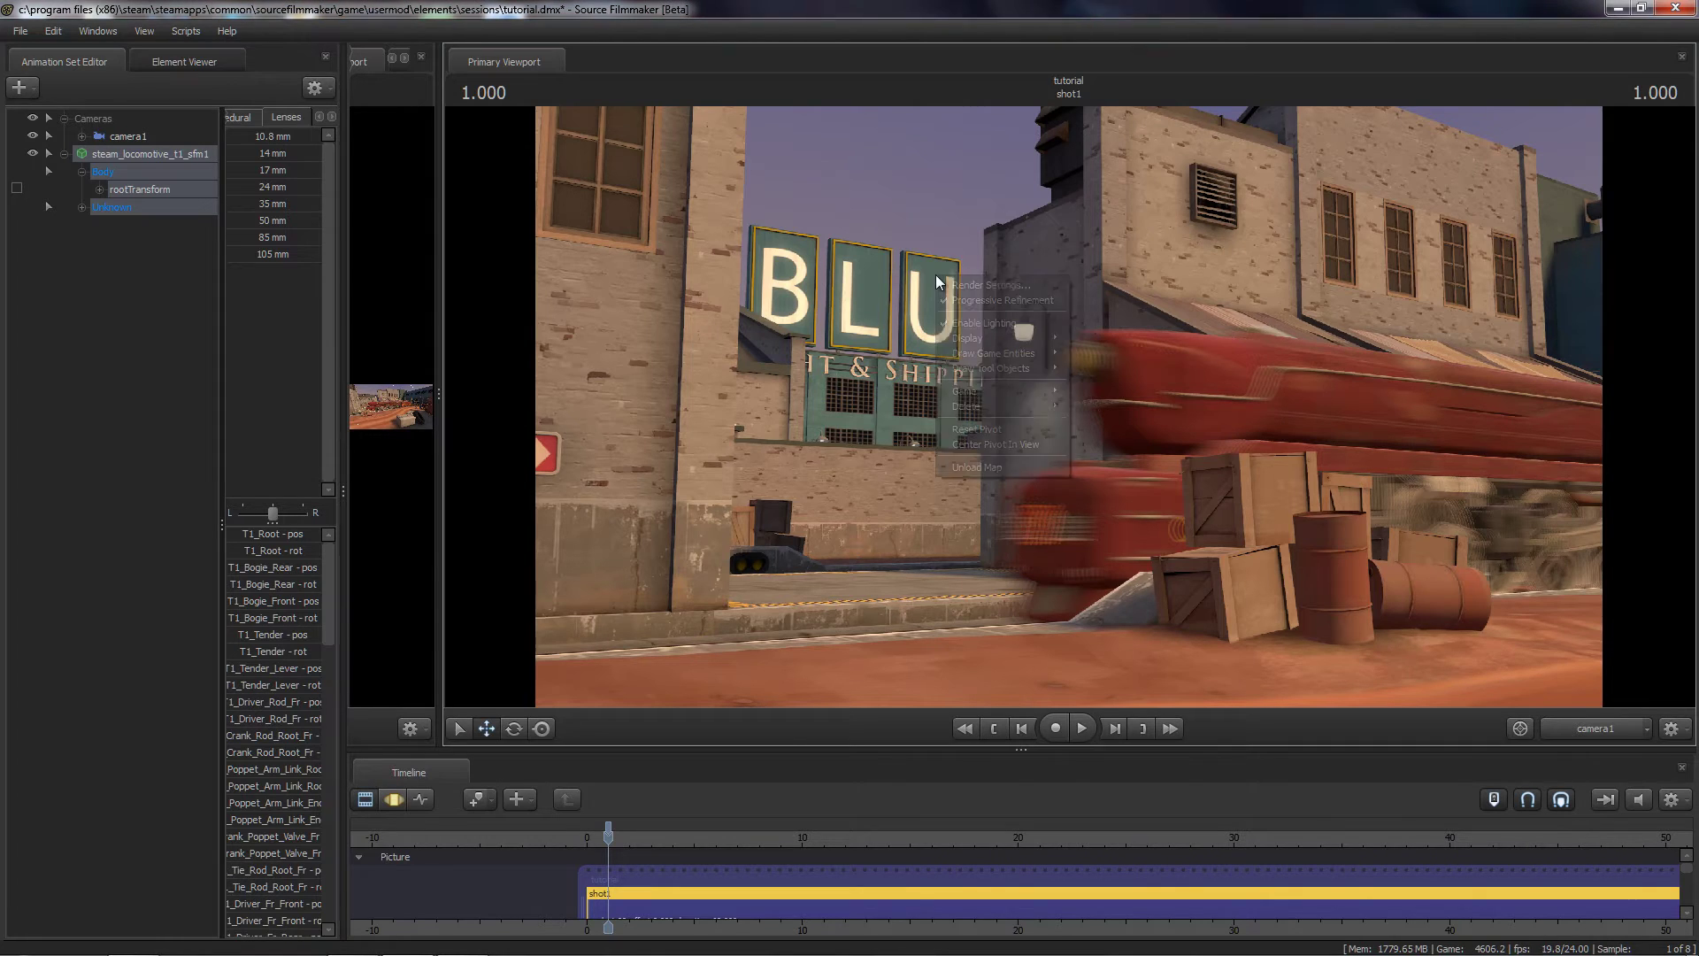
left_click(1005, 289)
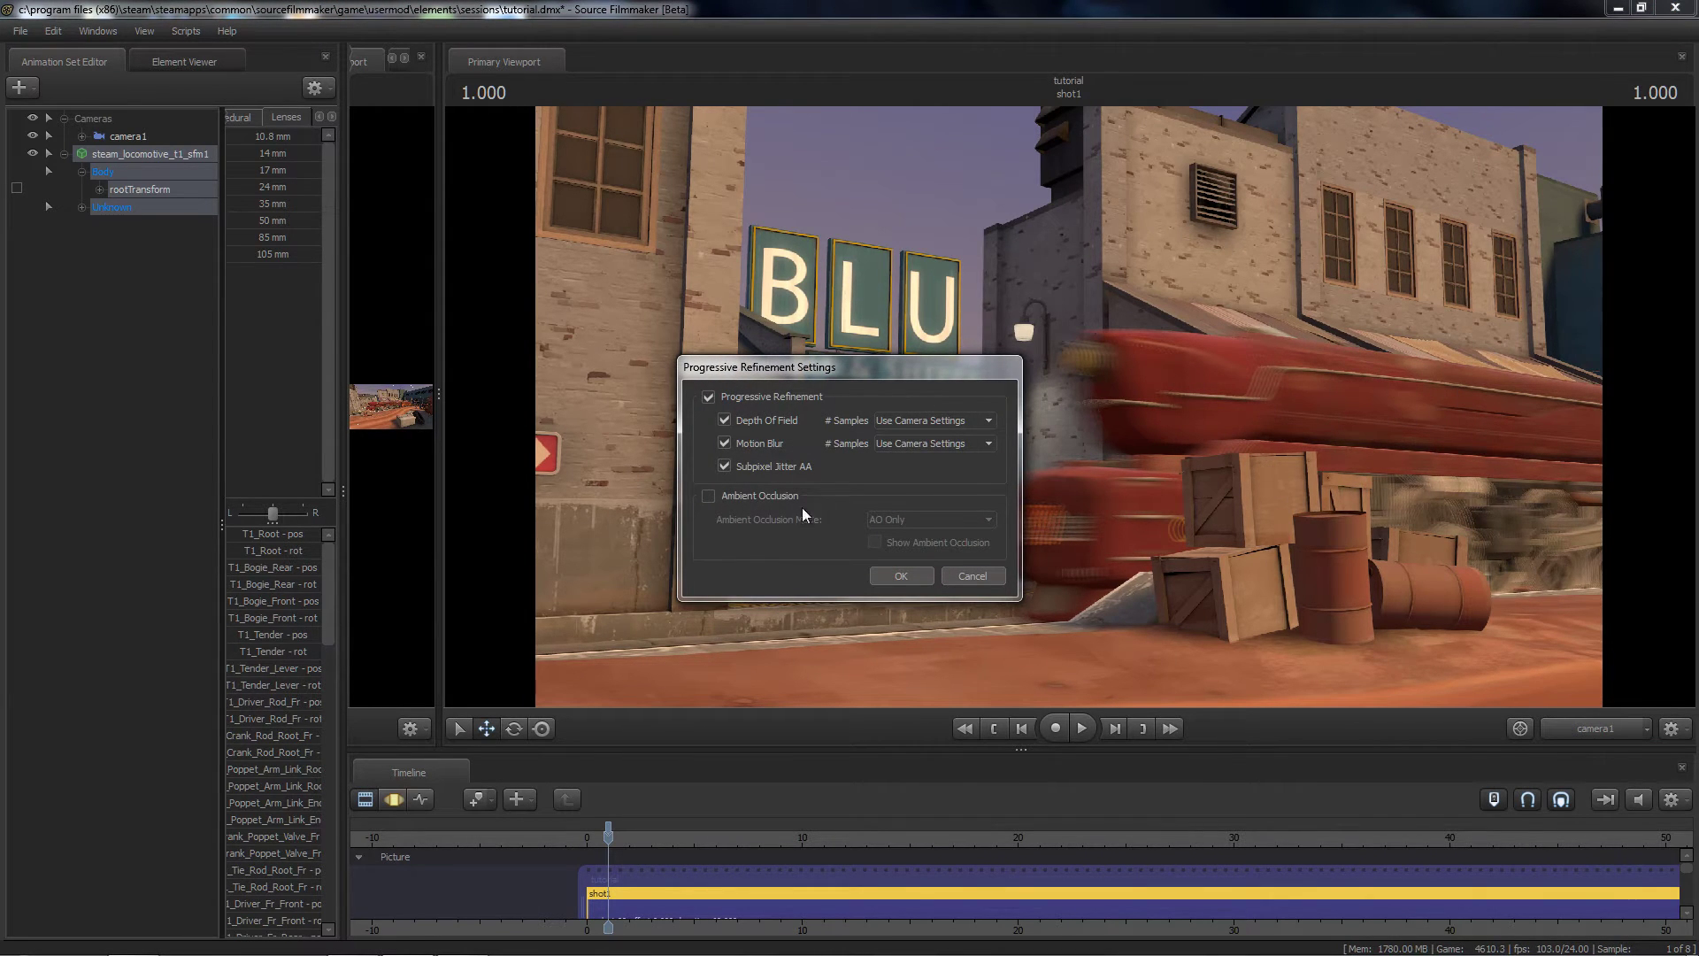
left_click(945, 423)
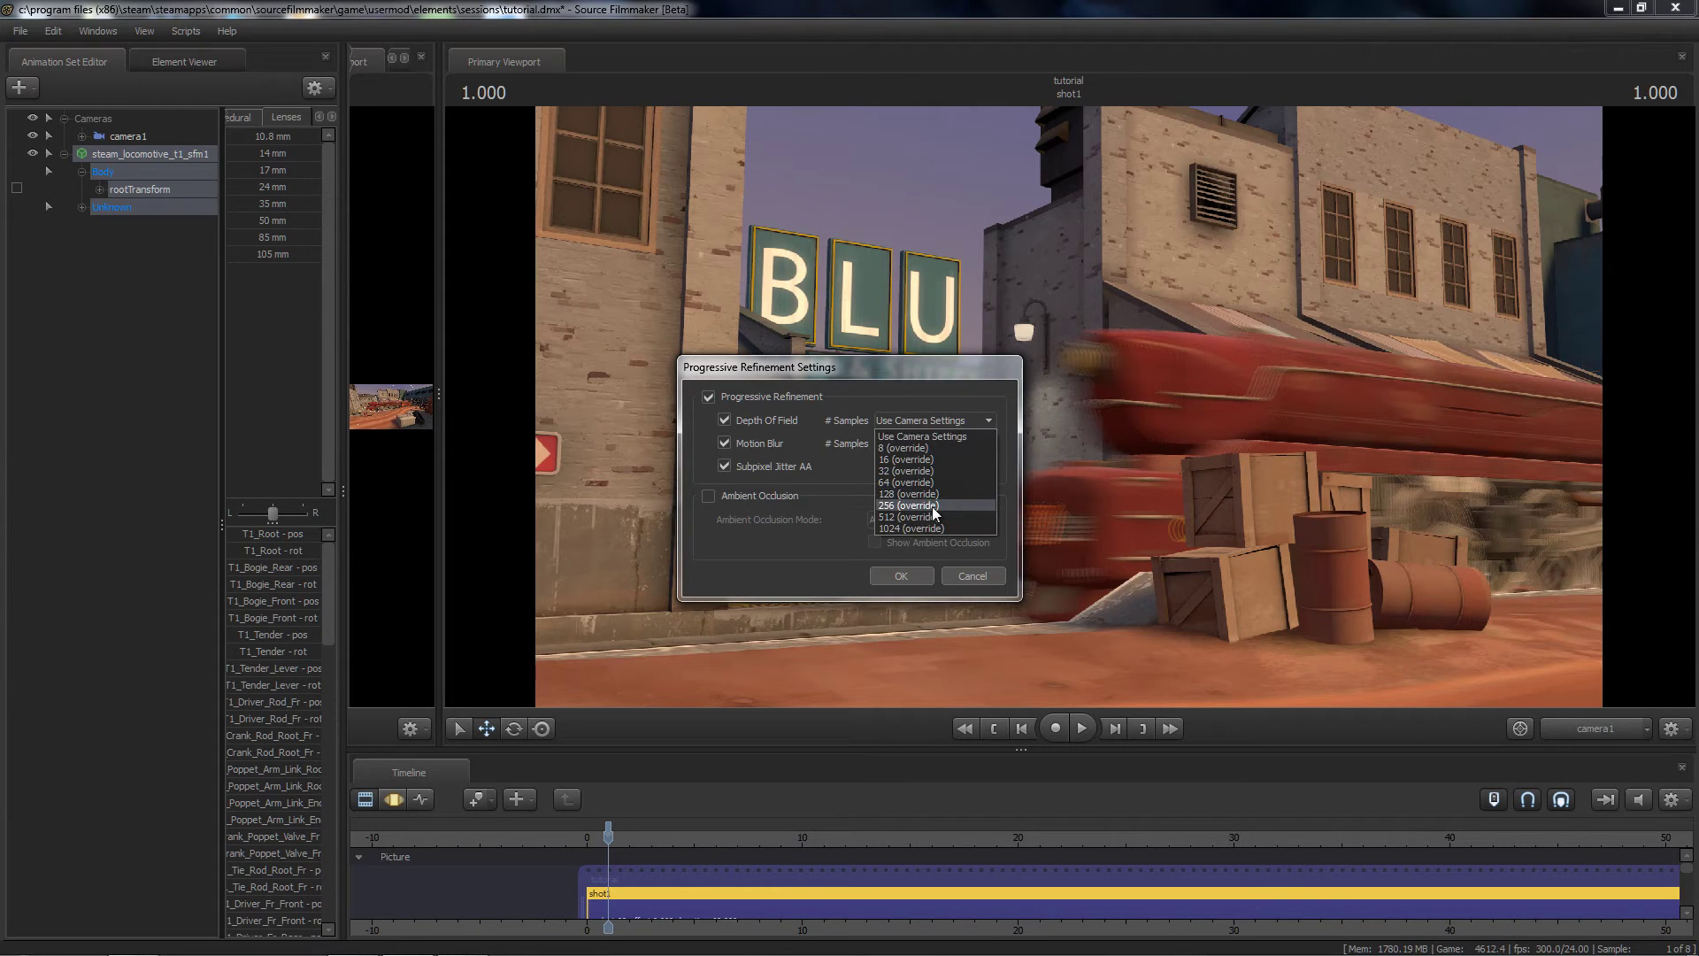
left_click(921, 494)
left_click(910, 443)
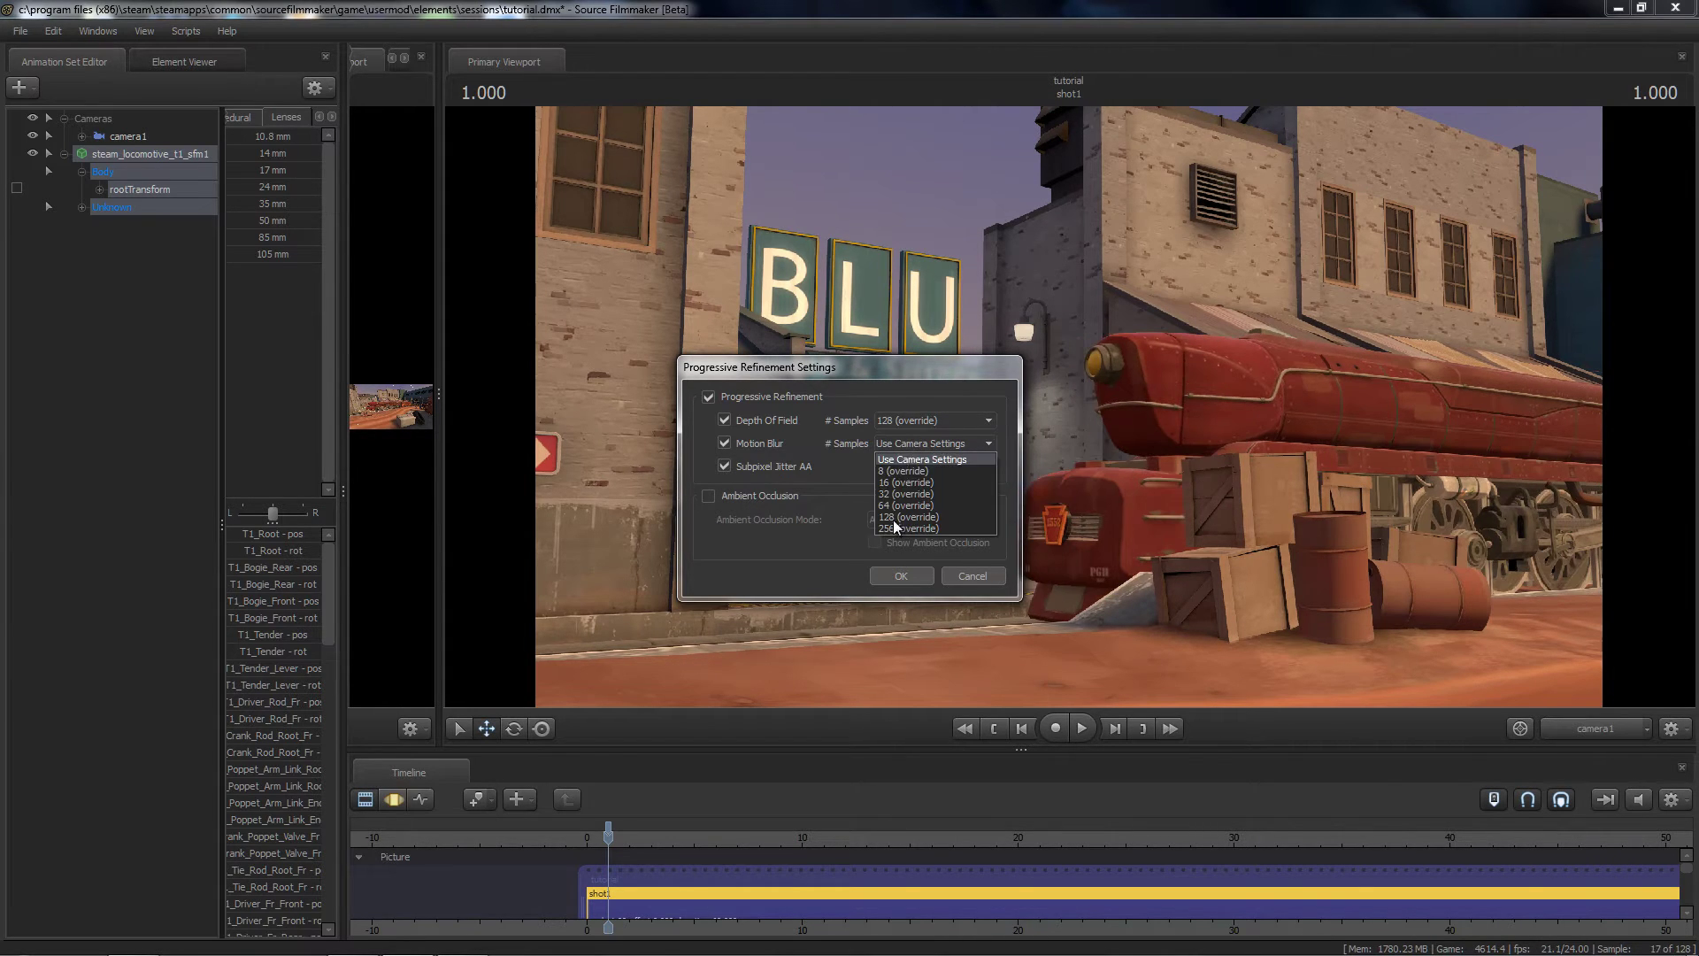
left_click(898, 517)
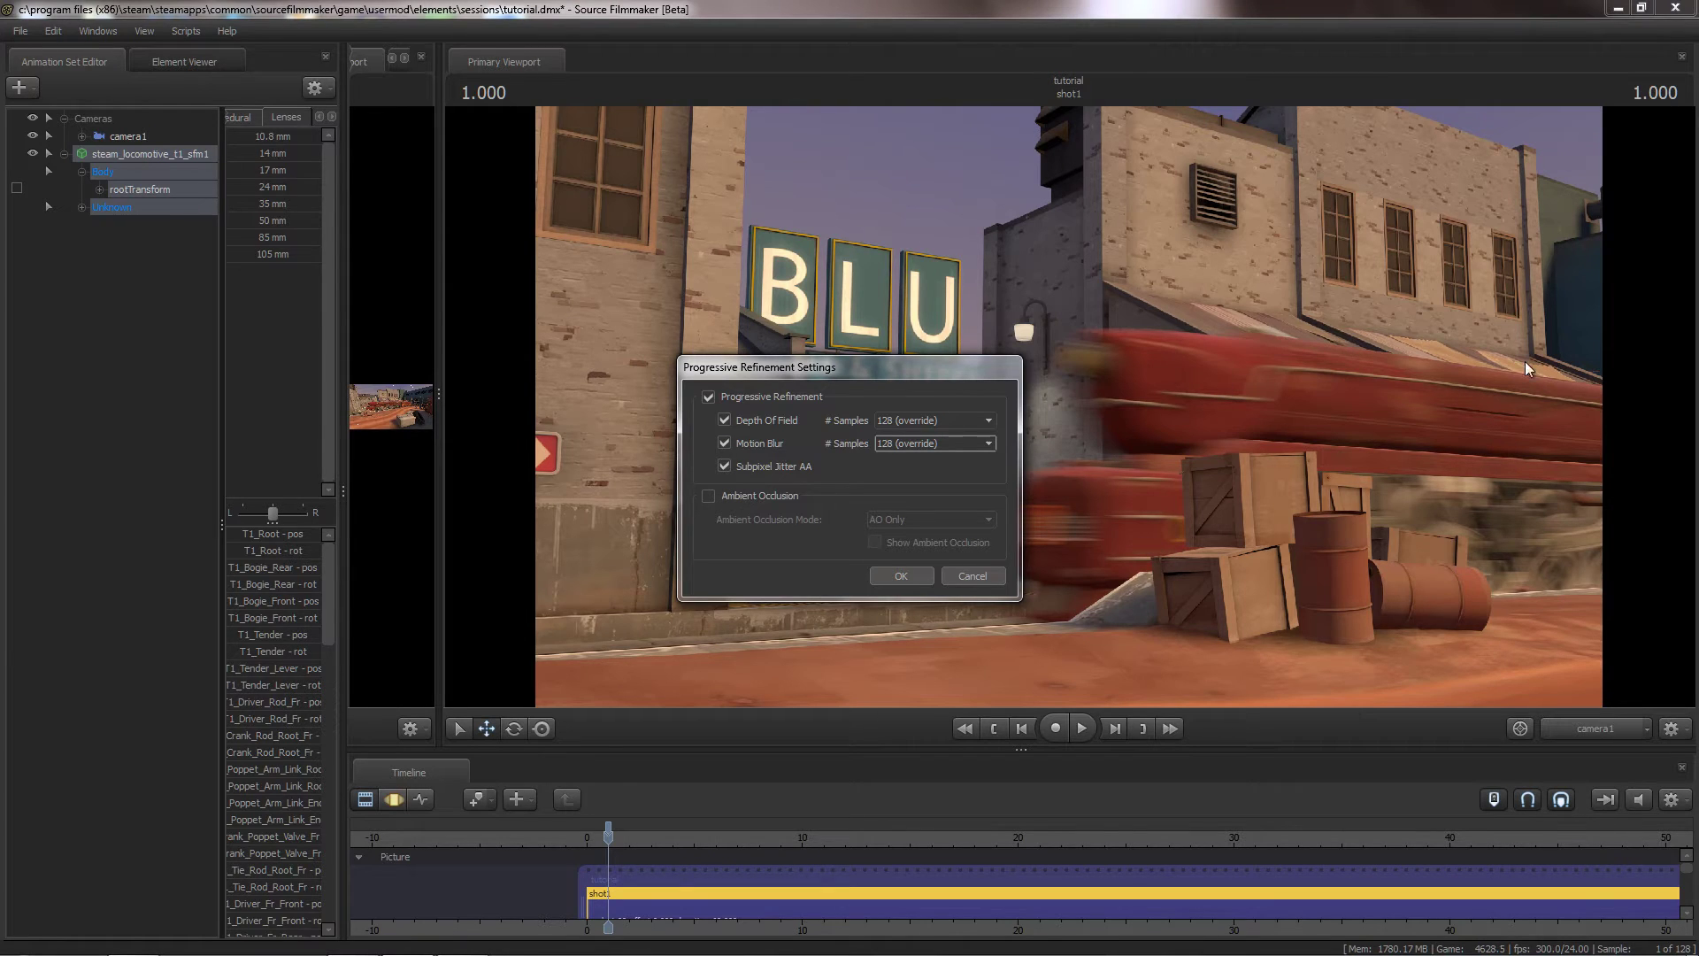
left_click(939, 416)
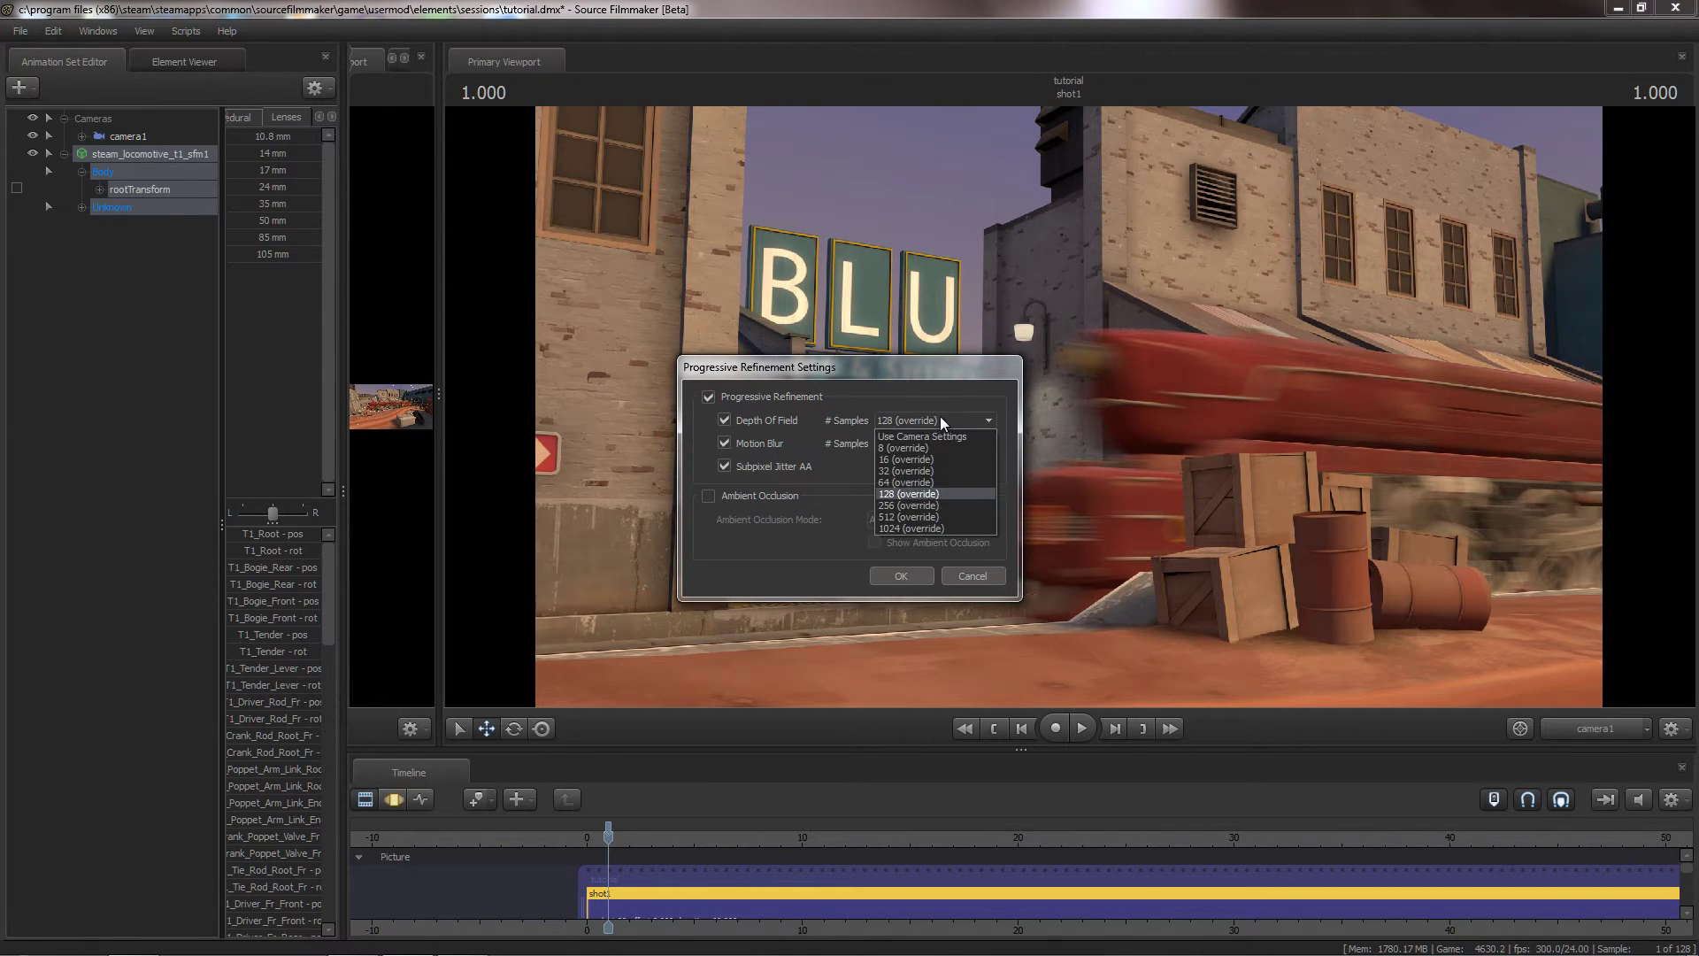
left_click(915, 392)
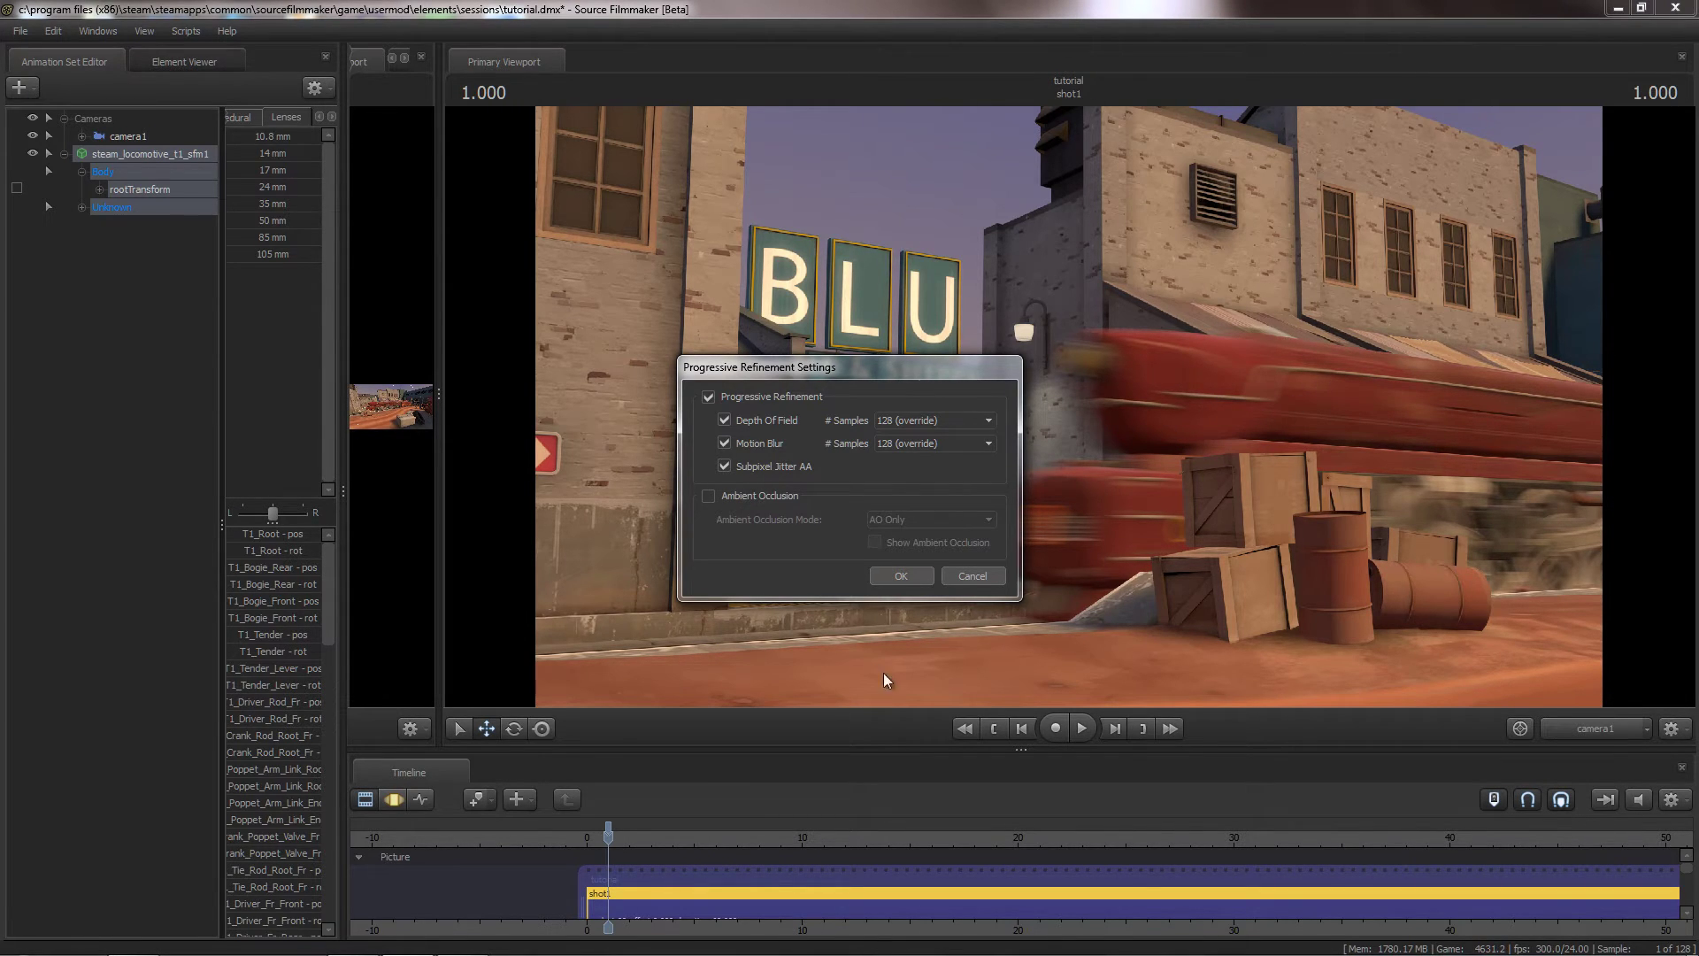
left_click(895, 572)
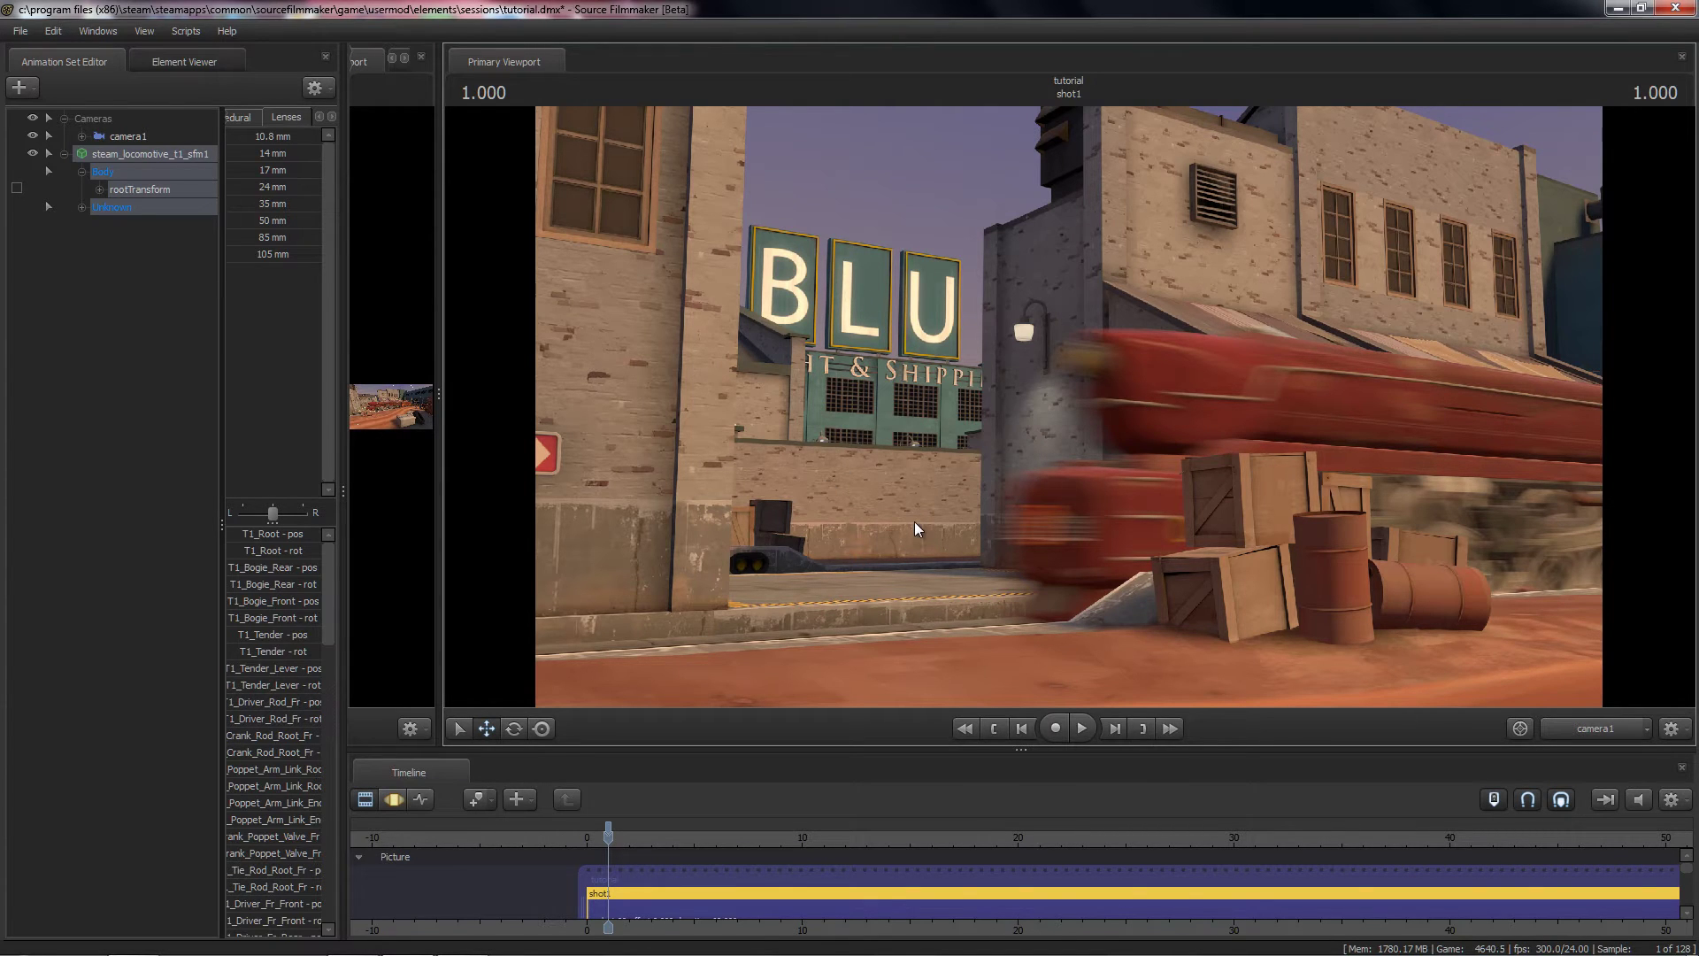
Step: In the Motion Editor, lock camera1's transform control to the locomotive's rootTransform
key("F2")
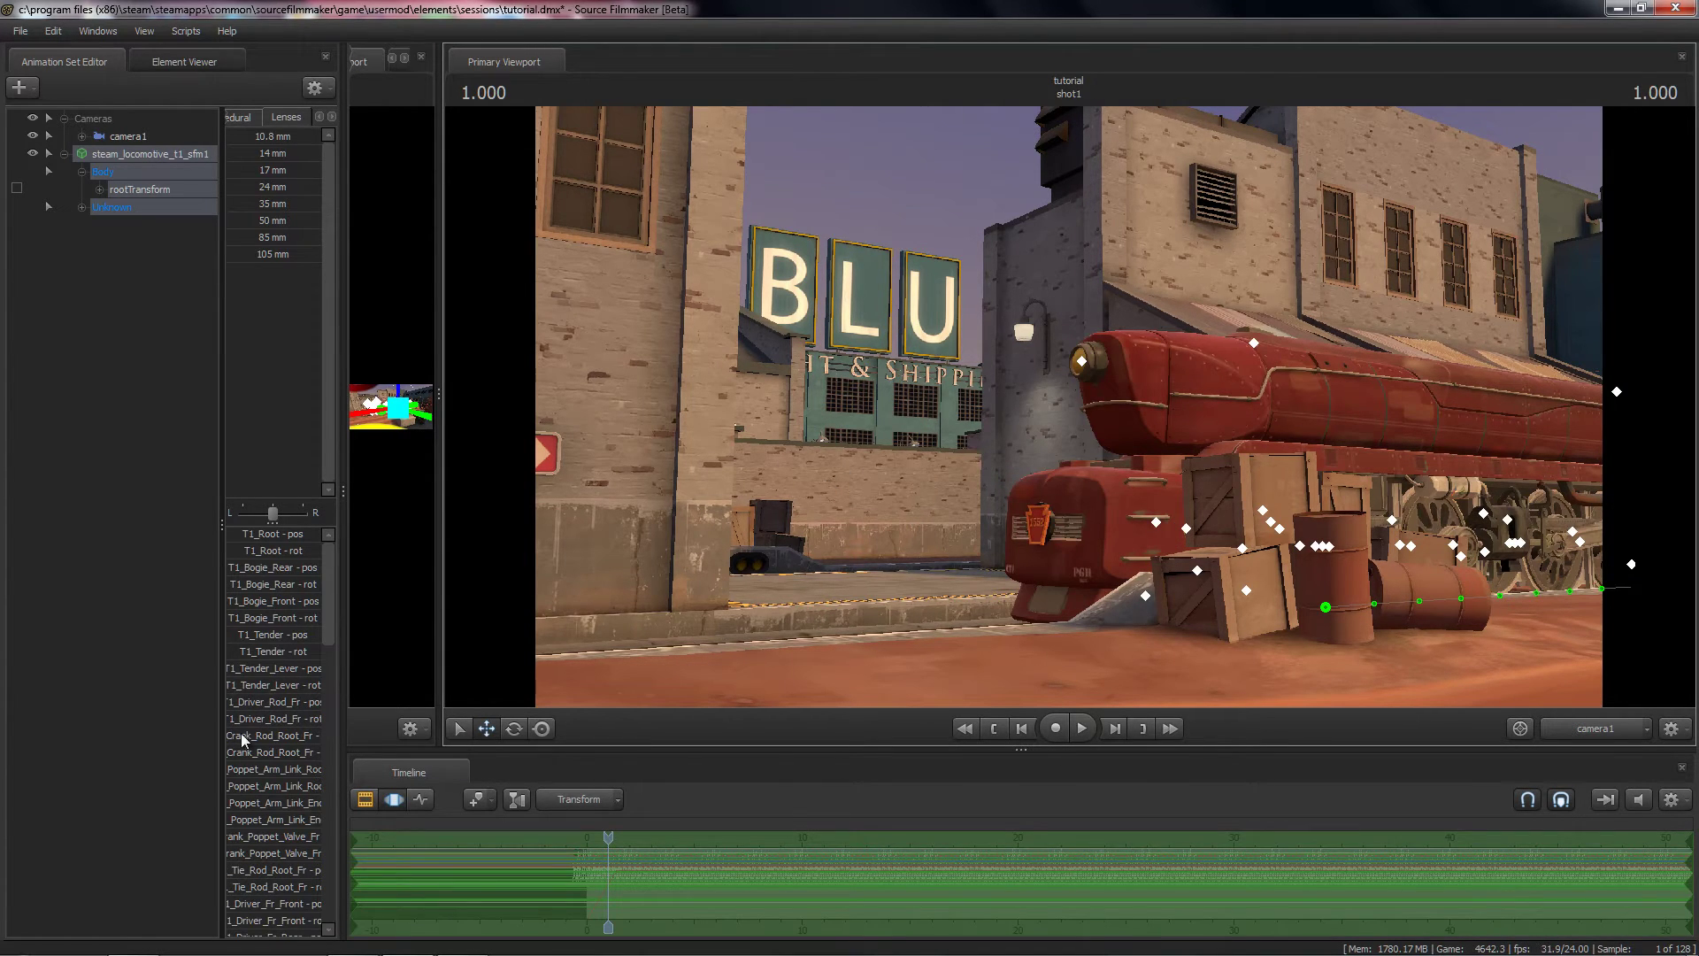
left_click(142, 192)
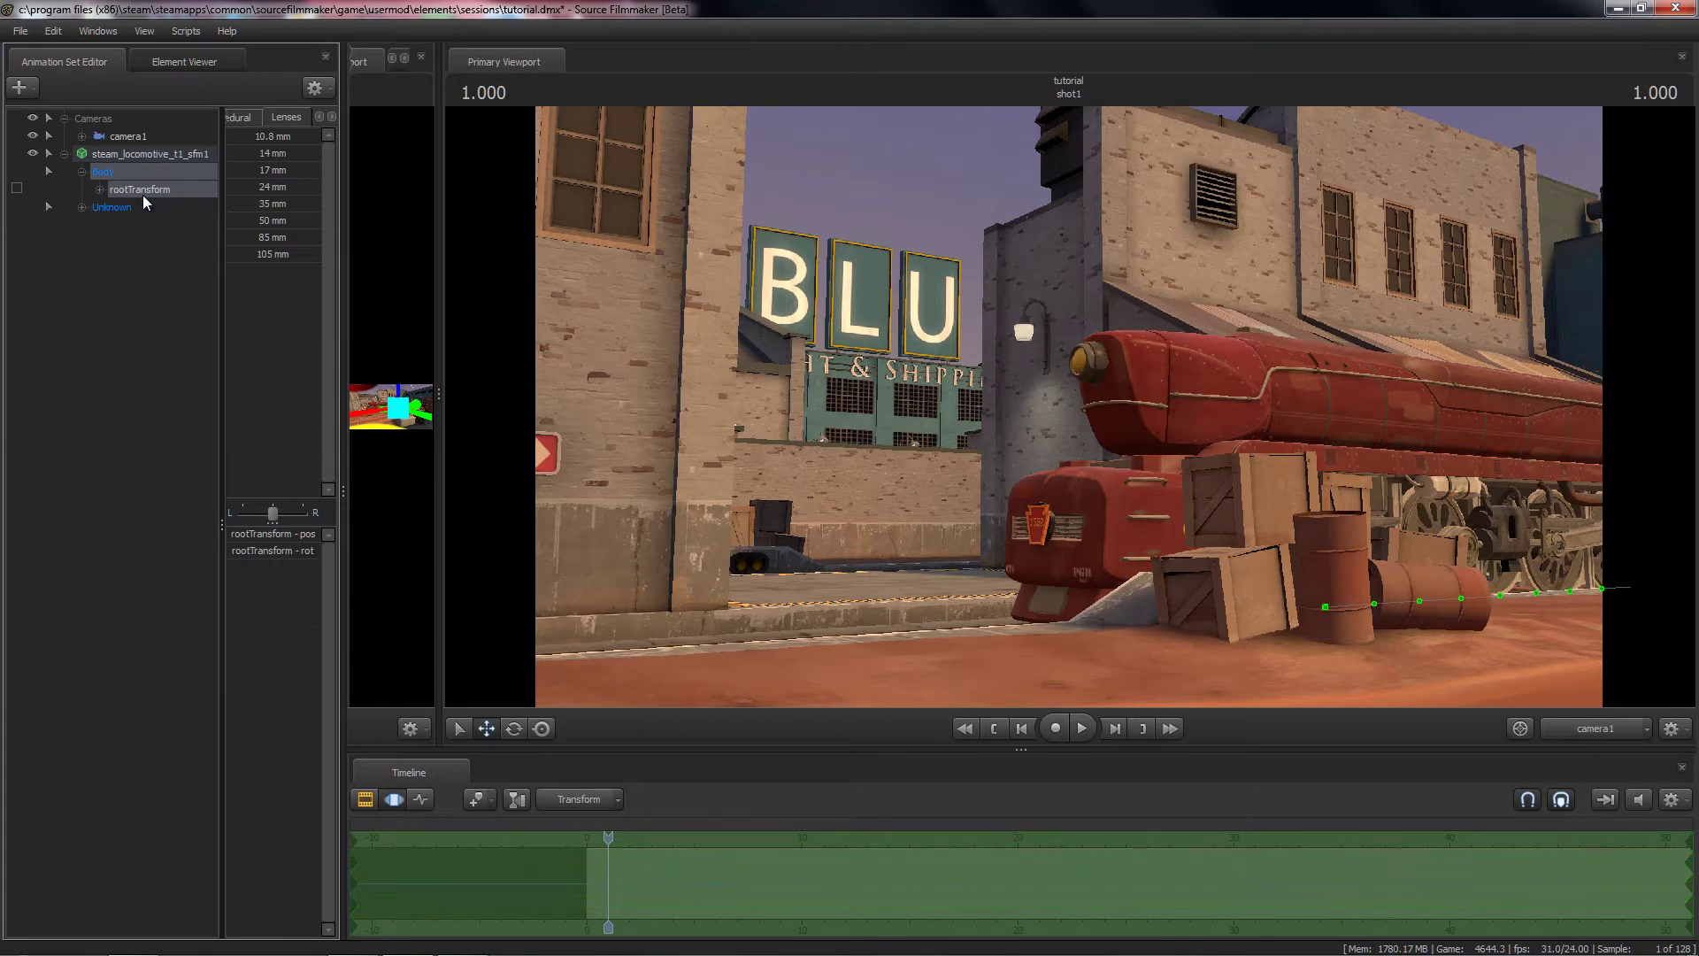
left_click(81, 136)
left_click(101, 155)
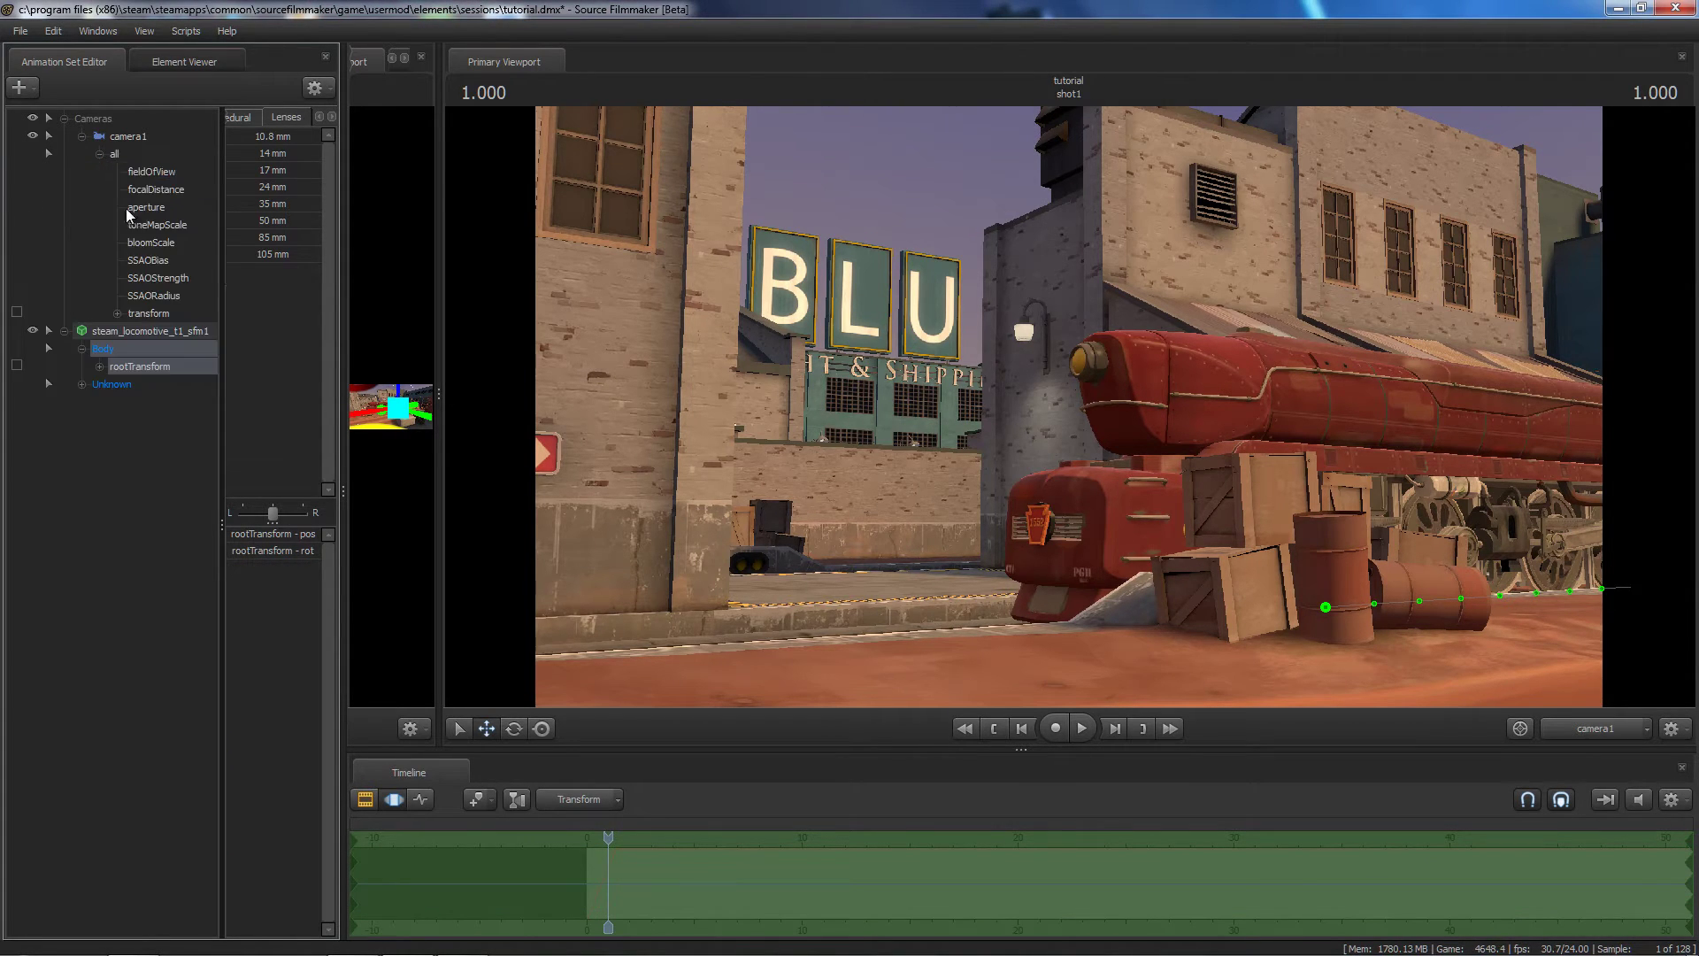
left_click(156, 315)
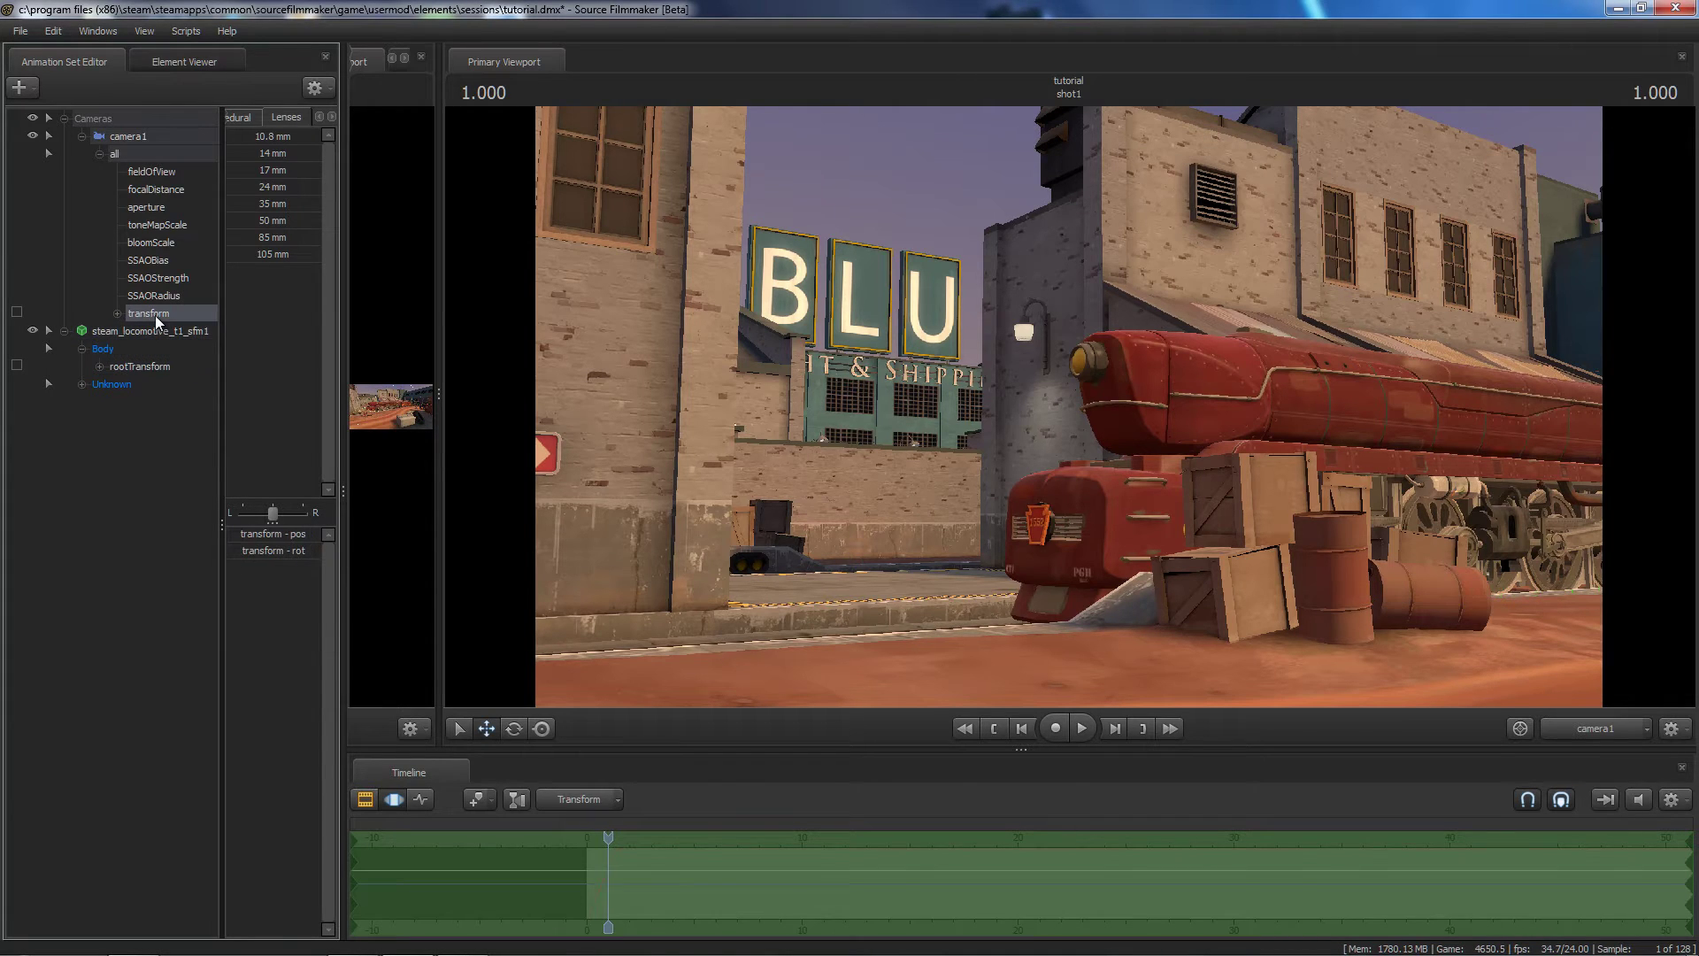
left_click(144, 366)
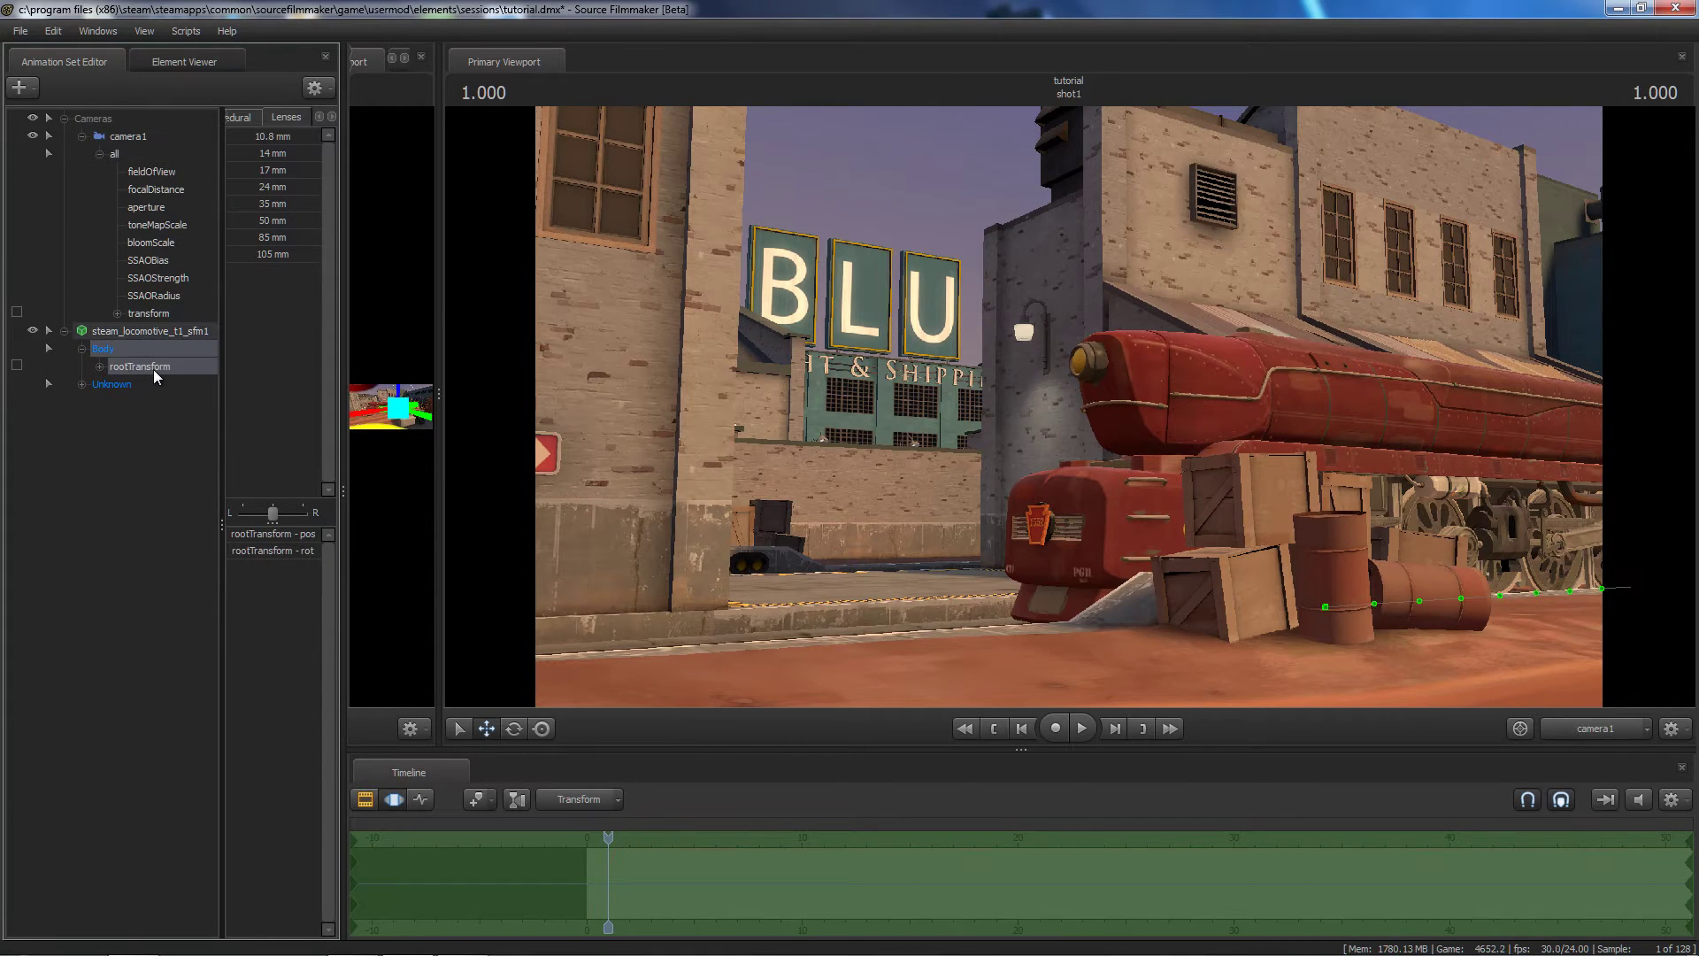
left_click_drag(152, 369, 149, 311)
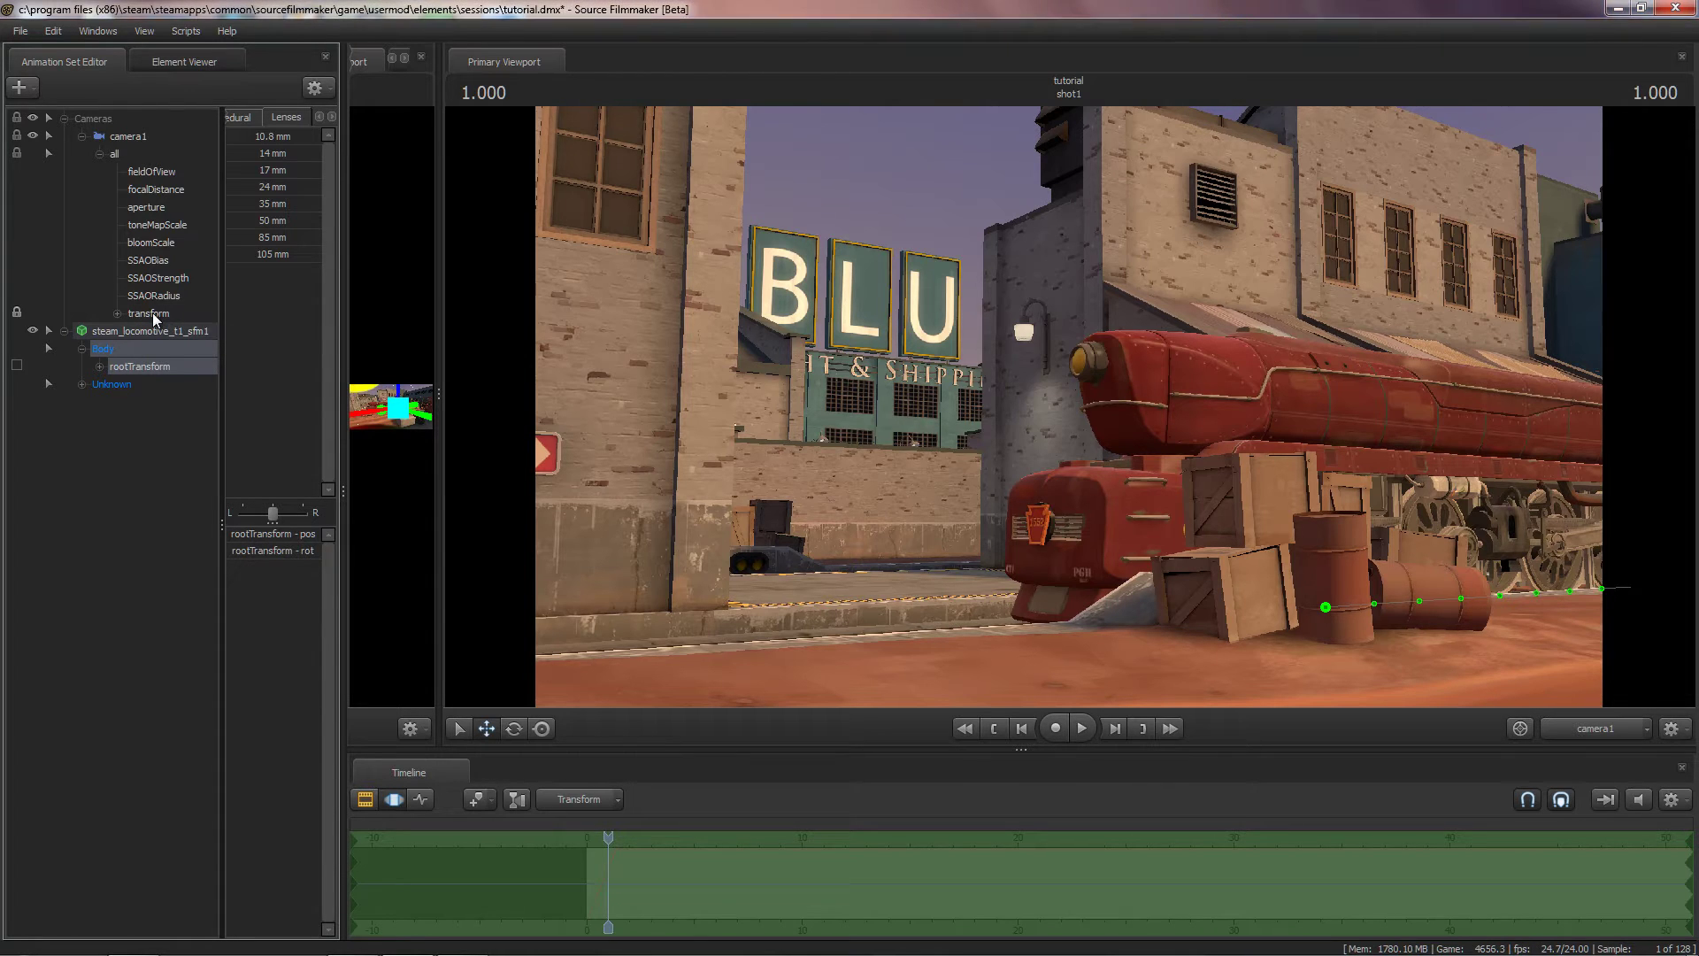
Step: Apply the Playhead procedural preset to camera1's transform over the whole timeline
left_click(152, 312)
left_click(232, 119)
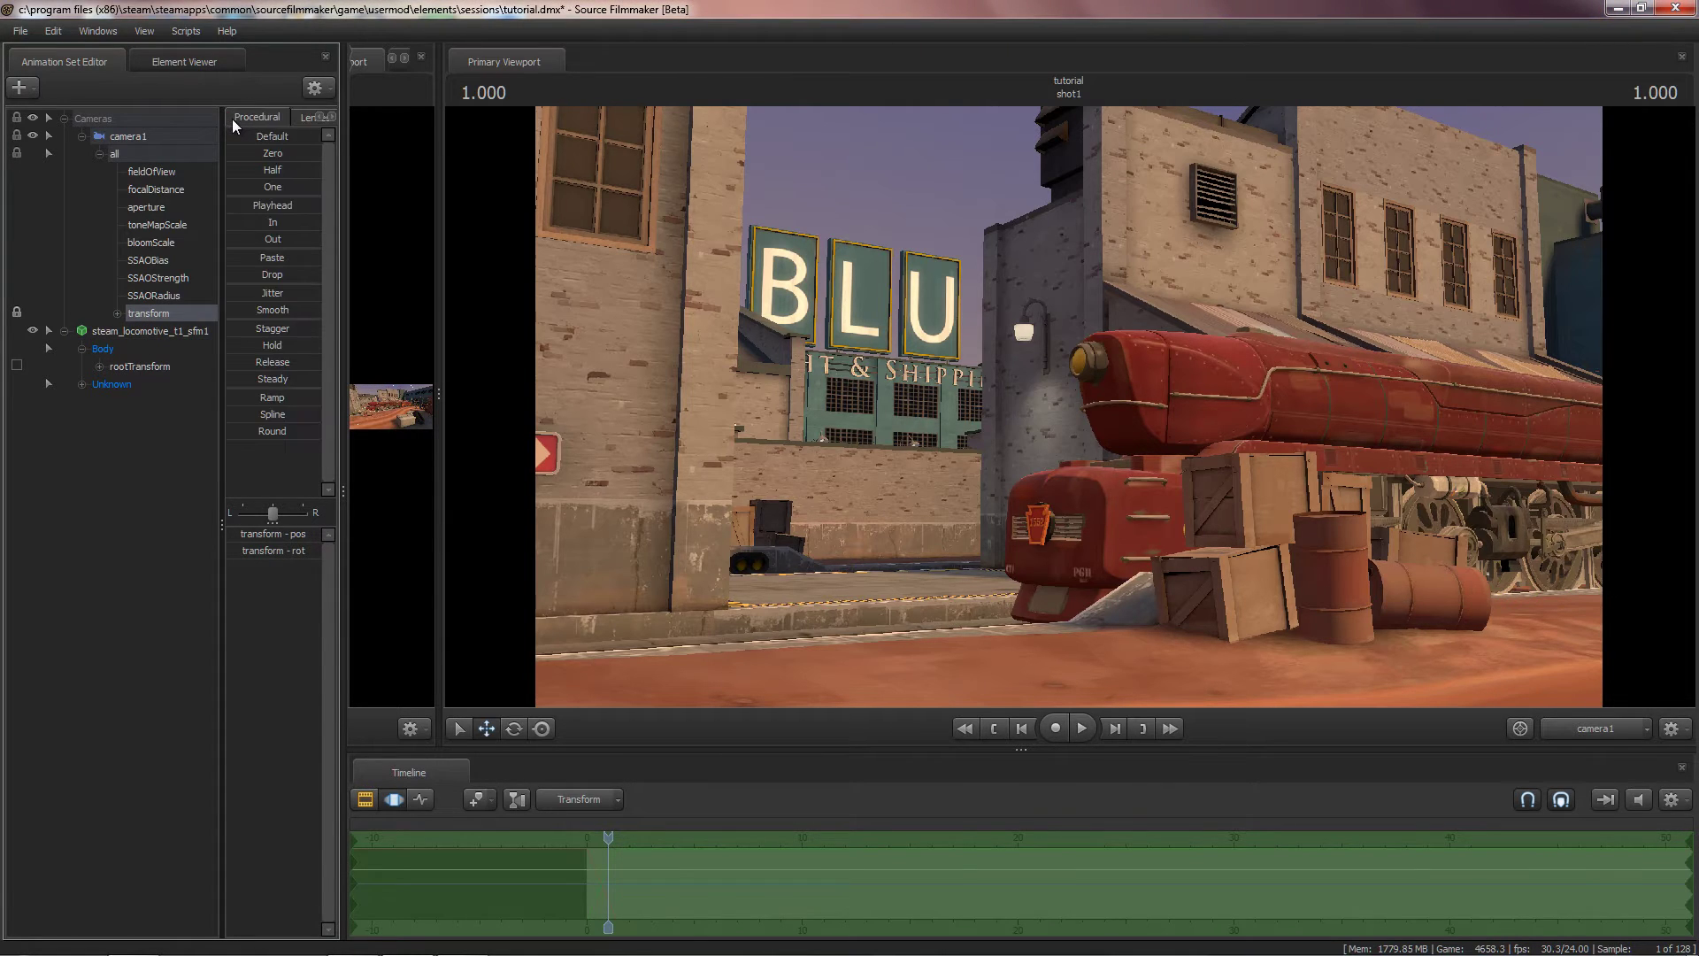
left_click(241, 209)
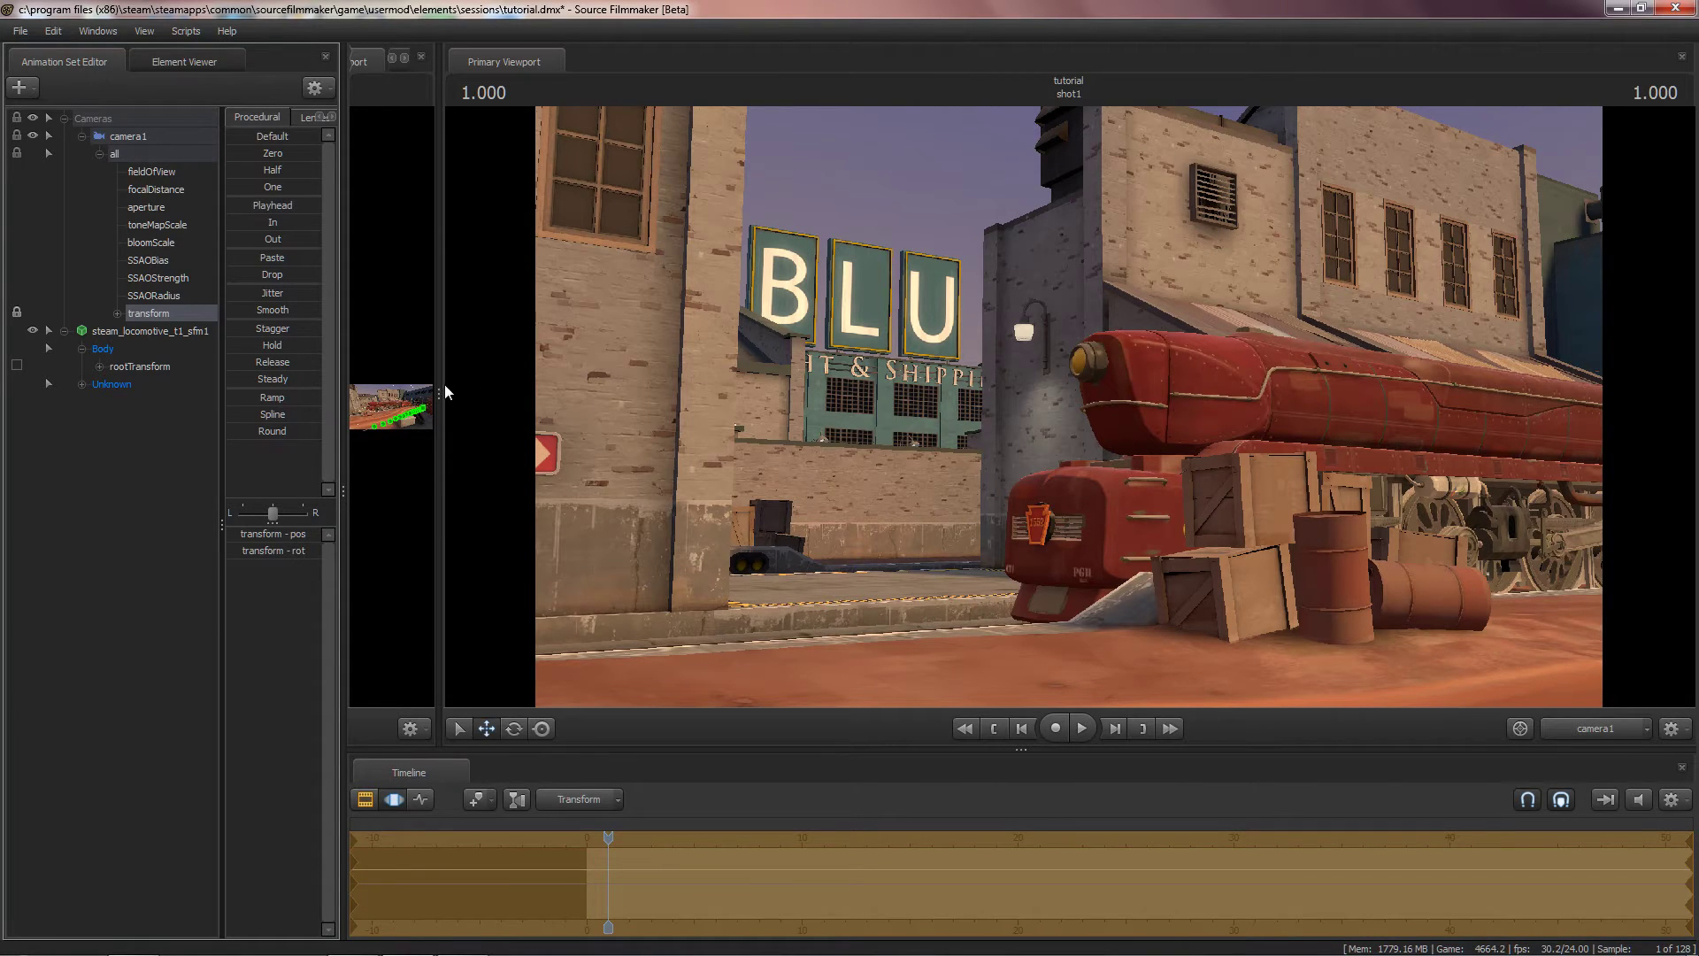
Step: Examine the camera's motion path beside the train through the Work Camera and preview camera1's motion blur at 1.000 seconds
left_click_drag(438, 384, 1604, 386)
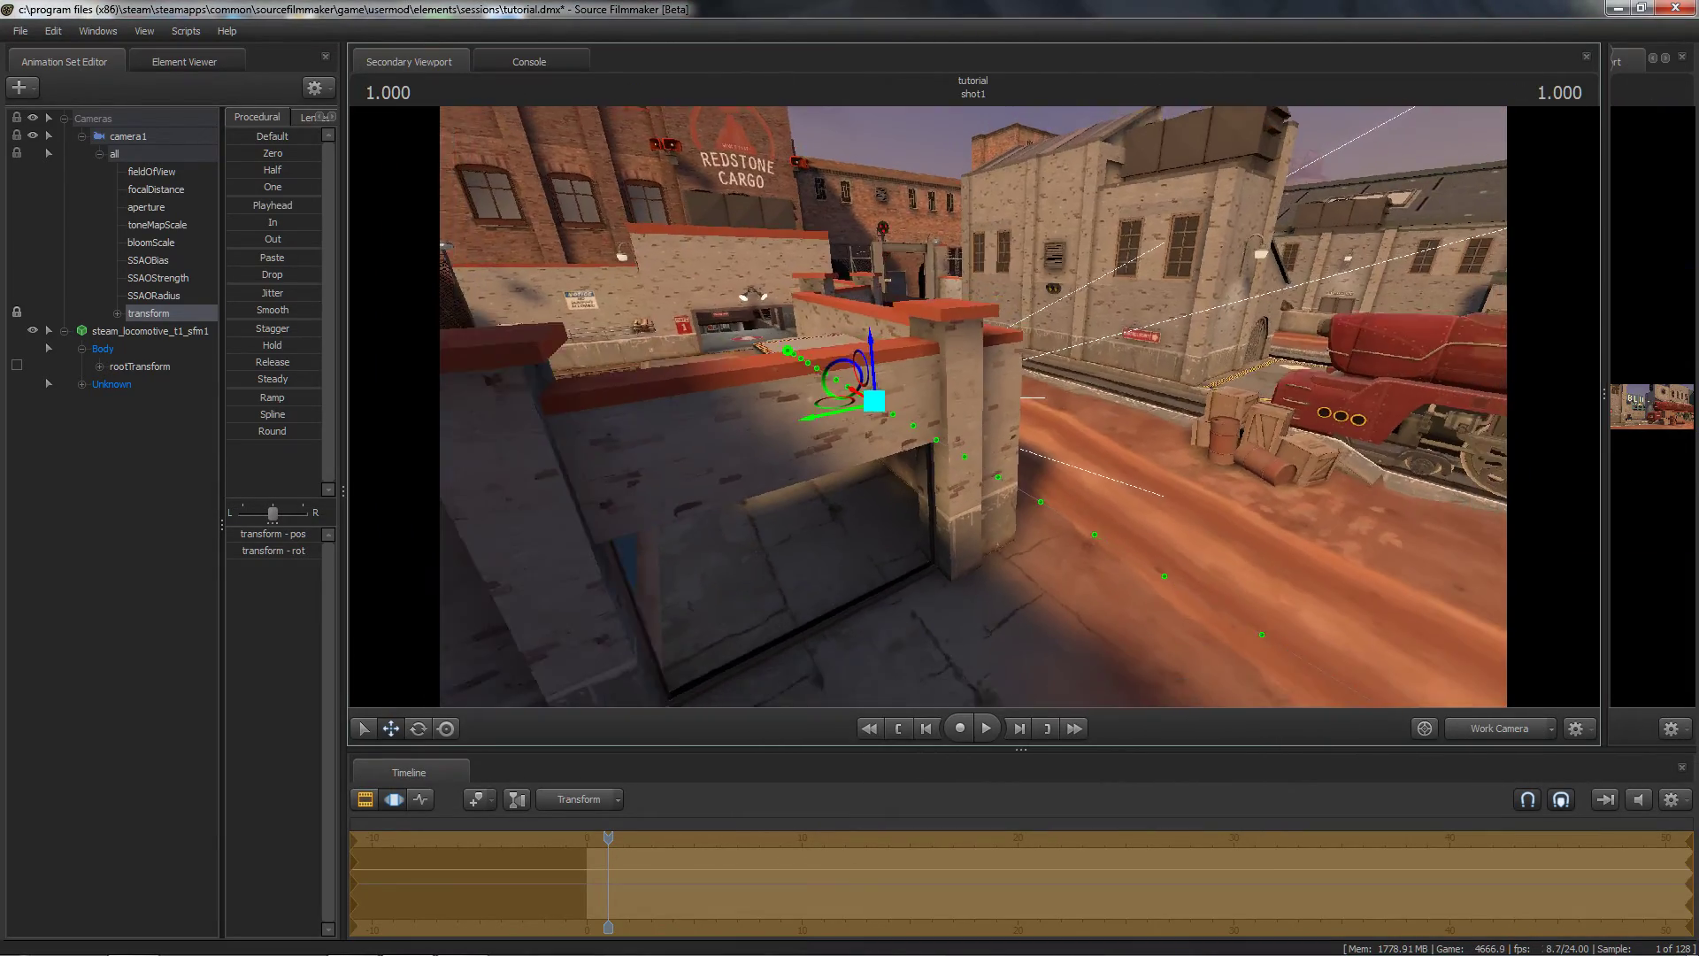
mouse_move(973, 407)
left_mouse_down()
mouse_move(912, 420)
mouse_move(1079, 486)
mouse_move(974, 409)
left_mouse_up()
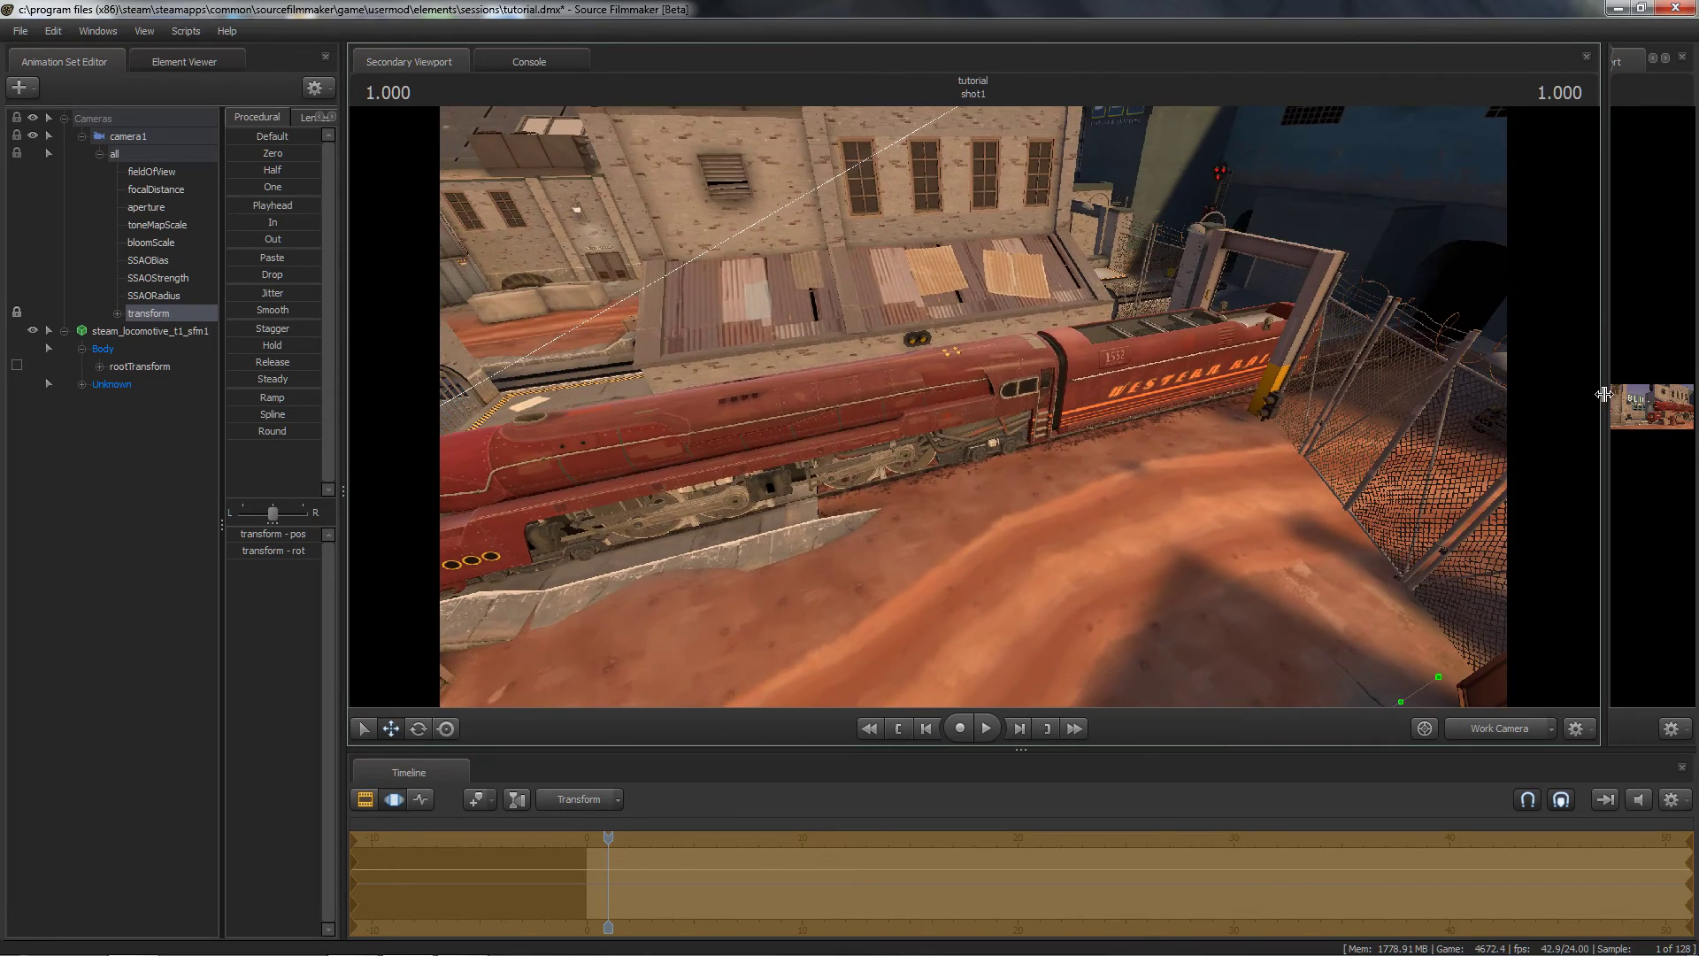
left_click_drag(1604, 394, 478, 485)
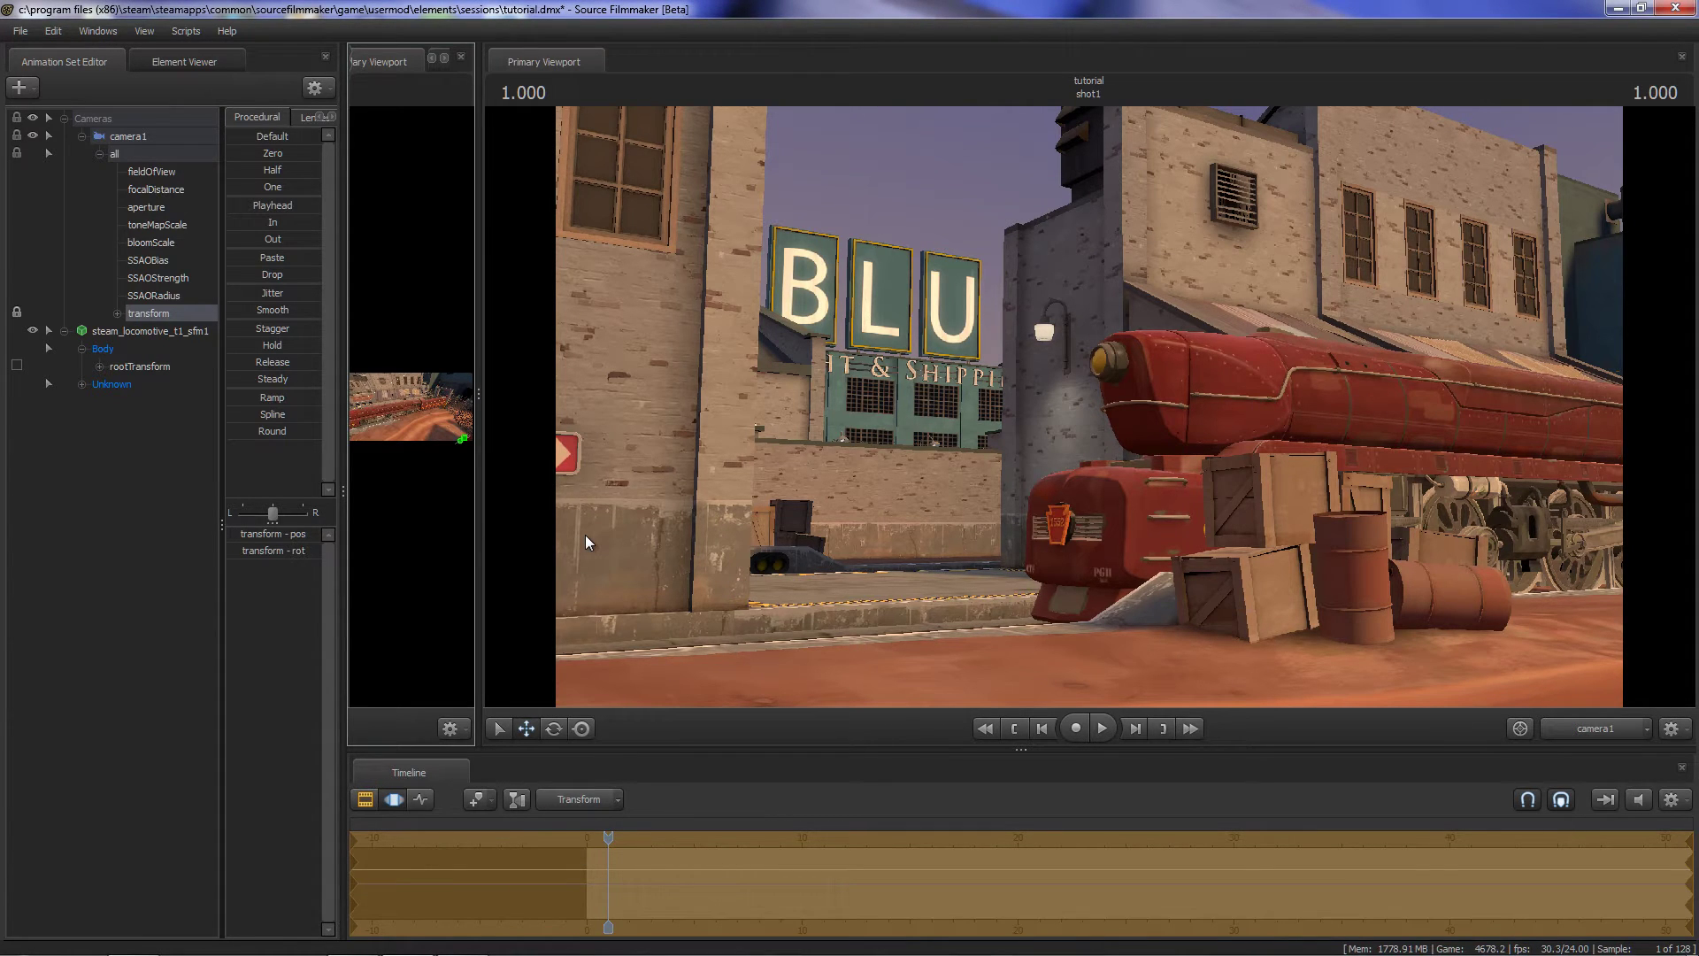
key("F2")
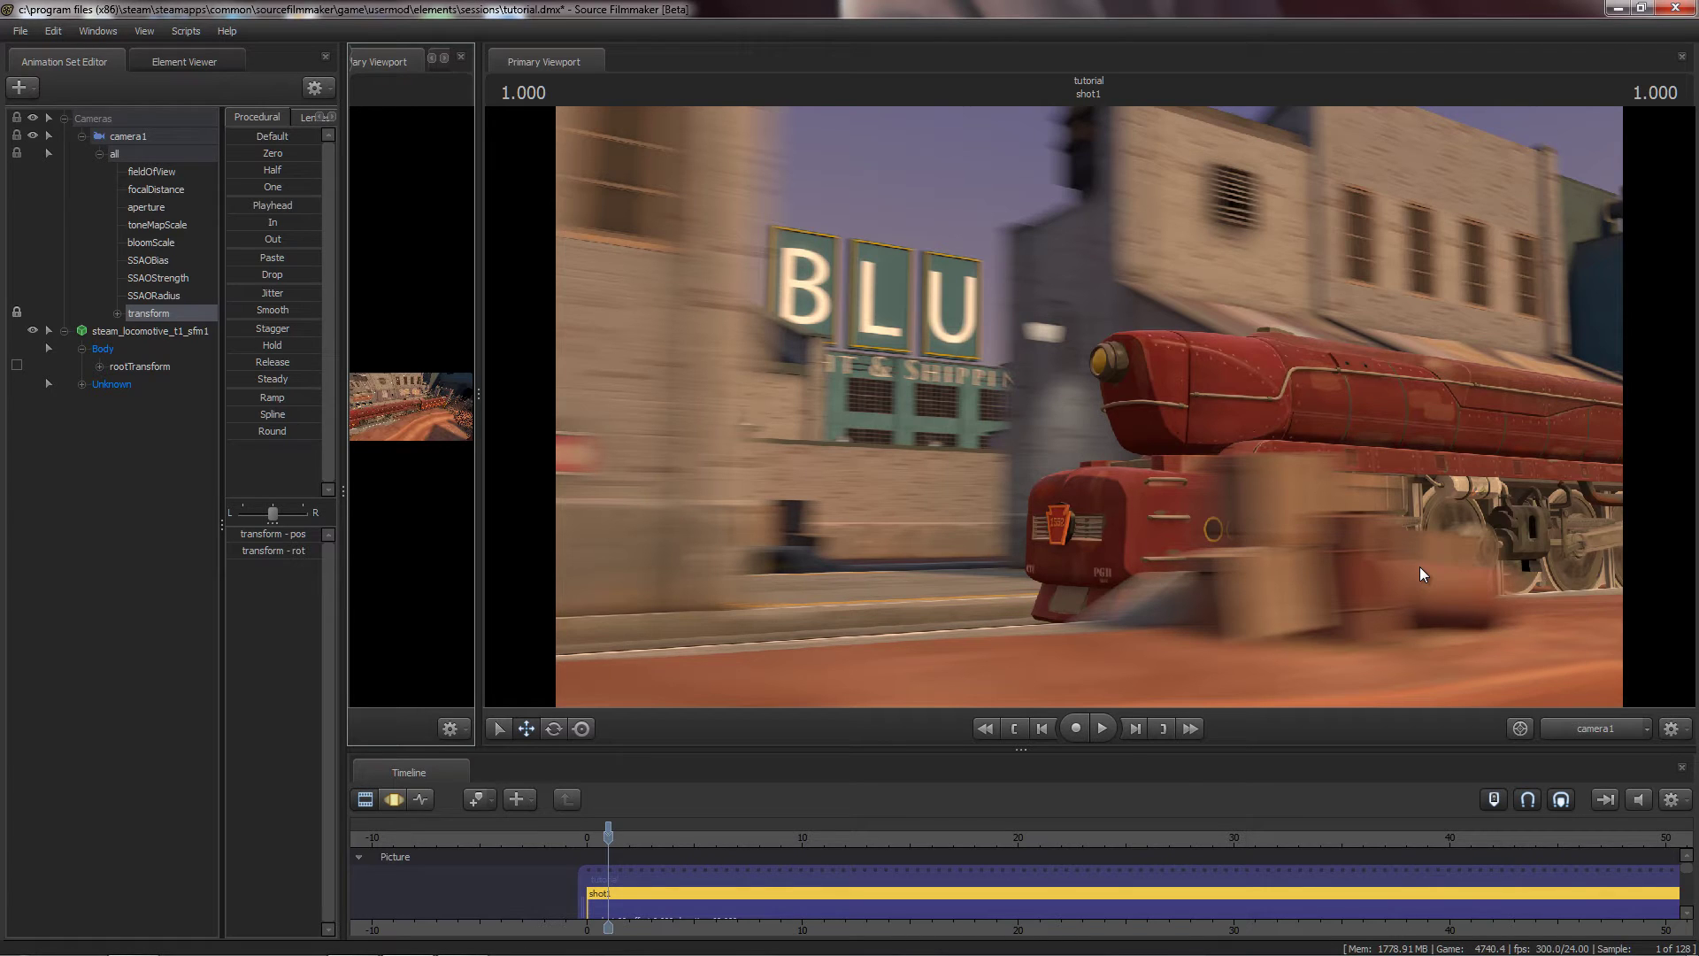
key("F3")
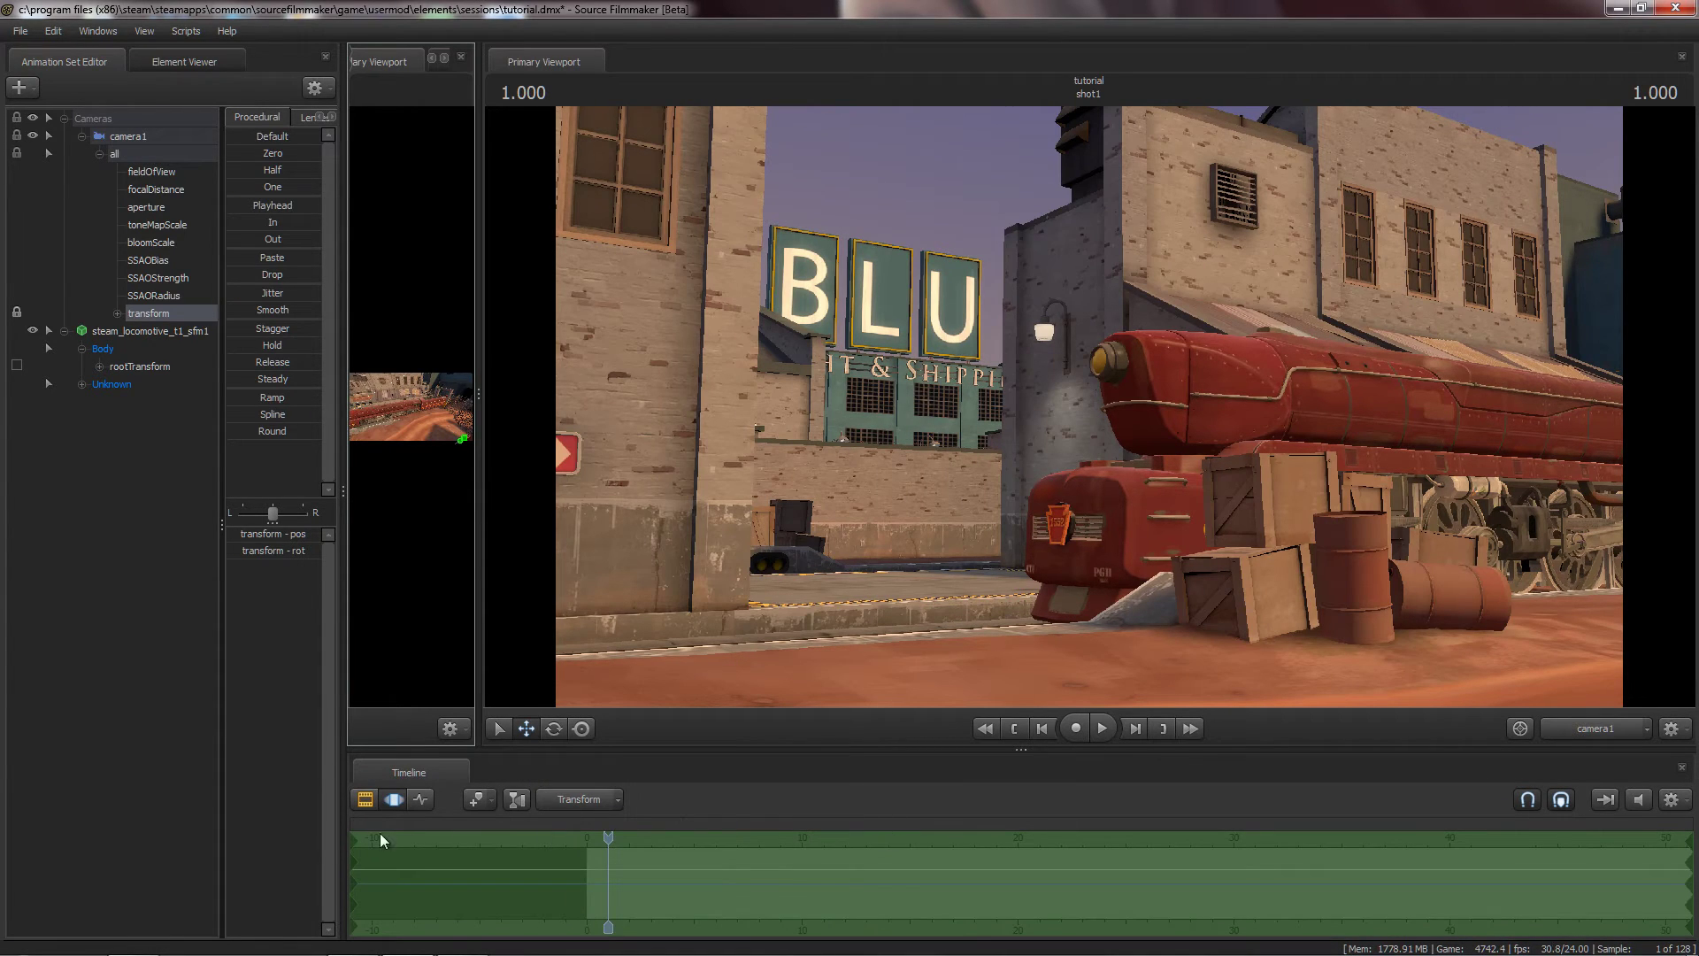
Step: Unlock camera1's transform from the locomotive and apply the Playhead procedural preset to it over the whole timeline
left_click(16, 313)
left_click_drag(233, 206, 248, 206)
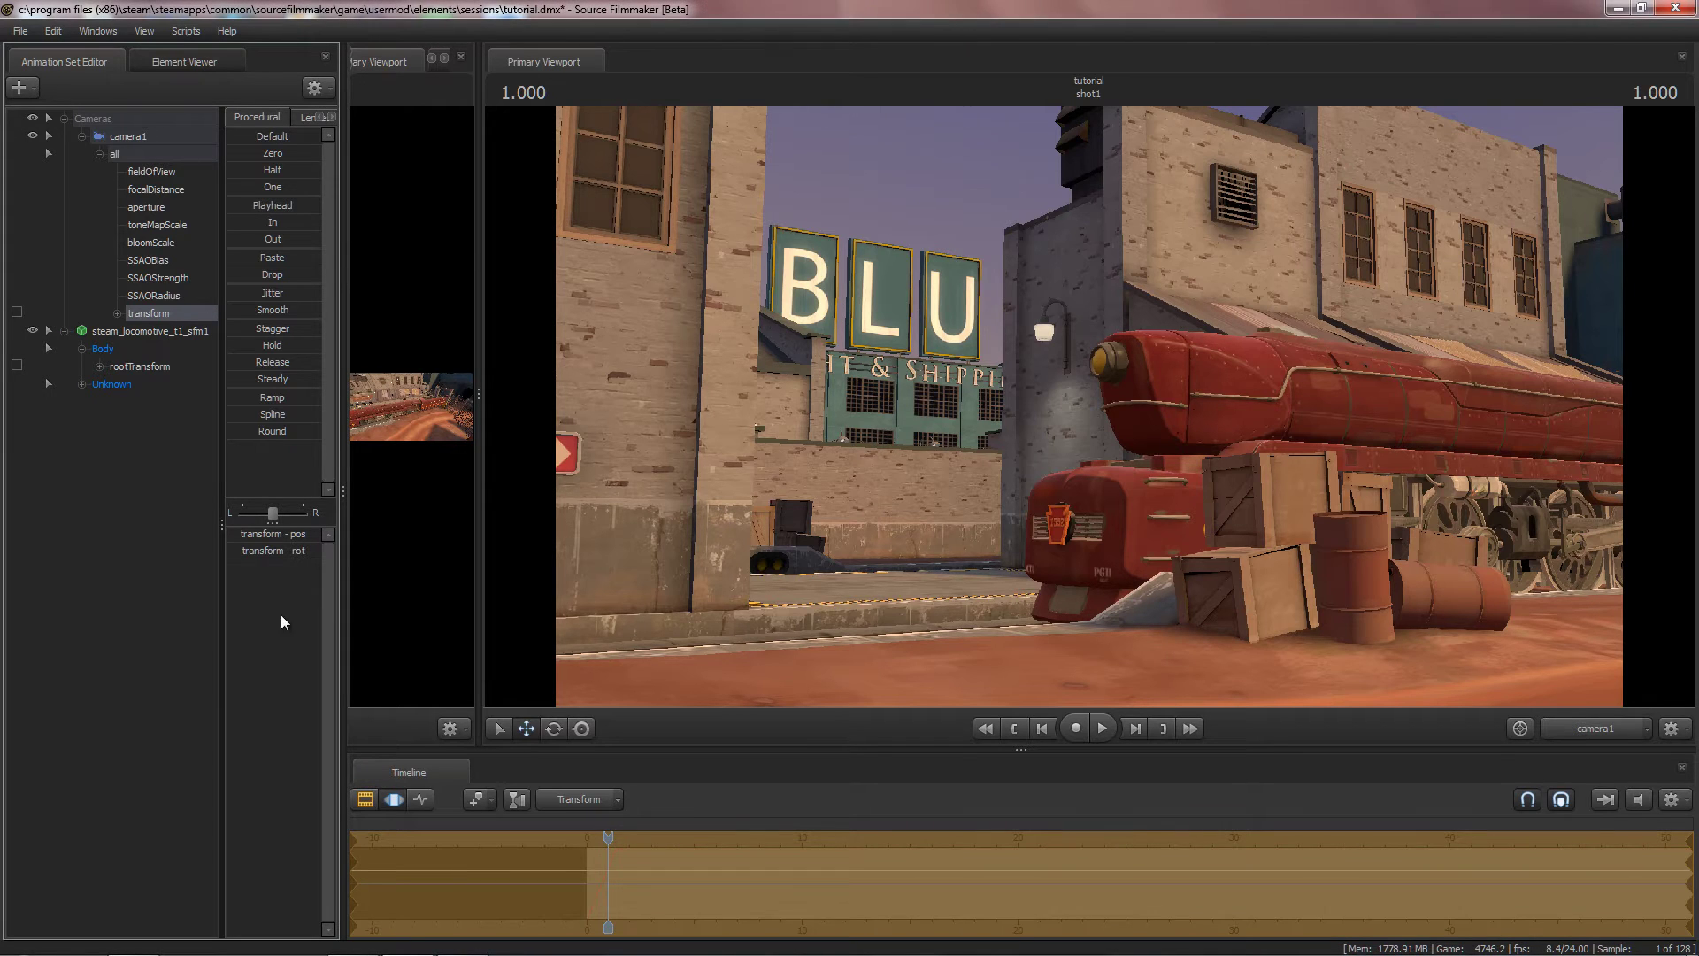
left_click(485, 391)
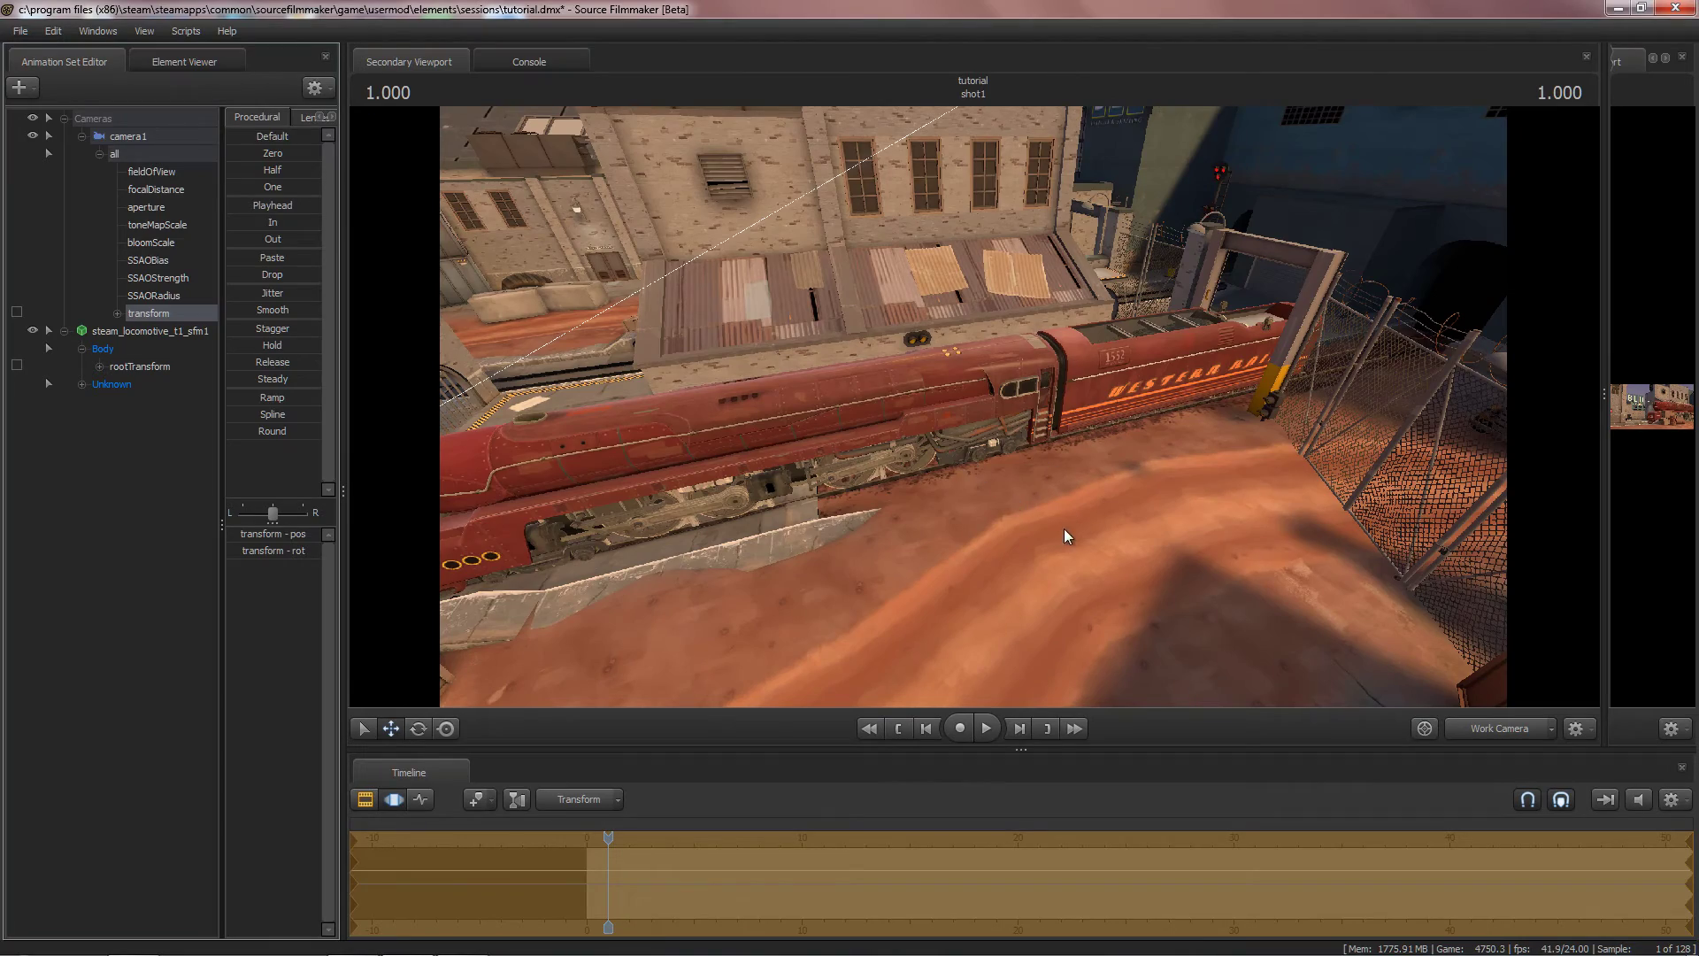
left_click_drag(1065, 534, 1066, 534)
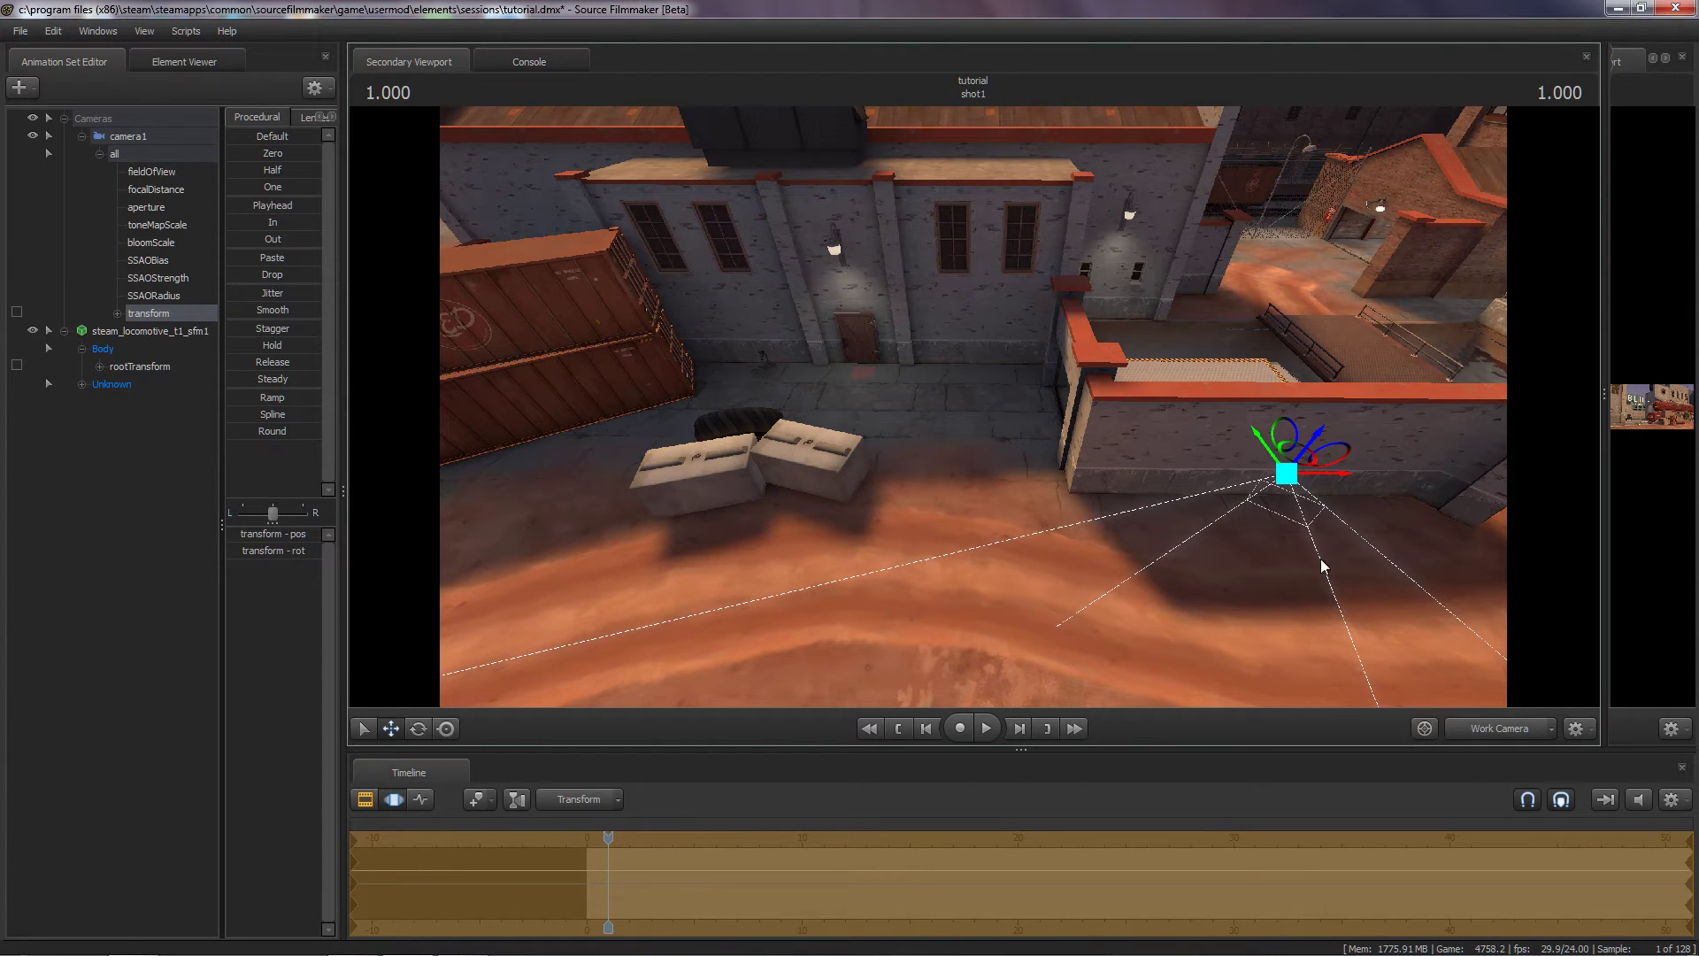
left_click_drag(1009, 546, 703, 492)
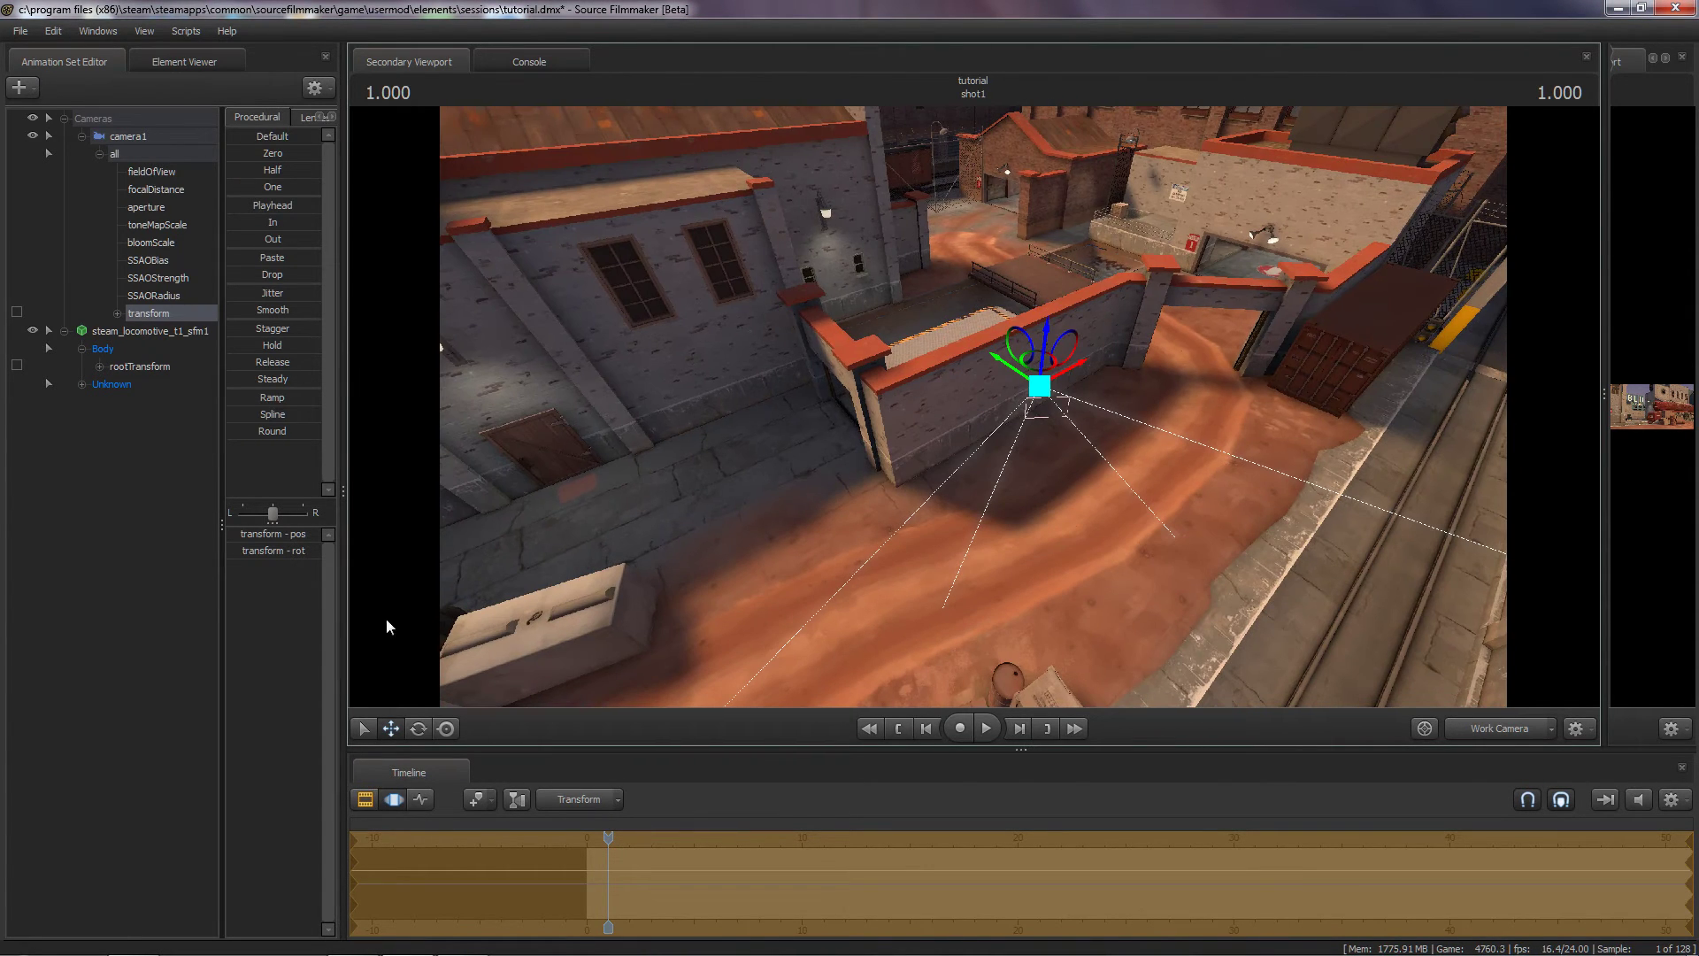
Step: In the Graph Editor, move camera1 at 0.000 seconds along its red axis, farther down the track ahead of the locomotive
left_click(422, 800)
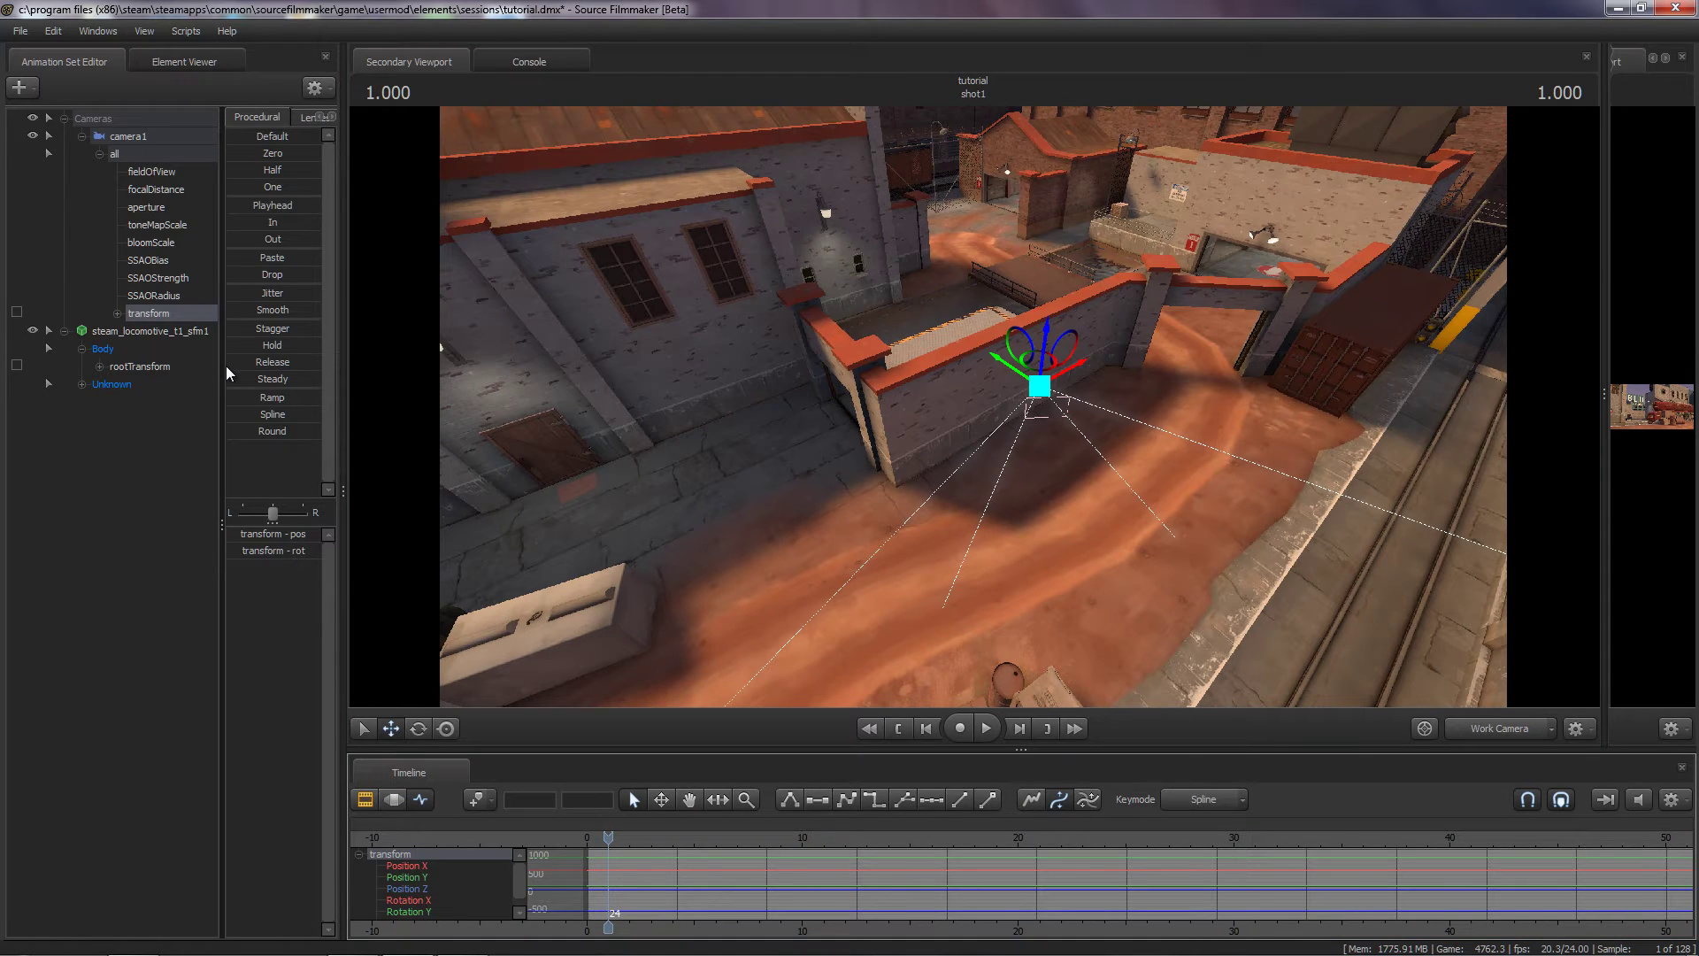
left_click(140, 138)
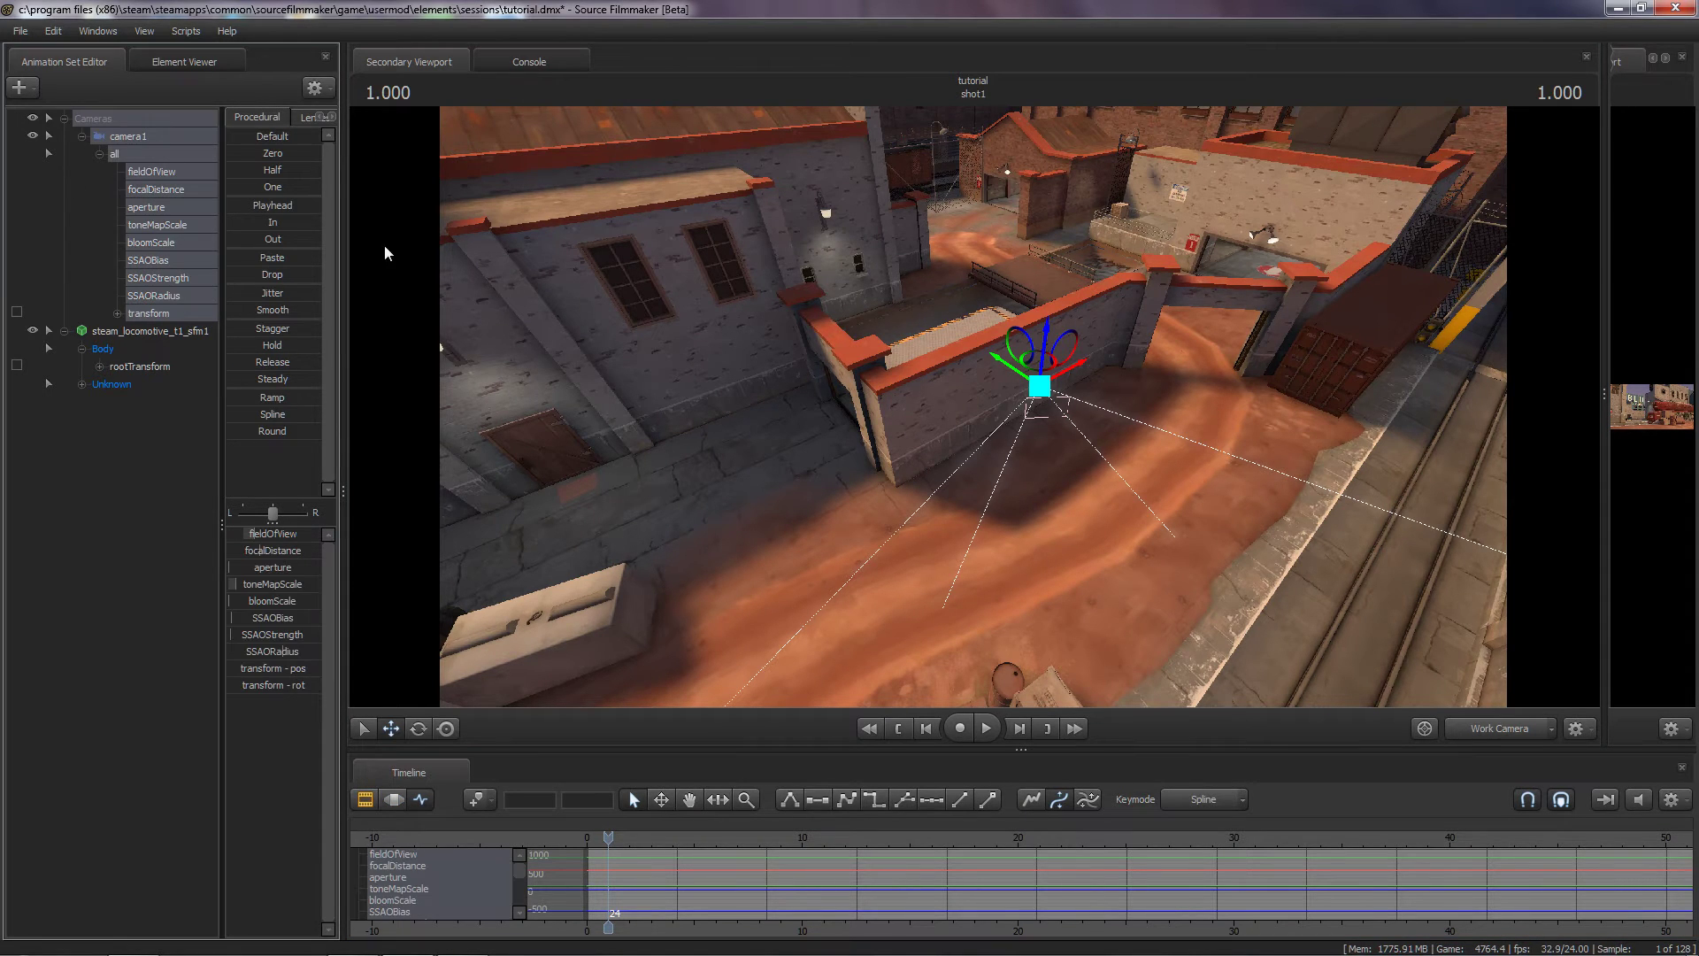
key("Home")
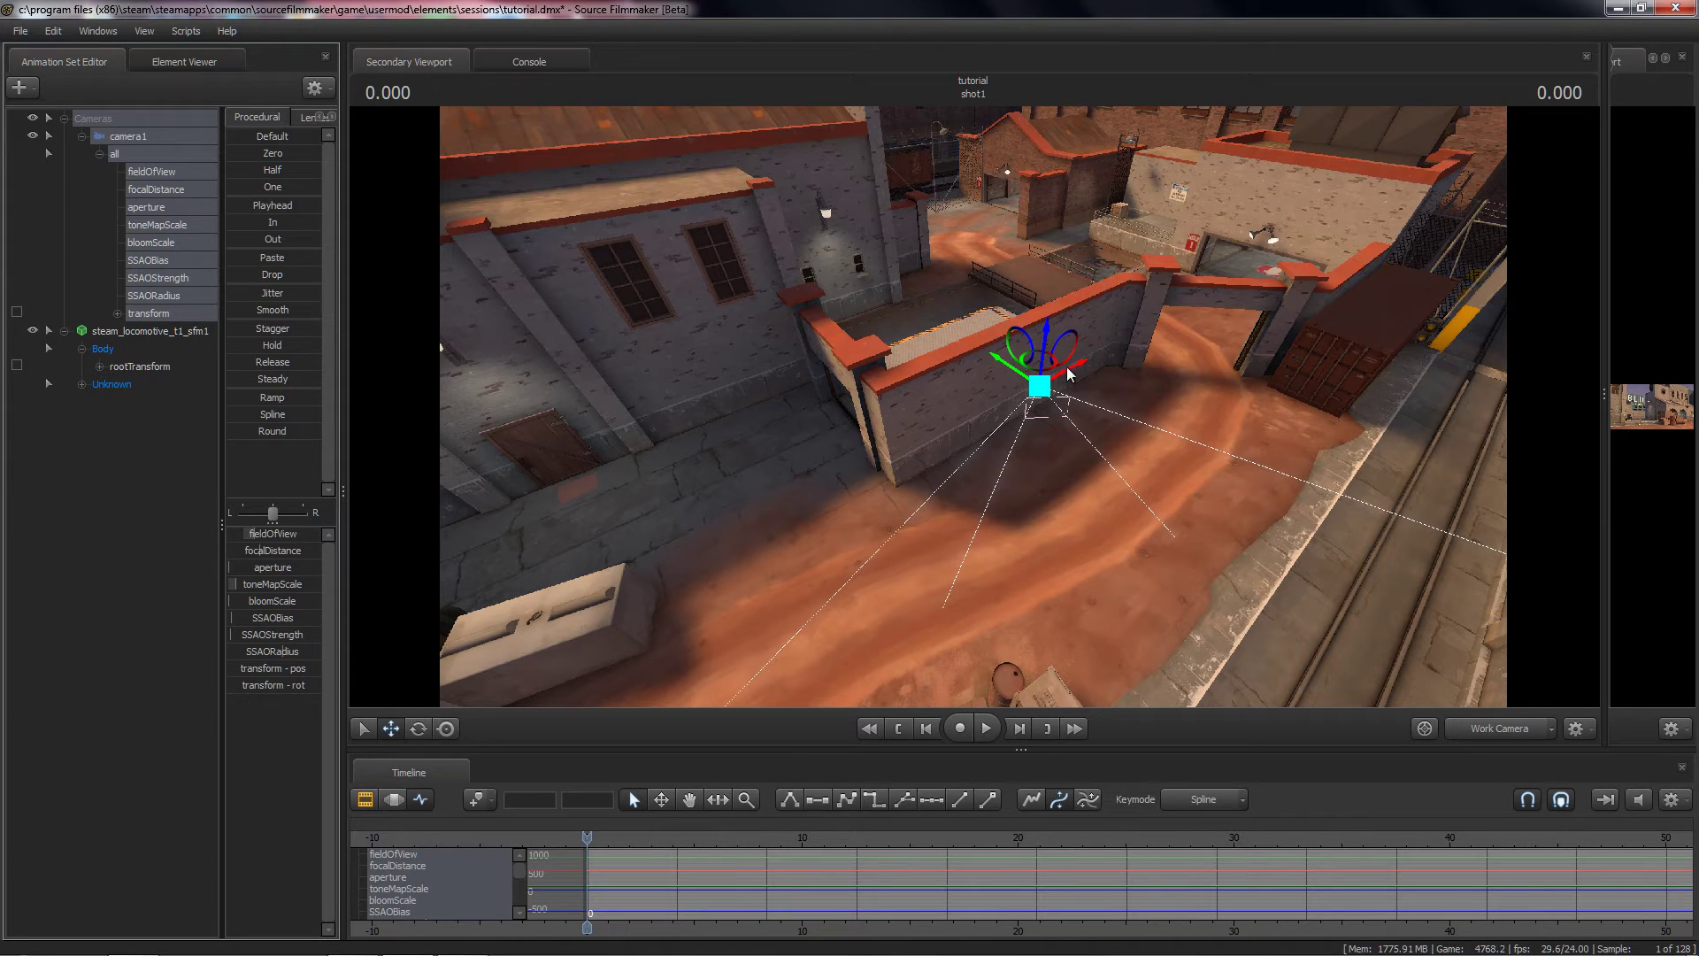
left_click_drag(1069, 371, 1376, 243)
left_click_drag(1097, 525, 1020, 403)
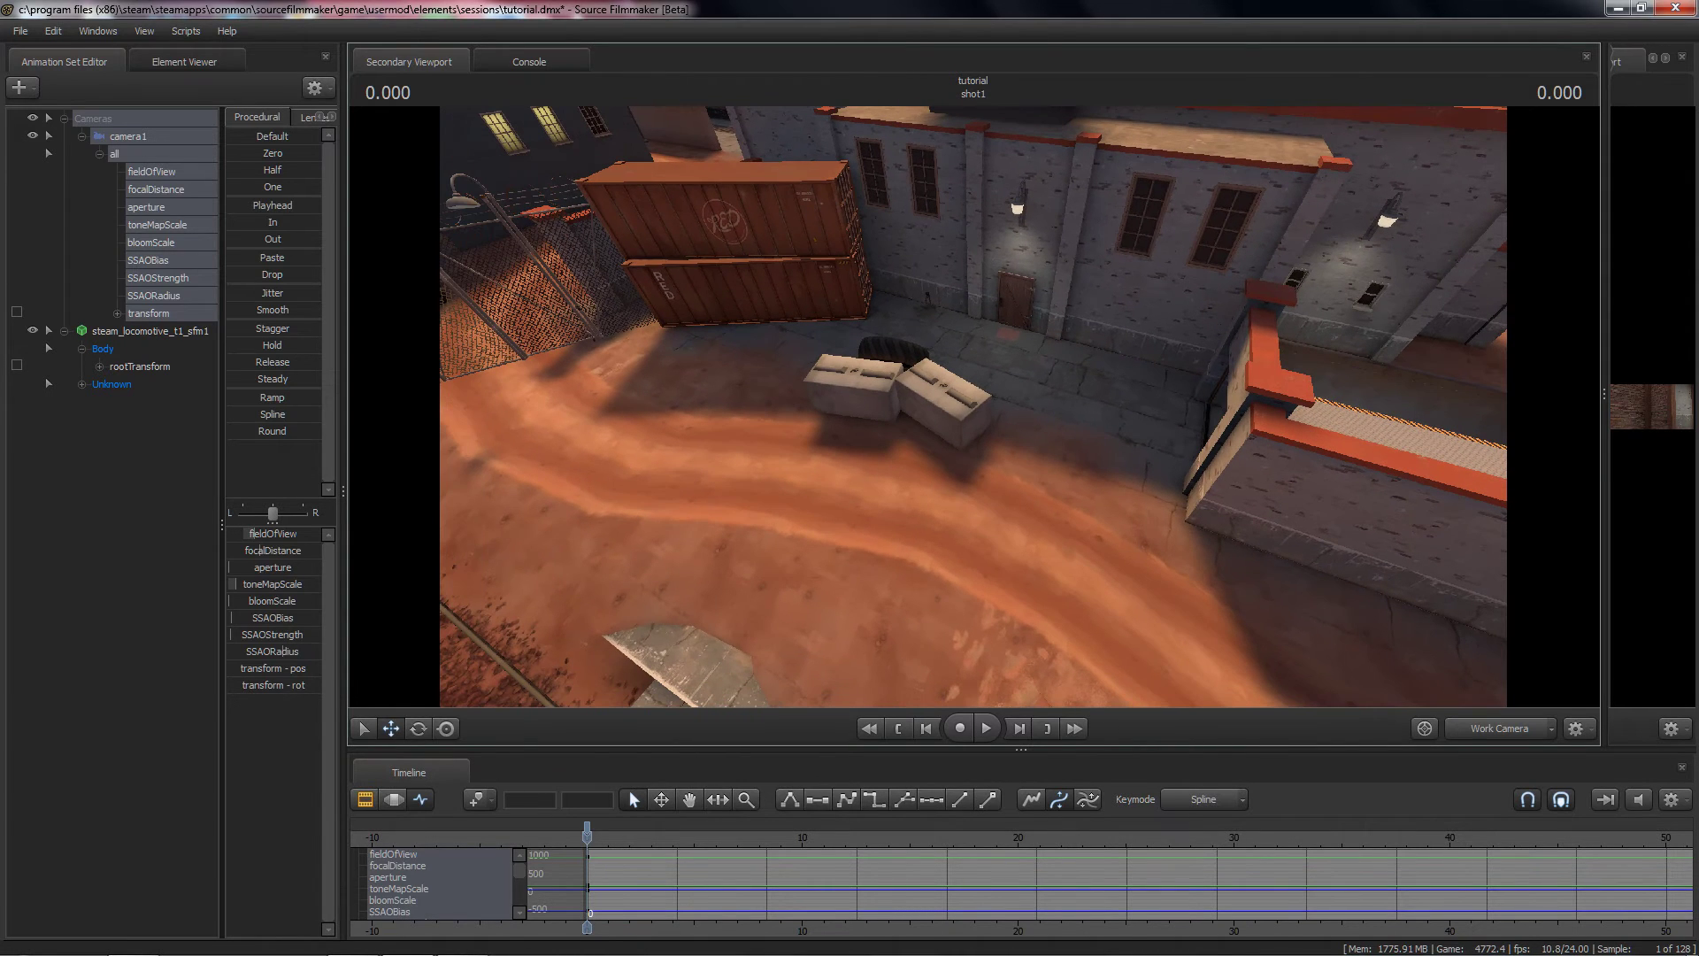
Step: At 1.375 seconds, move camera1 back alongside the track to near the white crates by the stacked red containers
mouse_move(587, 837)
left_mouse_down()
mouse_move(636, 841)
mouse_move(620, 836)
left_mouse_up()
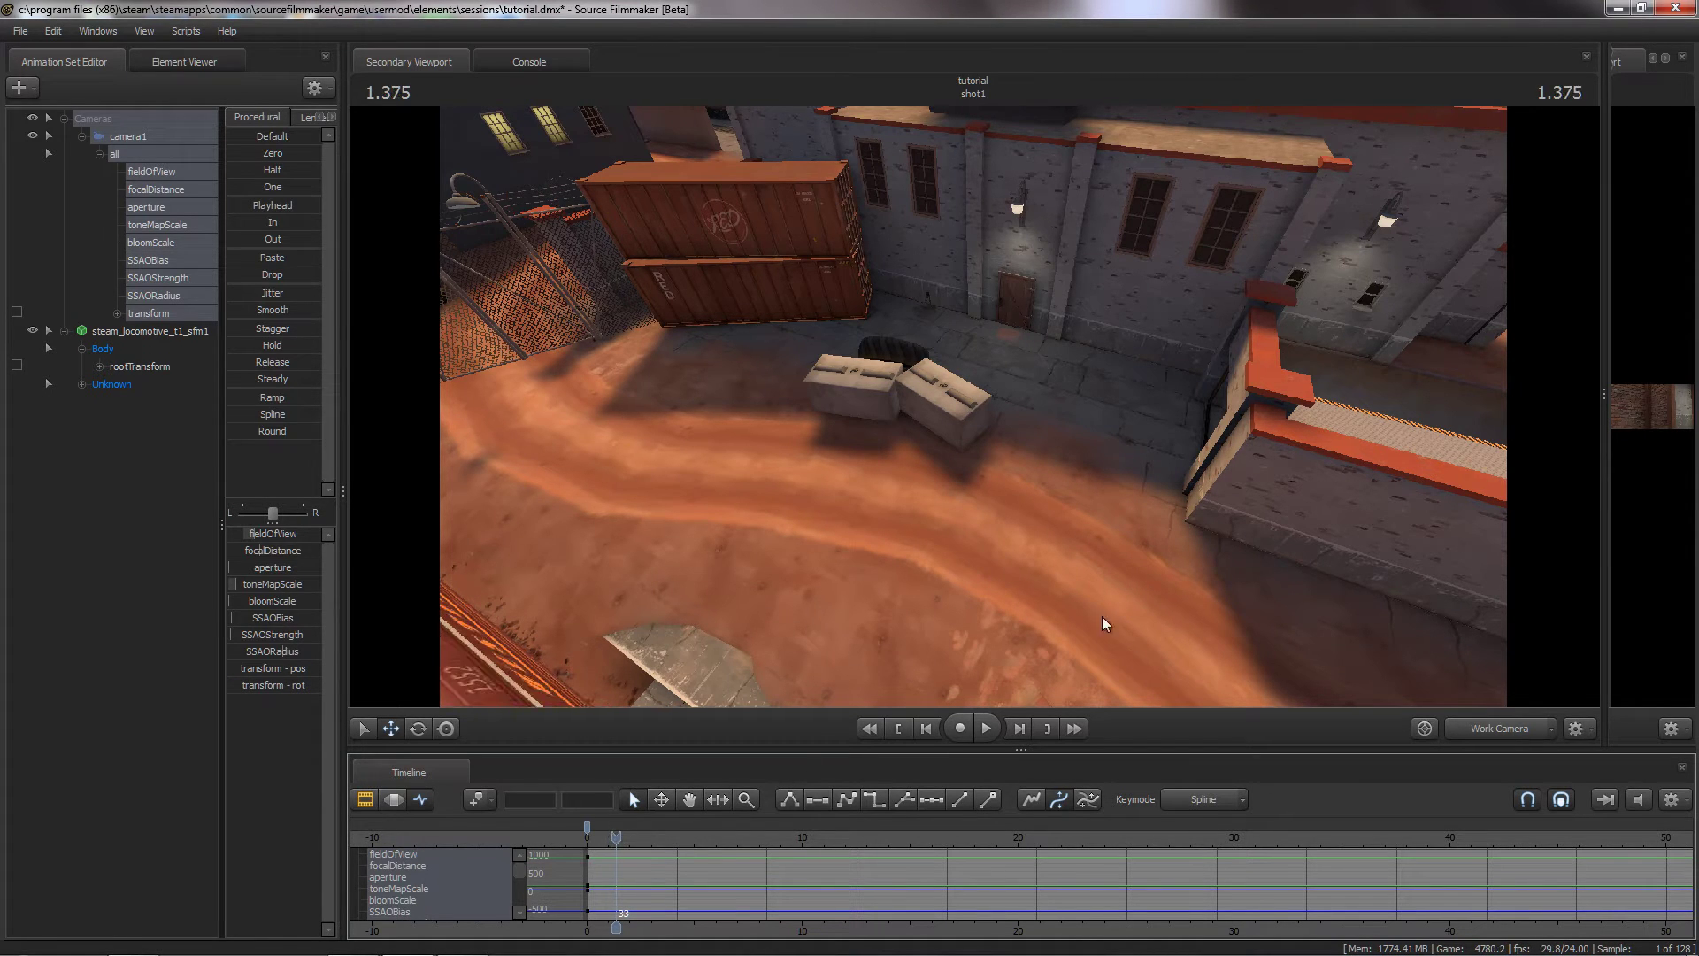
left_click_drag(890, 466, 1019, 406)
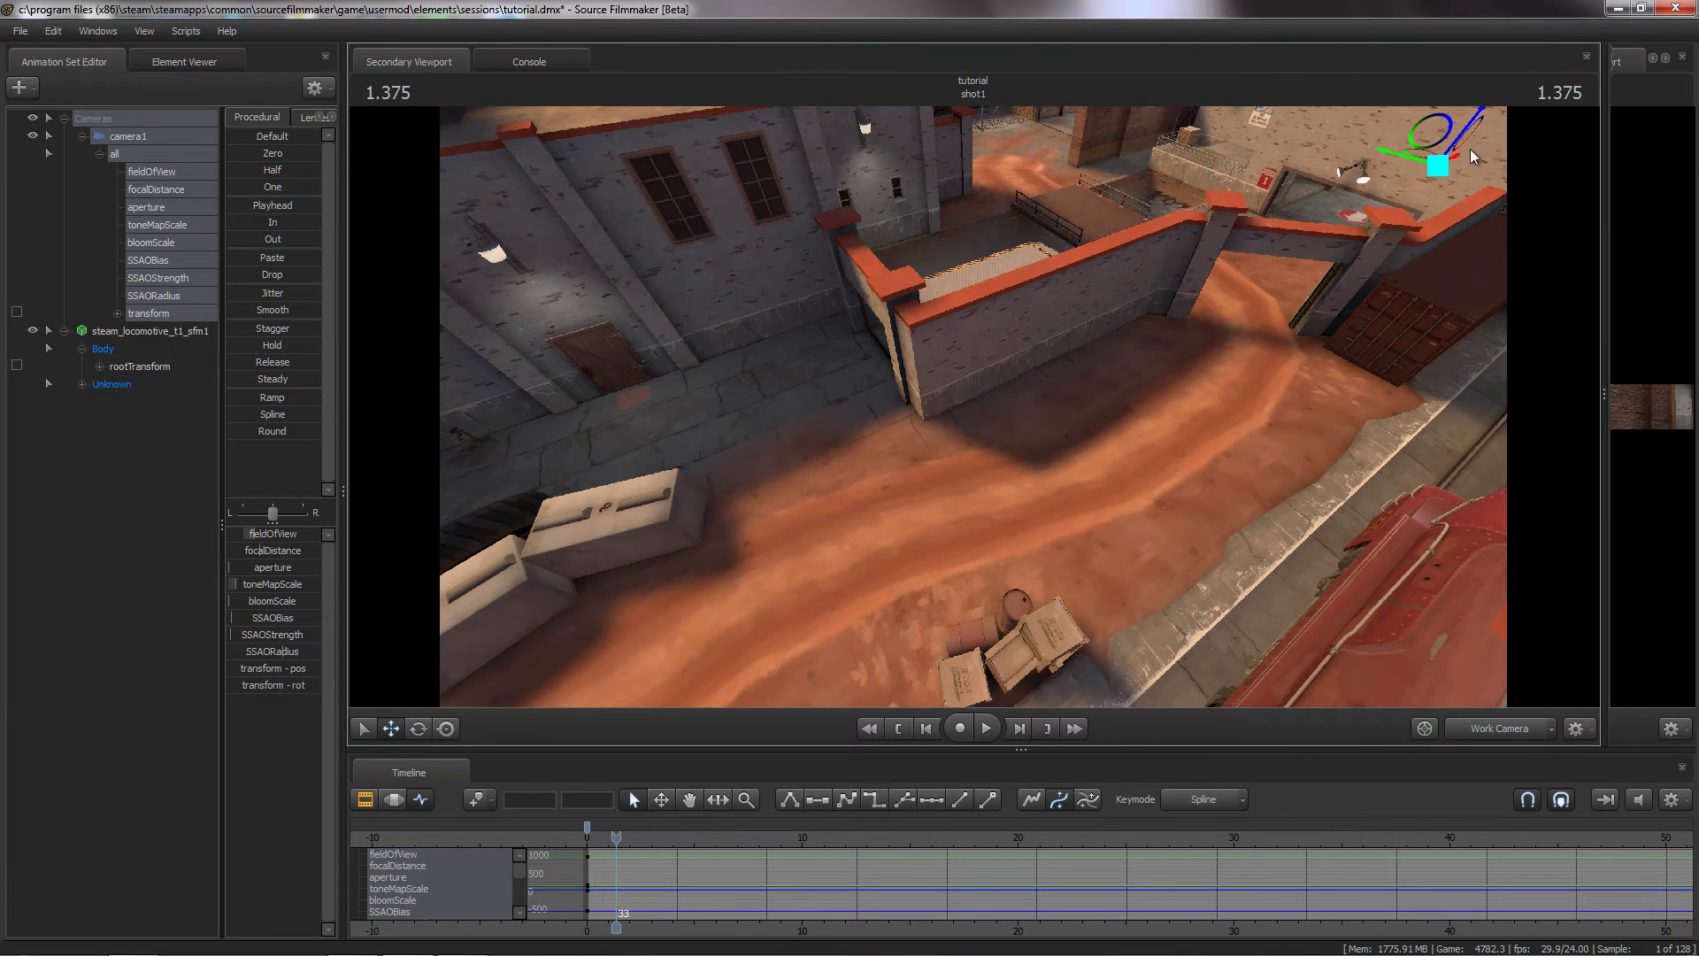
left_click_drag(1456, 157, 474, 591)
left_click_drag(884, 394, 821, 342)
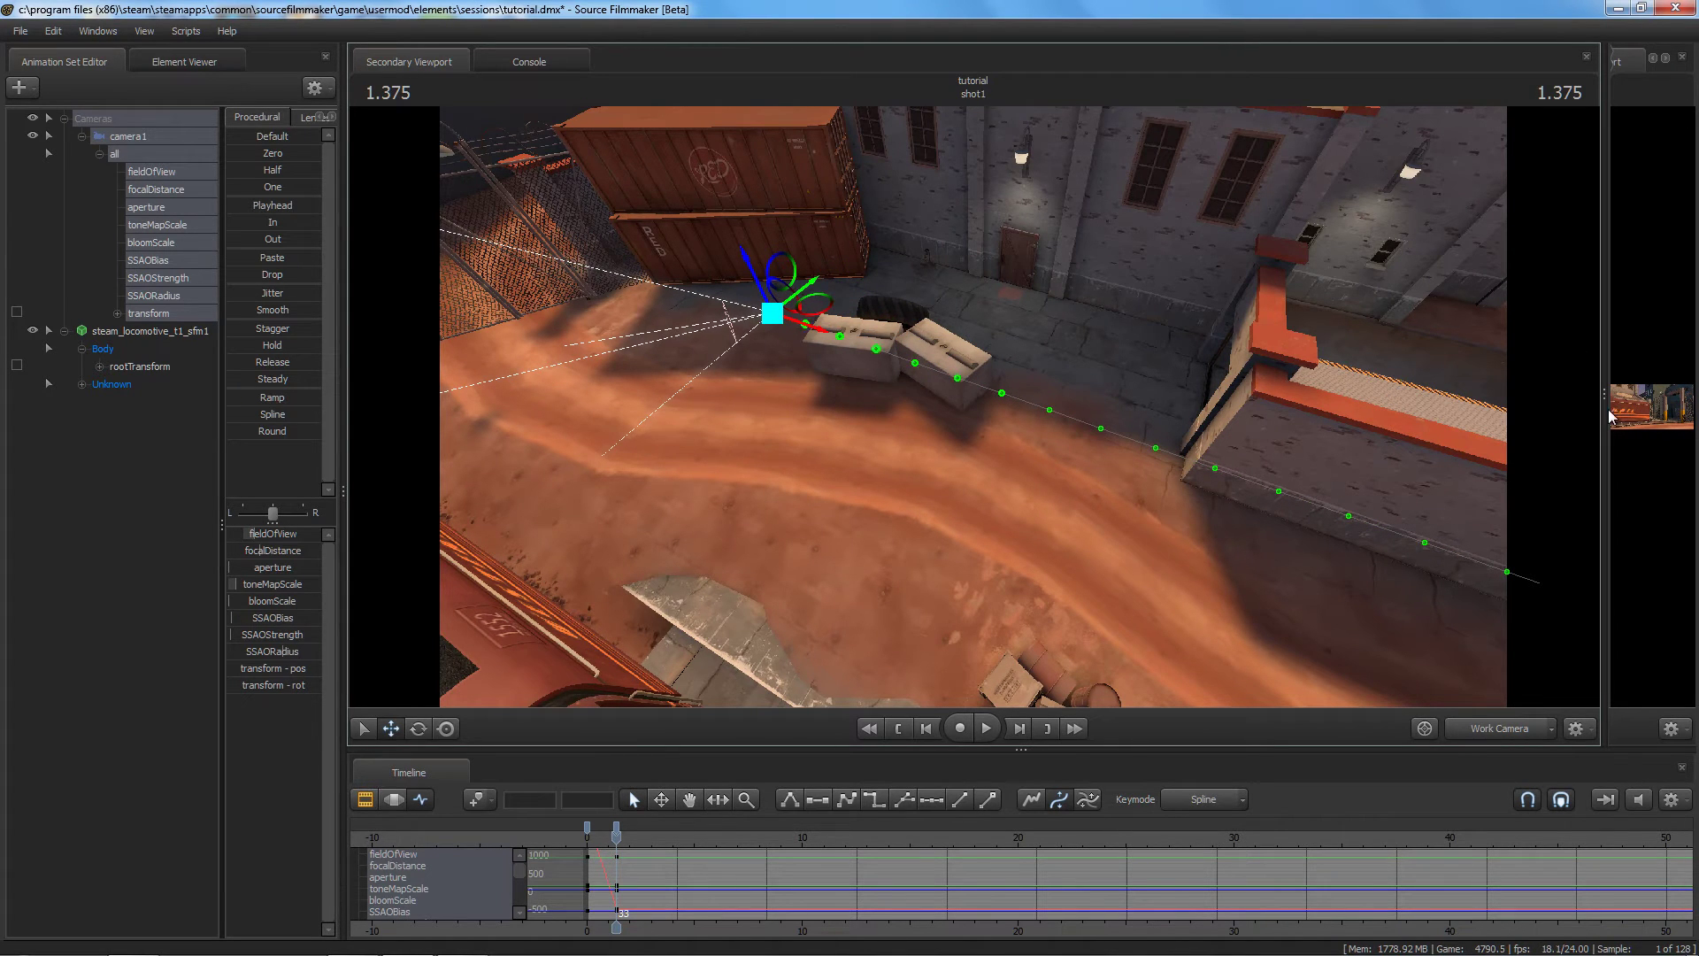
Step: Preview the blur at 1.000 seconds, then shift camera1 at 1.375 seconds slightly along its path to frame the WESTERN RAIL tender
left_click_drag(1600, 384, 650, 495)
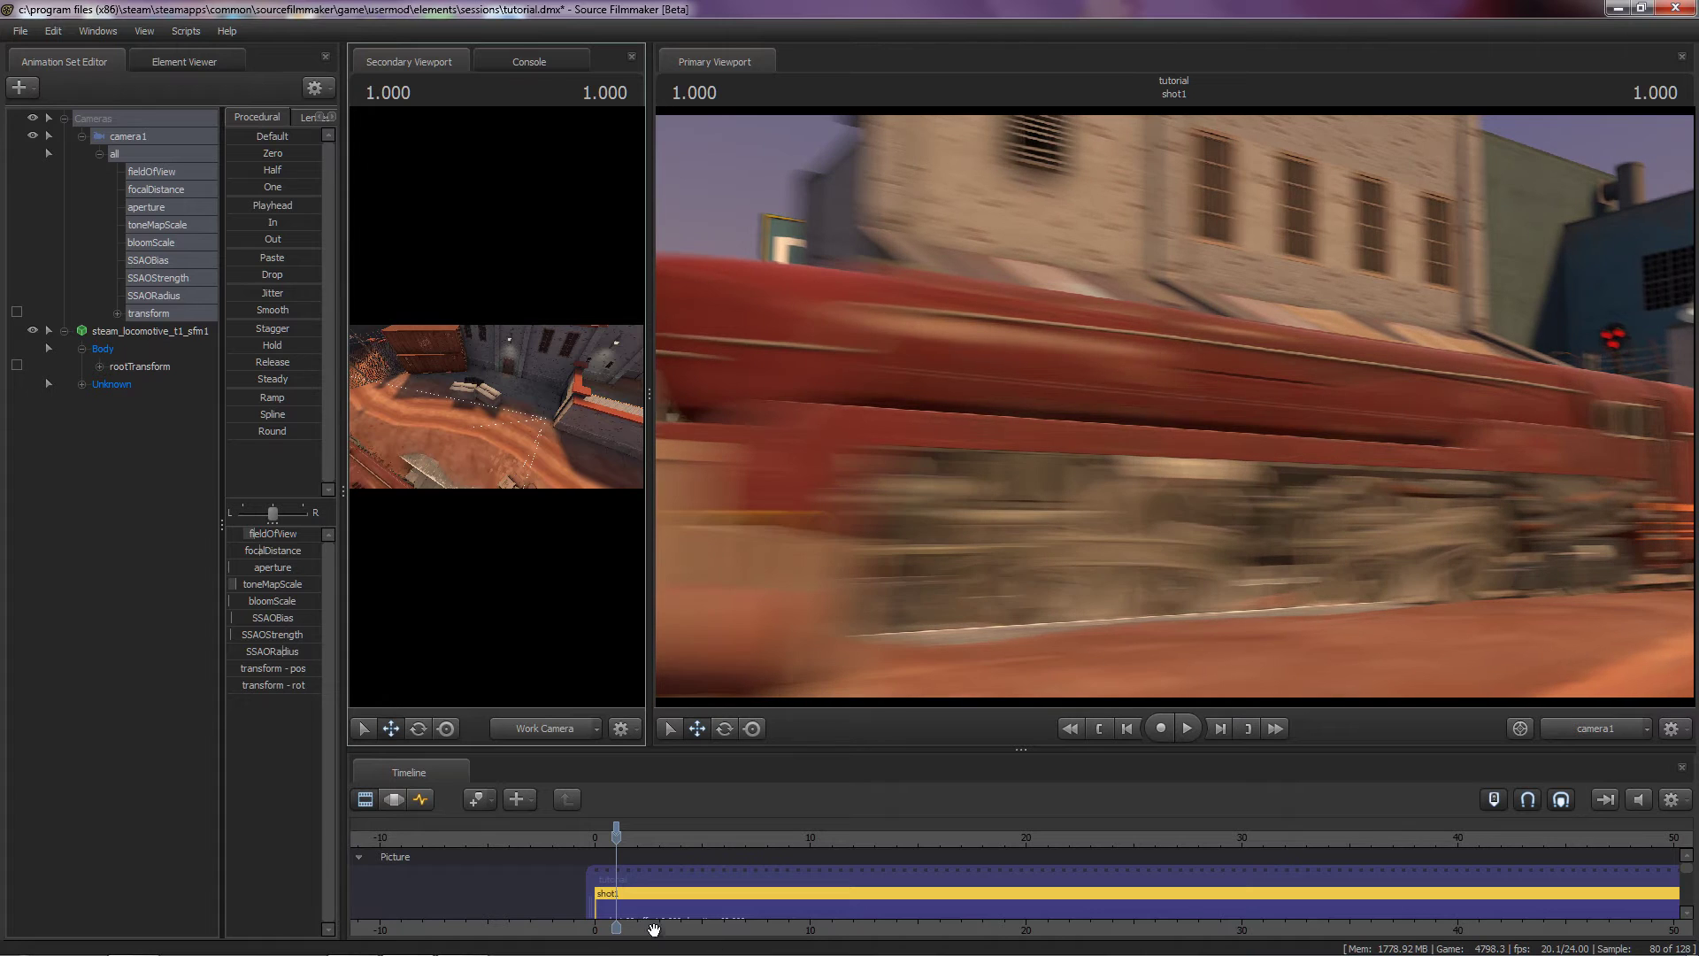
key("F4")
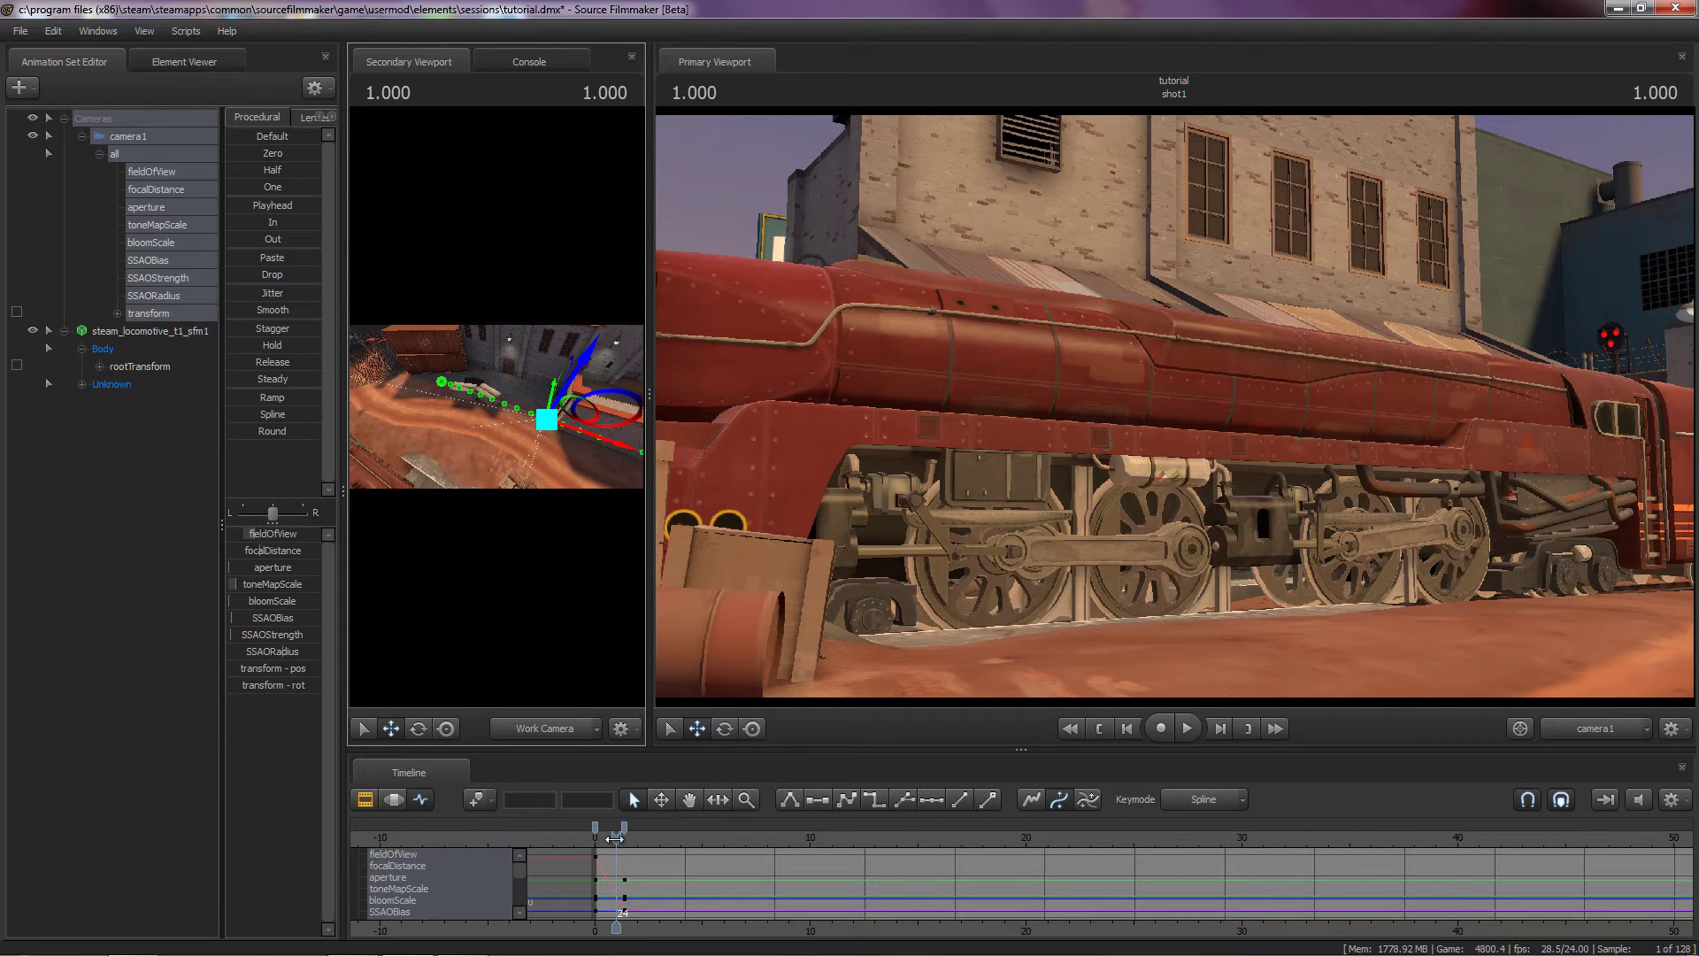
left_click_drag(614, 838, 625, 839)
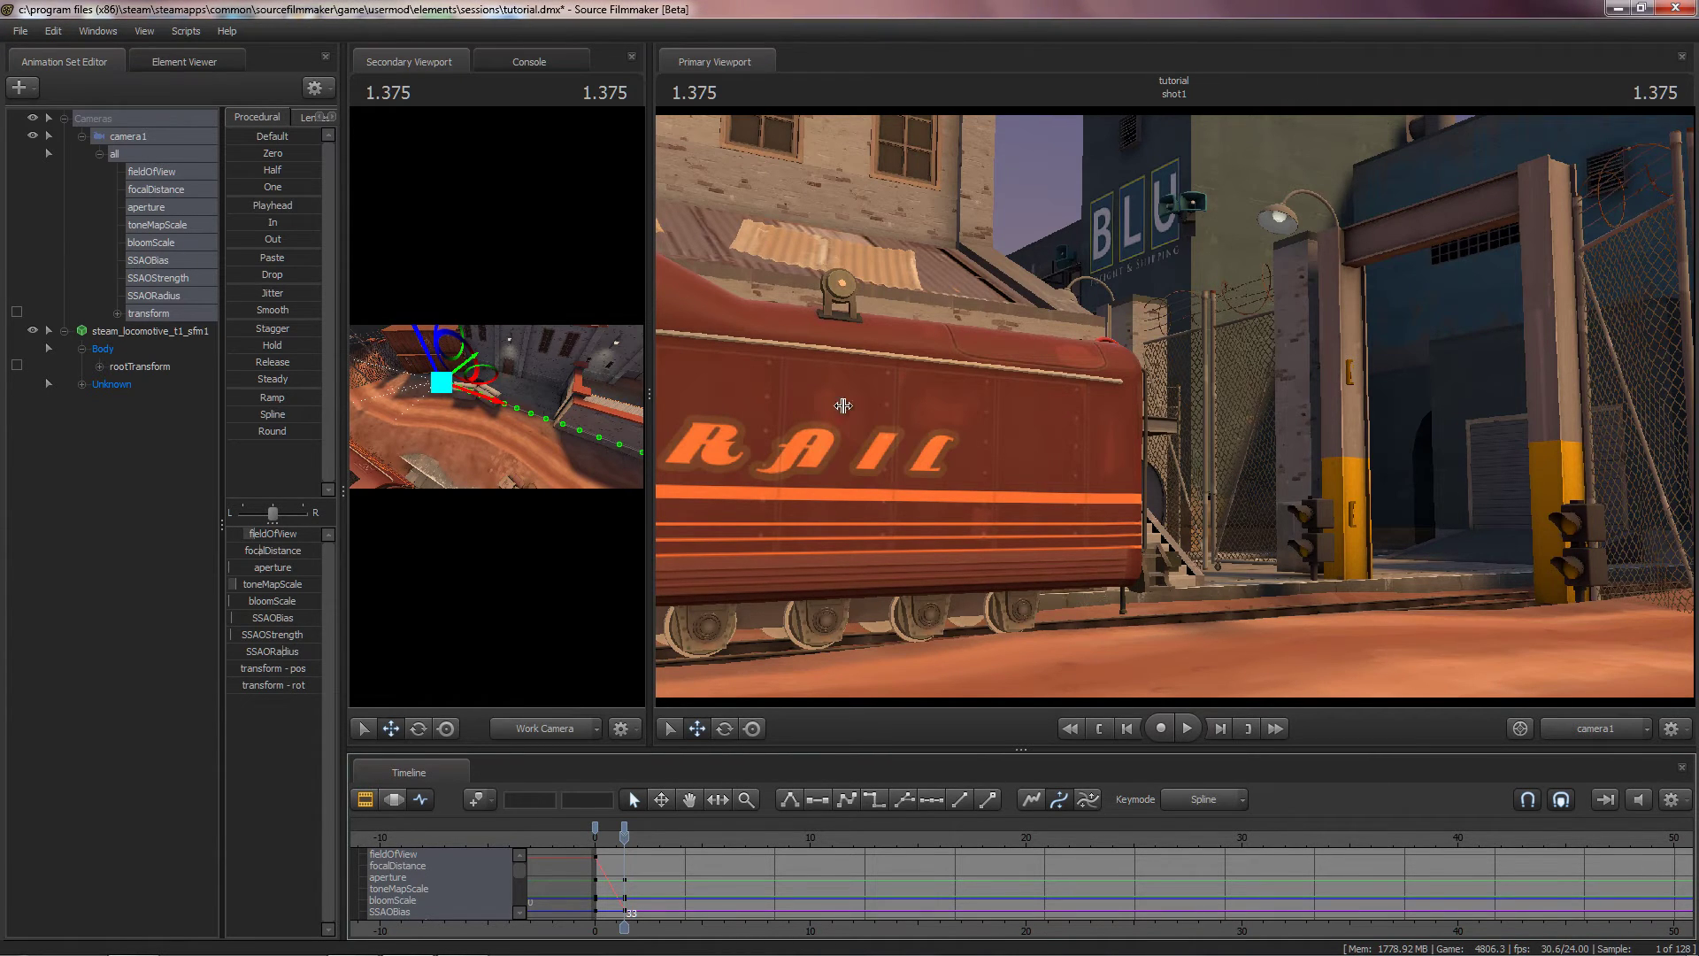
left_click_drag(650, 416, 1470, 427)
left_click_drag(746, 336, 884, 386)
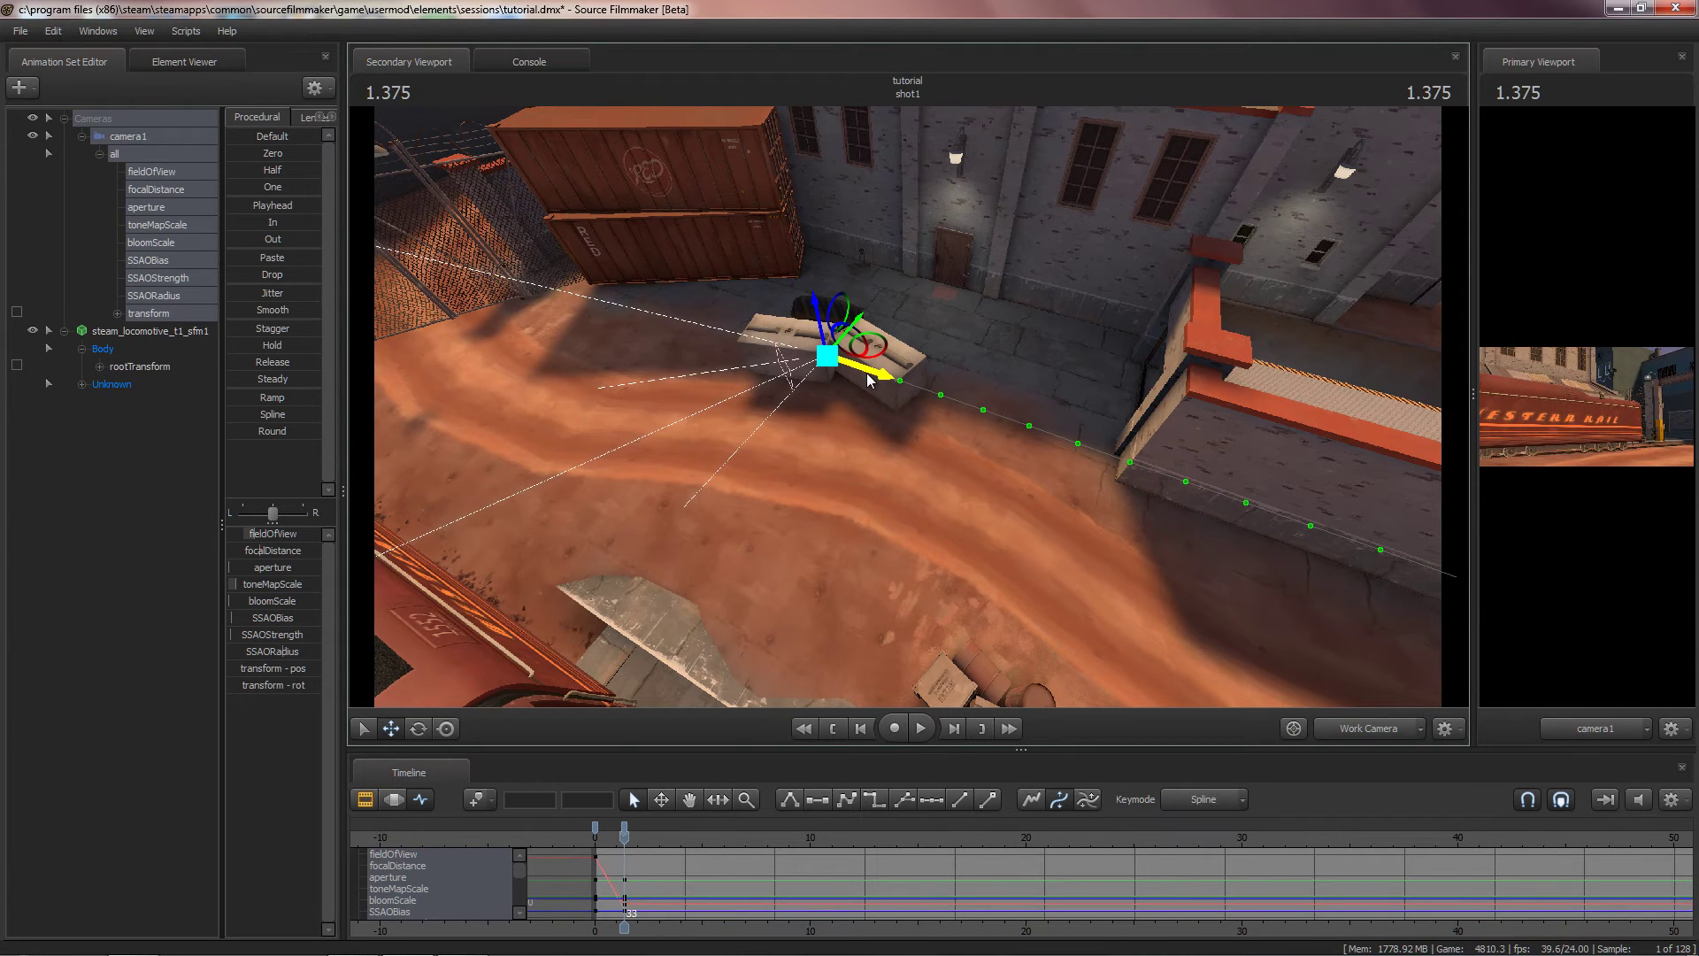
left_click_drag(1474, 392, 562, 399)
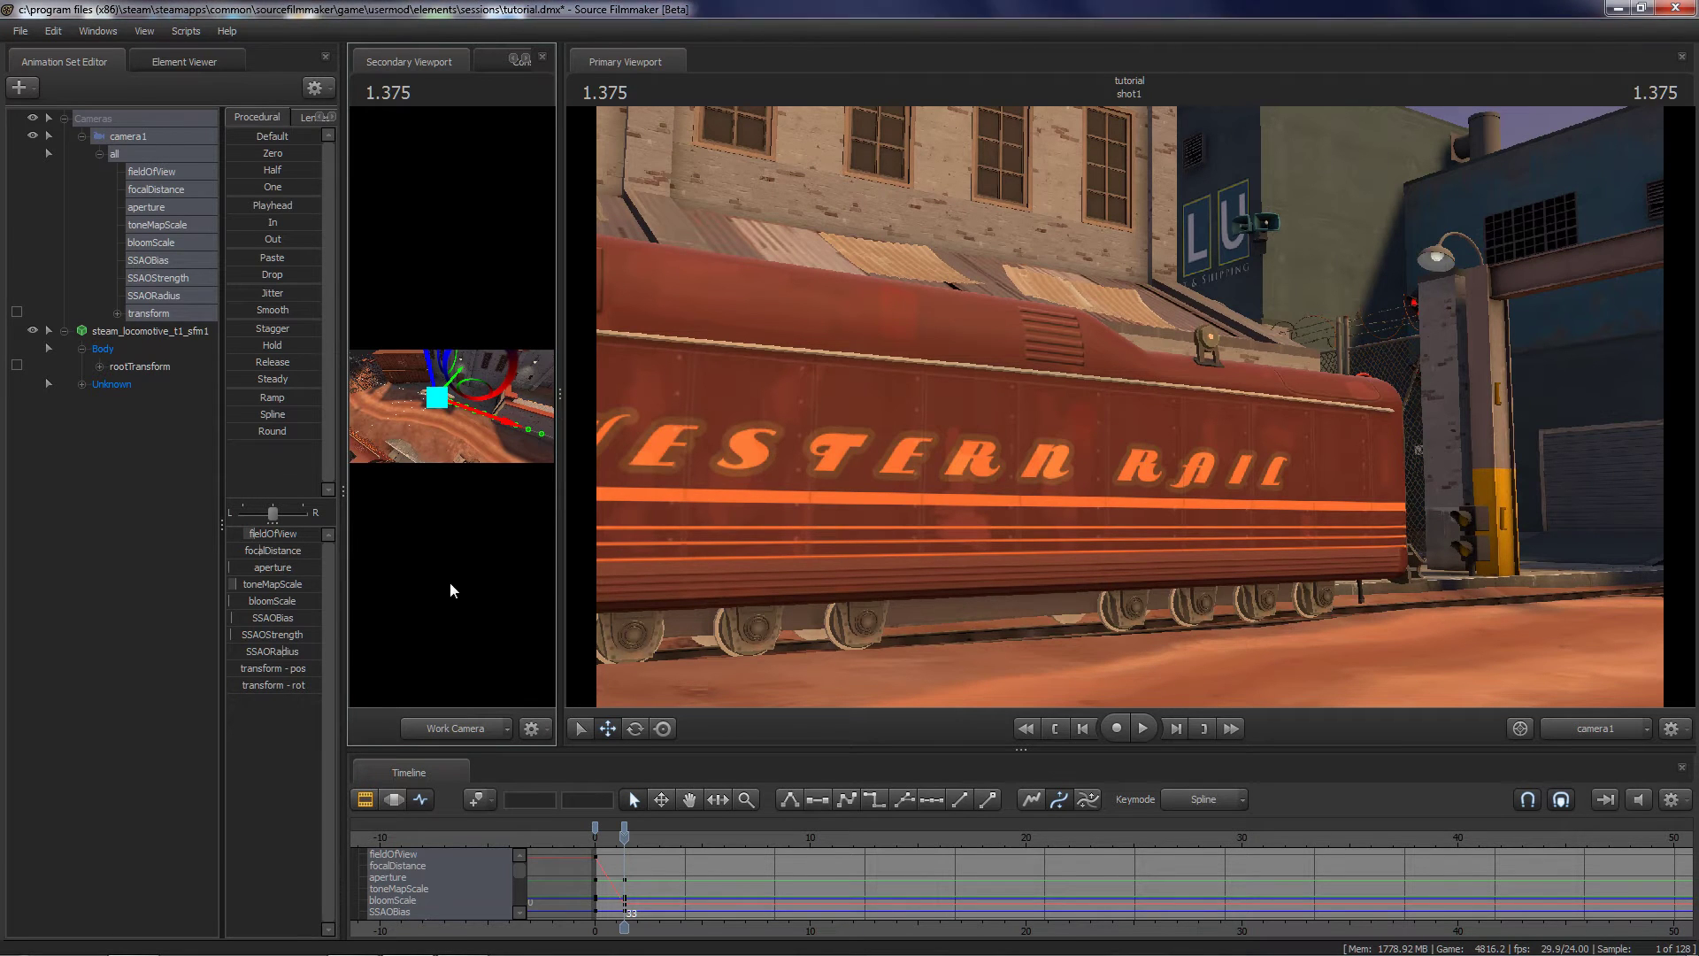
Step: Examine camera1's motion path beside the train from above through the Work Camera
left_click_drag(557, 396, 1439, 397)
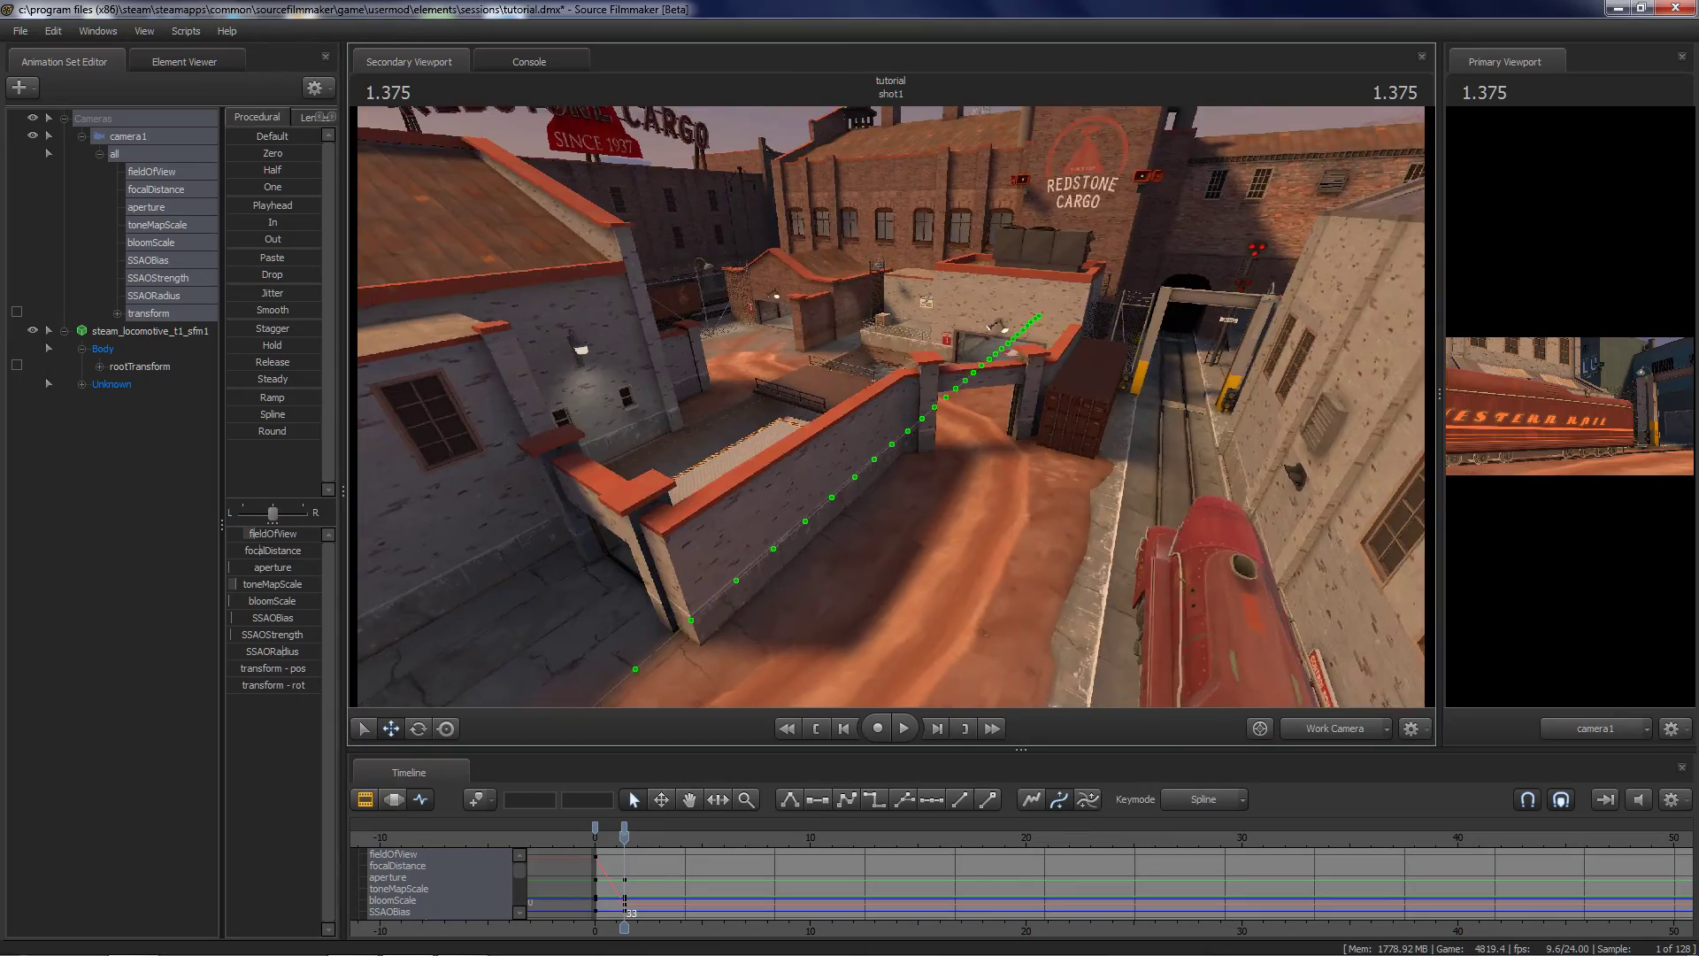
mouse_move(891, 407)
left_mouse_down()
mouse_move(1099, 409)
mouse_move(1167, 469)
mouse_move(1257, 500)
mouse_move(1341, 682)
mouse_move(892, 406)
left_mouse_up()
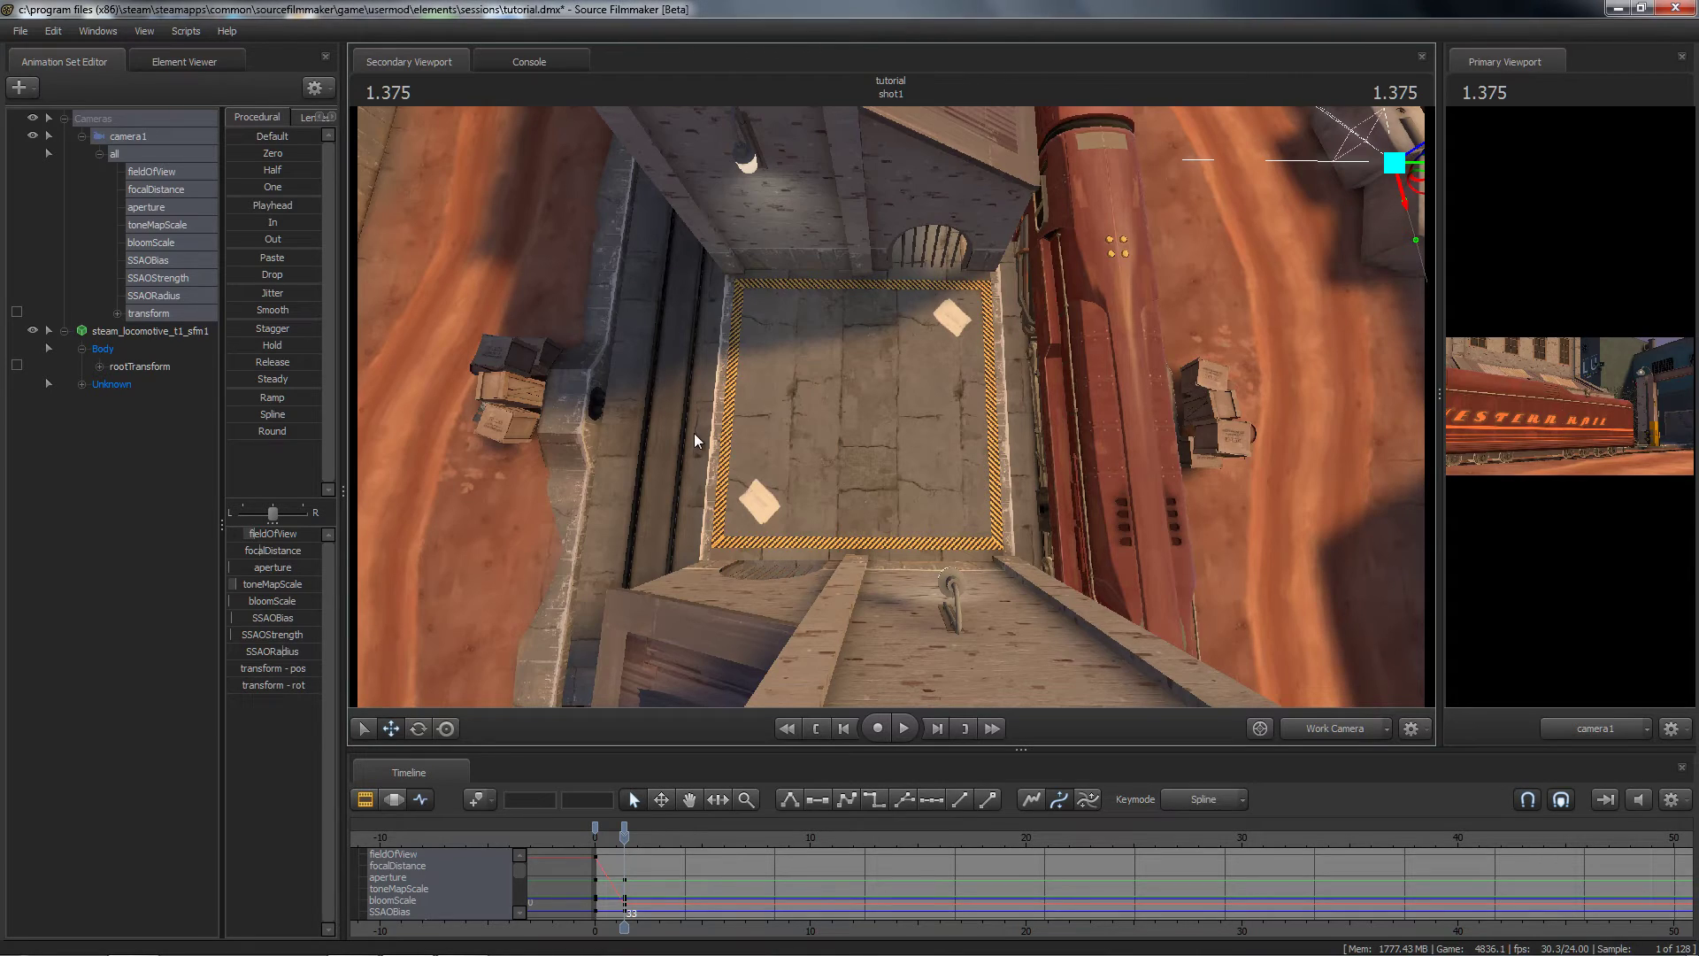
mouse_move(687, 423)
left_mouse_down()
mouse_move(655, 416)
mouse_move(690, 415)
left_mouse_up()
key("s")
left_click_drag(887, 137, 886, 147)
key("s")
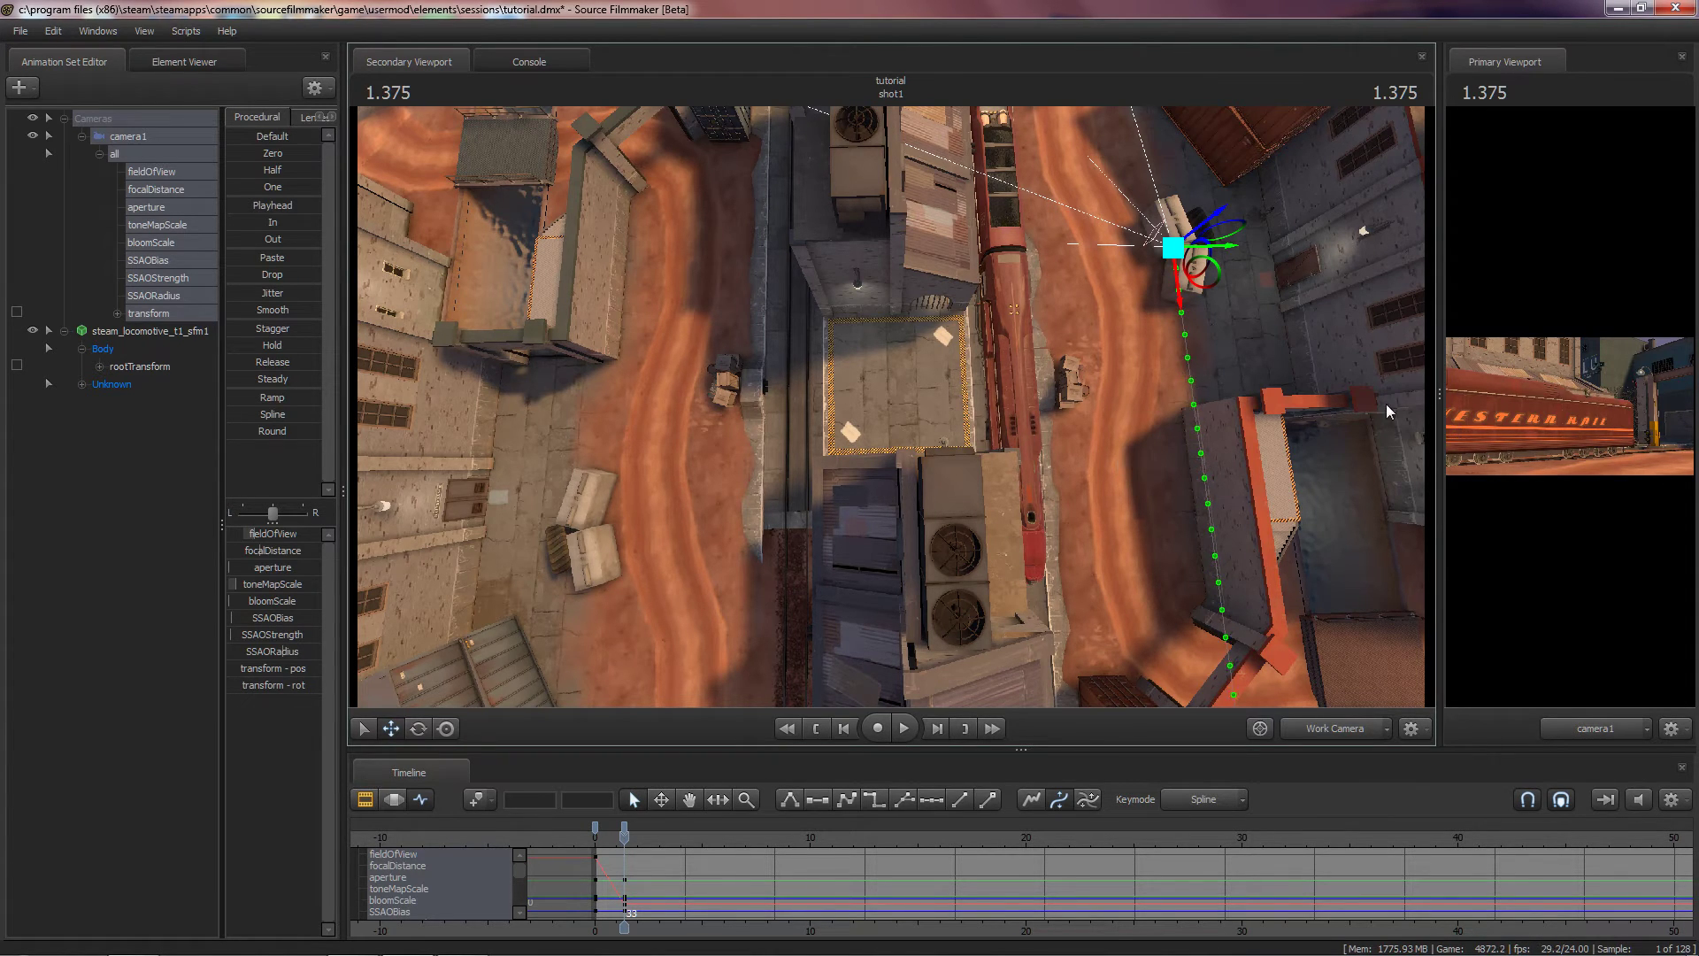
Step: In the Clip Editor, preview camera1's motion-blurred view of the locomotive at 1.000 seconds
left_click_drag(1440, 396, 666, 489)
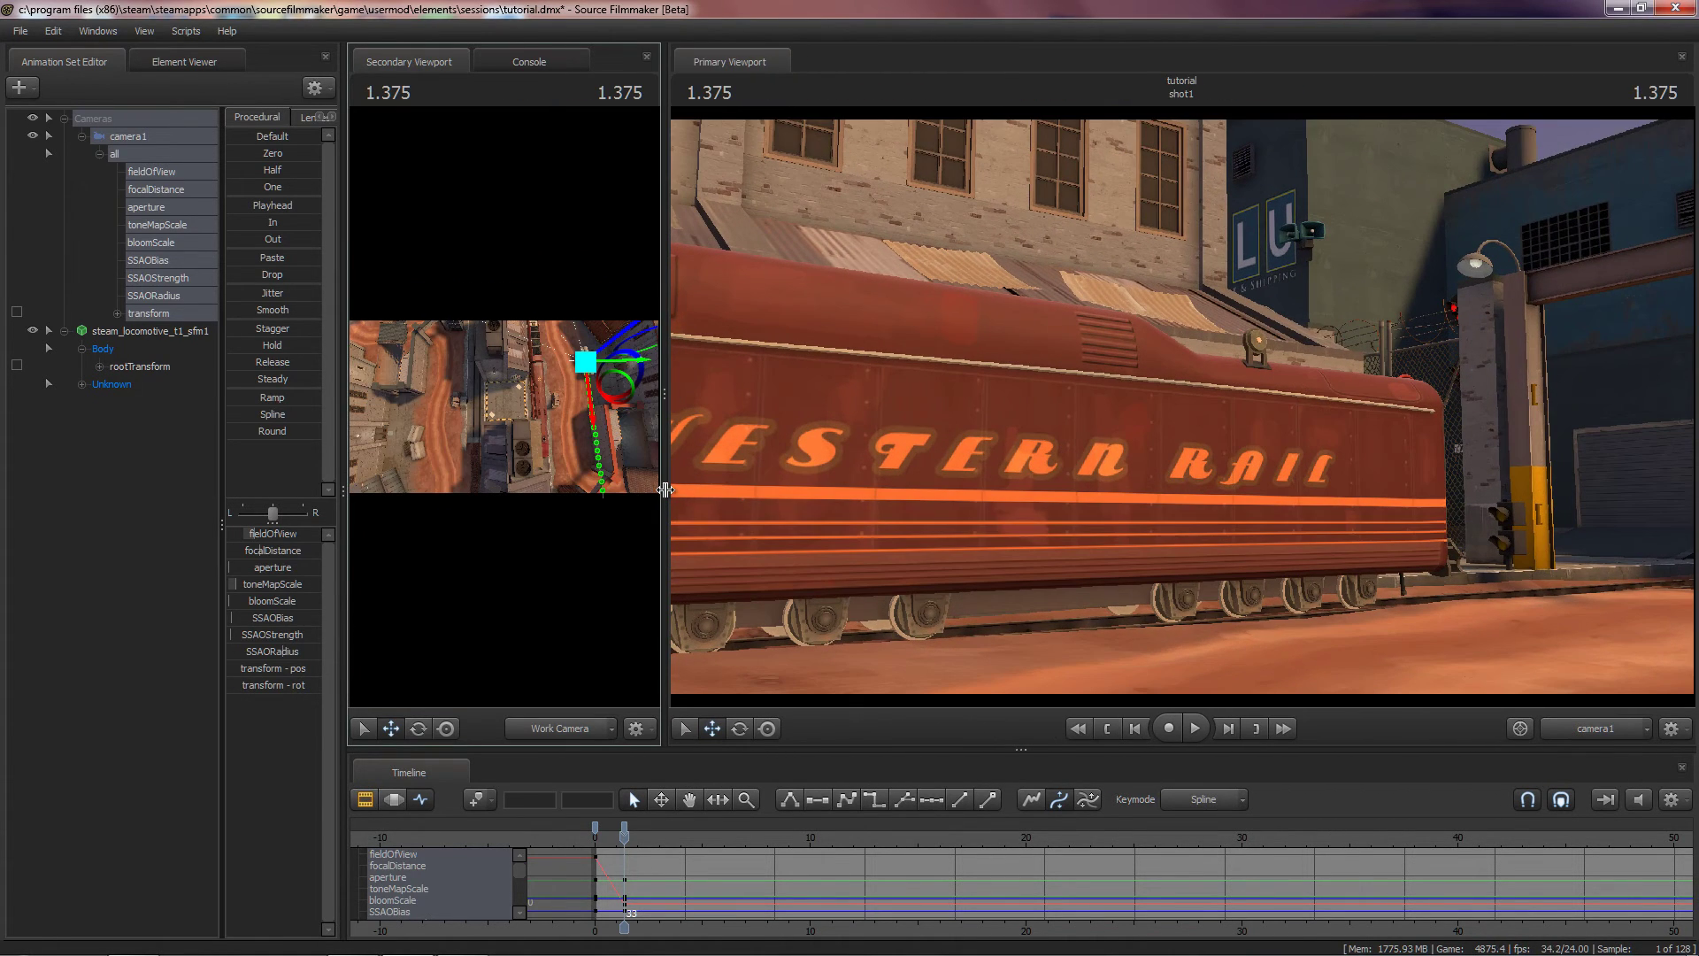
left_click(611, 839)
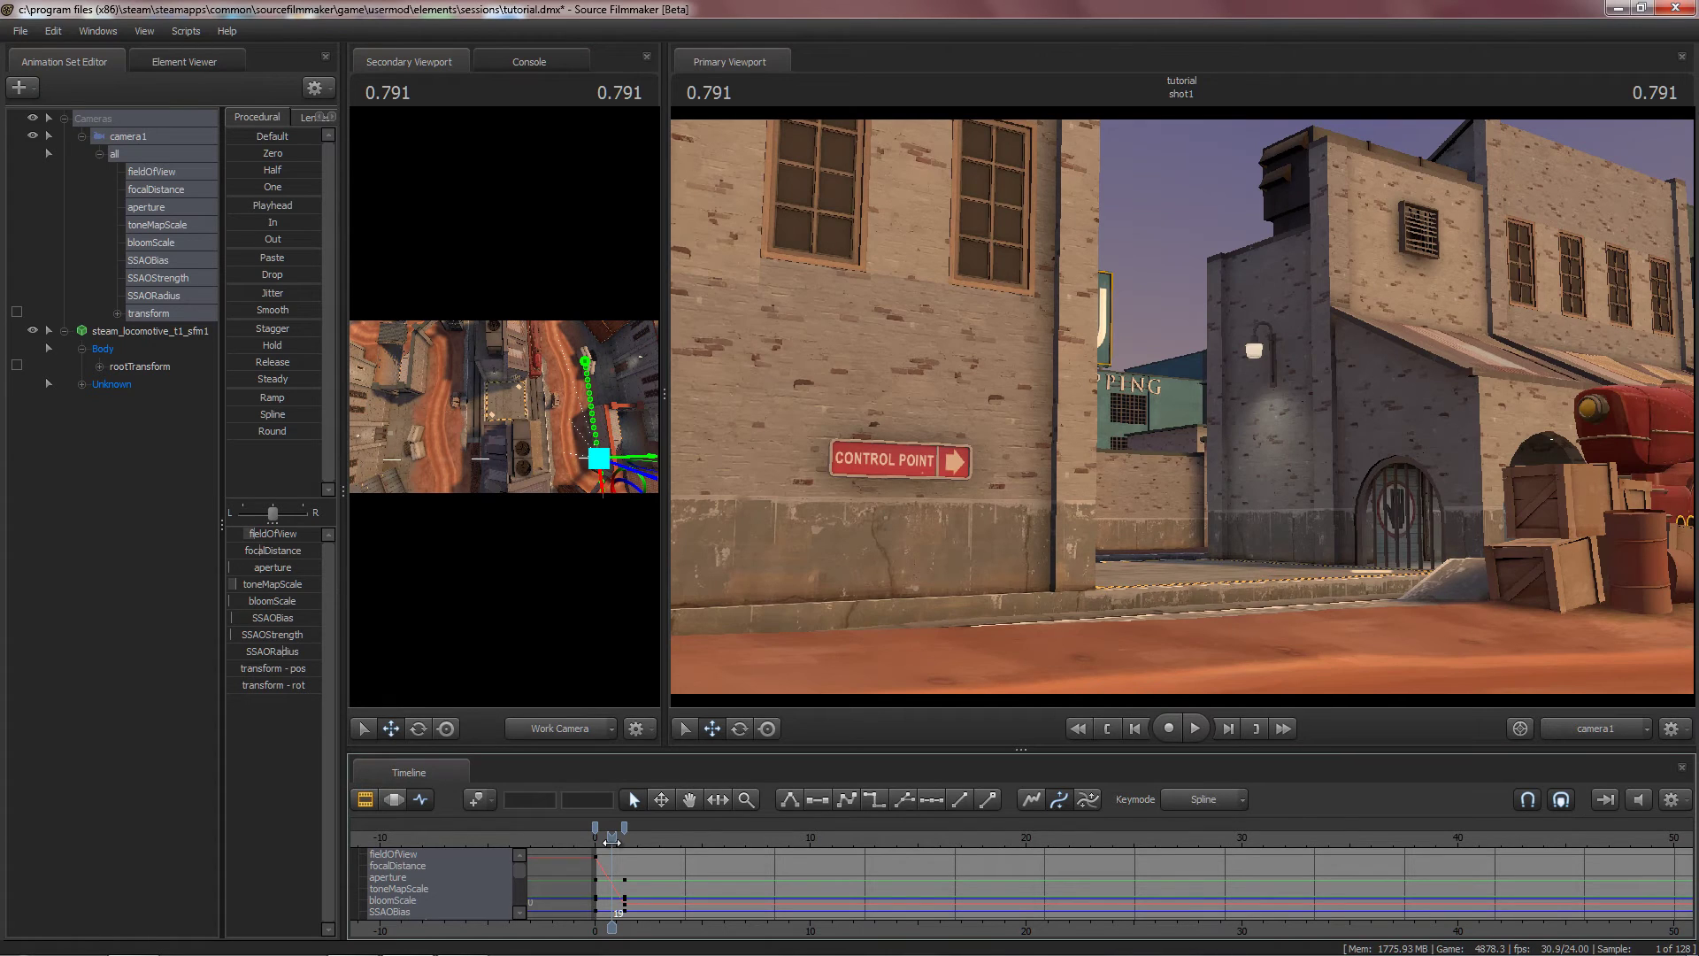
left_click_drag(611, 841, 612, 841)
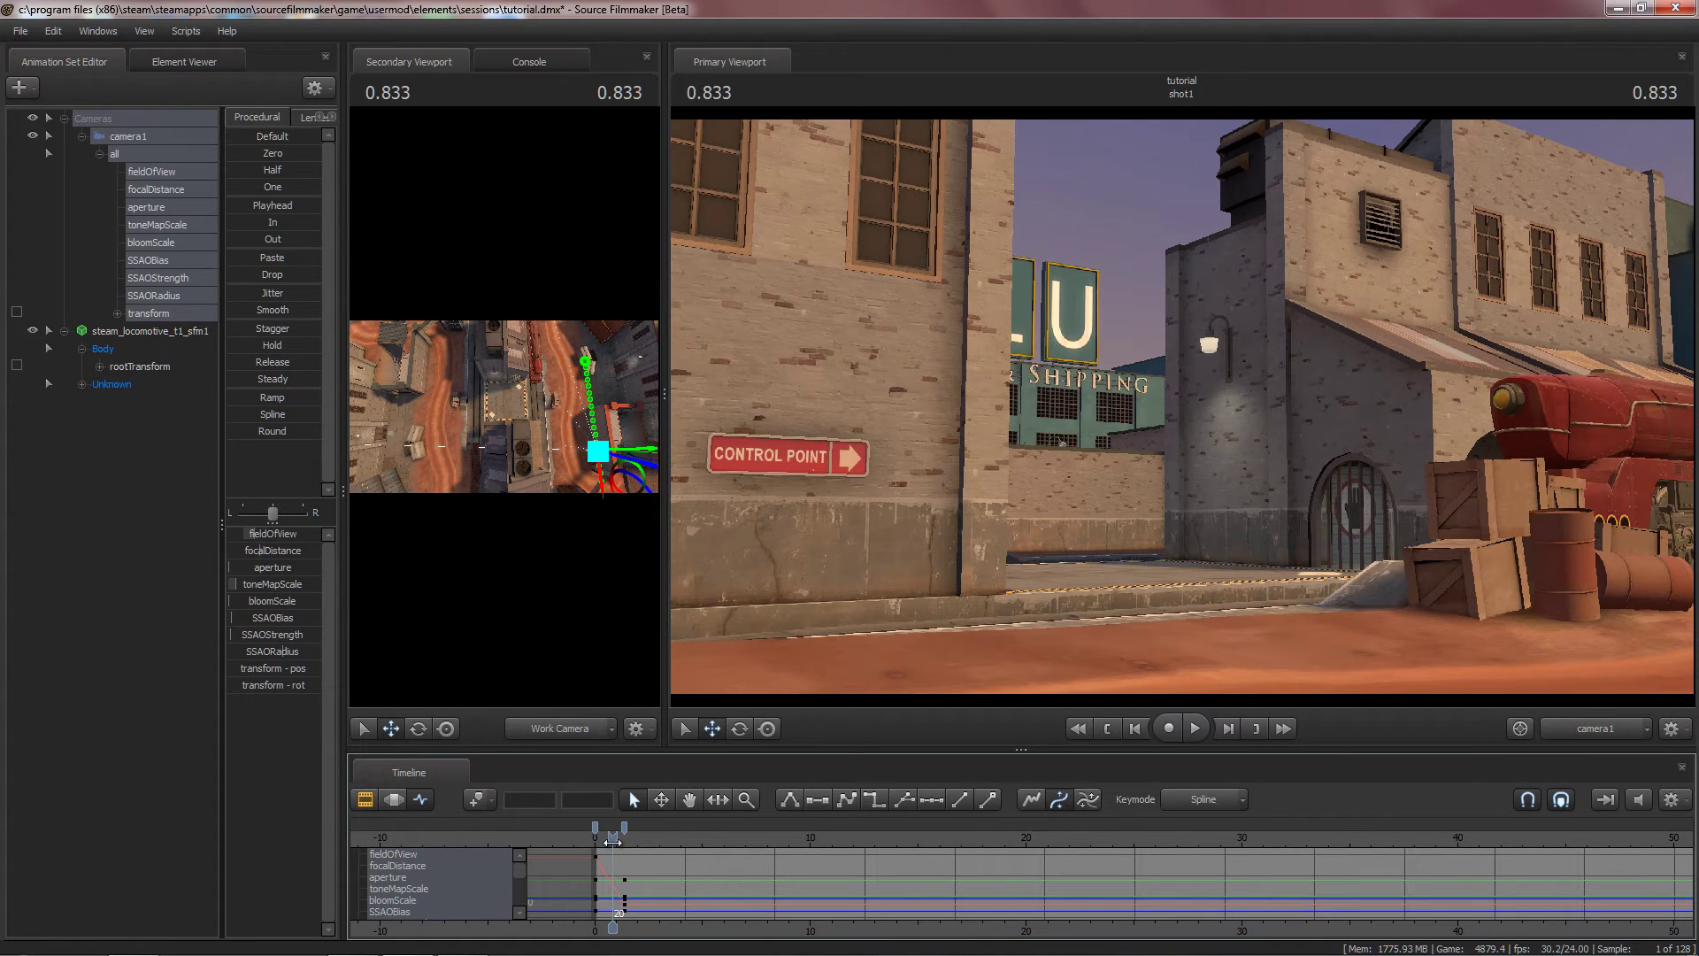
left_click(365, 799)
key("F3")
key("F2")
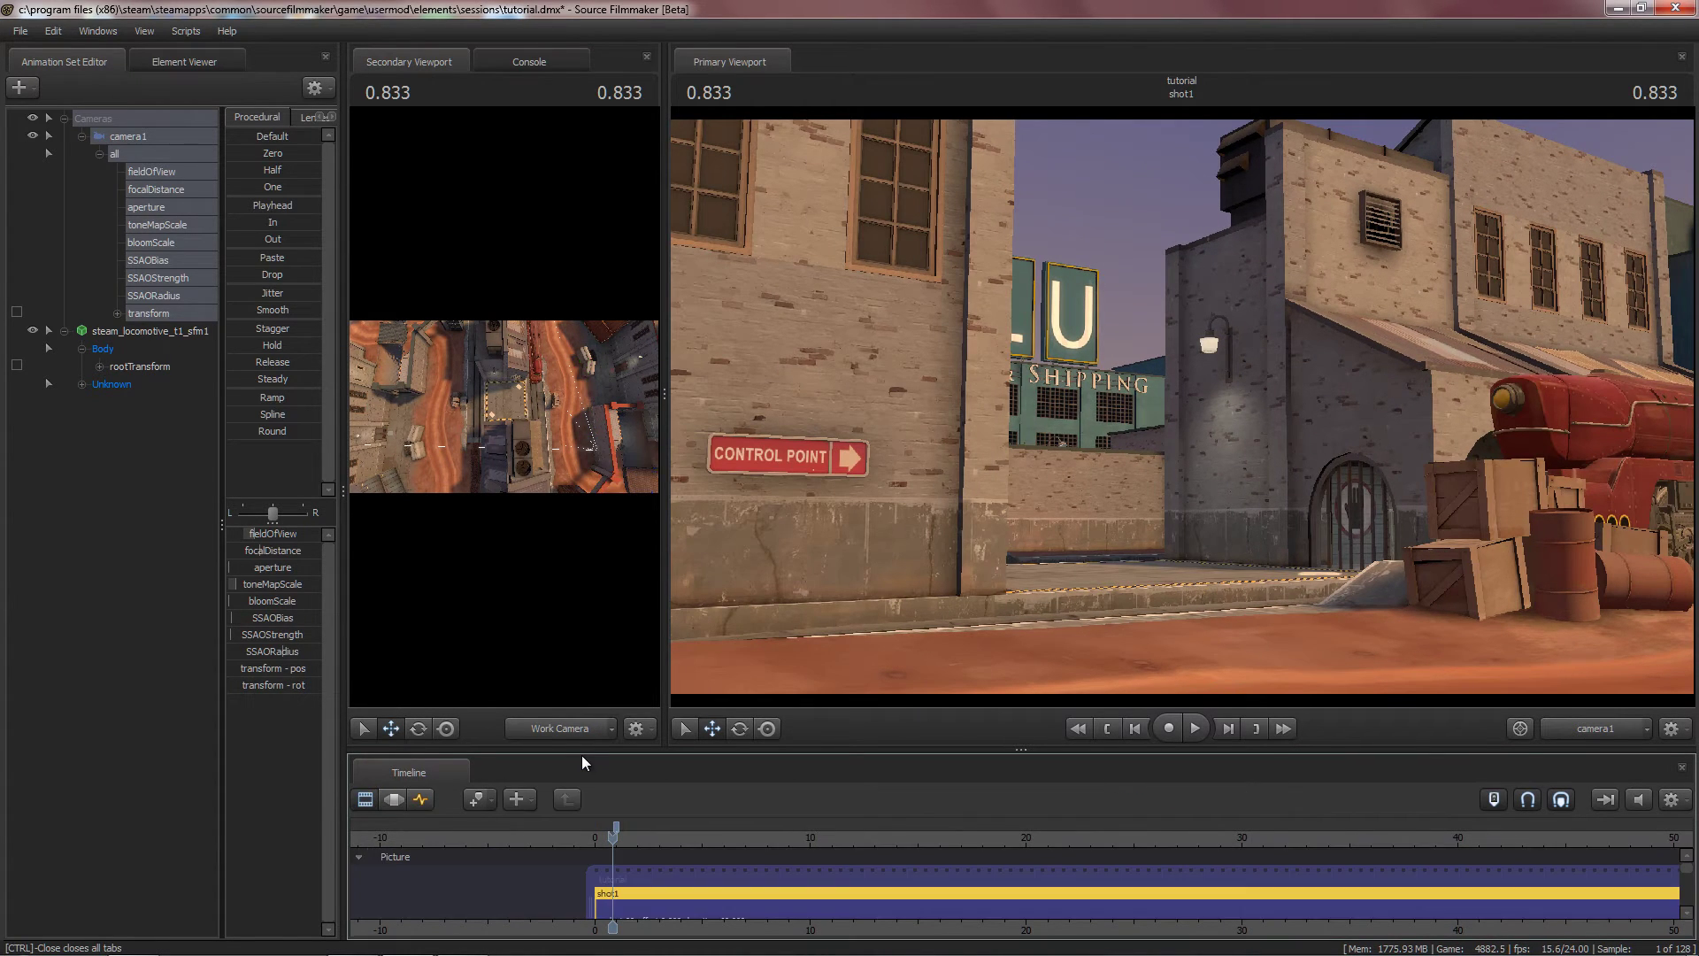
key("Right")
key("Right")
key("Right")
key("Right")
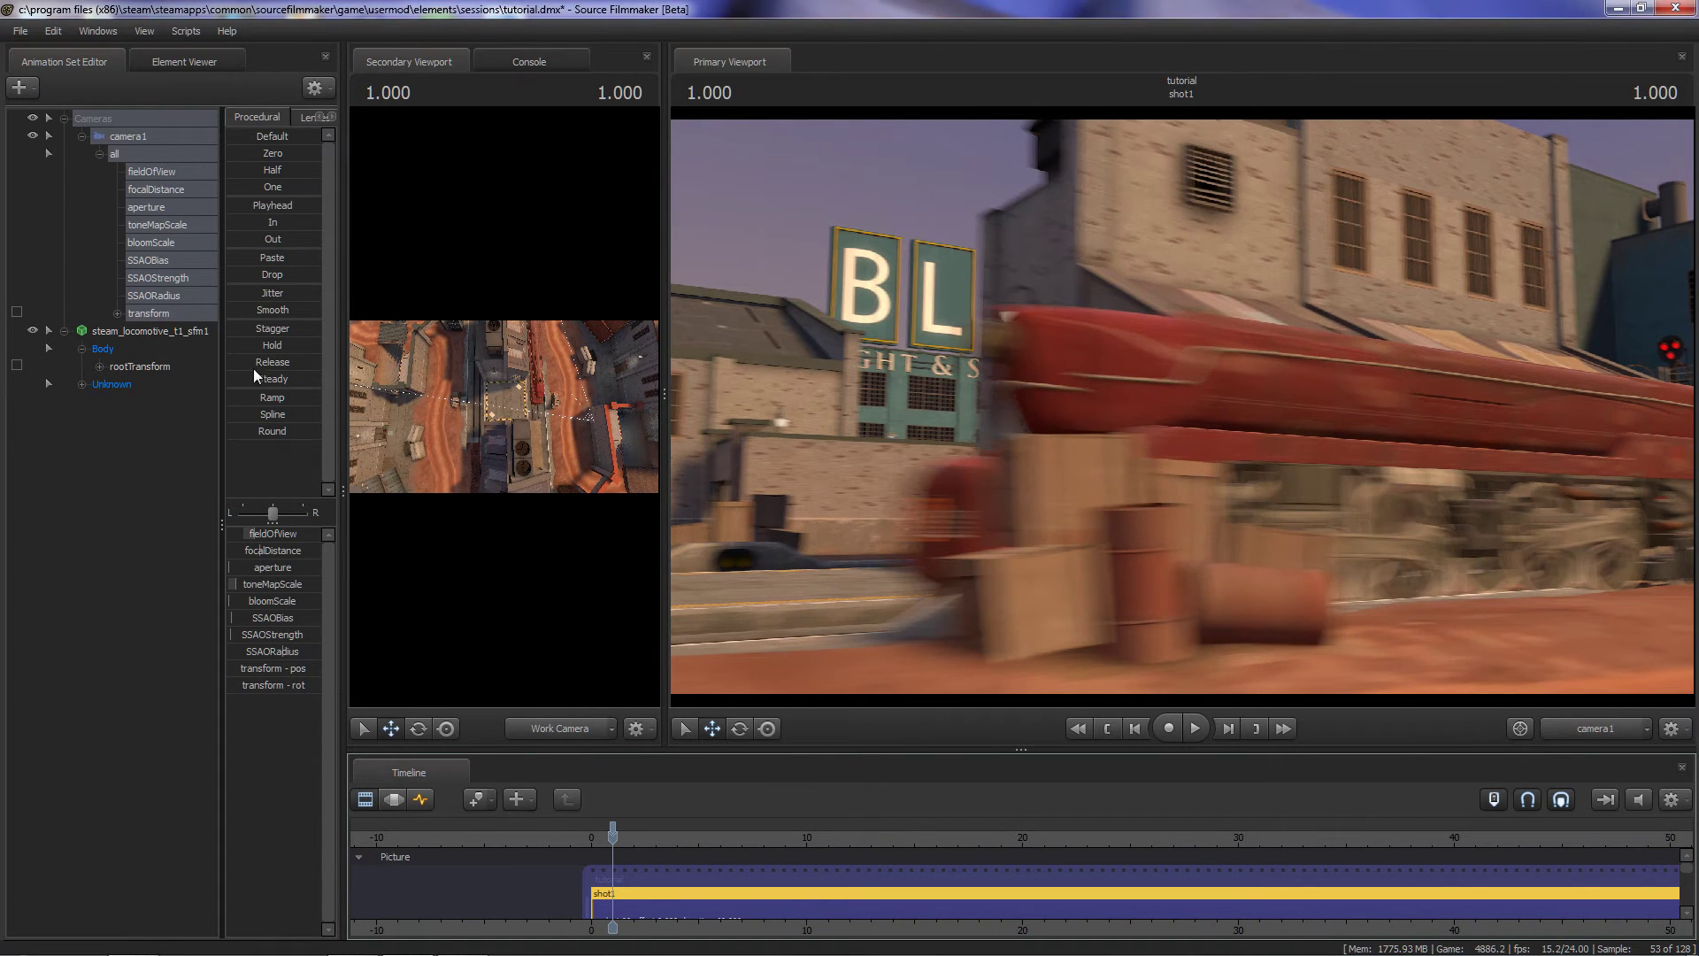
Step: In the Graph Editor, move camera1 at 1.375 seconds farther along its path to frame the tender's number 1552 and cab
left_click(420, 799)
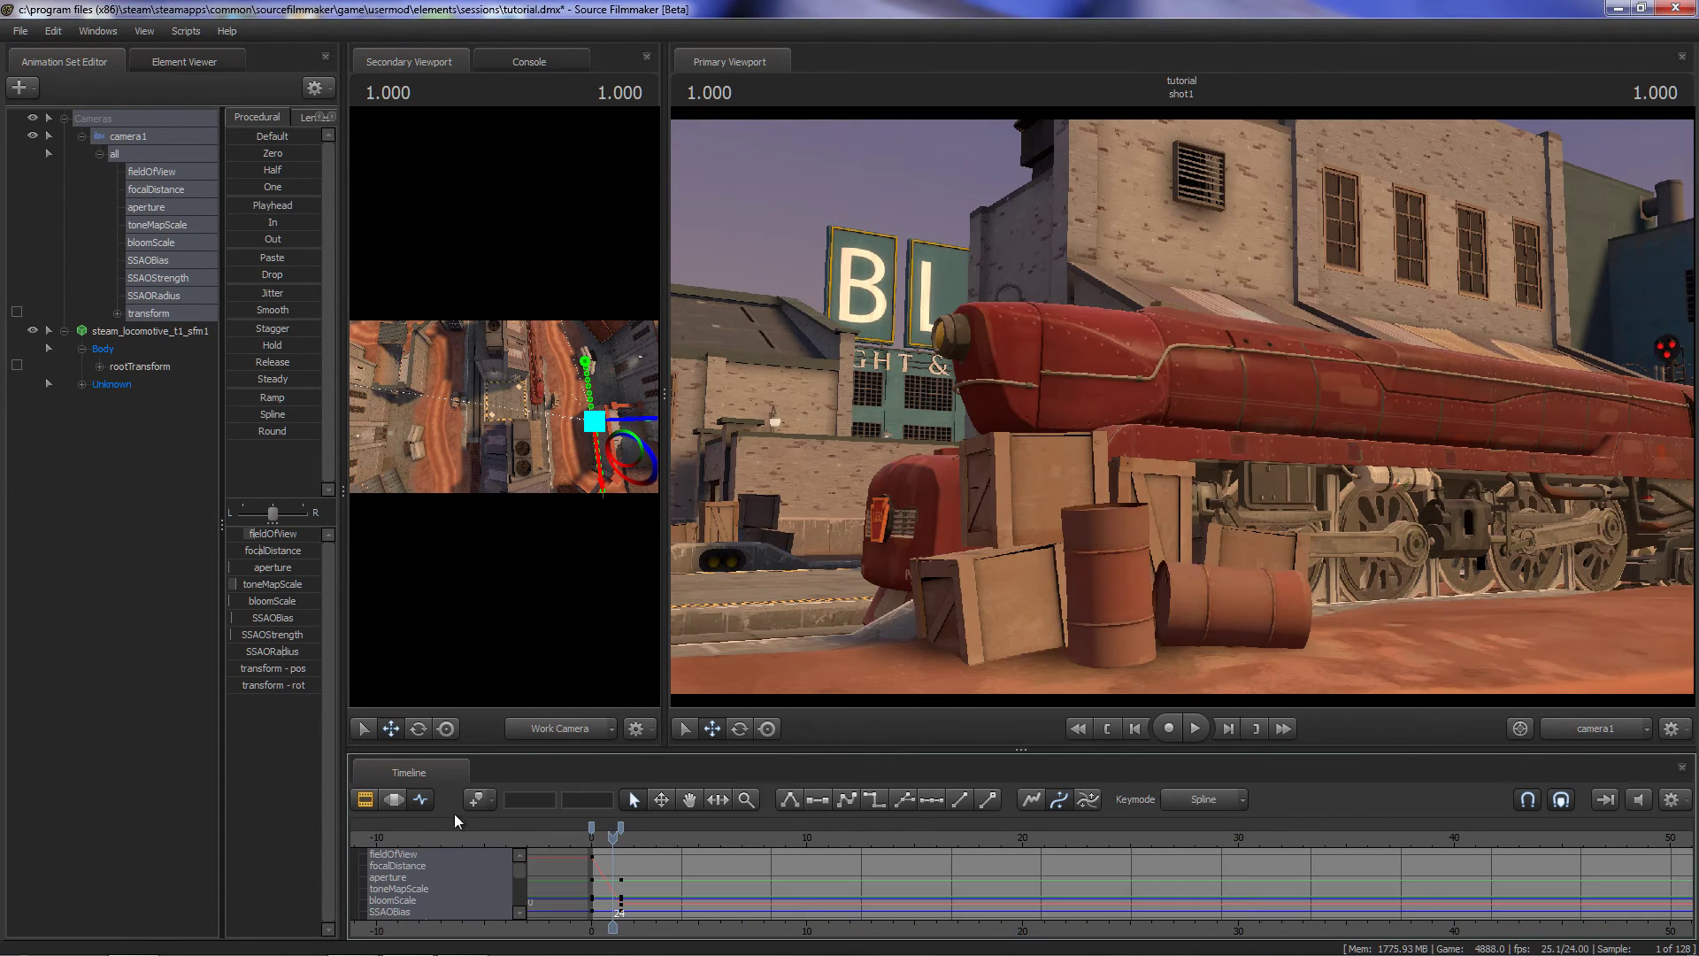
left_click(395, 799)
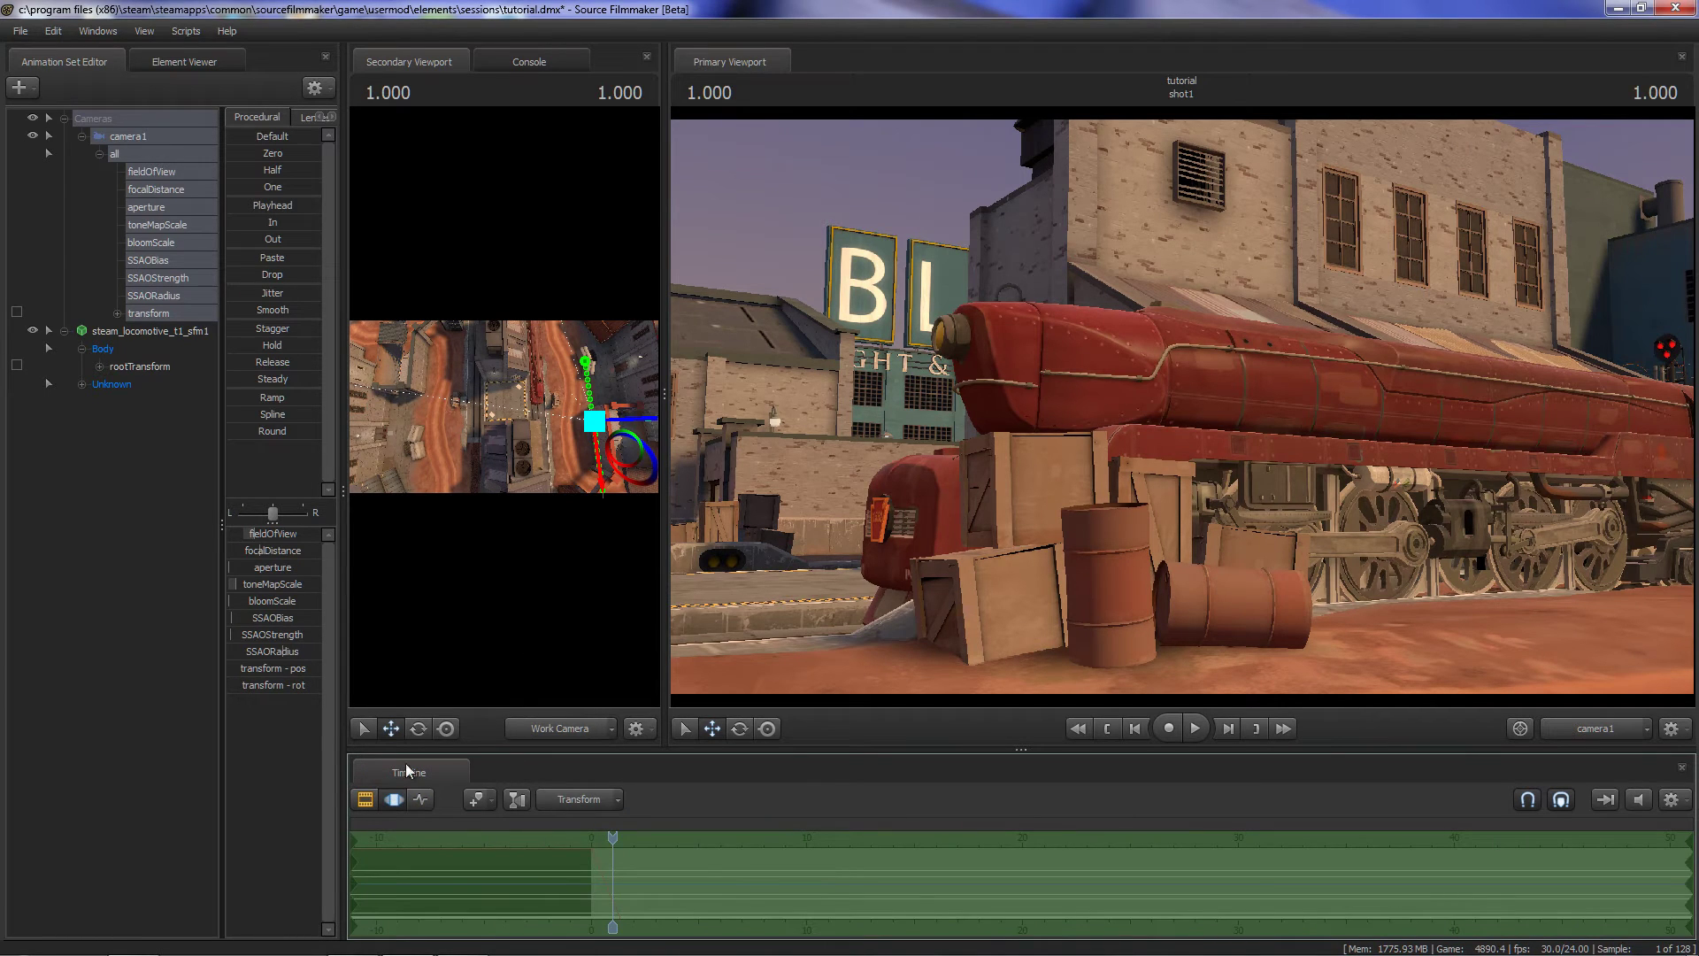
left_click(420, 799)
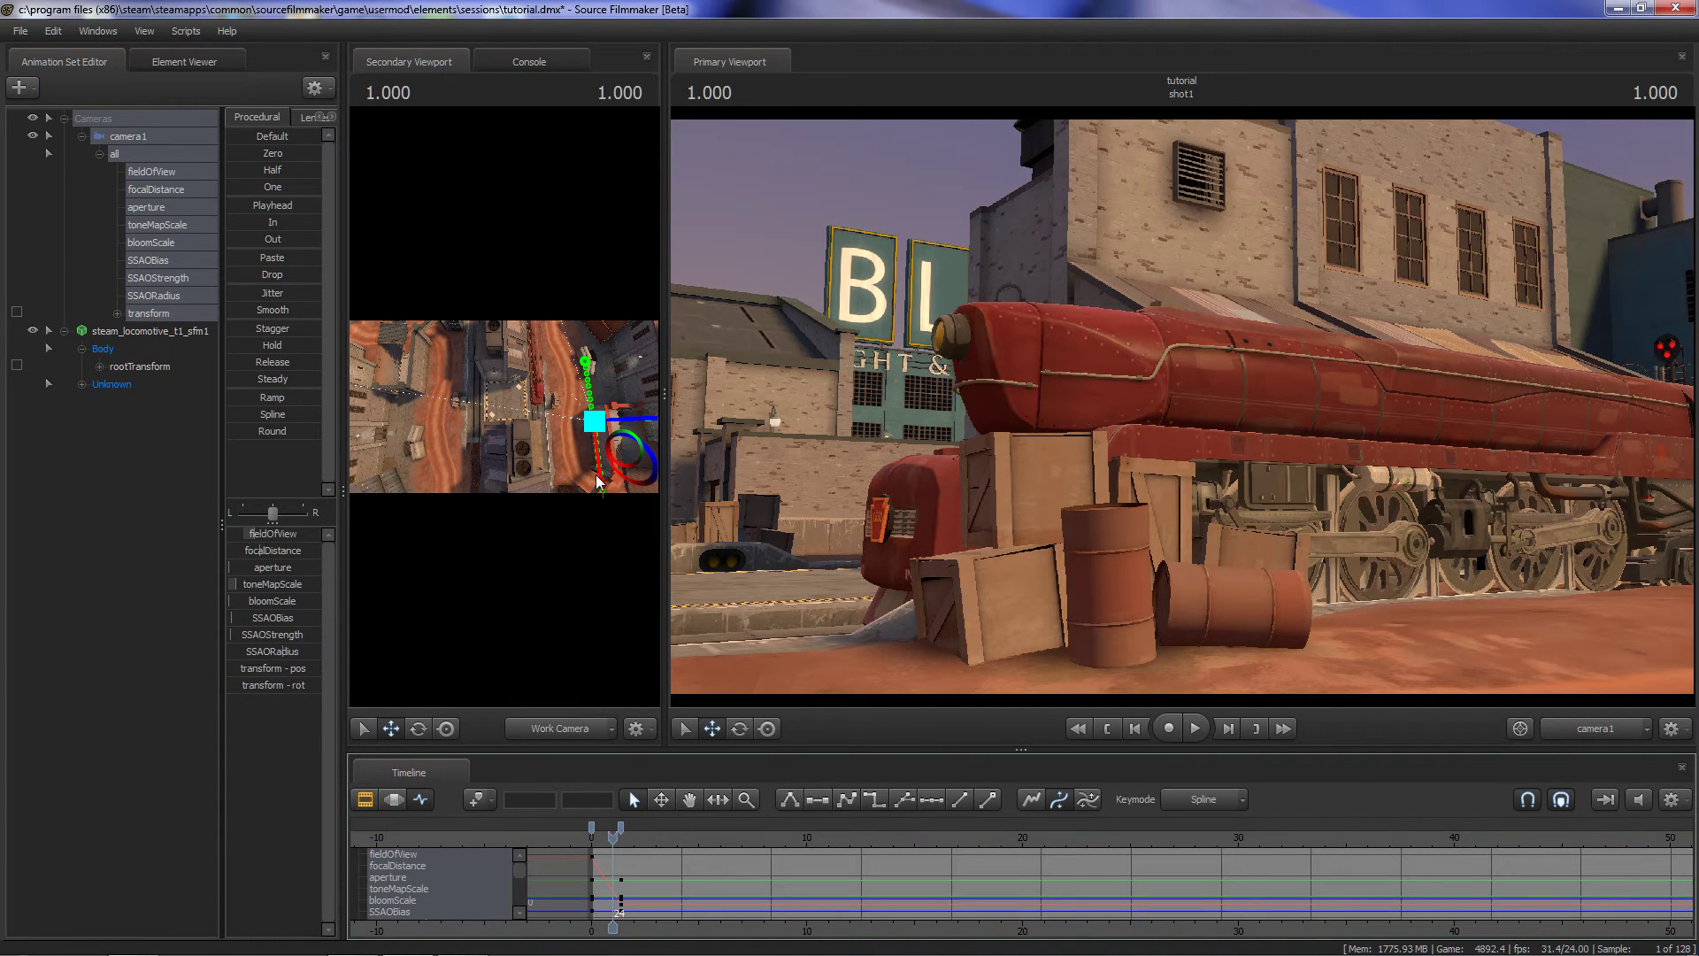
key("Up")
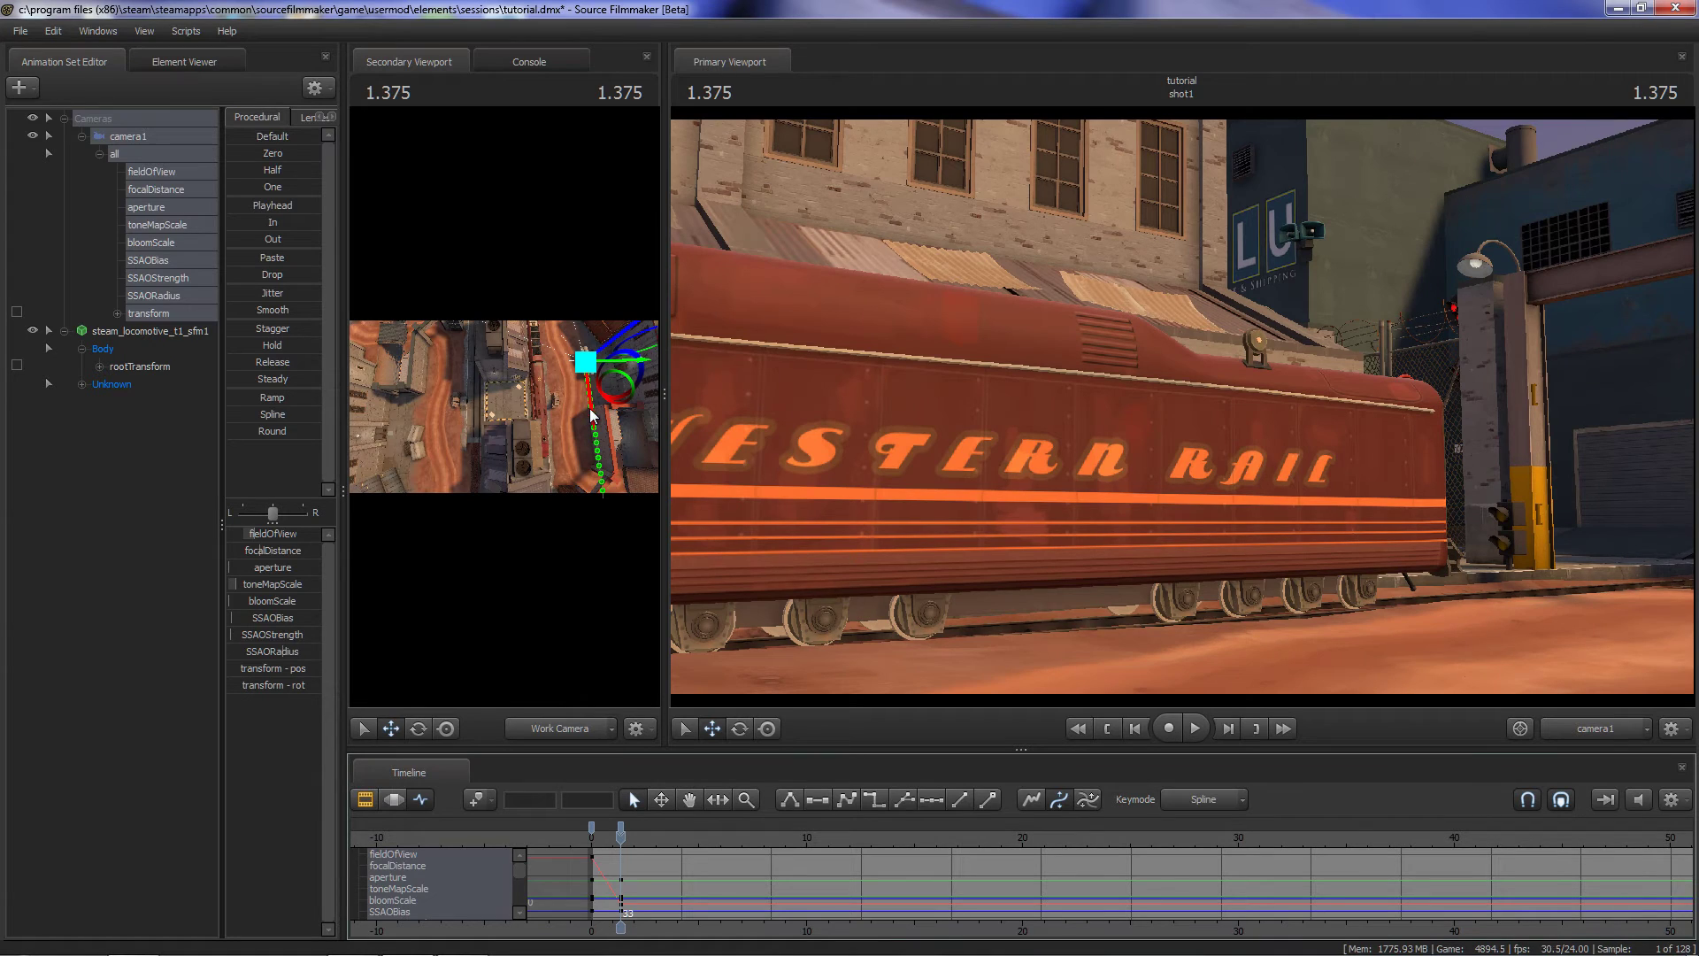
left_click_drag(593, 415, 573, 421)
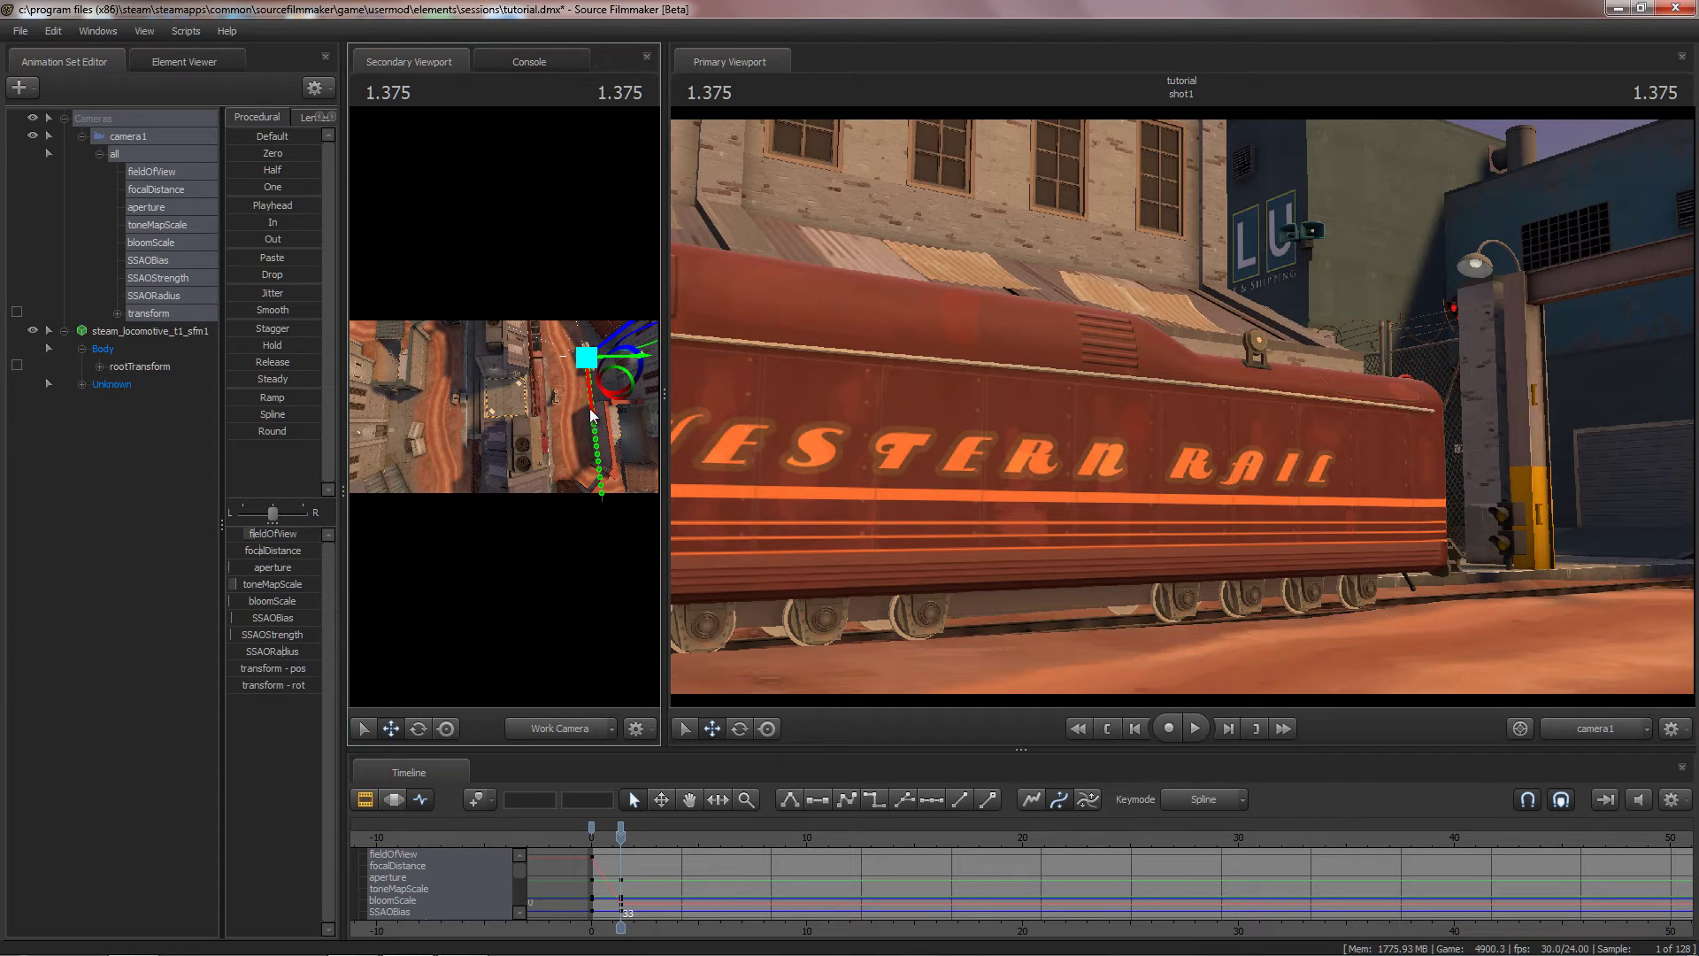
left_click_drag(593, 423, 599, 434)
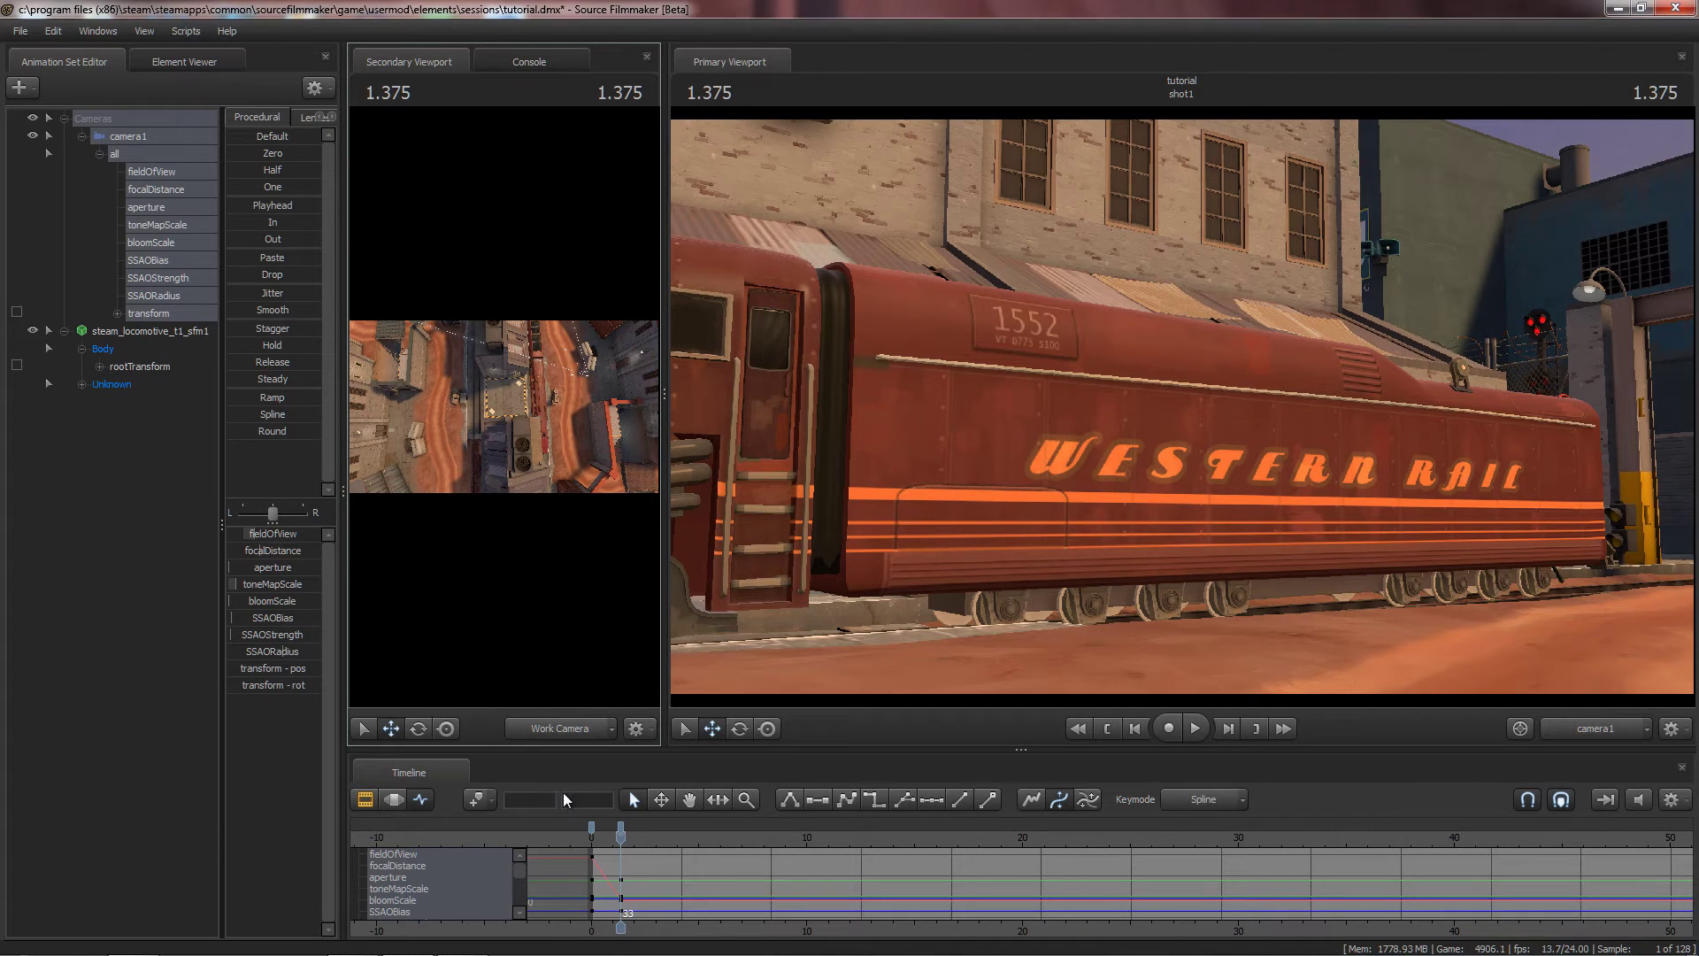
Step: Preview camera1's motion blur at 1.000 seconds and examine the camera and train from high above through the Work Camera
key("F3")
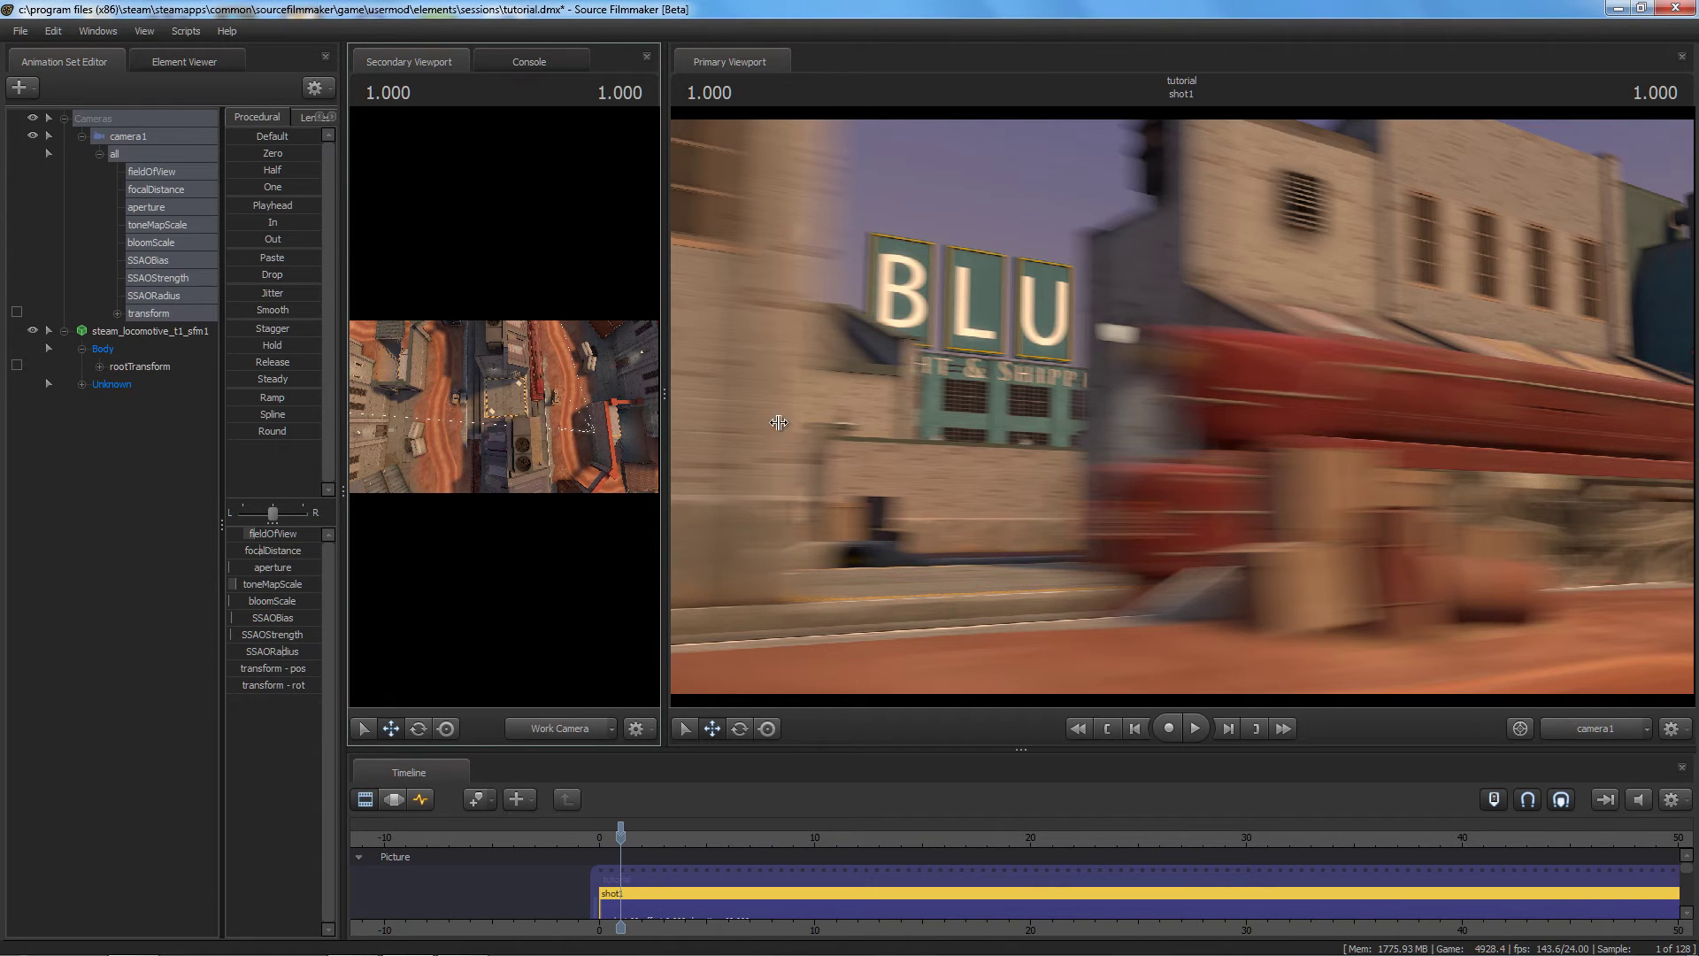
left_click_drag(668, 392, 1398, 394)
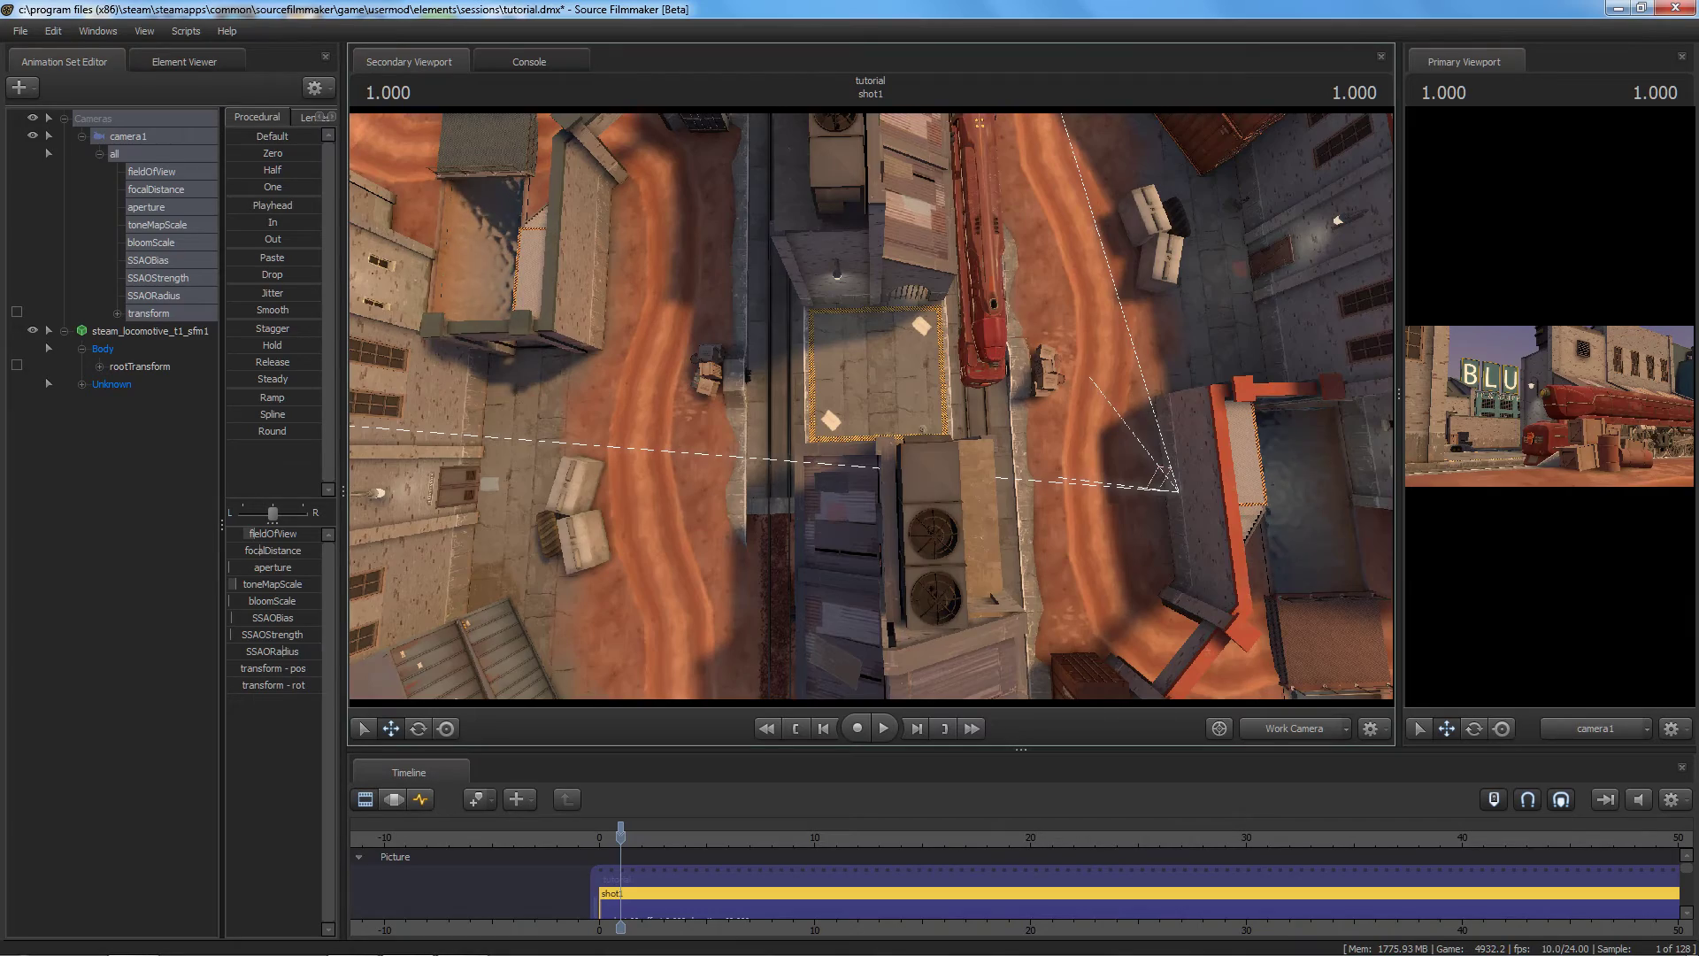
middle_click_drag(496, 239, 496, 266)
key("s")
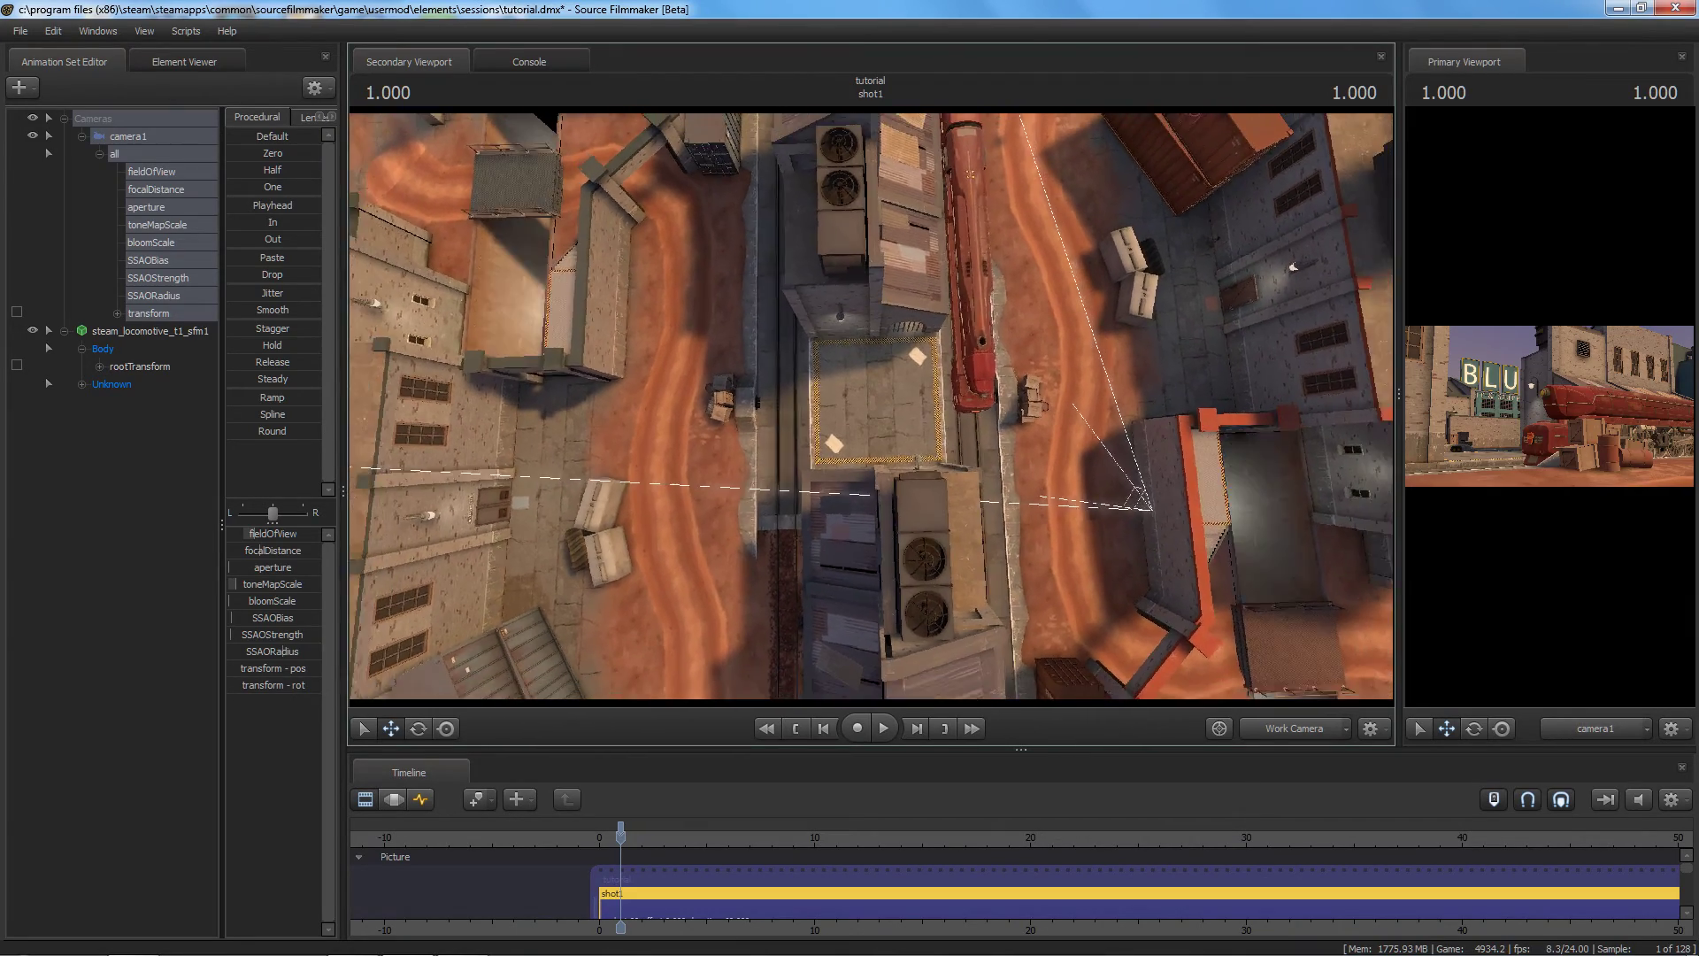
key("s")
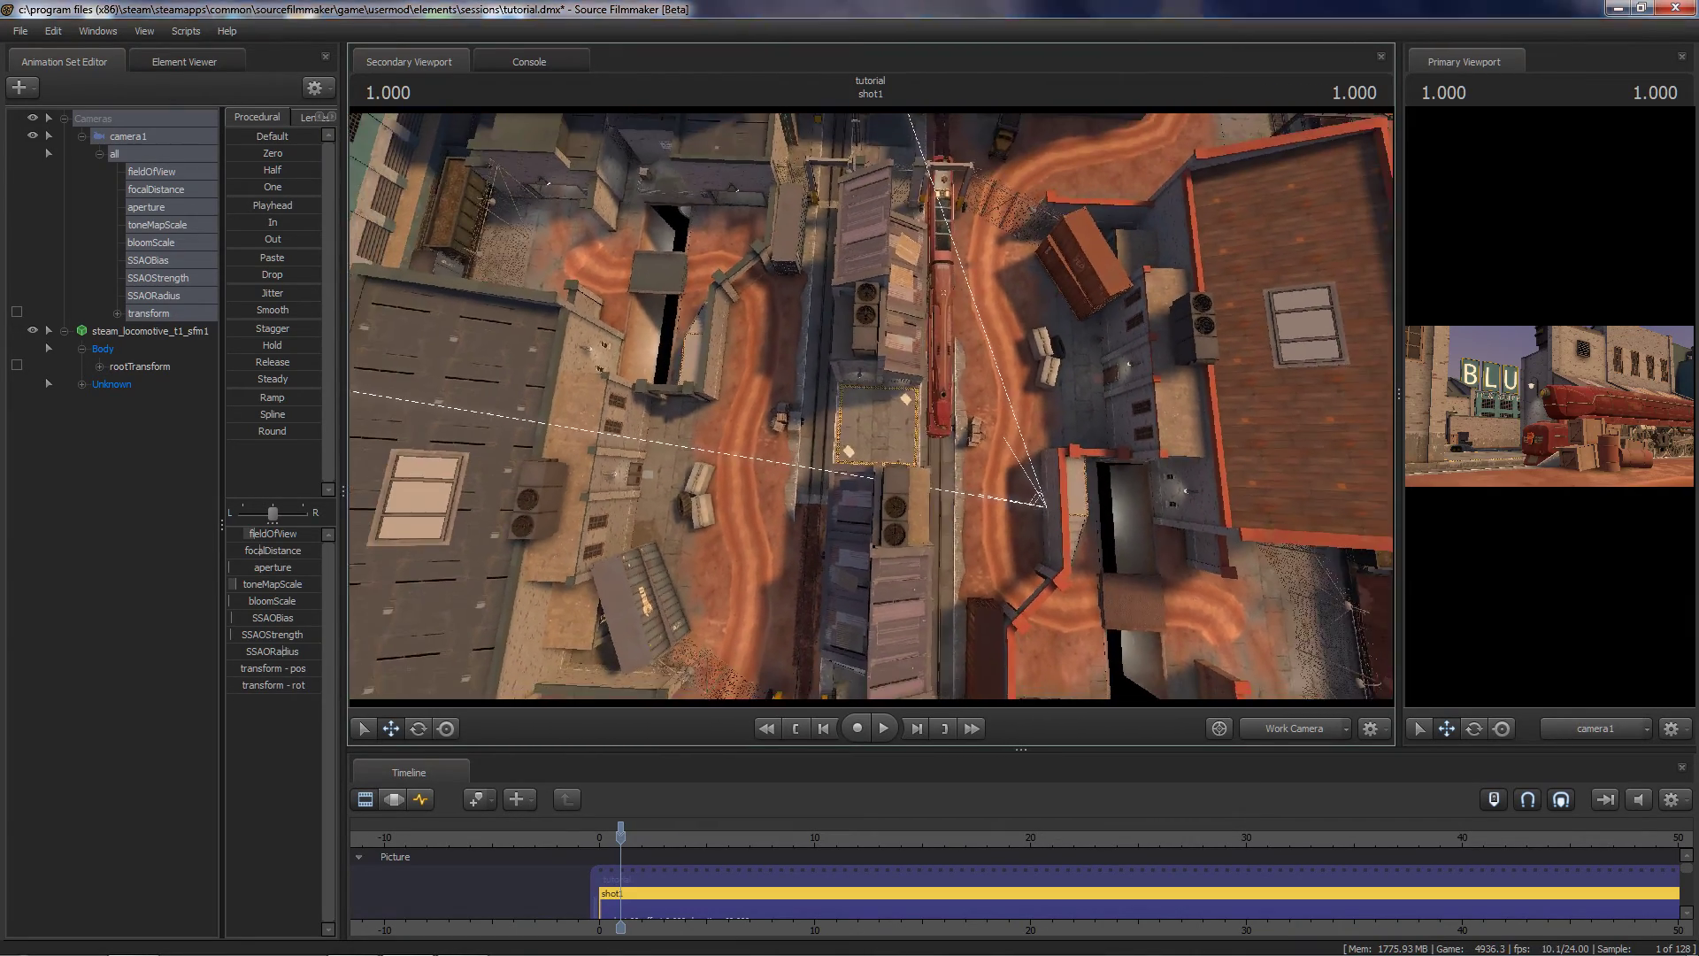
key("s")
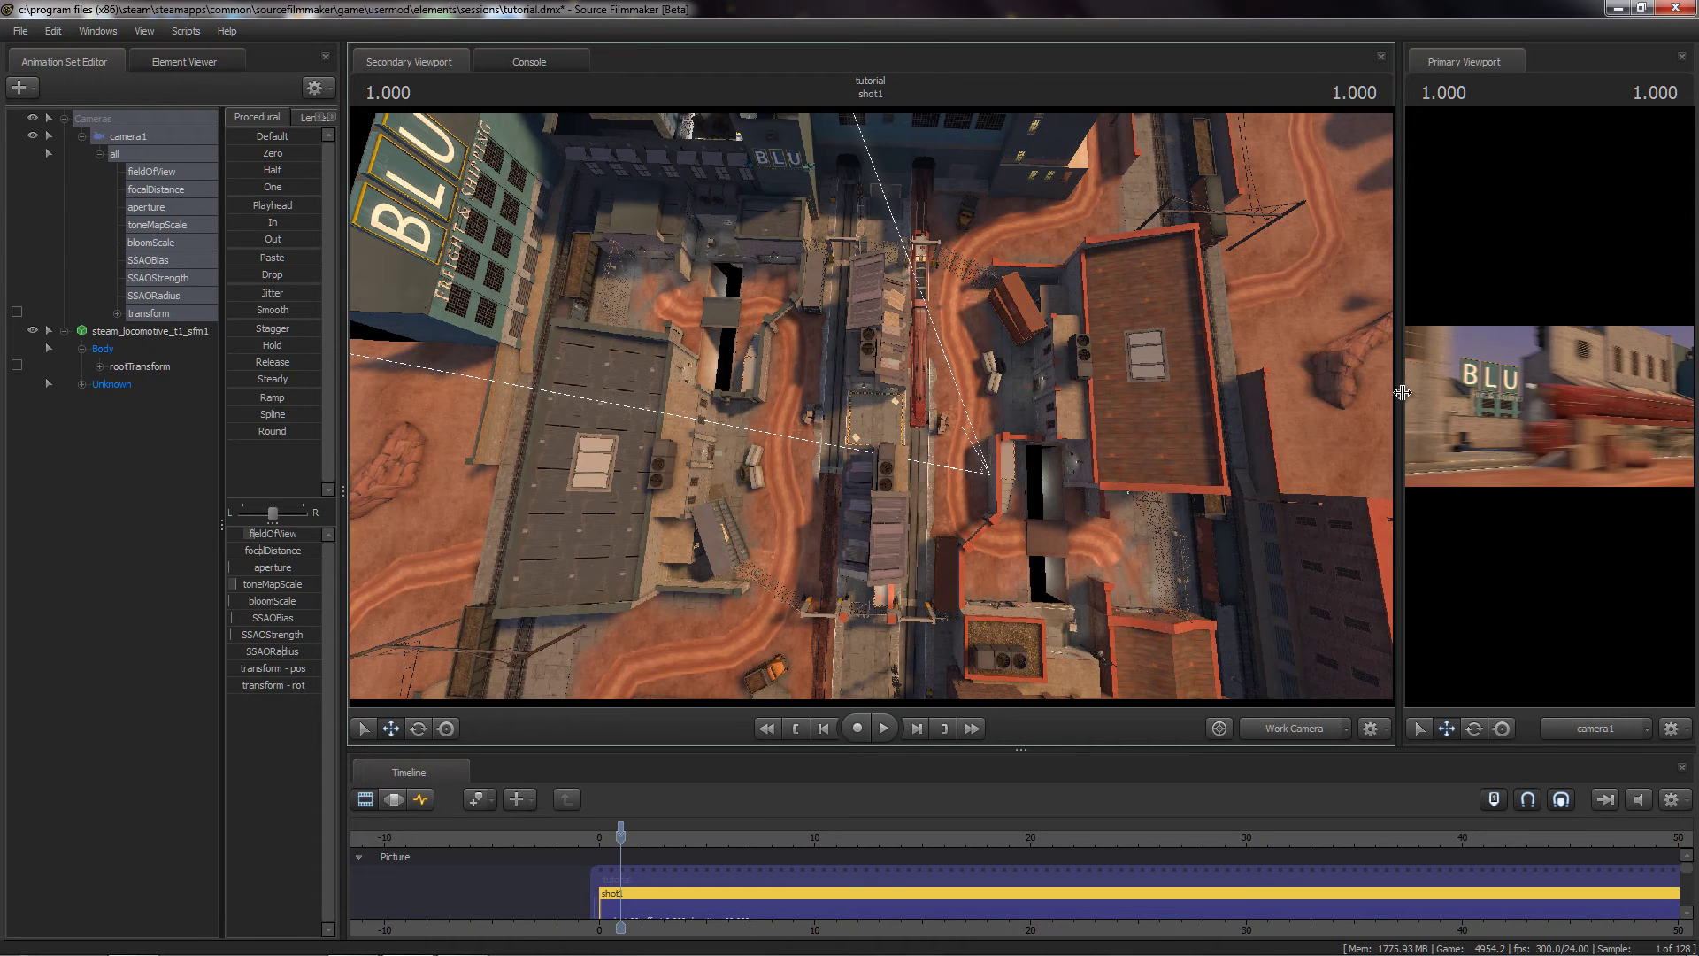
Step: Compare camera1's motion-blurred view with the overhead Work Camera view by resizing the two viewports, leaving camera1's view enlarged
left_click_drag(1402, 392, 559, 453)
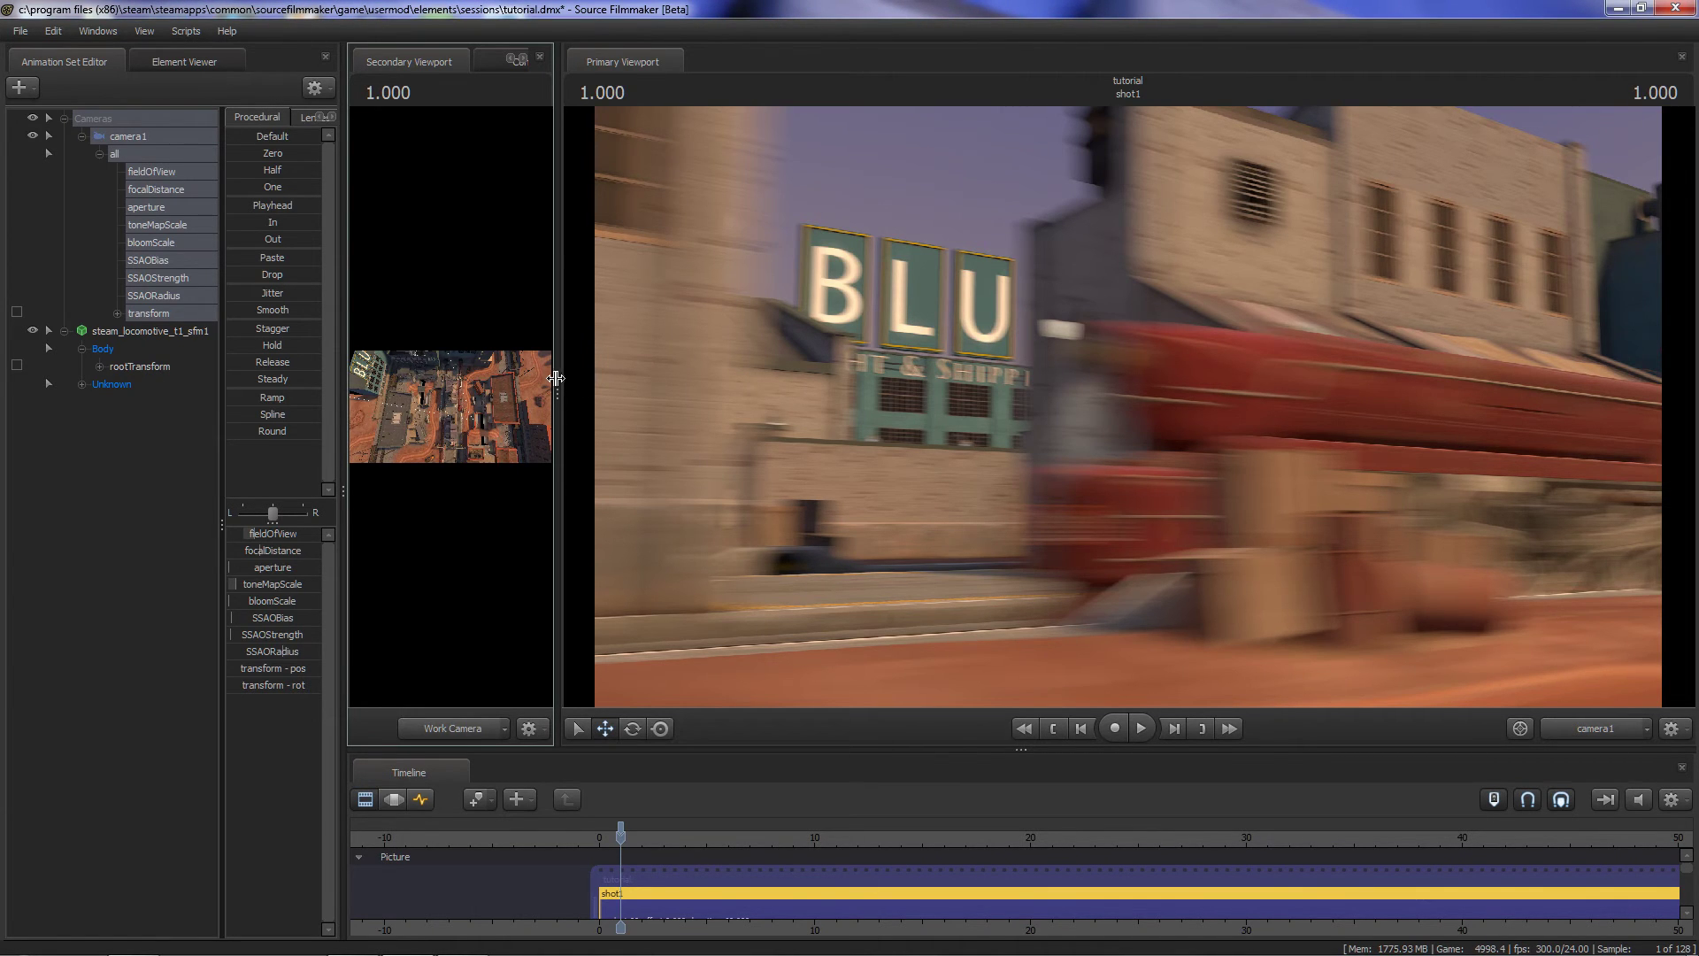
left_click_drag(555, 379, 1298, 389)
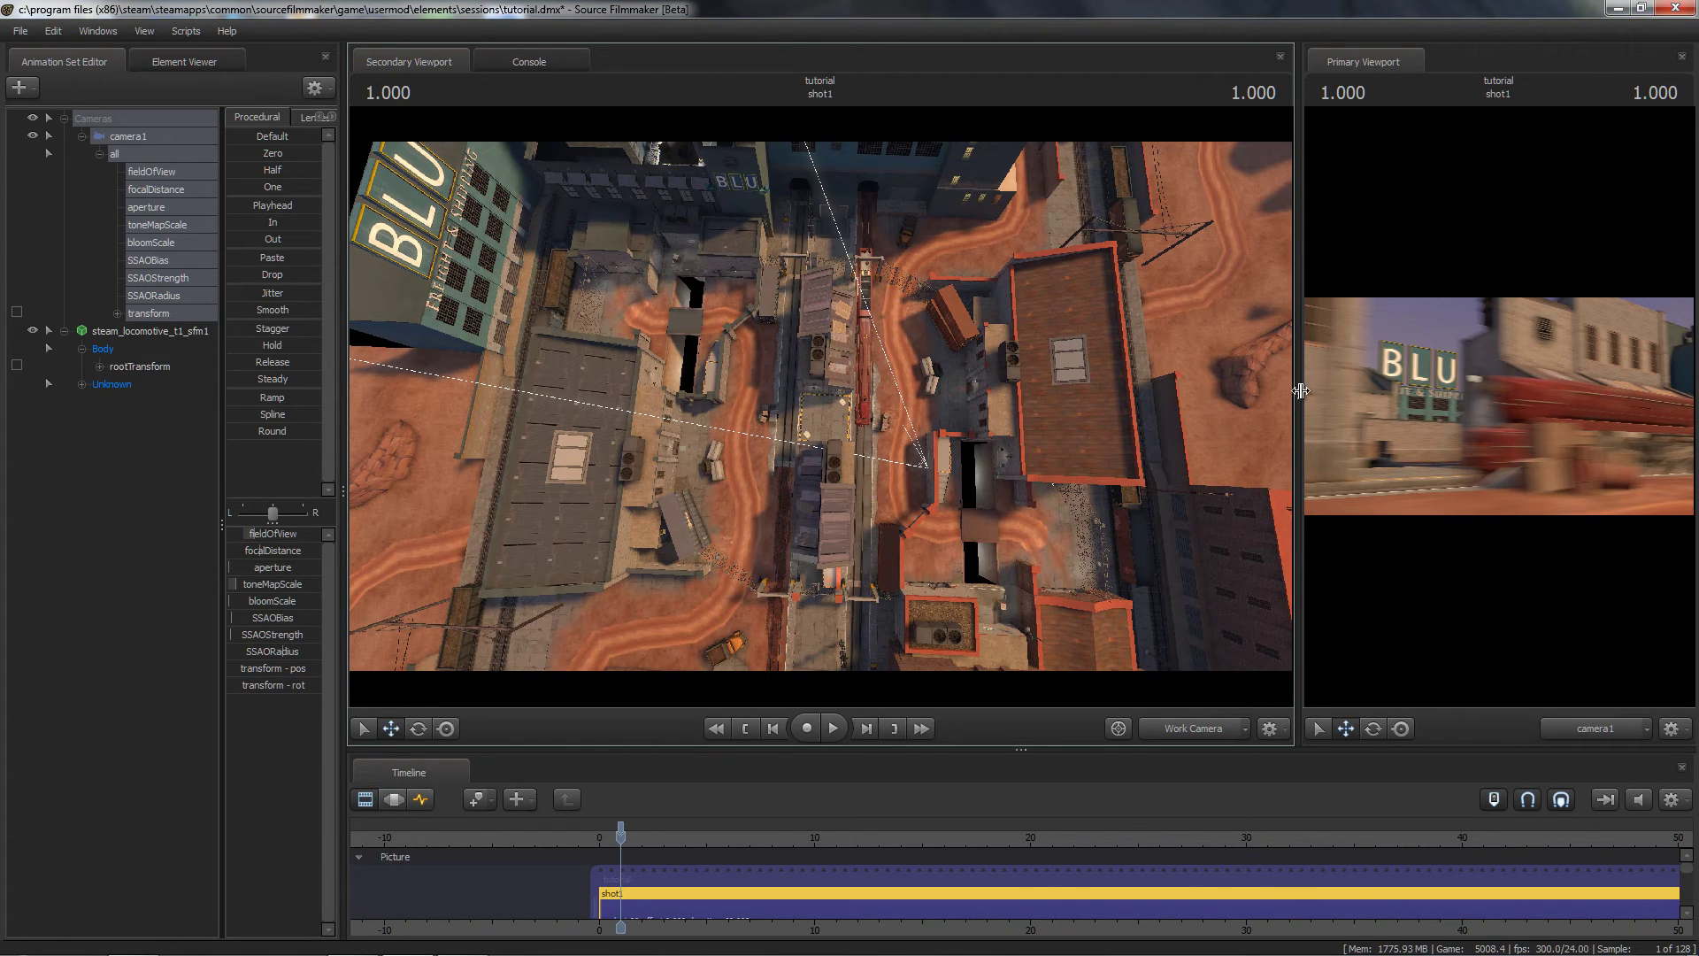
left_click_drag(1297, 393, 440, 399)
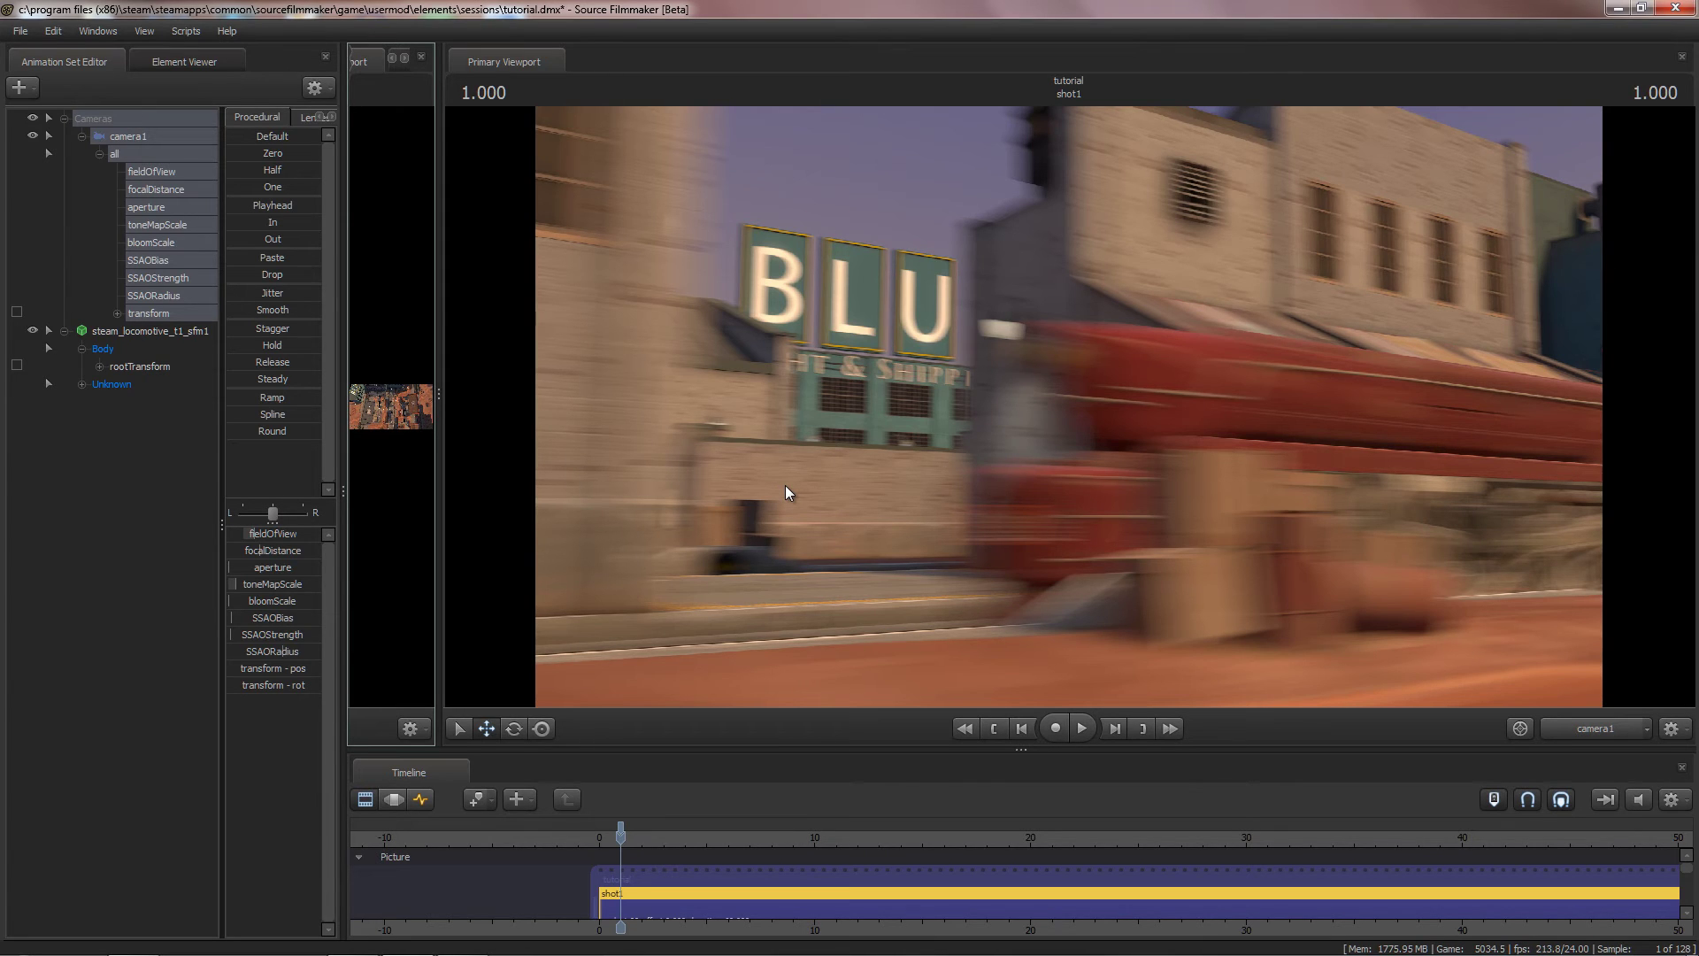
Step: In the Motion Editor, lock camera1's transform to the locomotive's rootTransform and apply the Playhead preset to it across the whole timeline
key("F4")
left_click(394, 799)
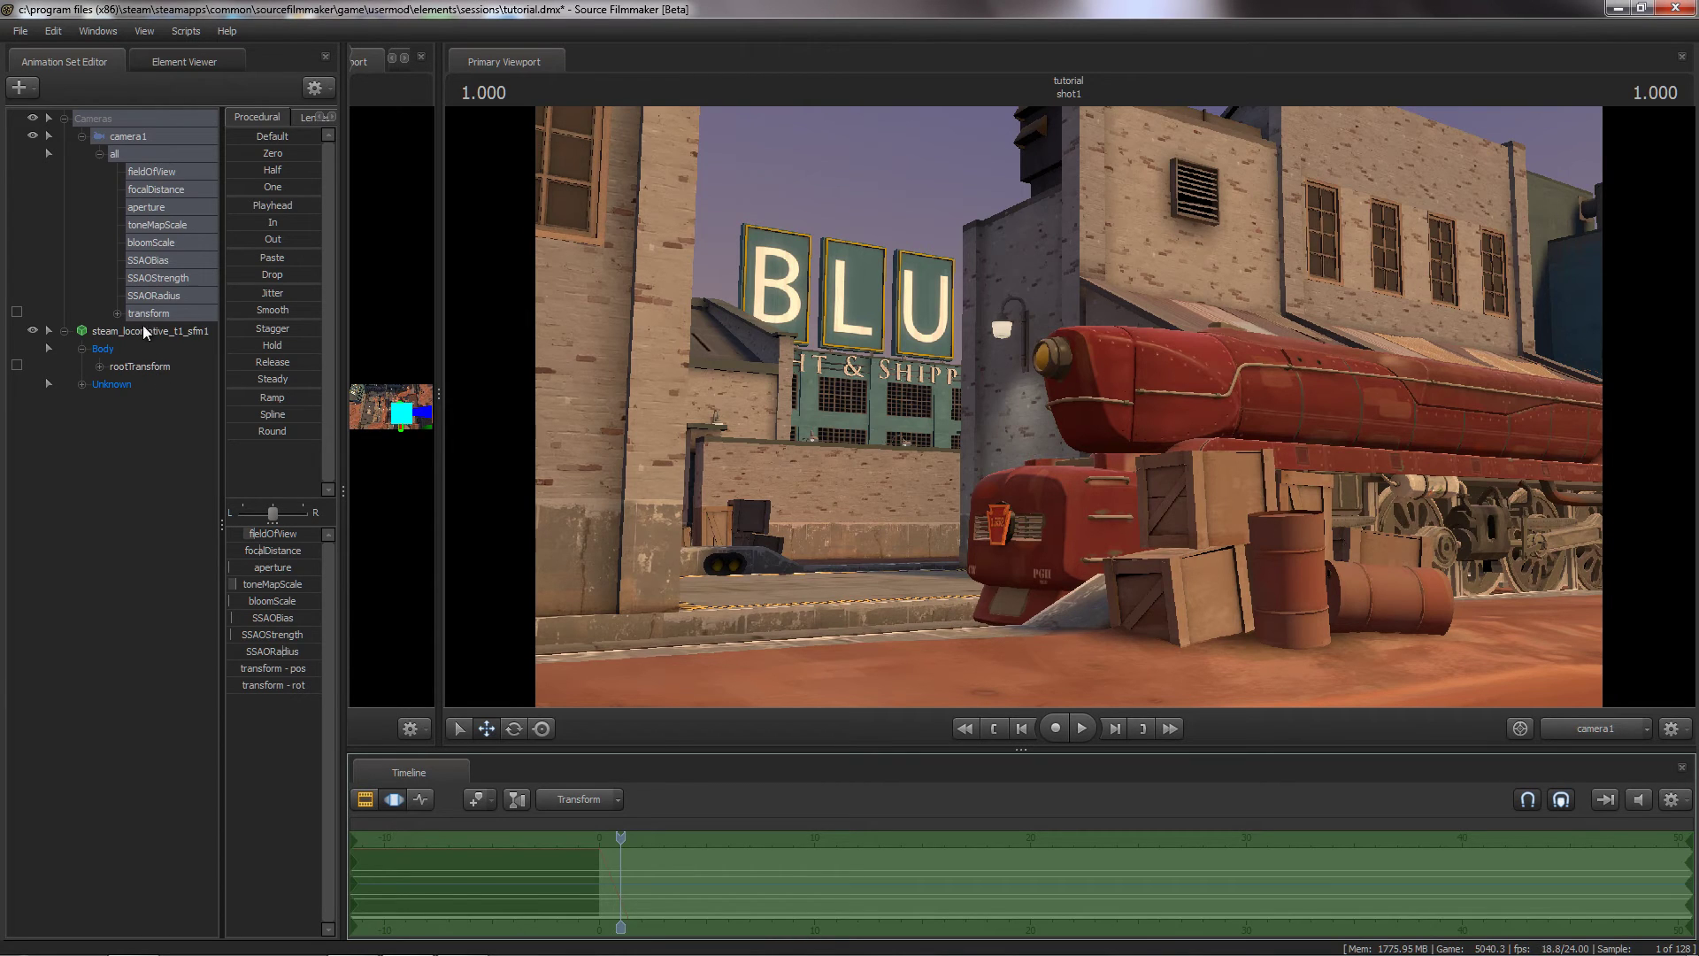
left_click(142, 369)
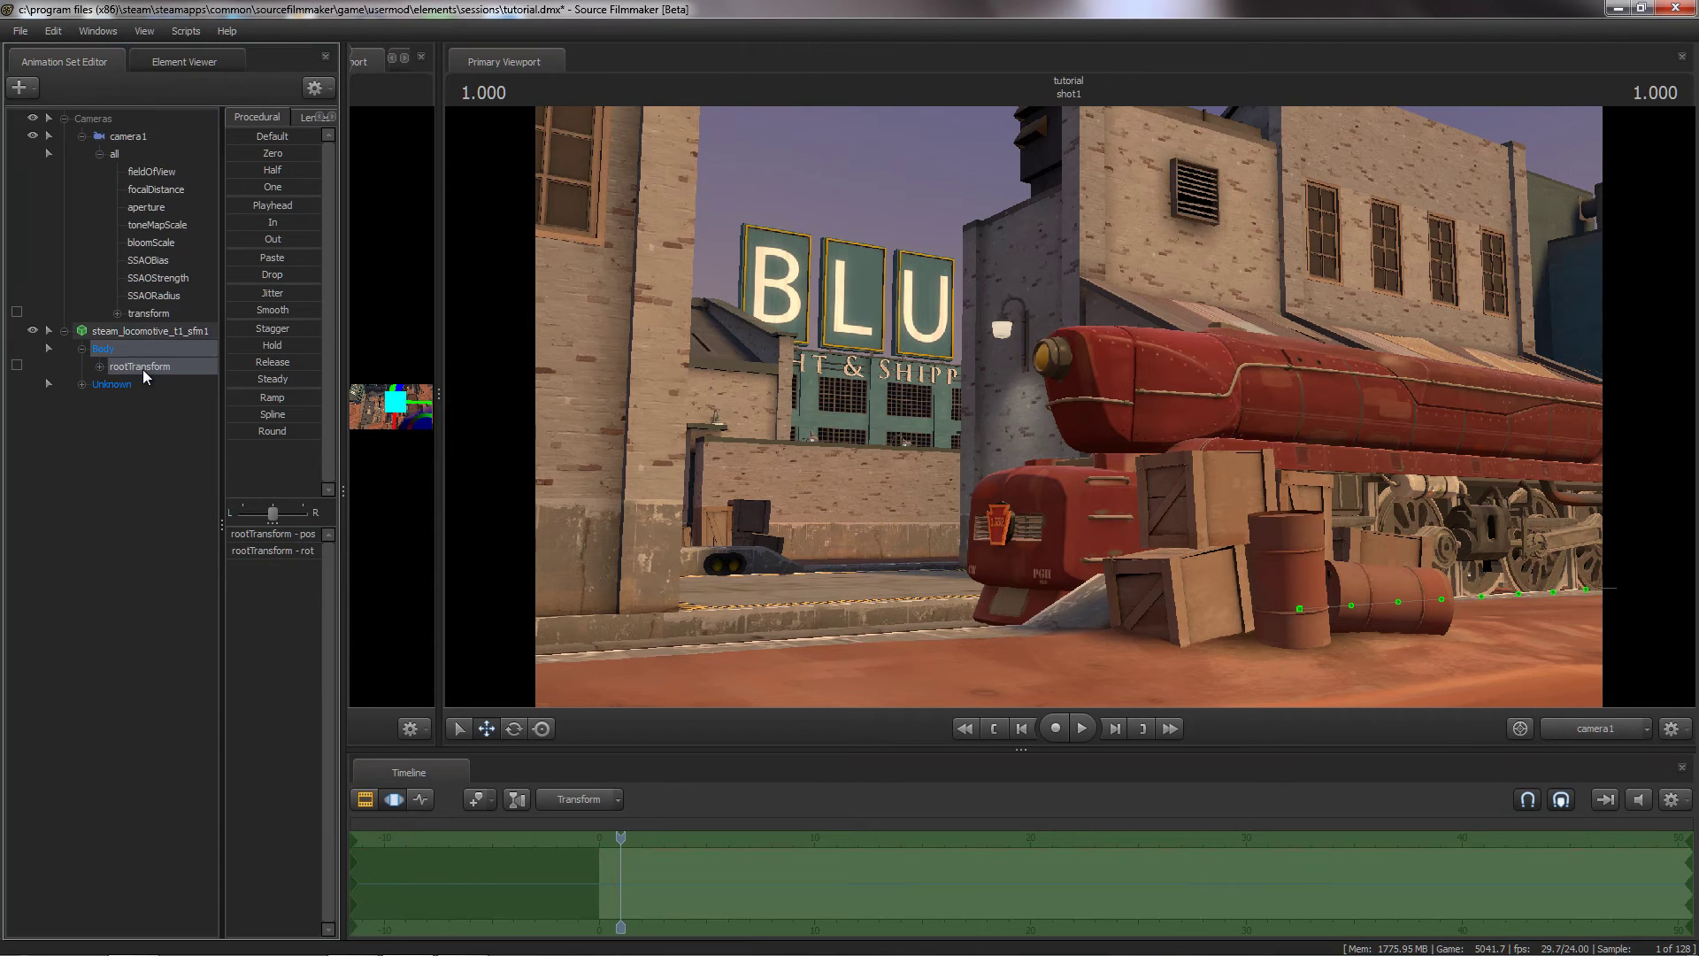
left_click(138, 314)
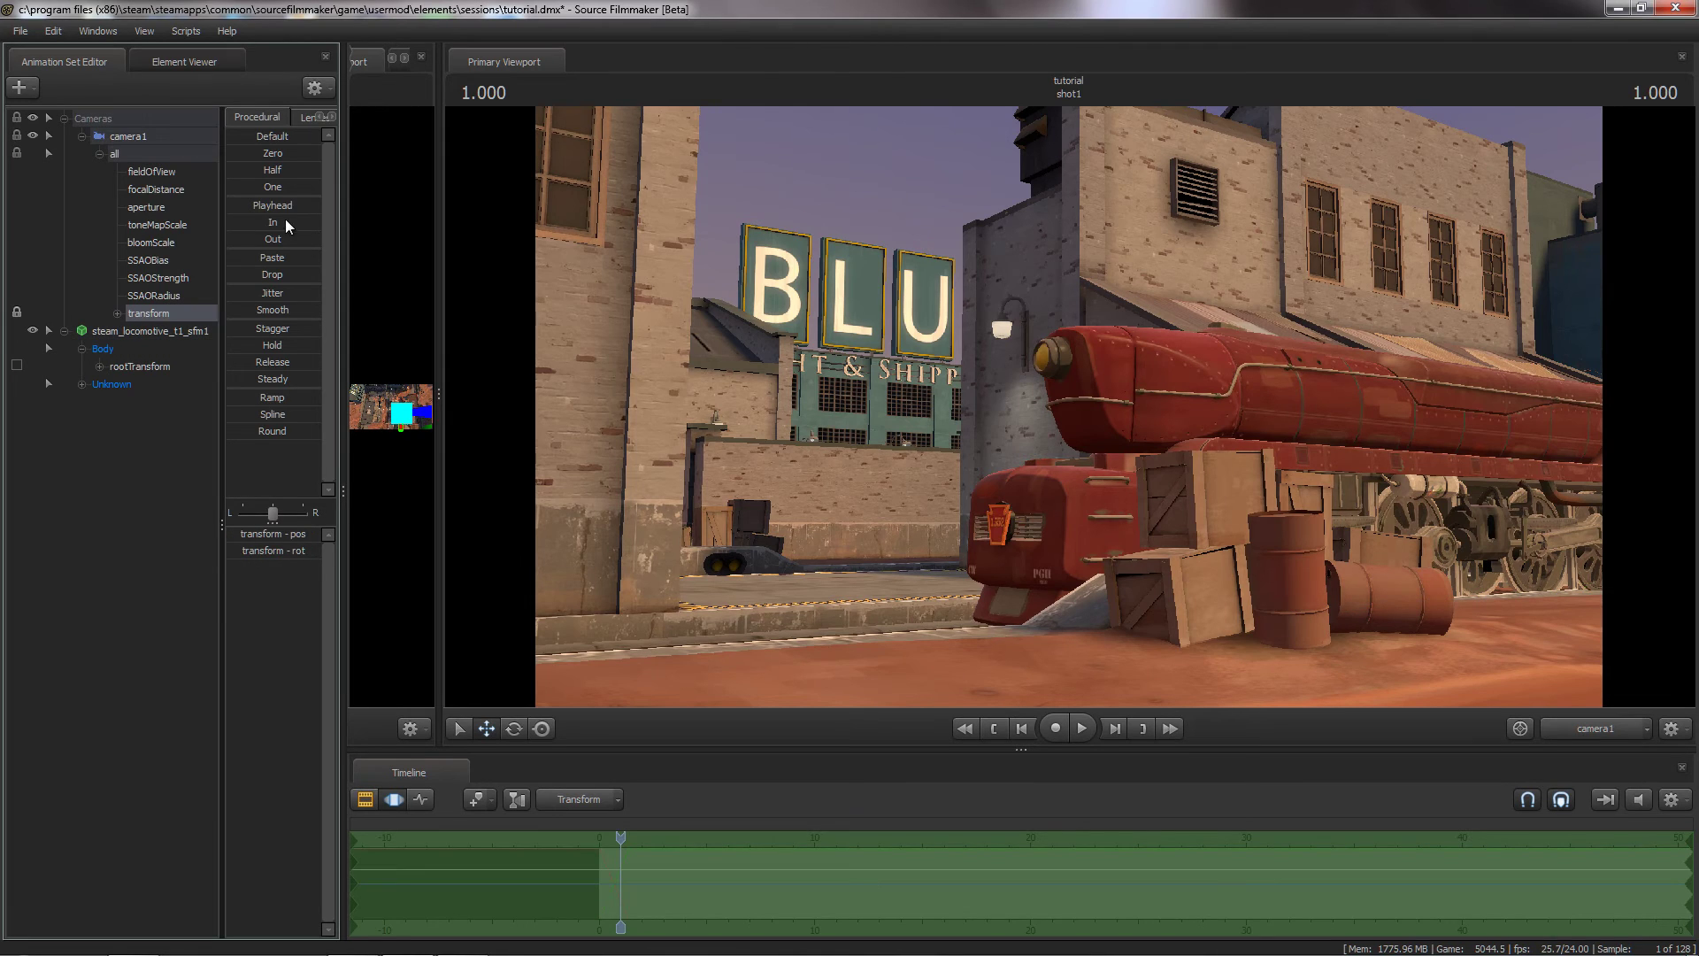
left_click(239, 212)
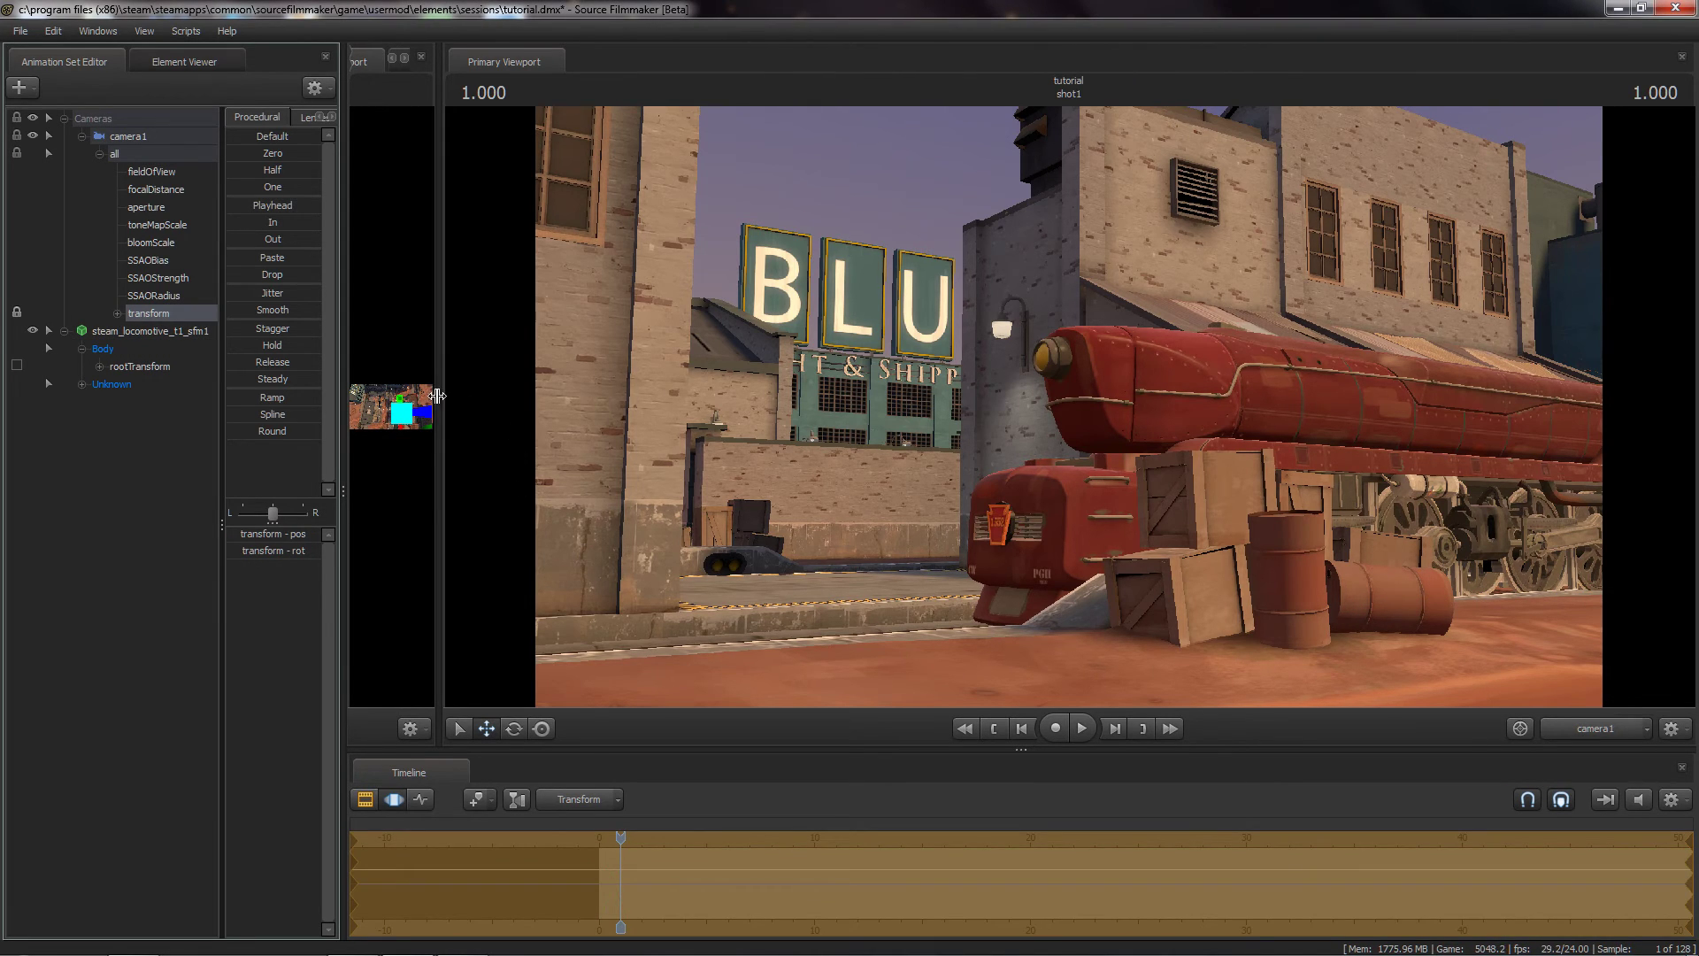
Step: Slightly widen the Work Camera view and preview the locked camera1's motion blur in the Clip Editor at 1.000 seconds
left_click_drag(438, 394, 1695, 487)
left_click_drag(1603, 393, 534, 438)
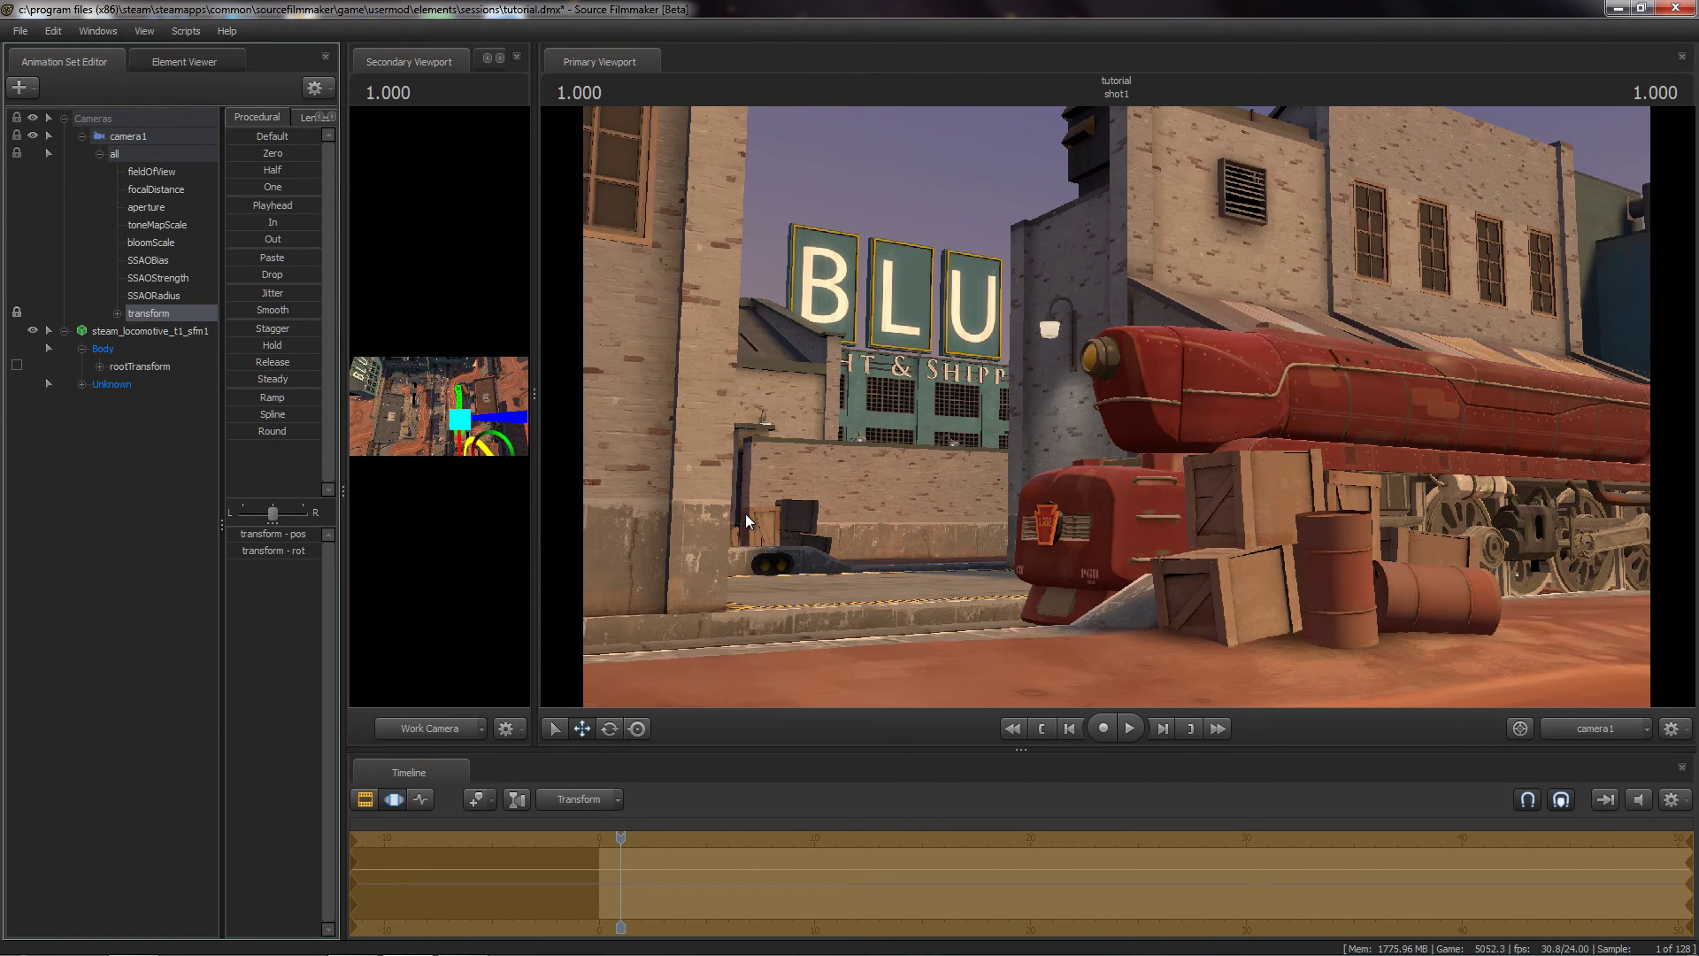
key("F2")
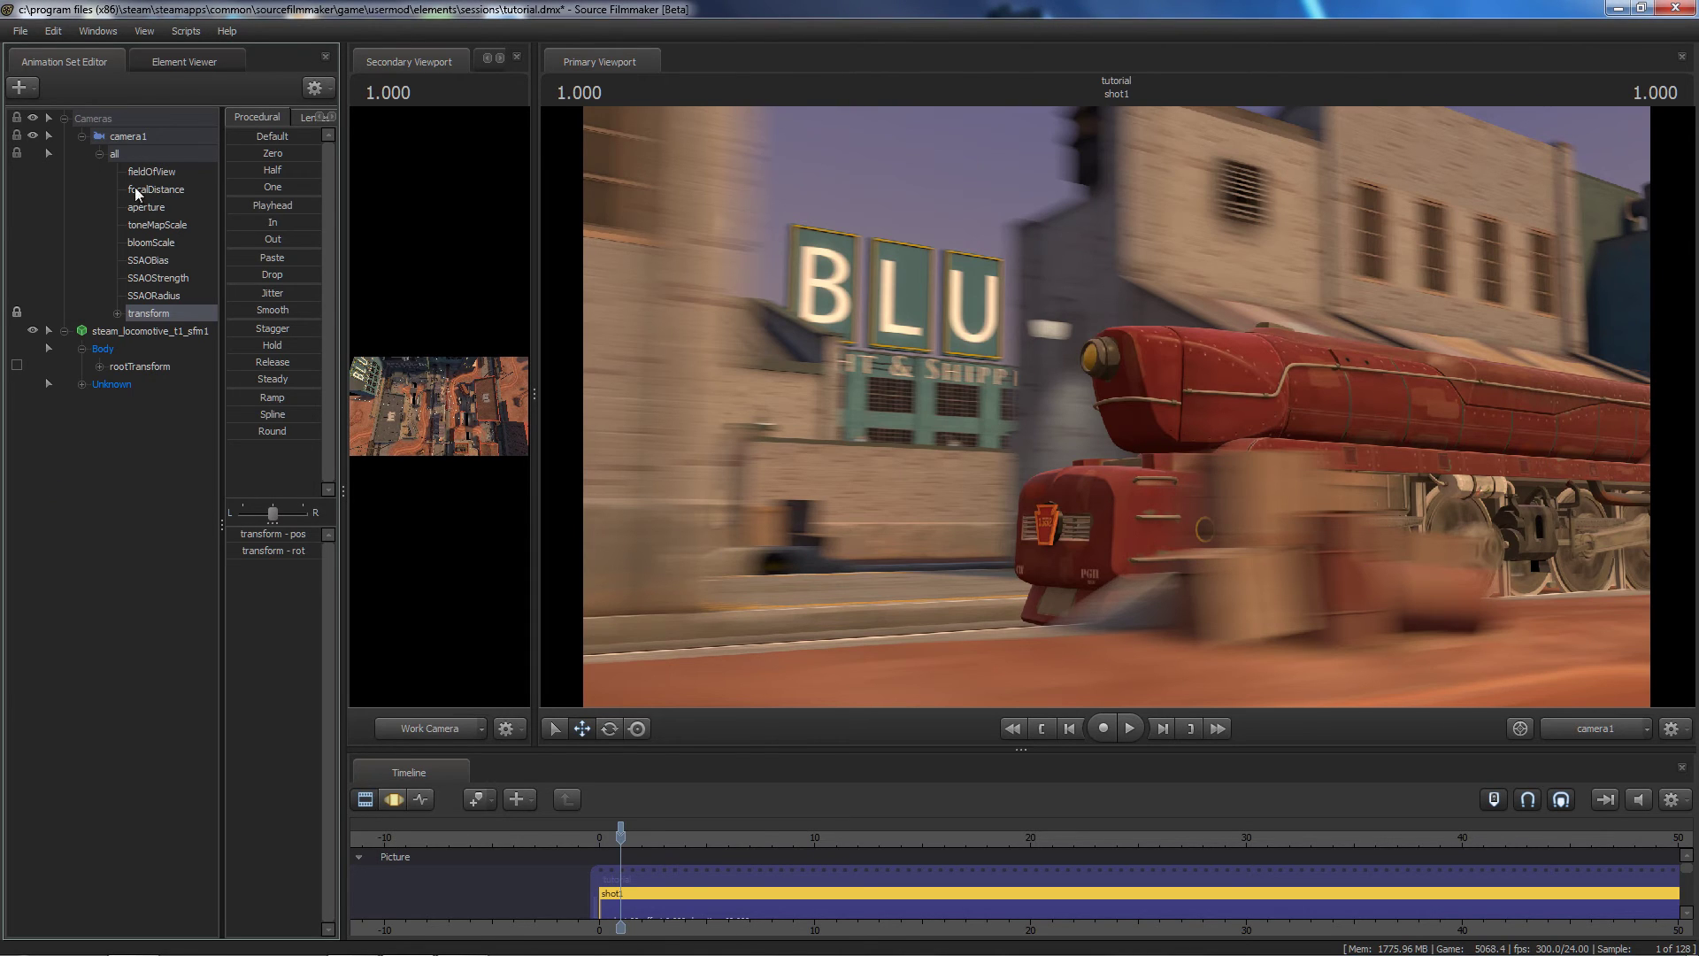
Step: From the Motion Editor, review the depth of field and motion blur options in camera1's Progressive Refinement Settings
key("F3")
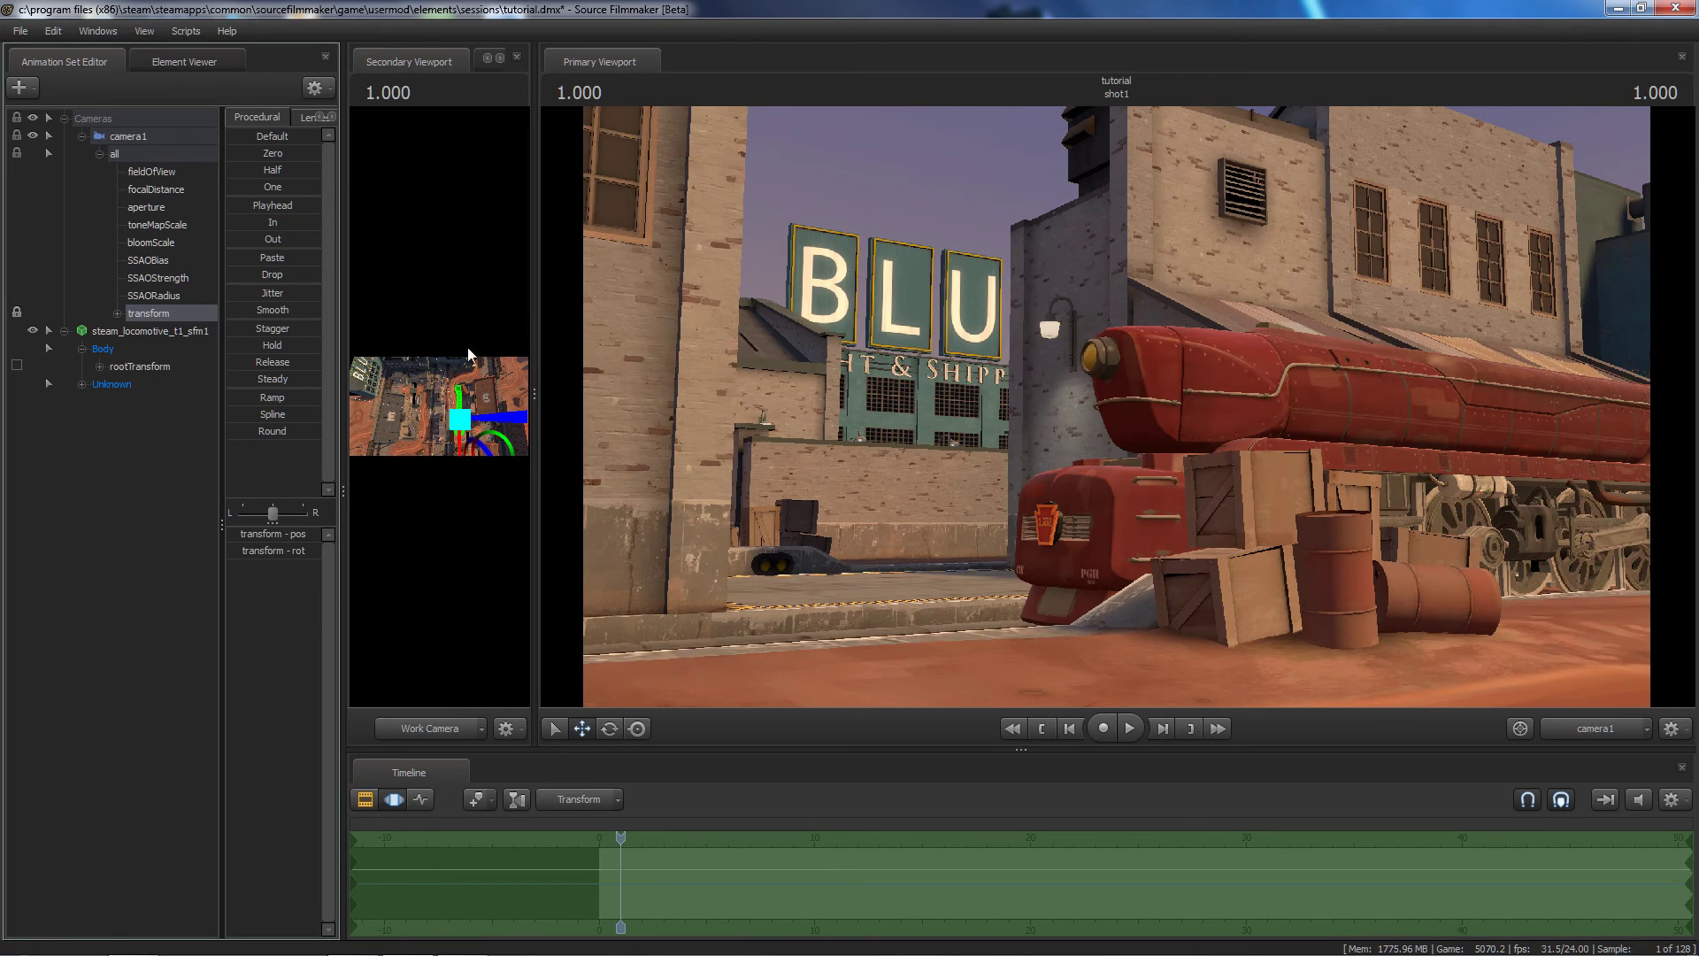
right_click(740, 354)
left_click(862, 364)
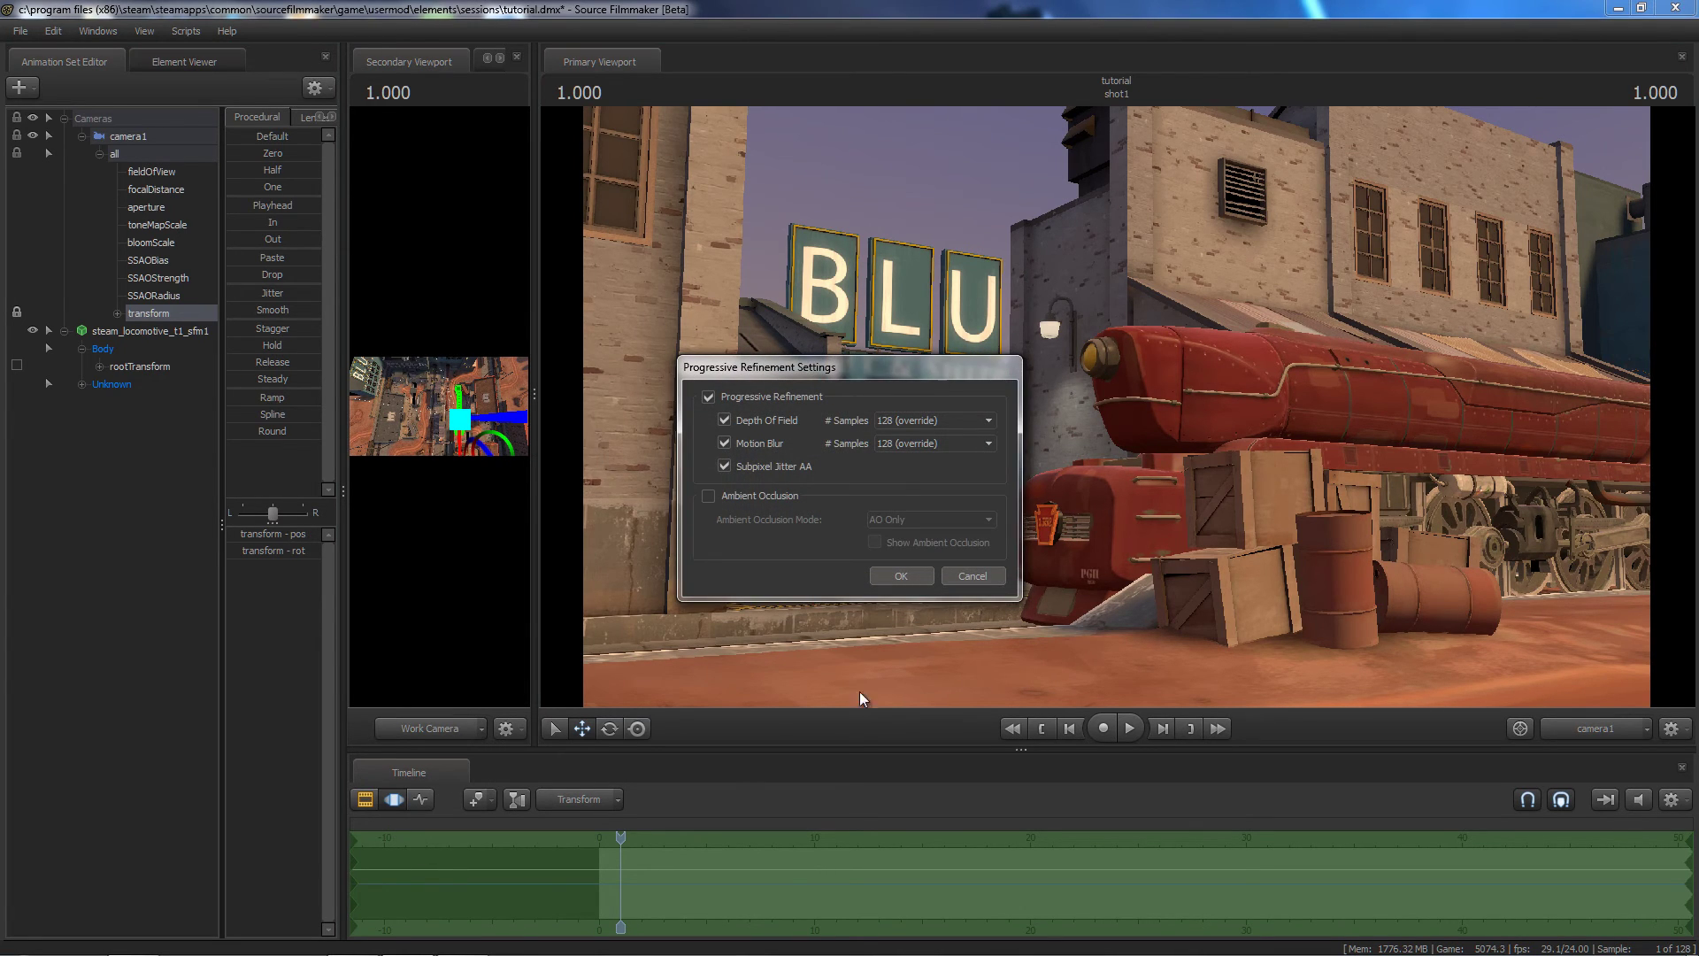
left_click(900, 575)
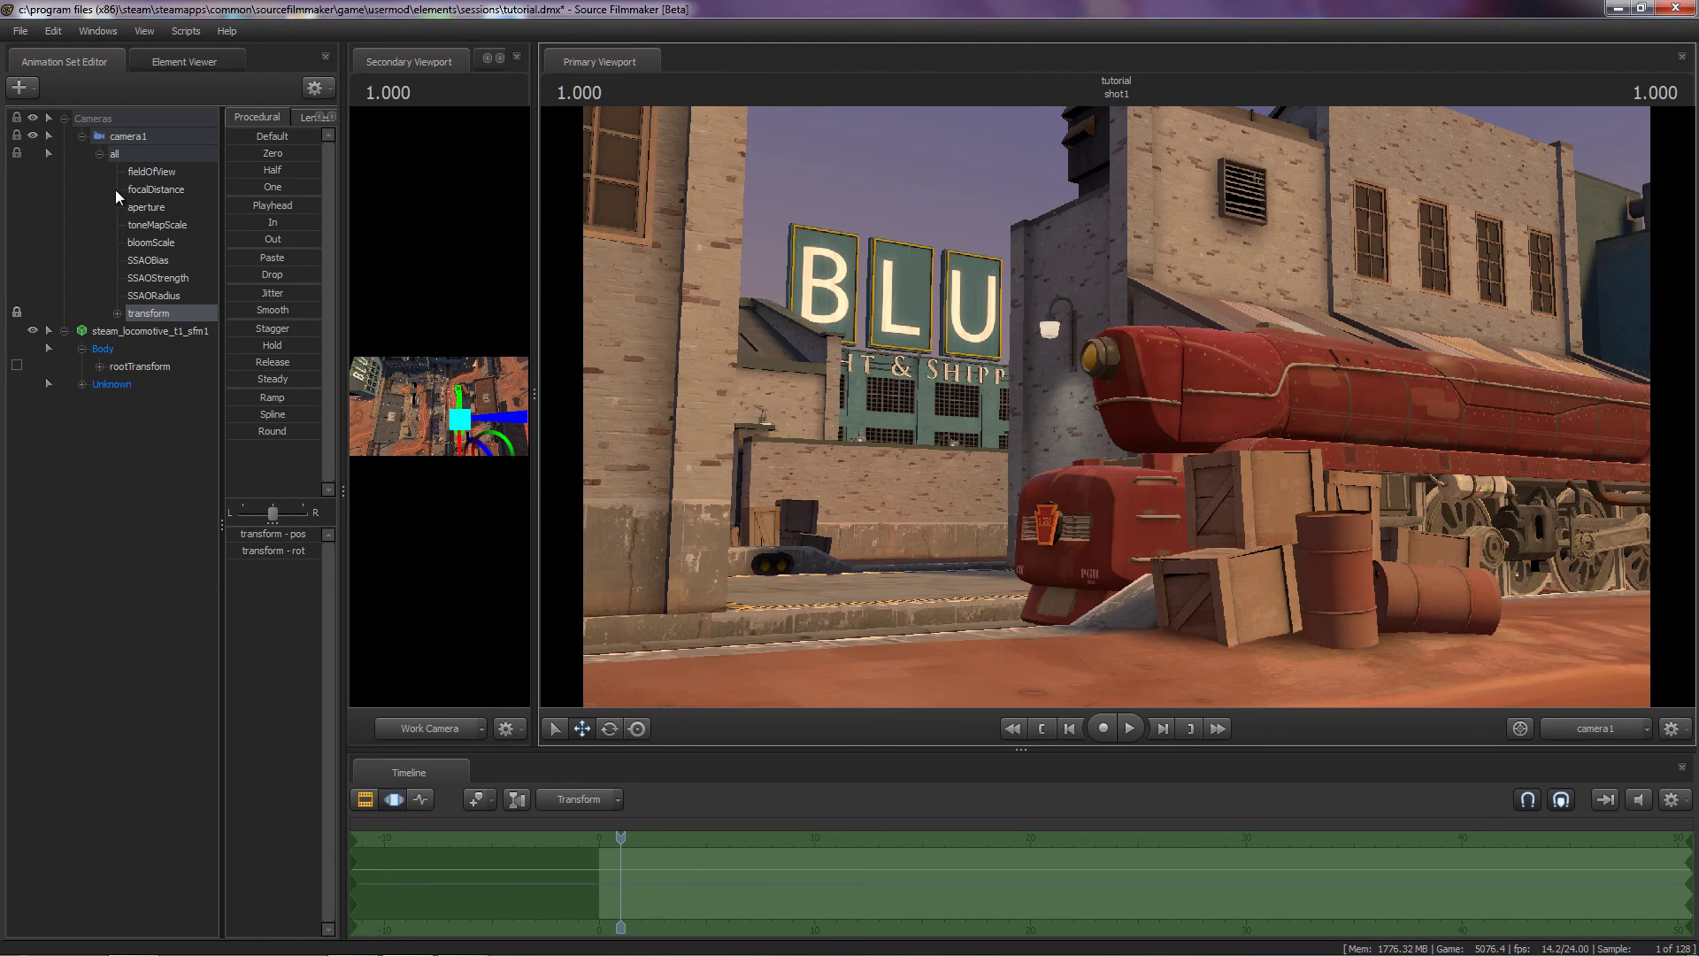
Step: Remap camera1's focalDistance slider range to a maximum of 1000, and raise its focalDistance and aperture
left_click(140, 141)
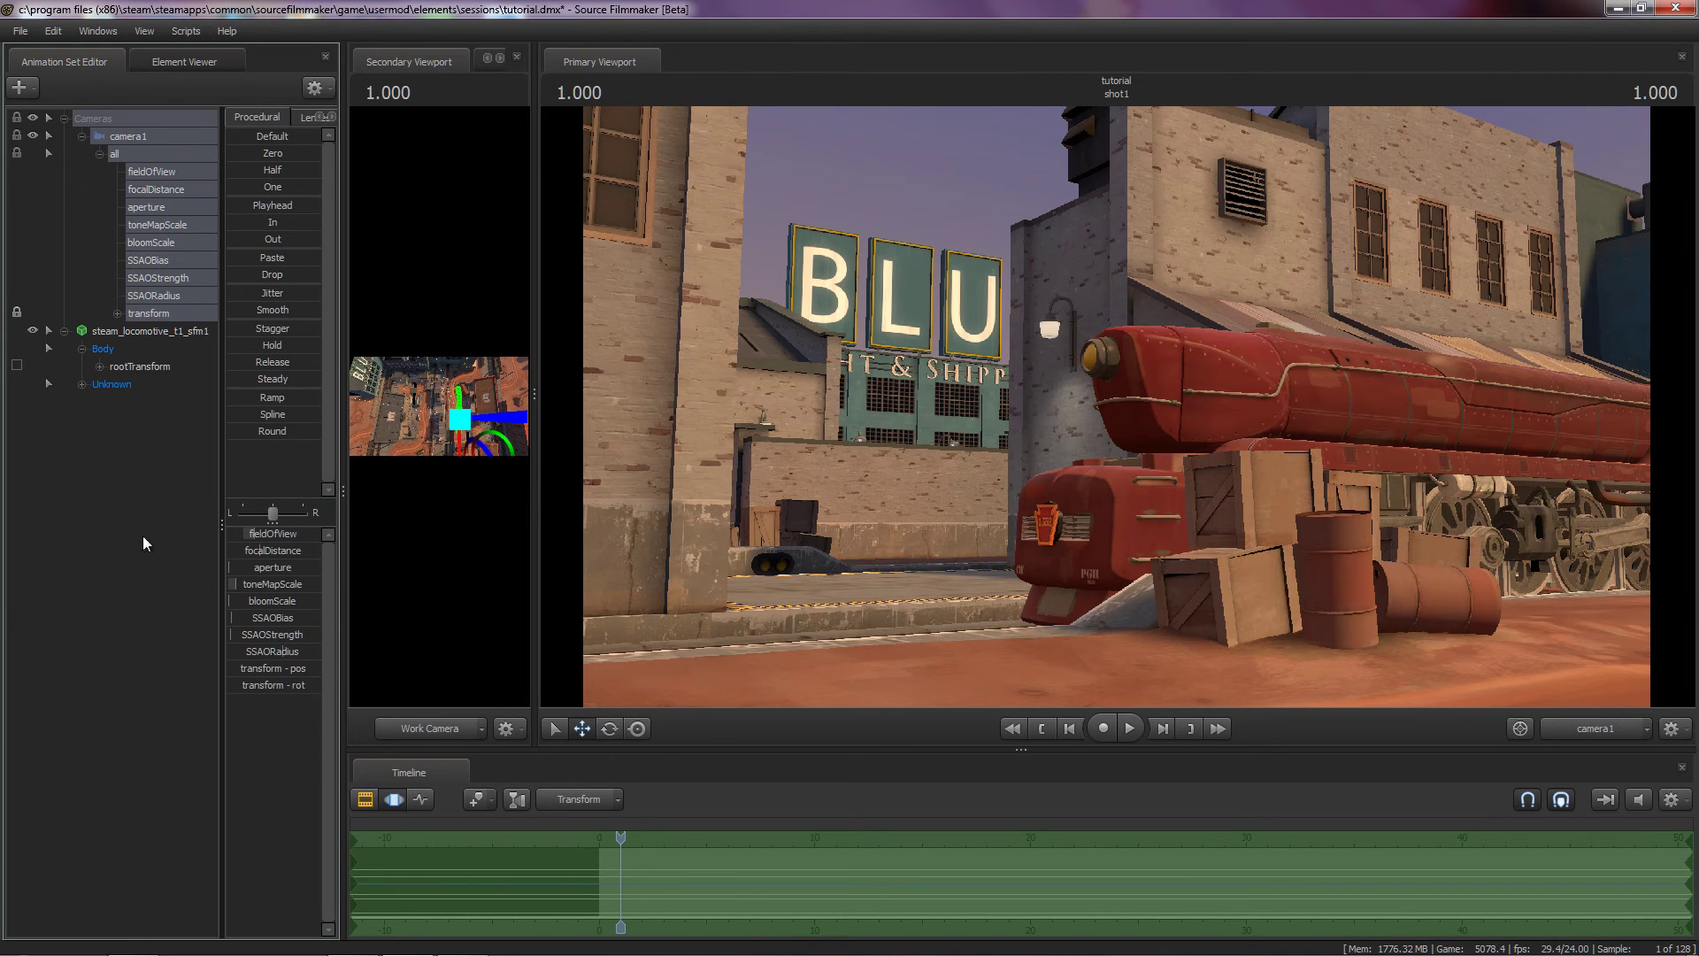
right_click(279, 554)
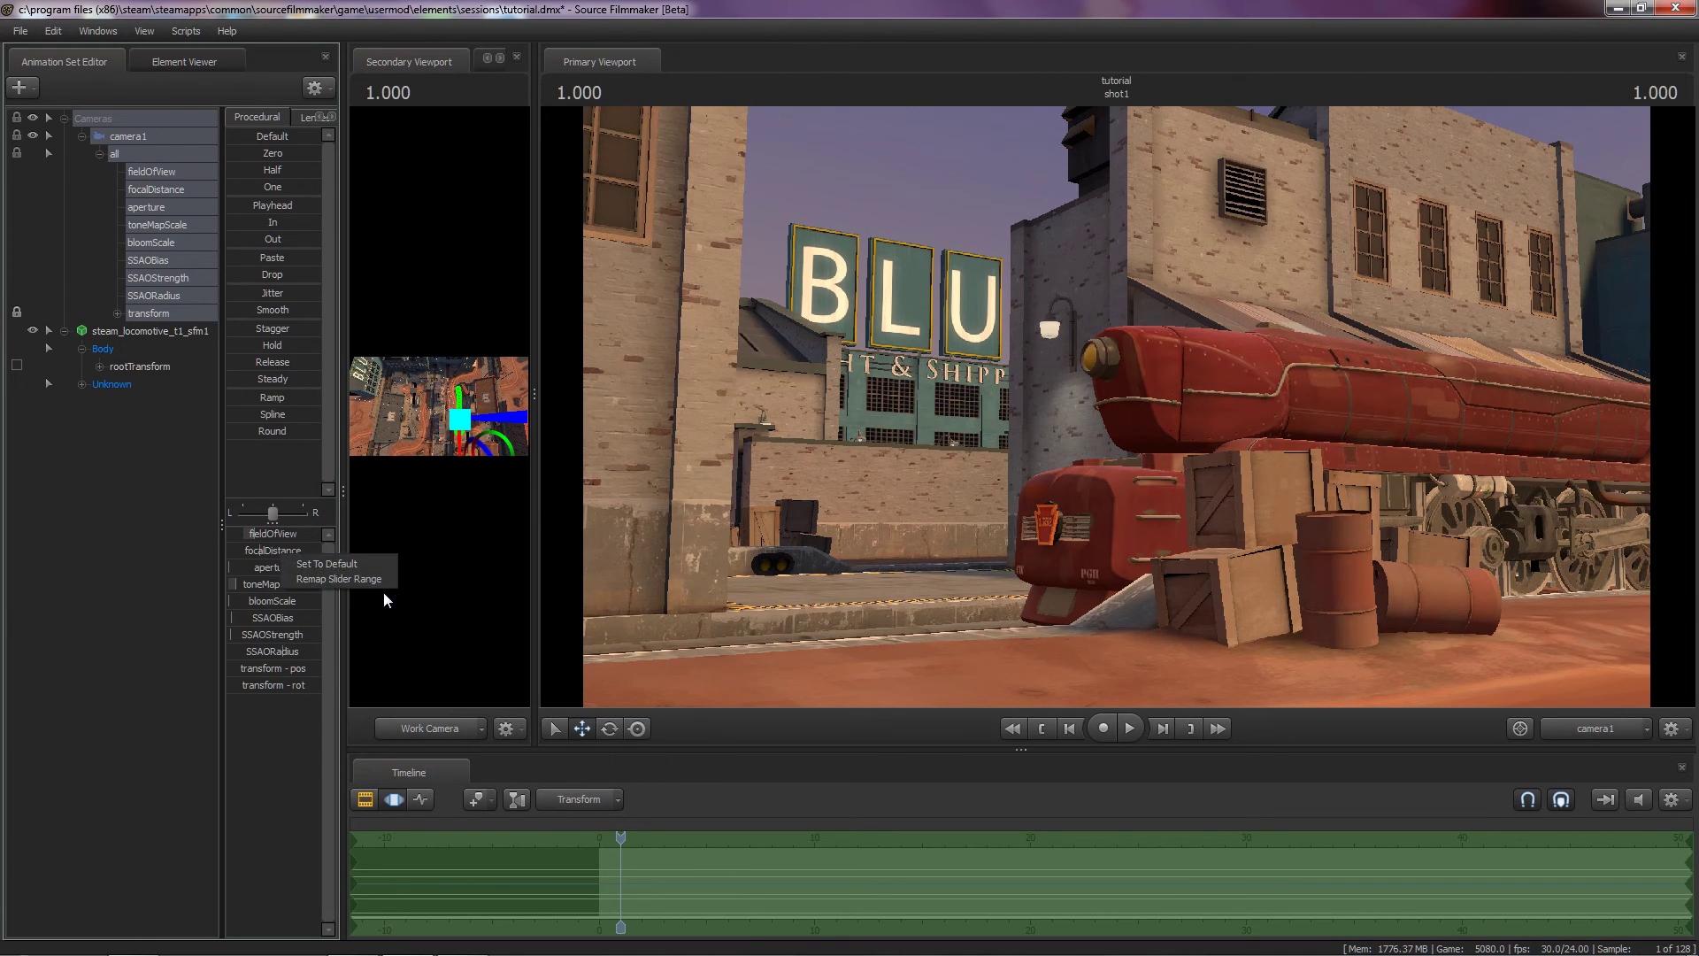
left_click(389, 579)
left_click(873, 478)
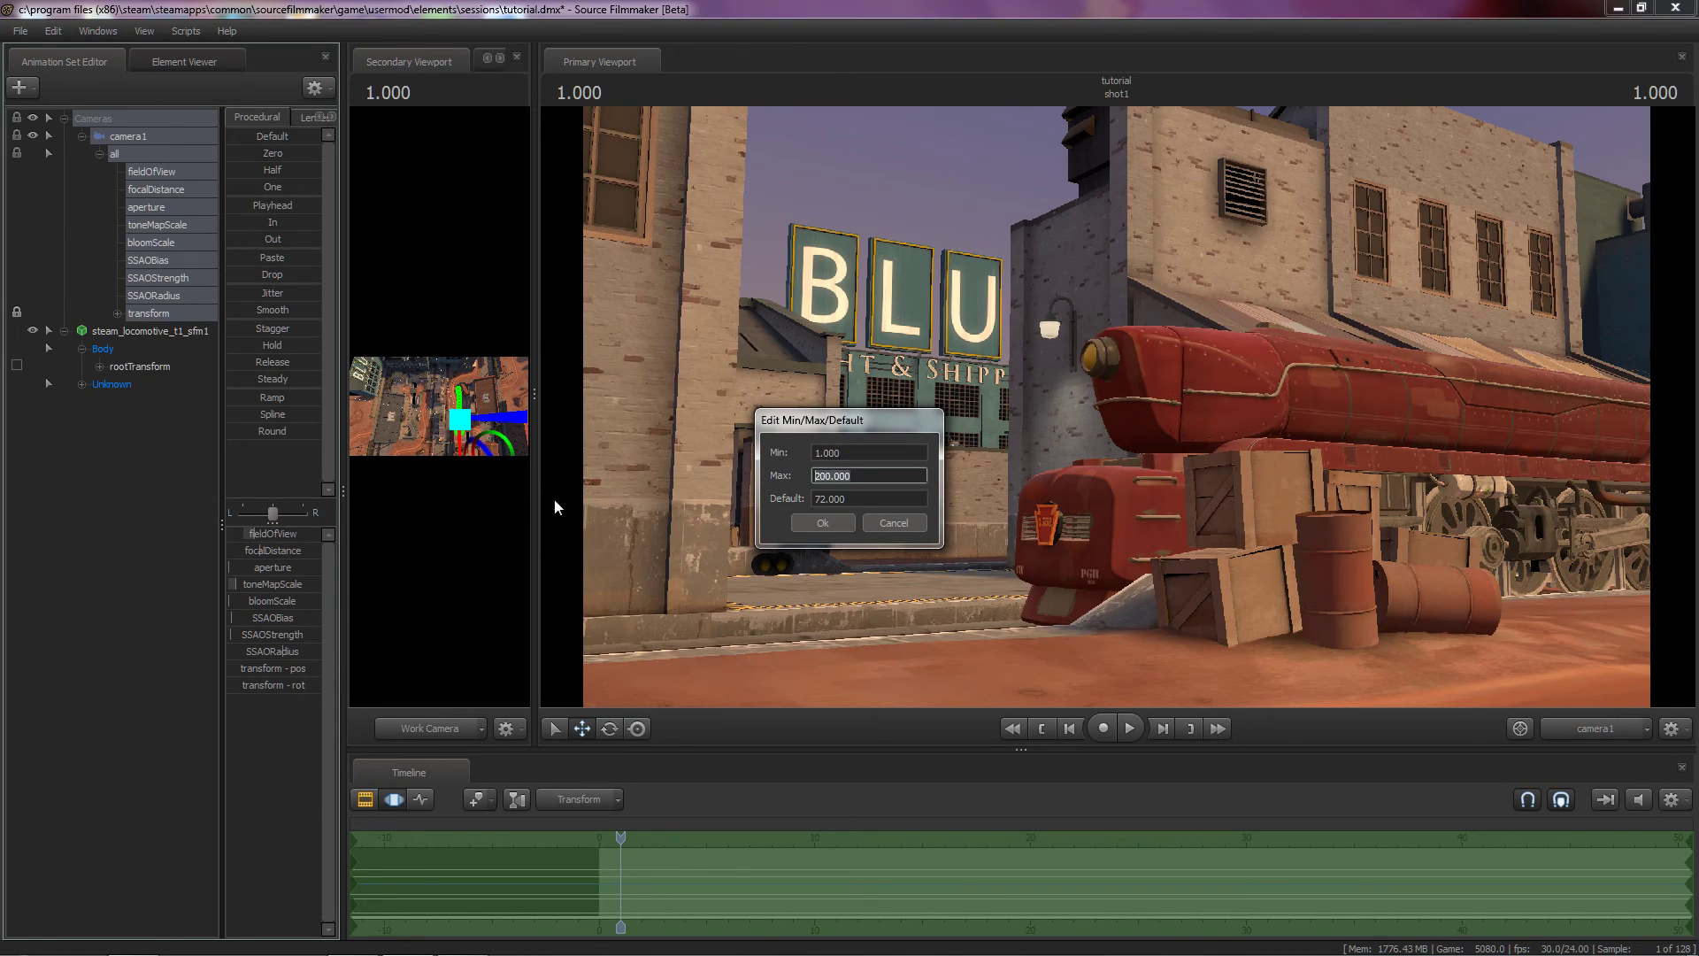
type("1.")
type("000")
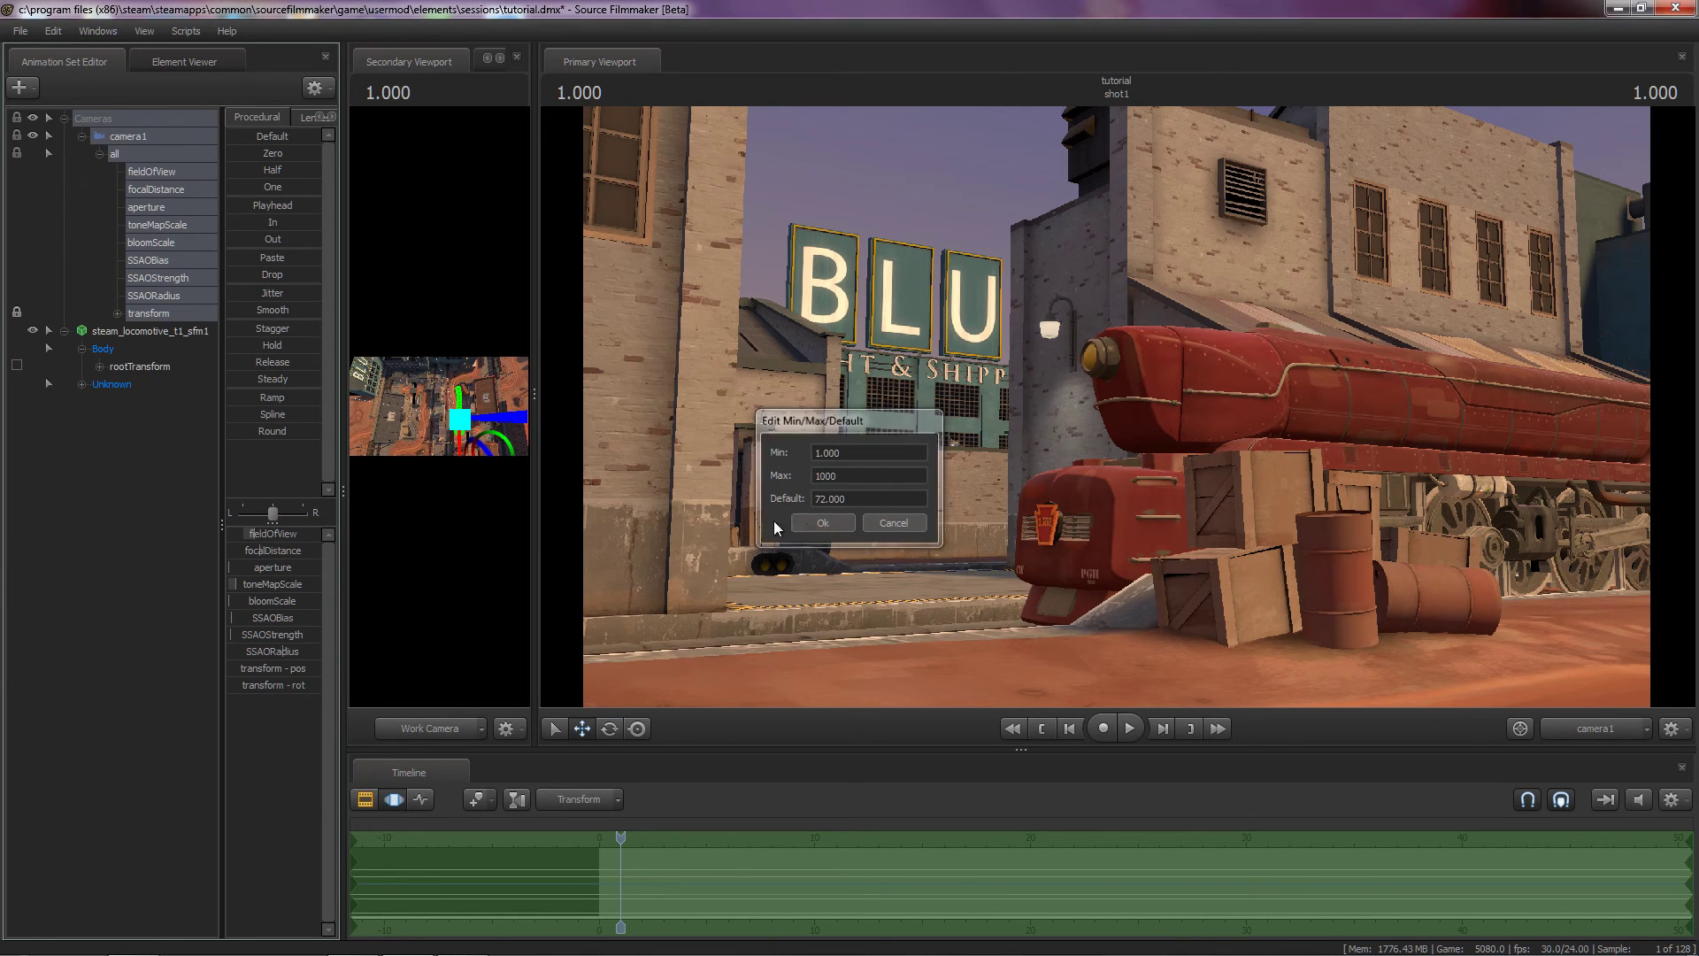
left_click(822, 523)
left_click_drag(248, 546, 301, 546)
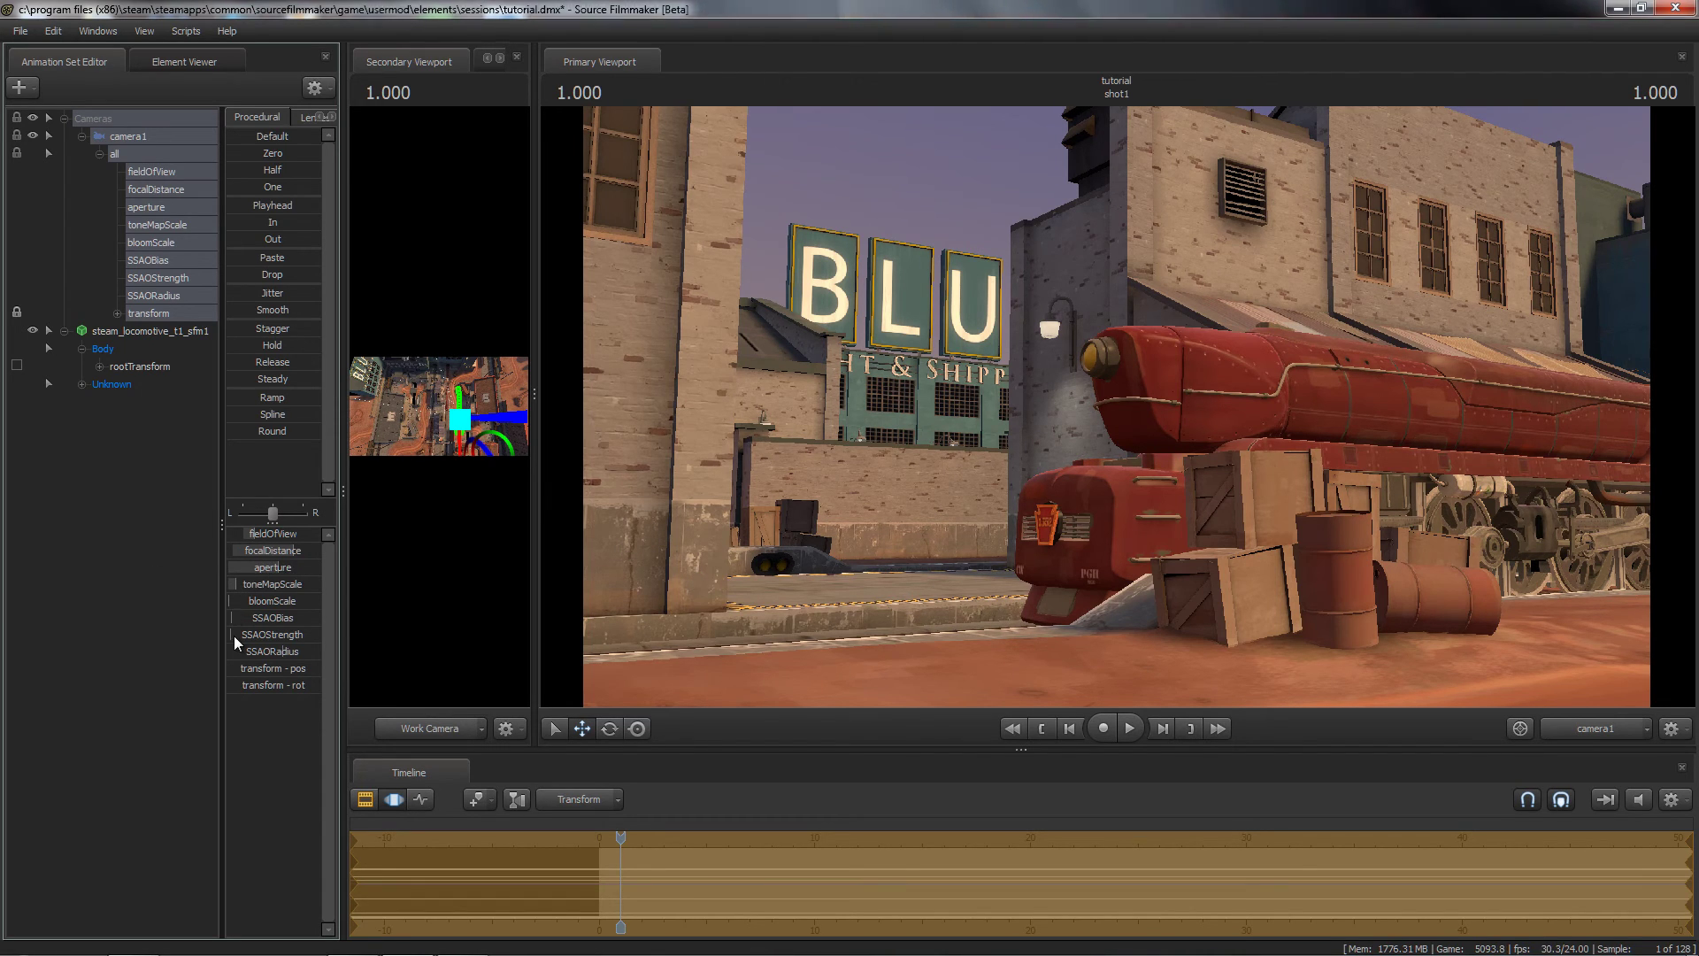
Step: Enable Ambient Occlusion and Show Ambient Occlusion in the Progressive Refinement Settings
right_click(754, 394)
left_click(755, 496)
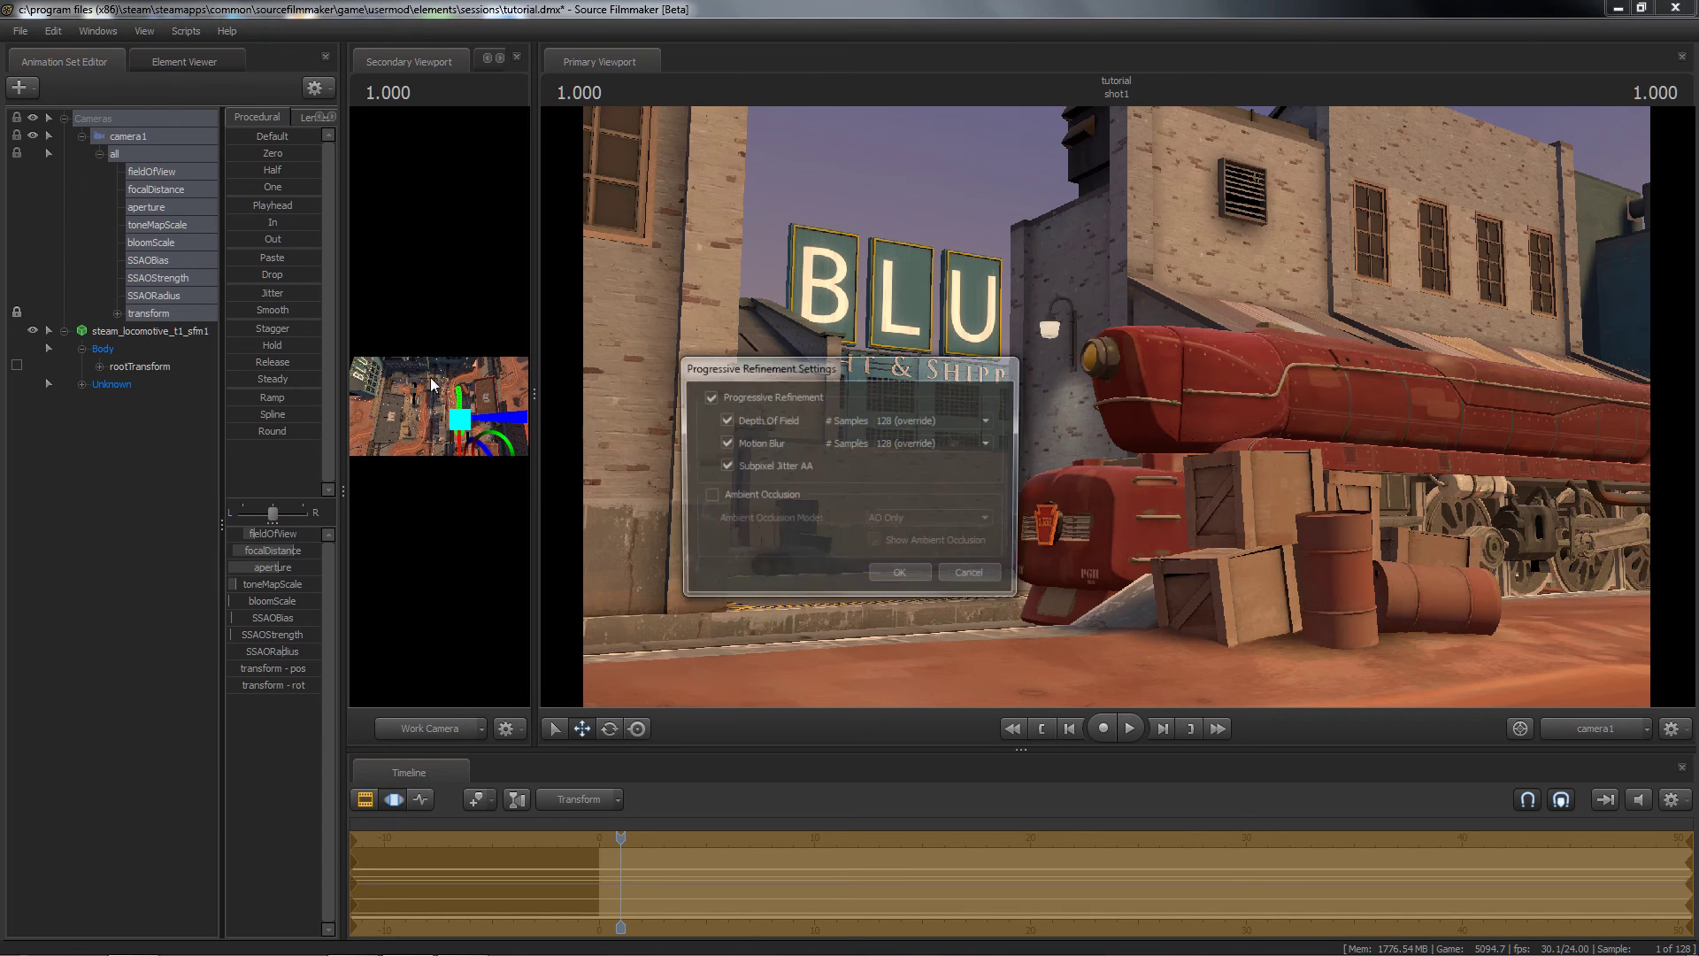
left_click(757, 496)
left_click(874, 542)
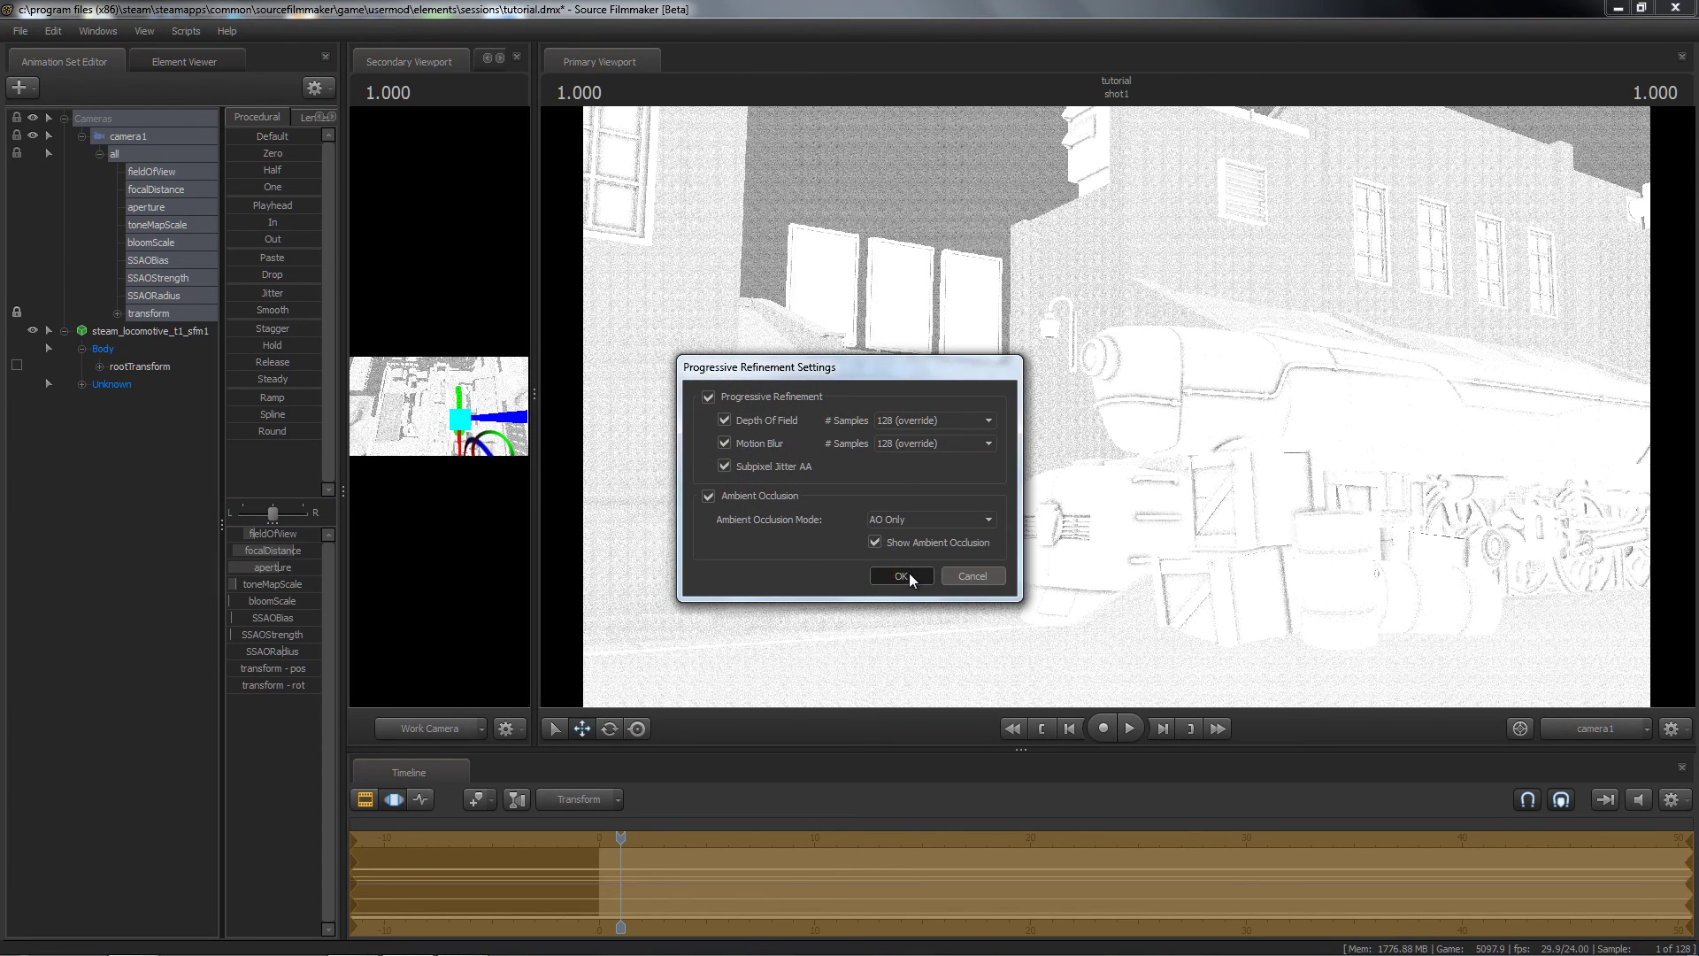
left_click(908, 575)
Step: Raise camera1's SSAOBias, SSAOStrength and SSAORadius, and preview the motion-blurred ambient occlusion in the Clip Editor
mouse_move(246, 612)
left_mouse_down()
mouse_move(294, 612)
mouse_move(266, 634)
mouse_move(292, 635)
left_mouse_up()
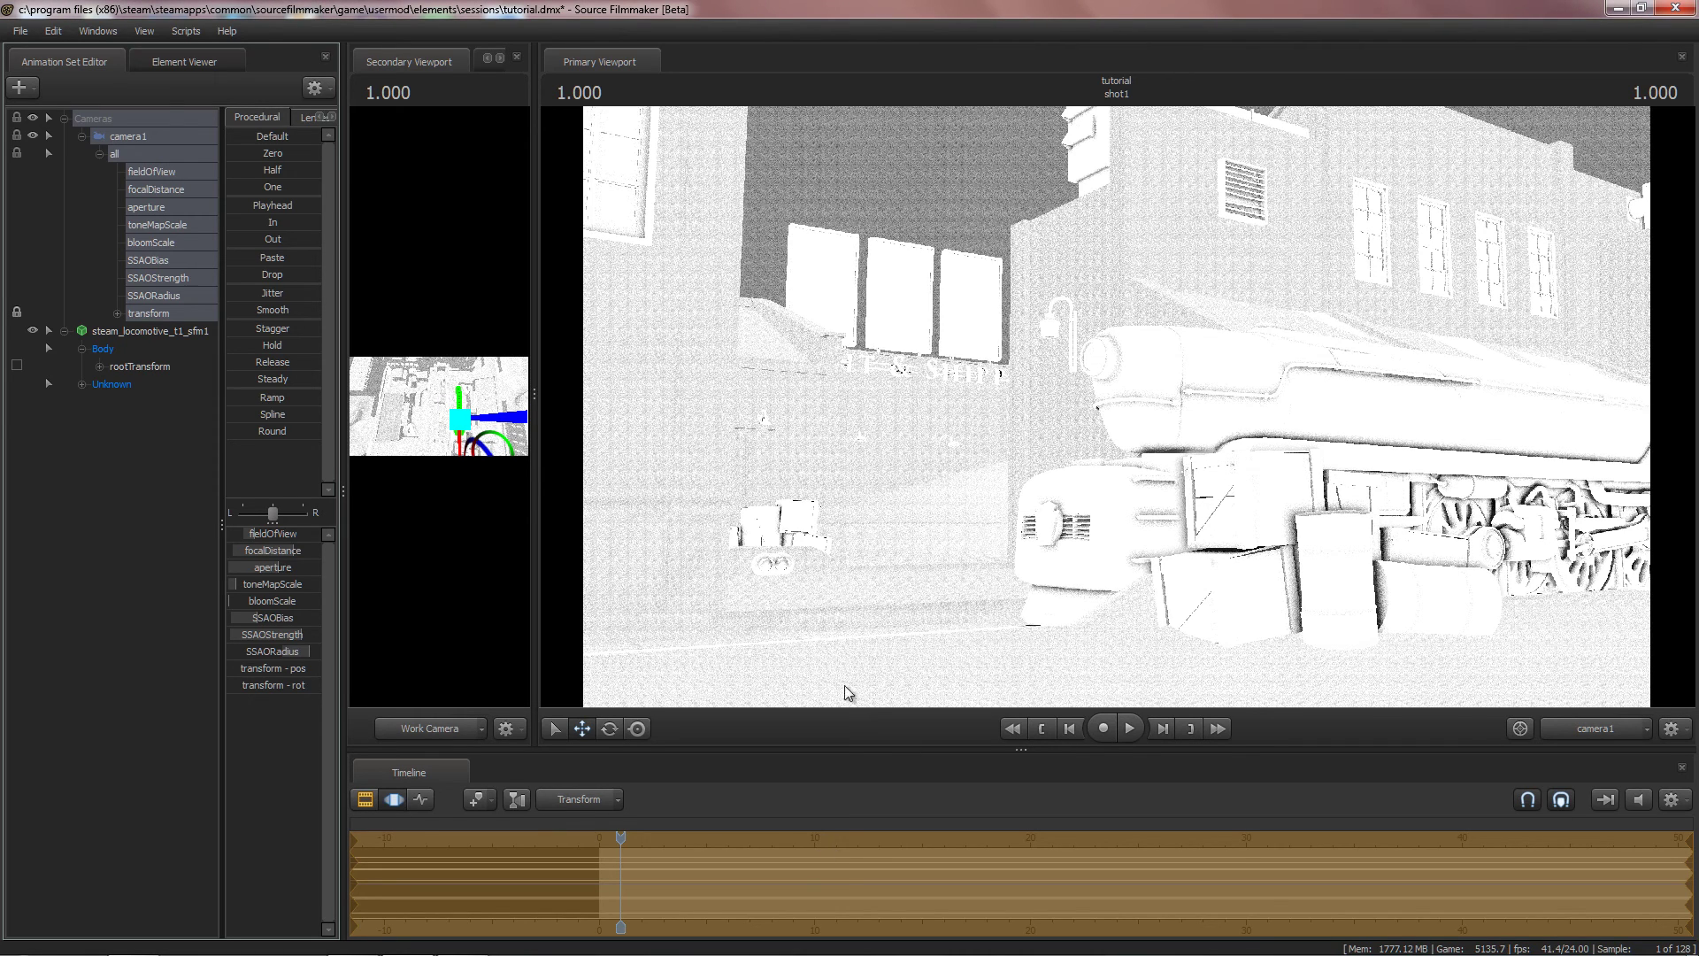
left_click(363, 804)
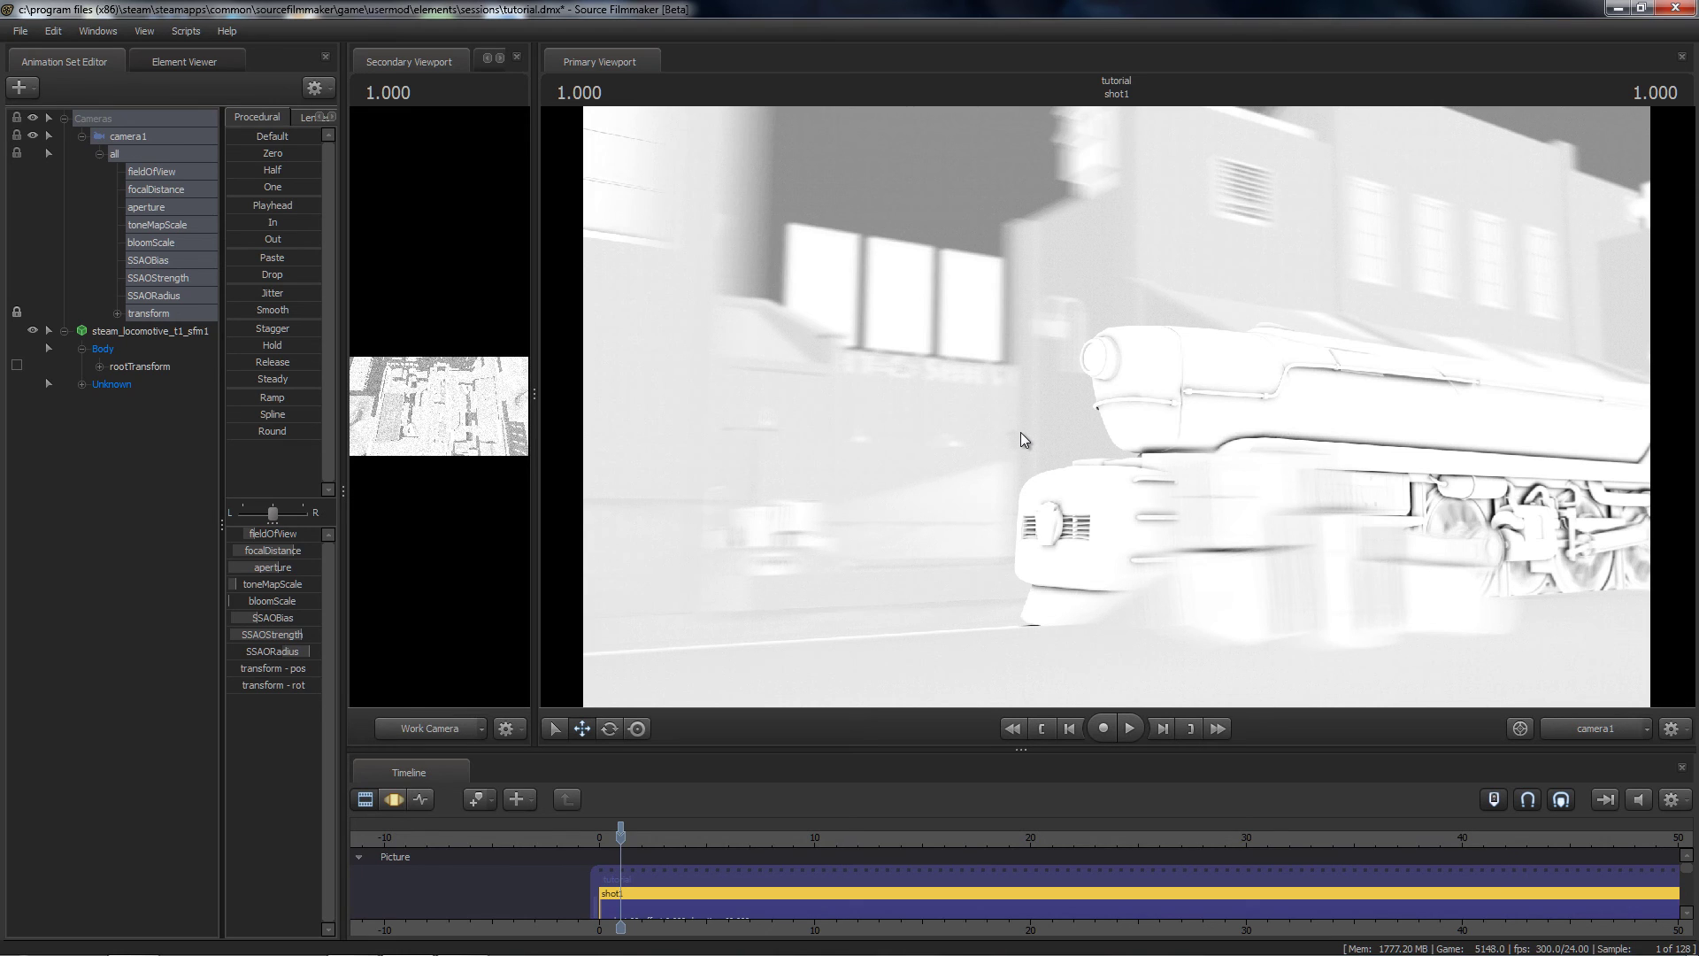
Step: Turn off Show Ambient Occlusion in the Progressive Refinement Settings, keeping Ambient Occlusion enabled
right_click(1010, 358)
left_click(1049, 374)
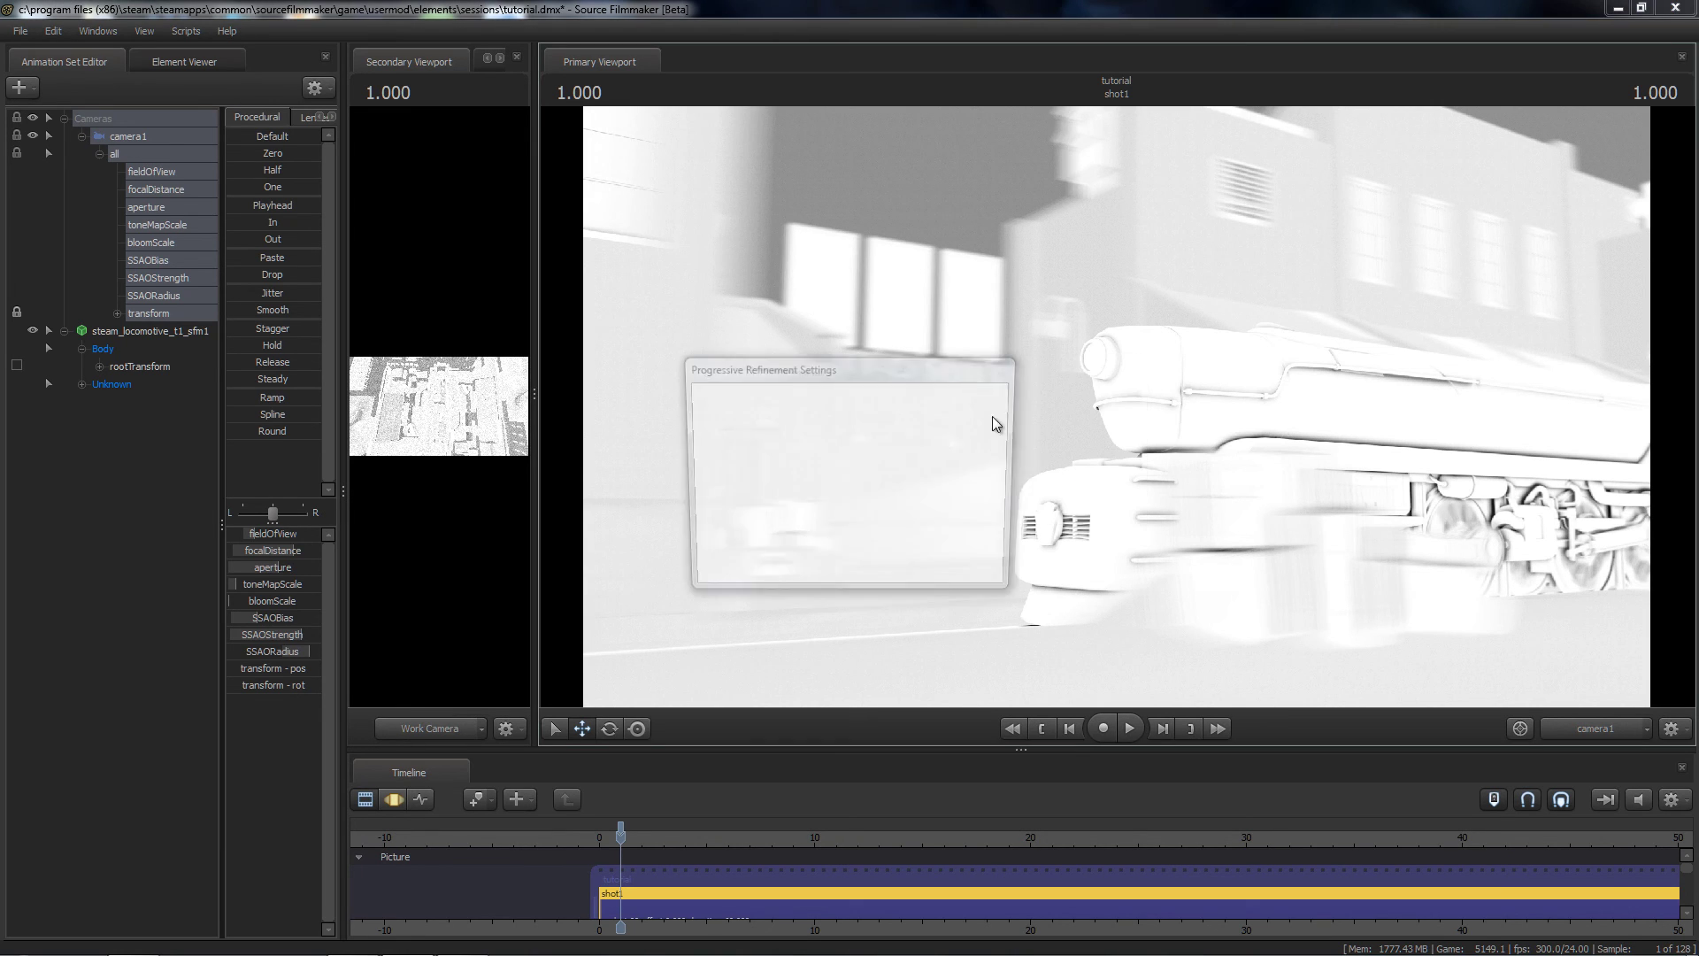
left_click(876, 542)
left_click(890, 575)
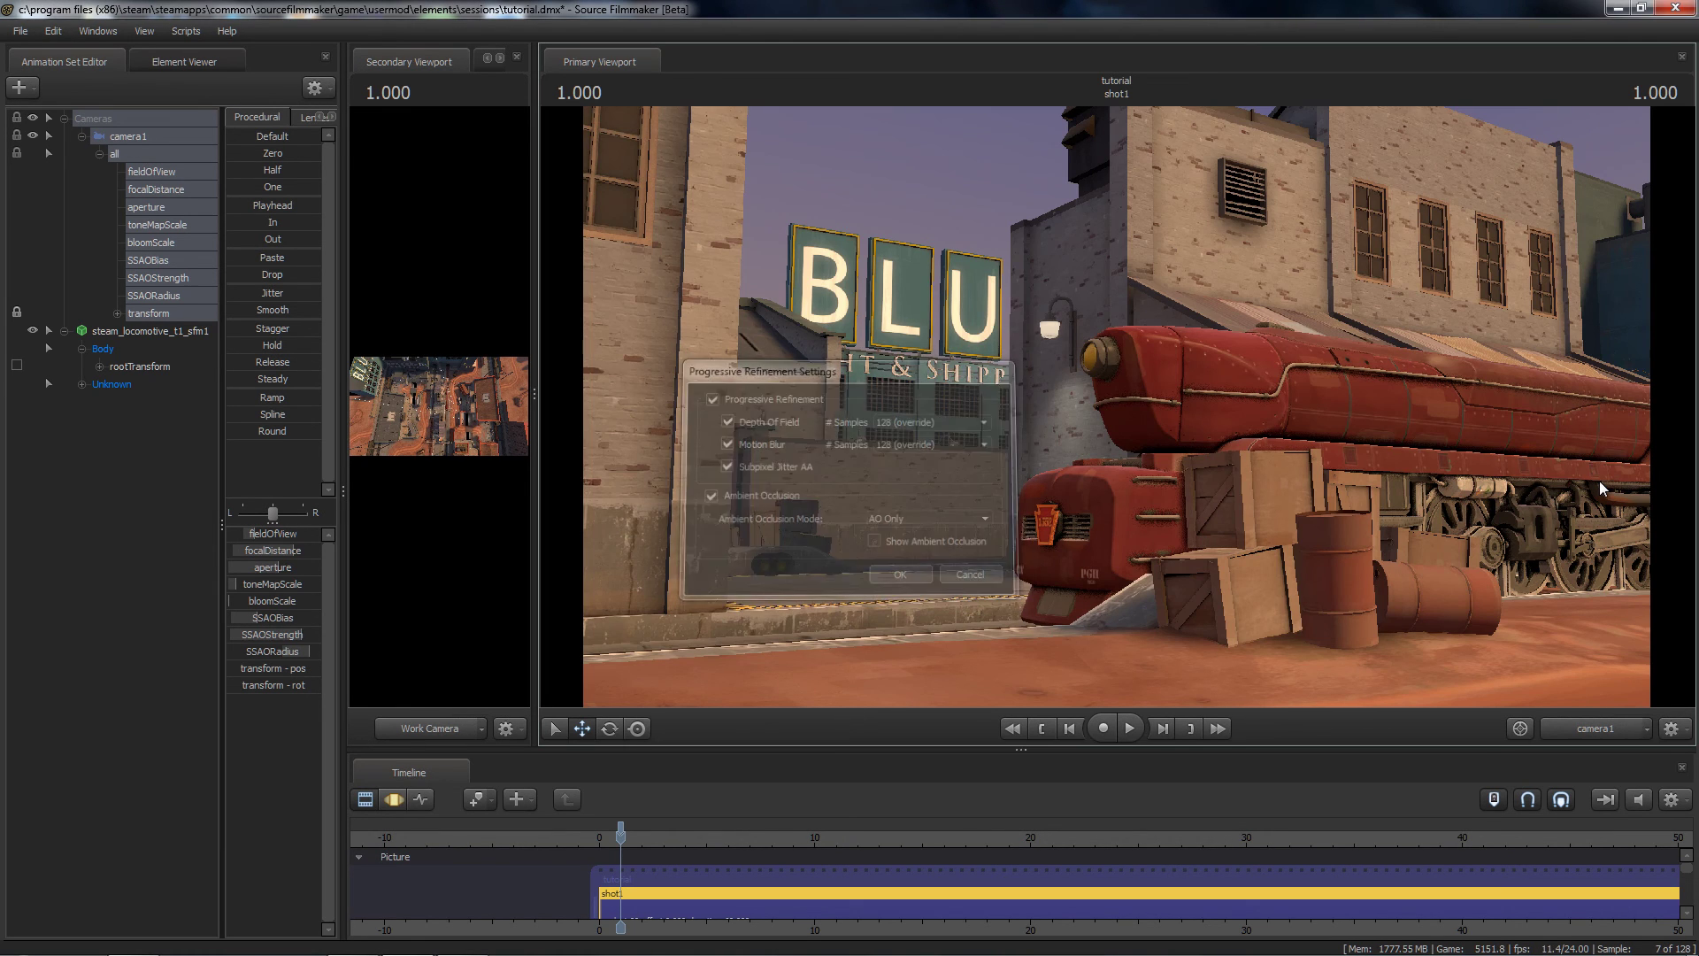